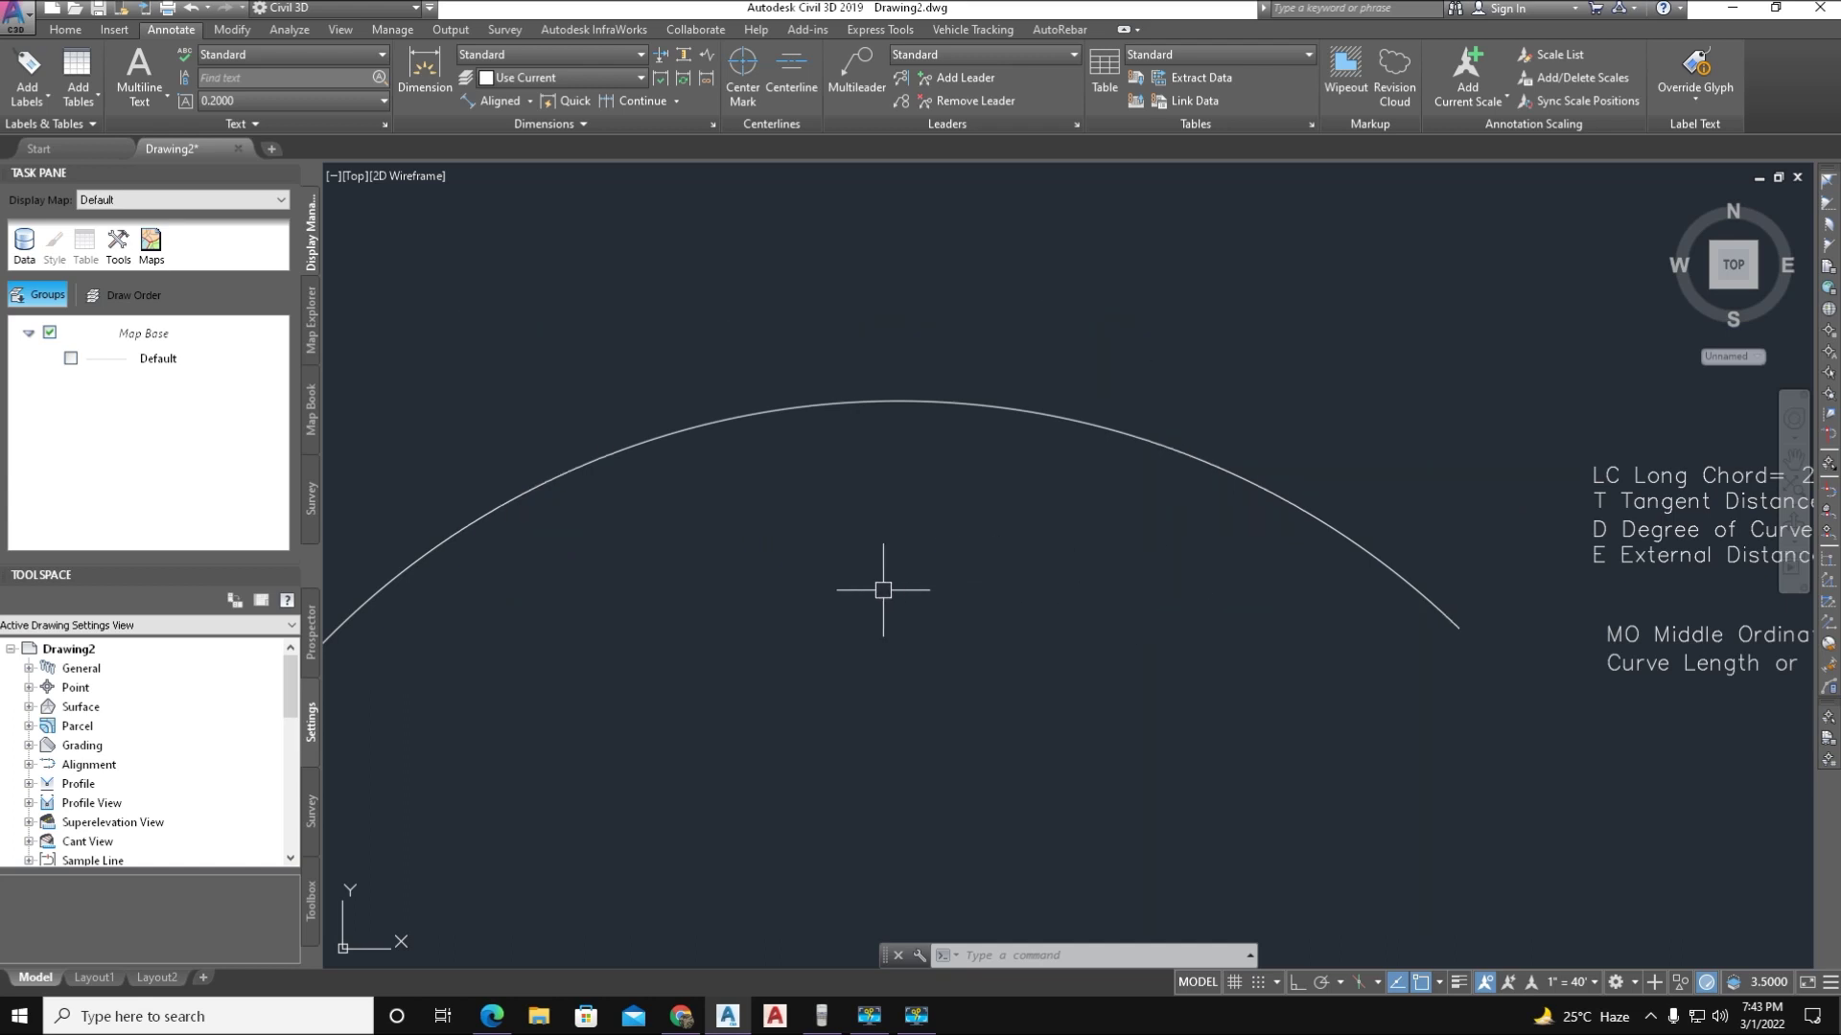
scroll(1195, 559, "down", 2)
scroll(998, 544, "up", 2)
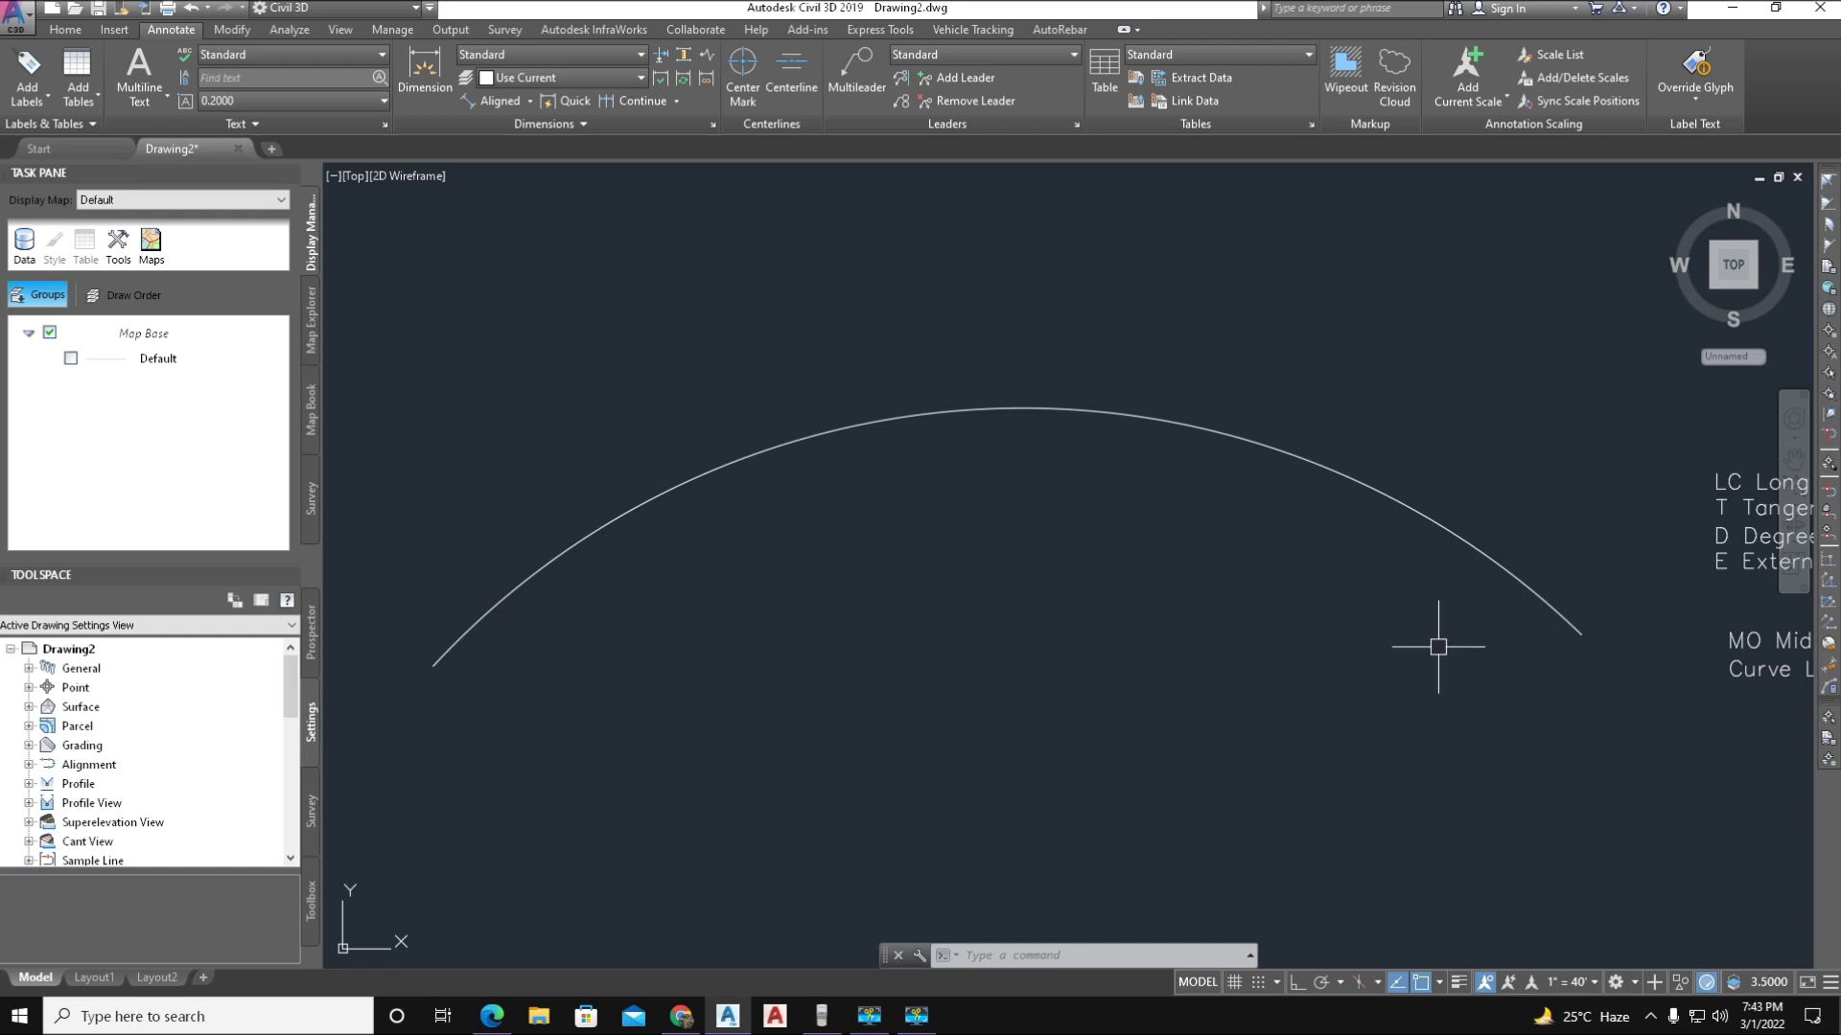
middle_click_drag(1479, 647, 973, 672)
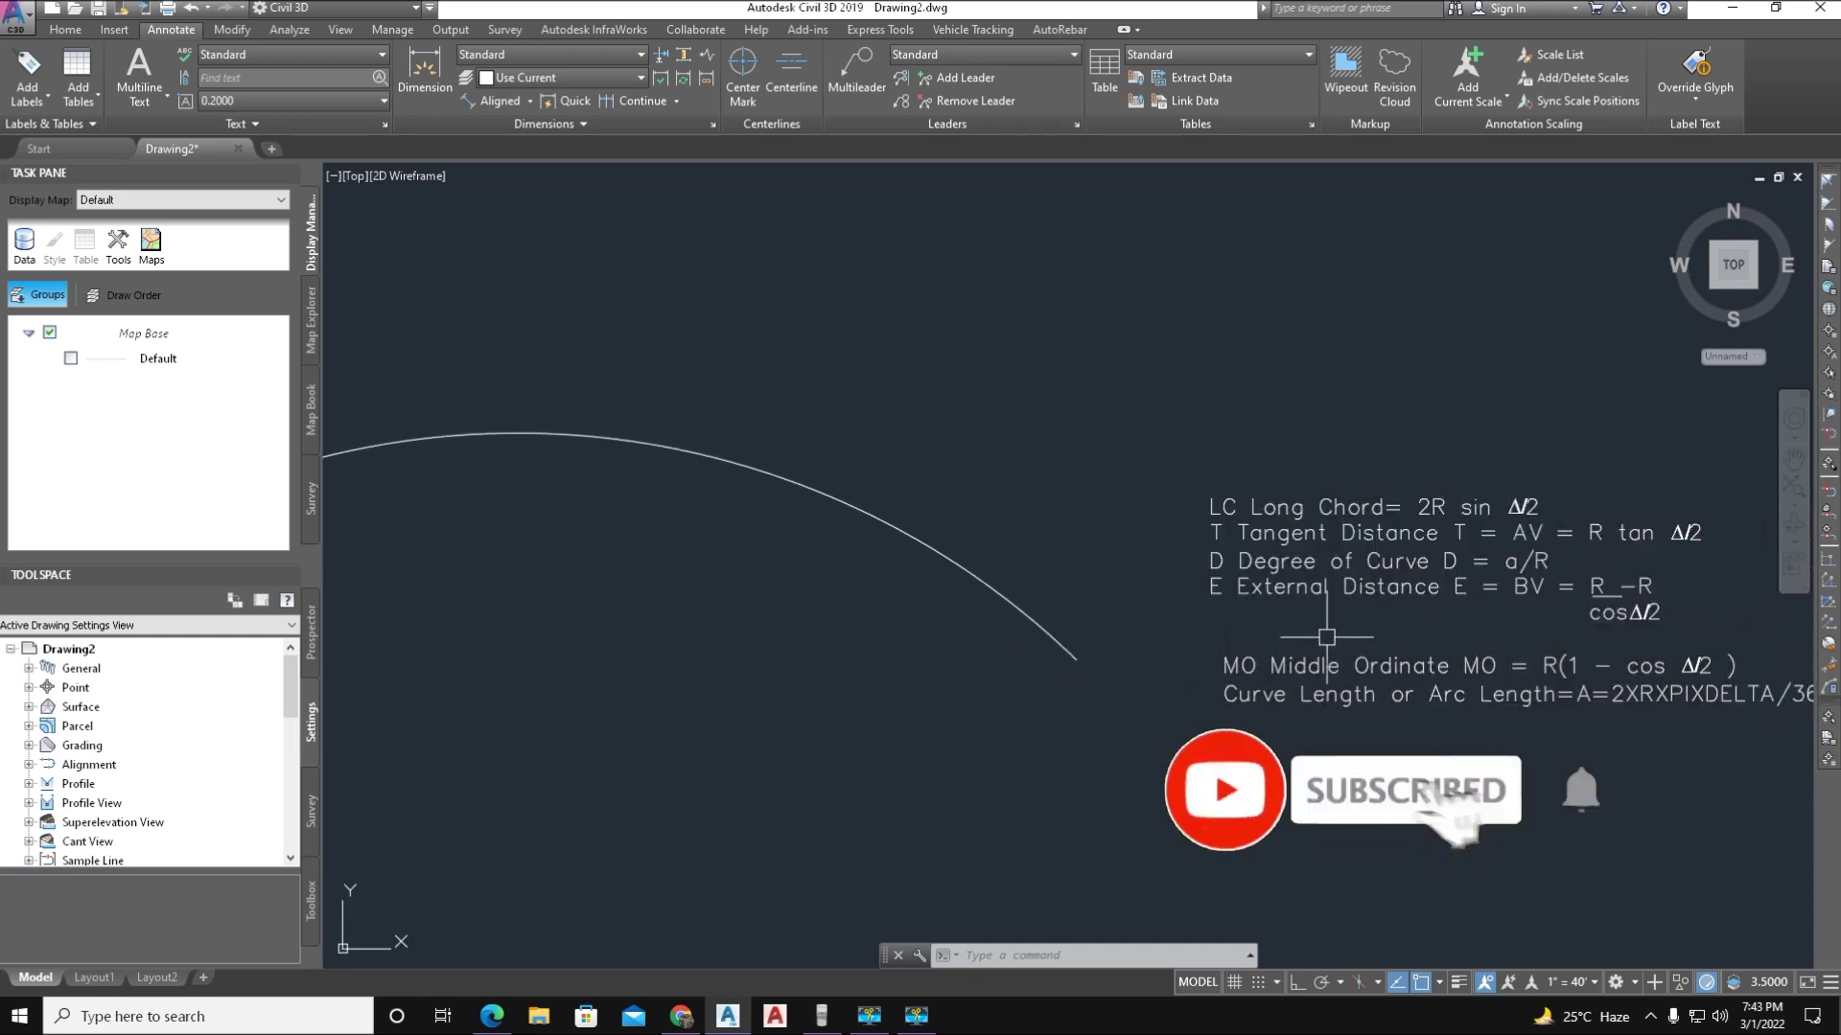
middle_click_drag(1426, 626, 1507, 612)
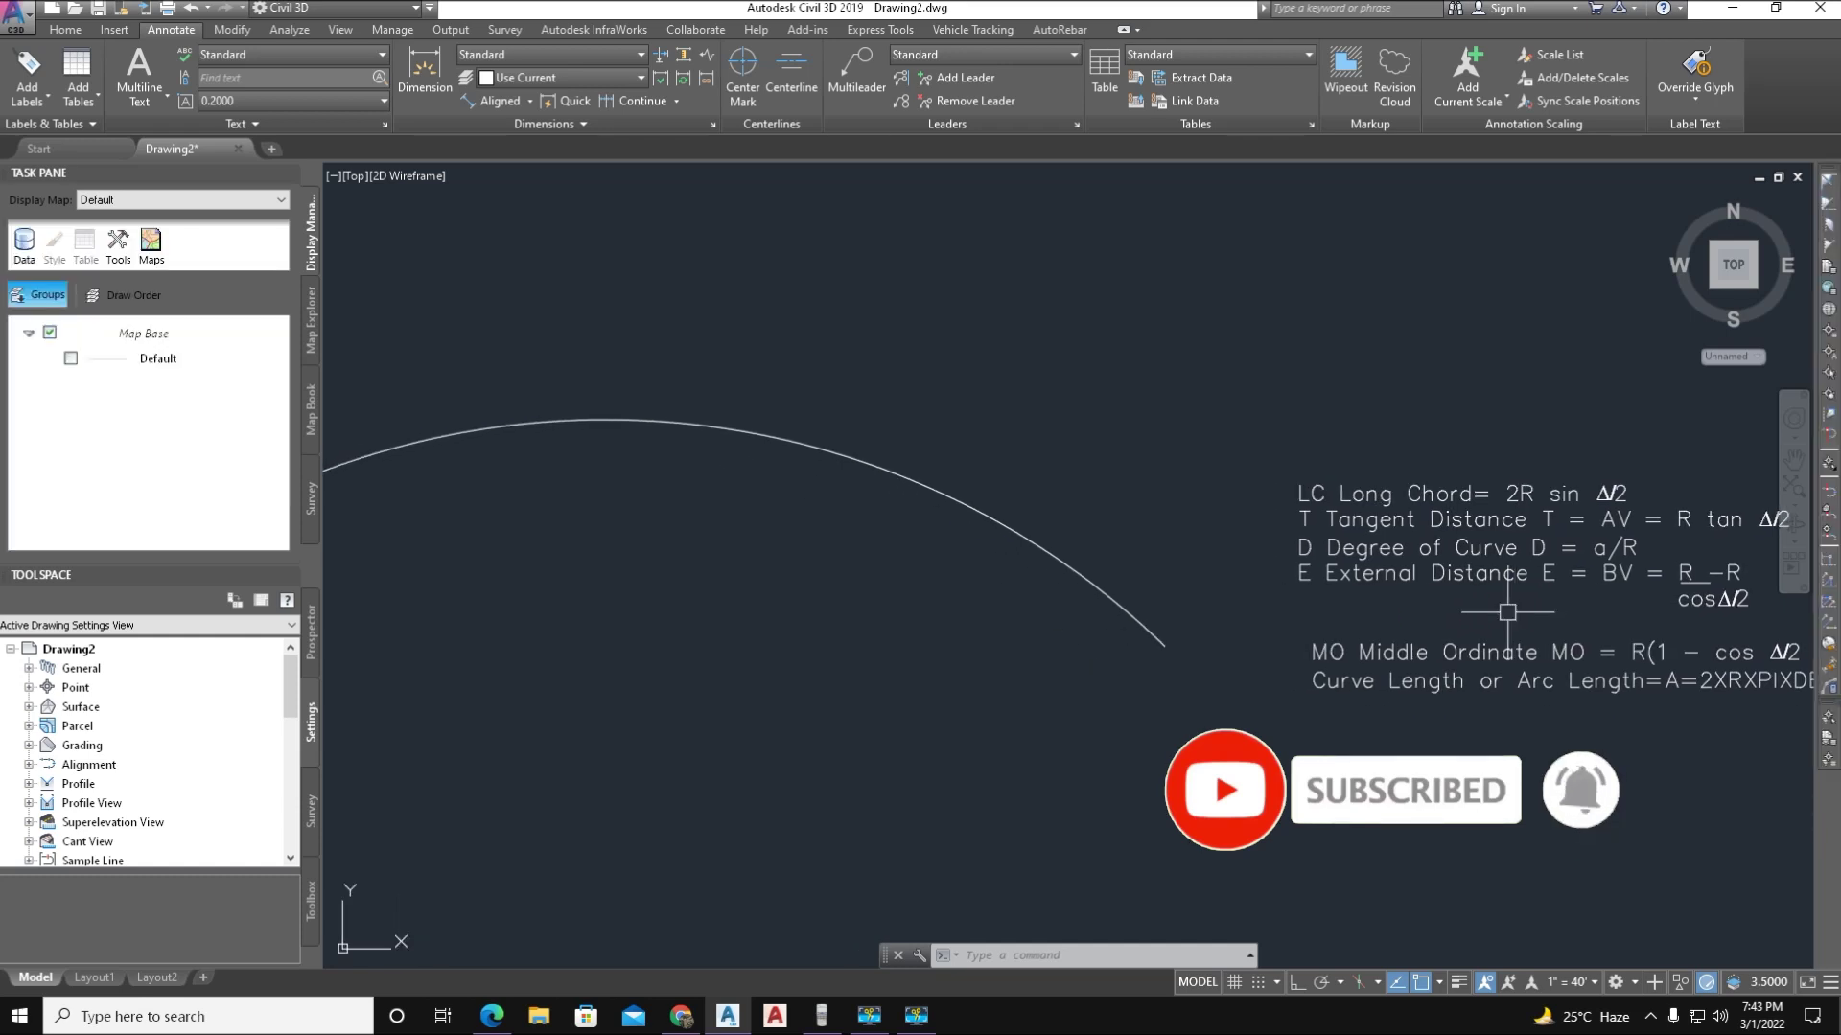
middle_click_drag(827, 612, 1101, 587)
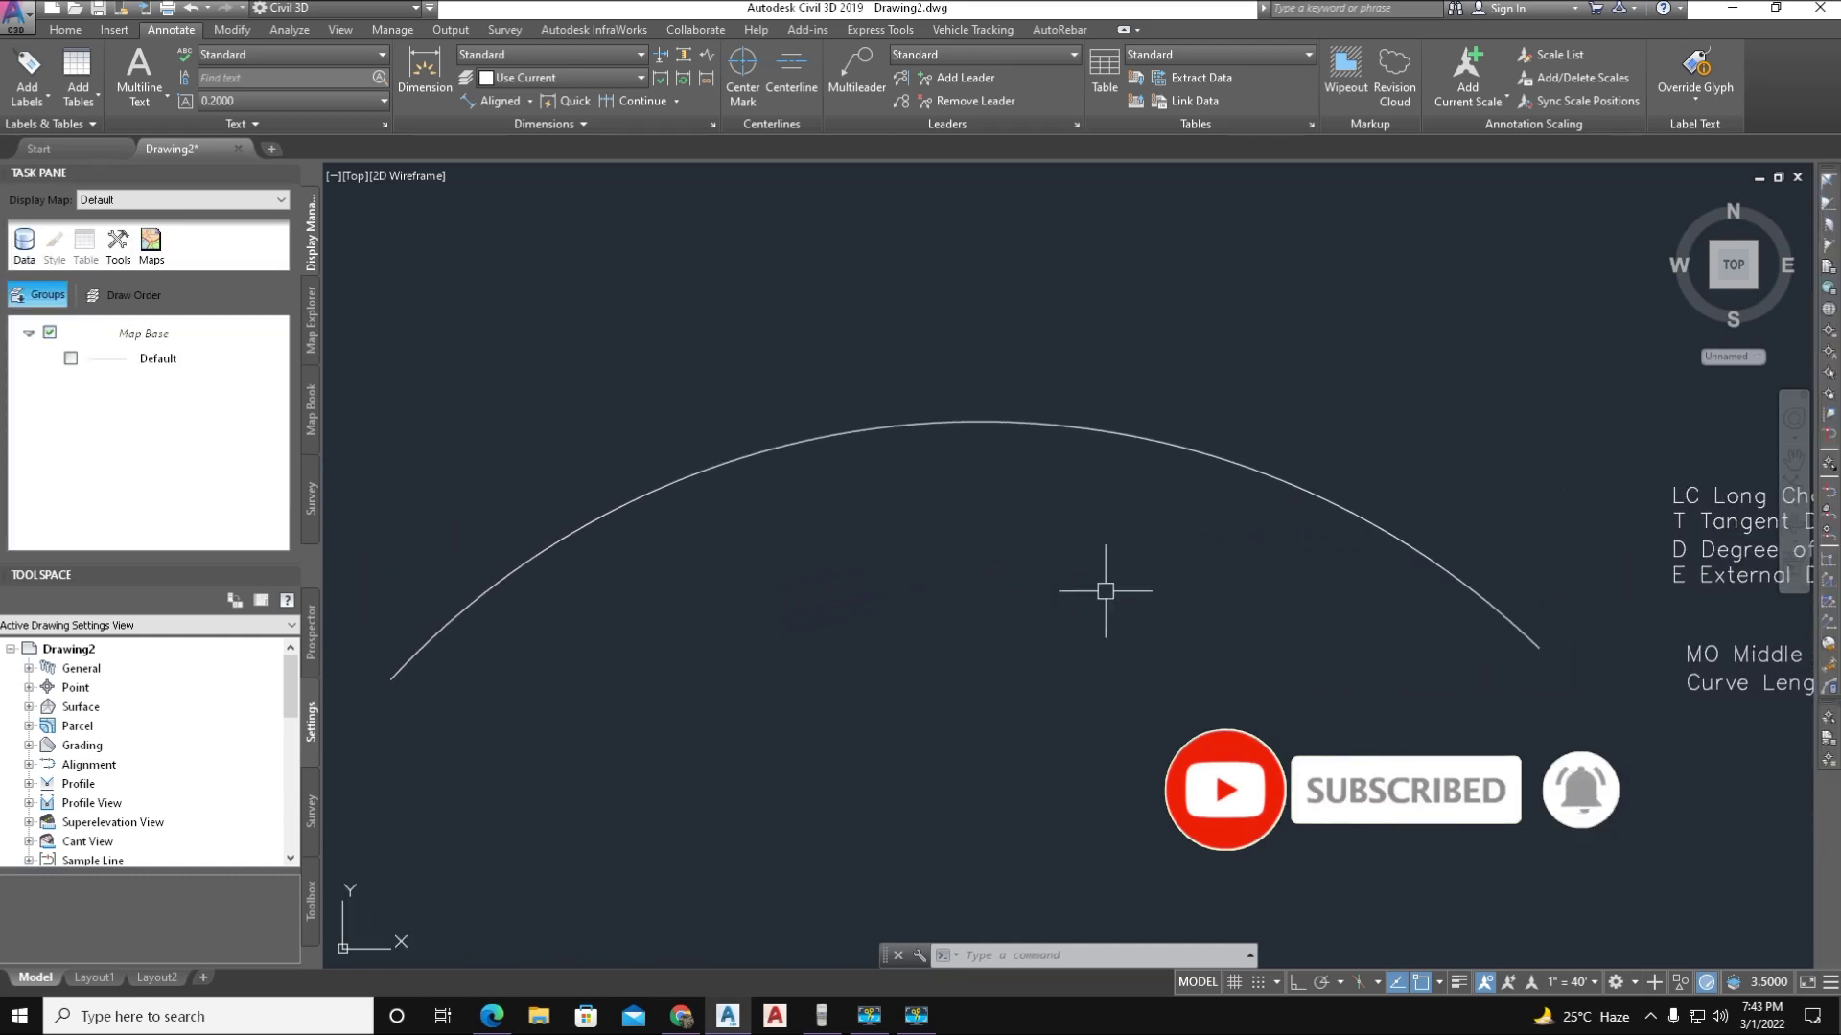
mouse_move(932, 590)
middle_mouse_down()
mouse_move(1008, 566)
mouse_move(971, 544)
mouse_move(1014, 548)
middle_mouse_up()
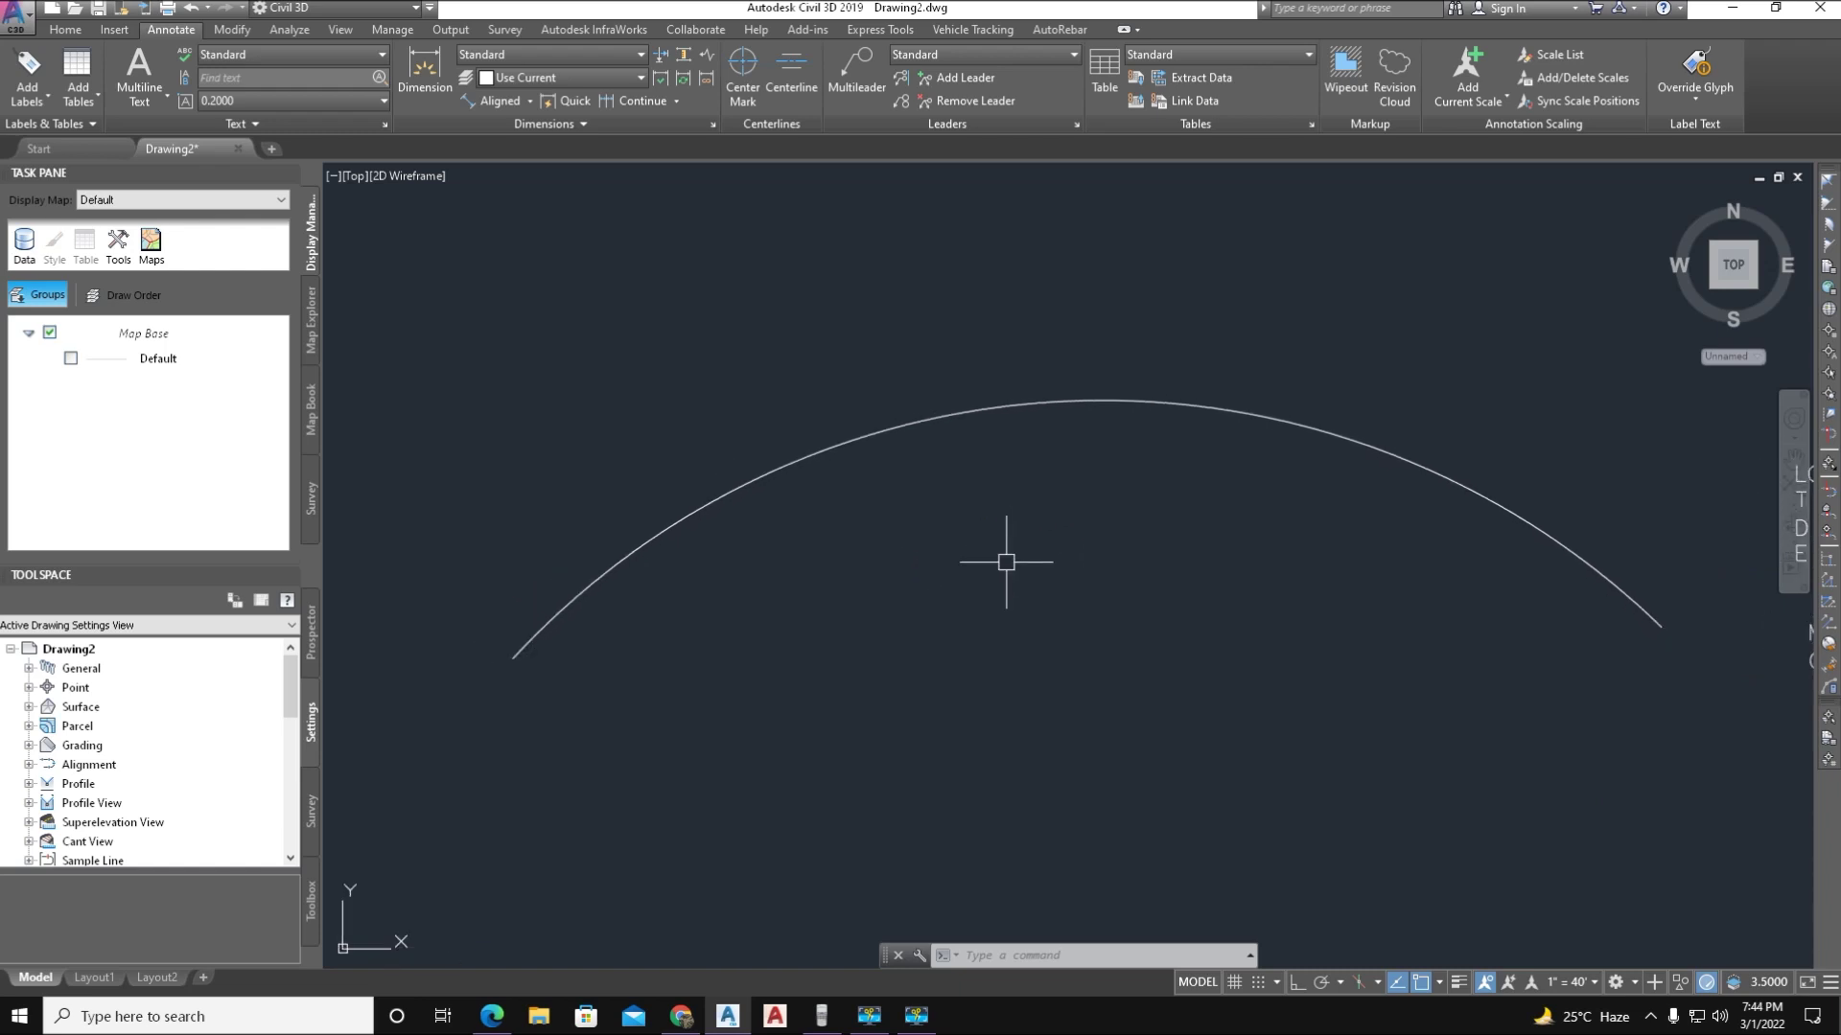
Draw a tangent line with LINETANGENT from the arc's left endpoint, running outward down-left for about 71 ft
type("INE")
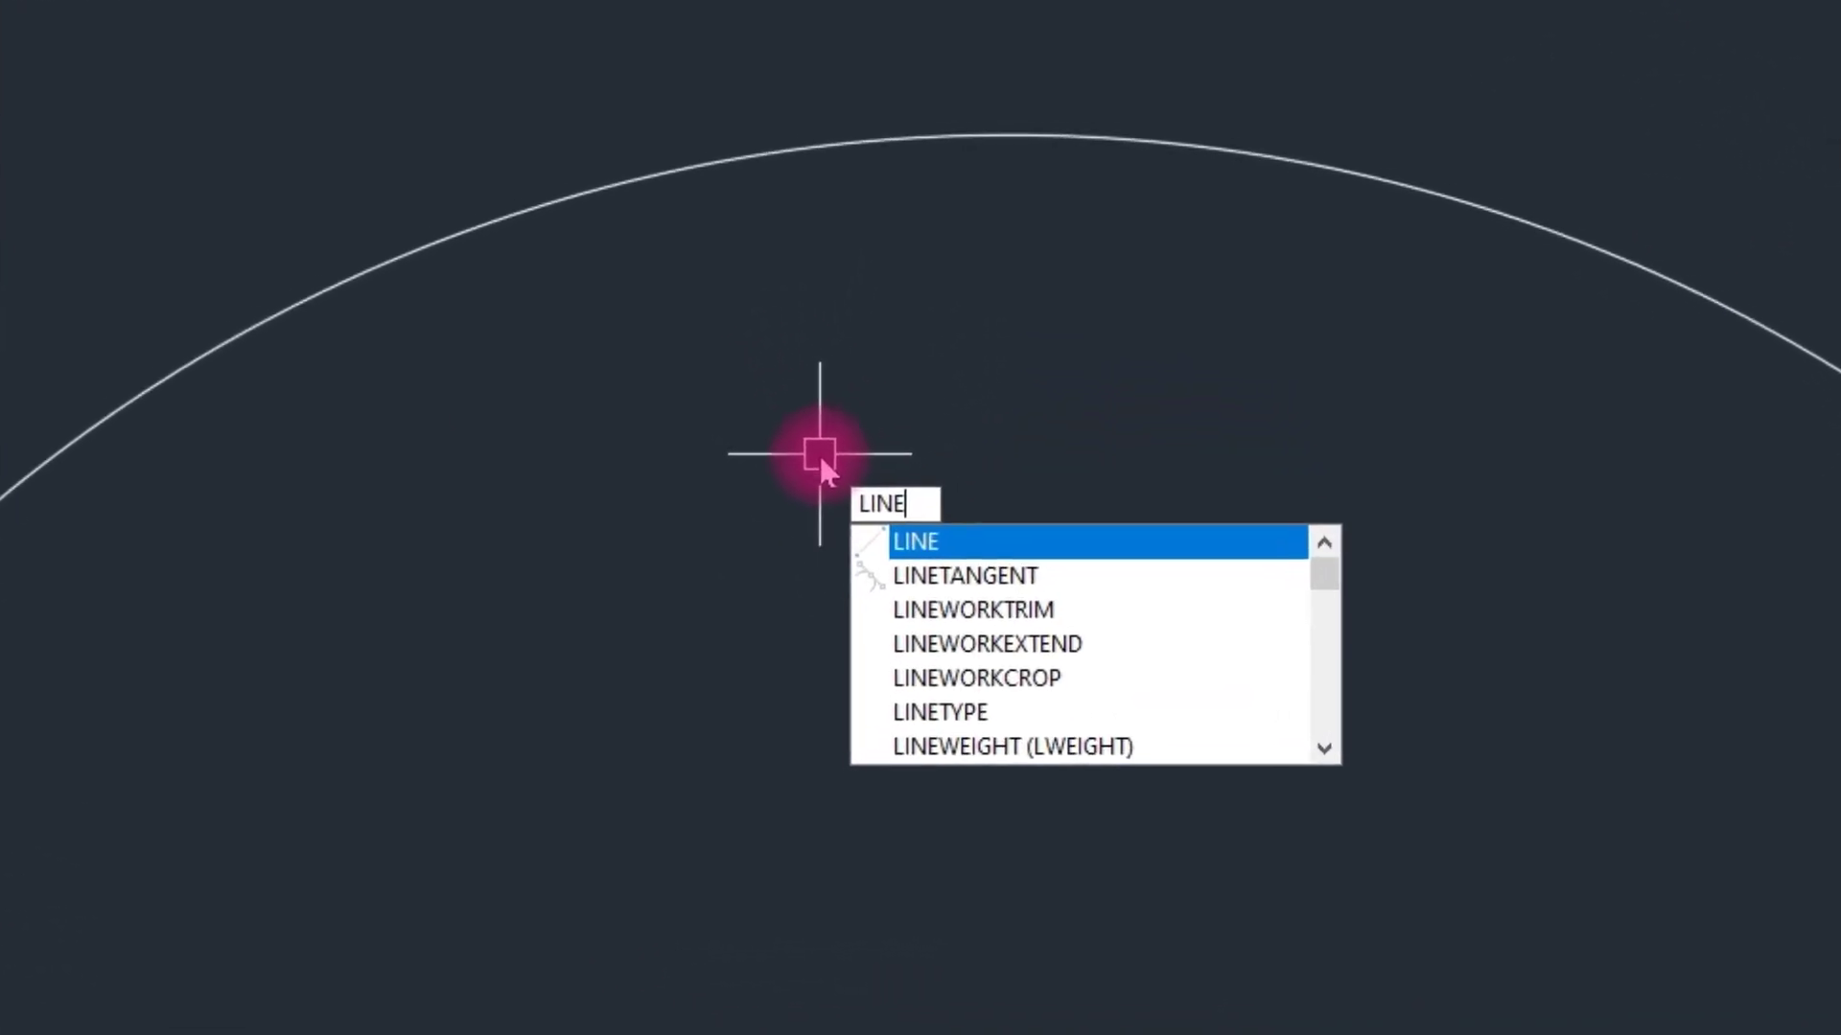
left_click(1086, 578)
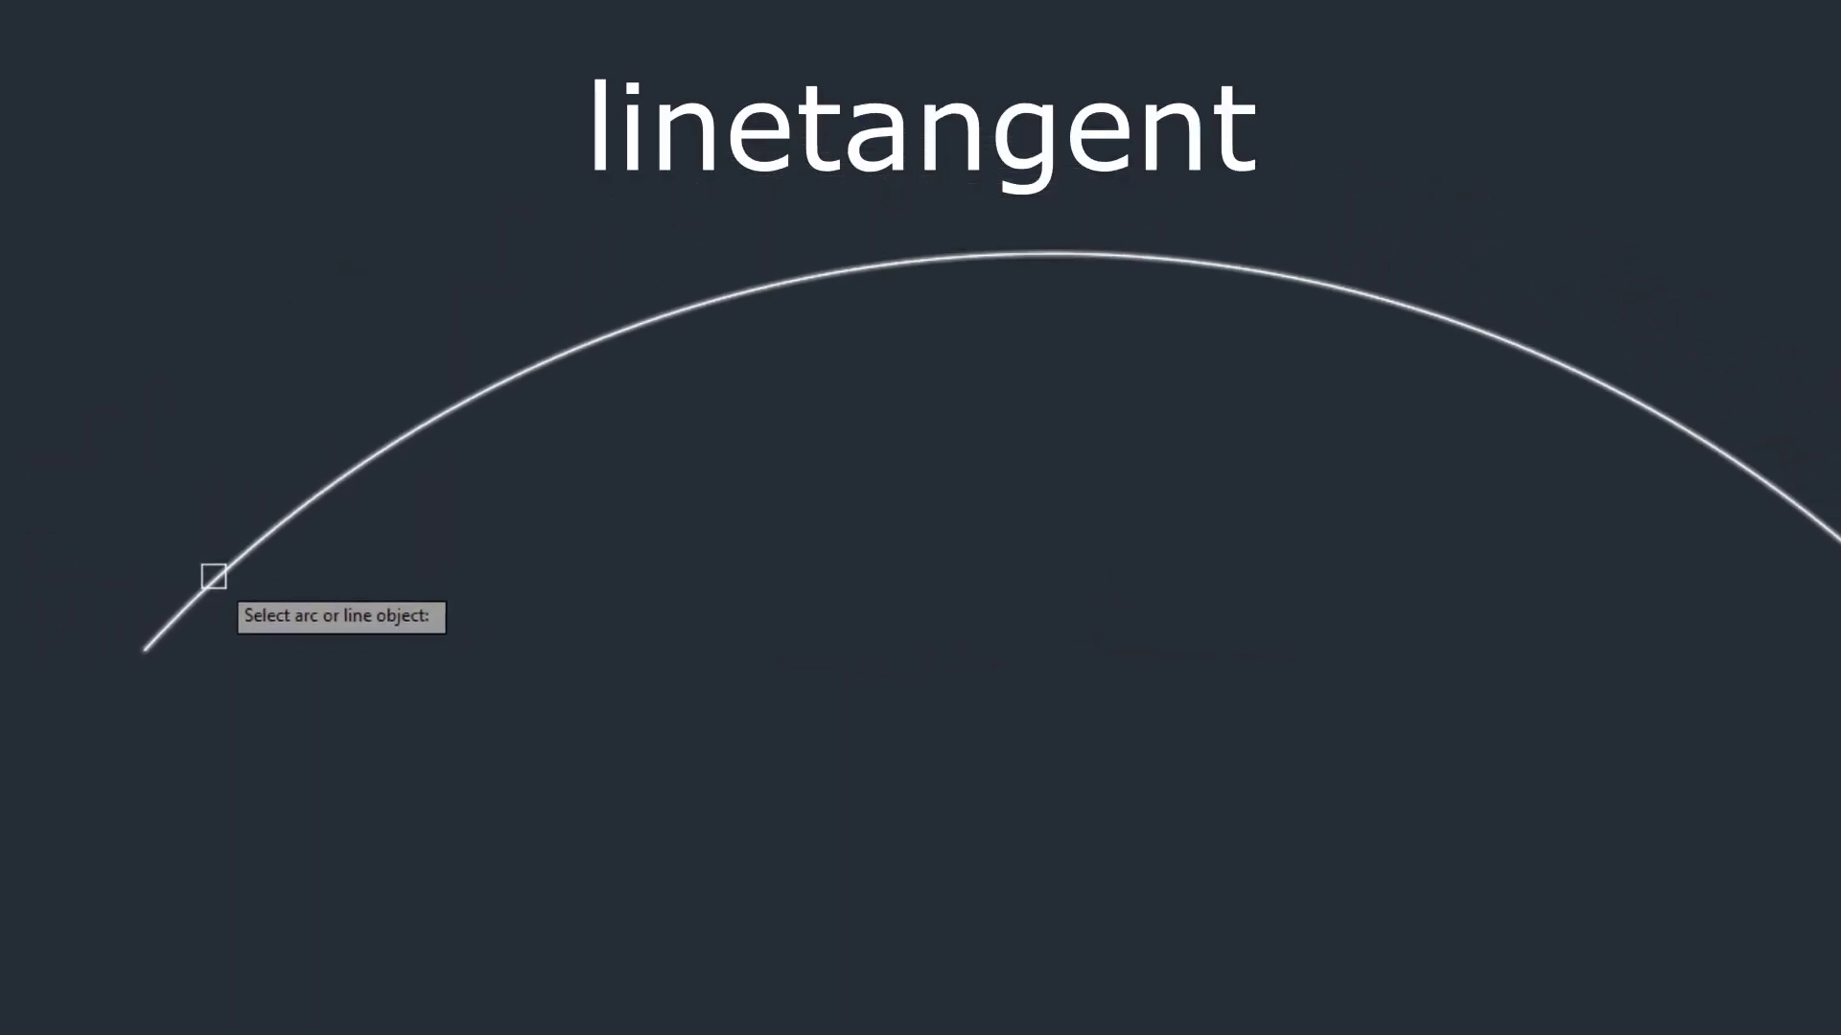
left_click(165, 619)
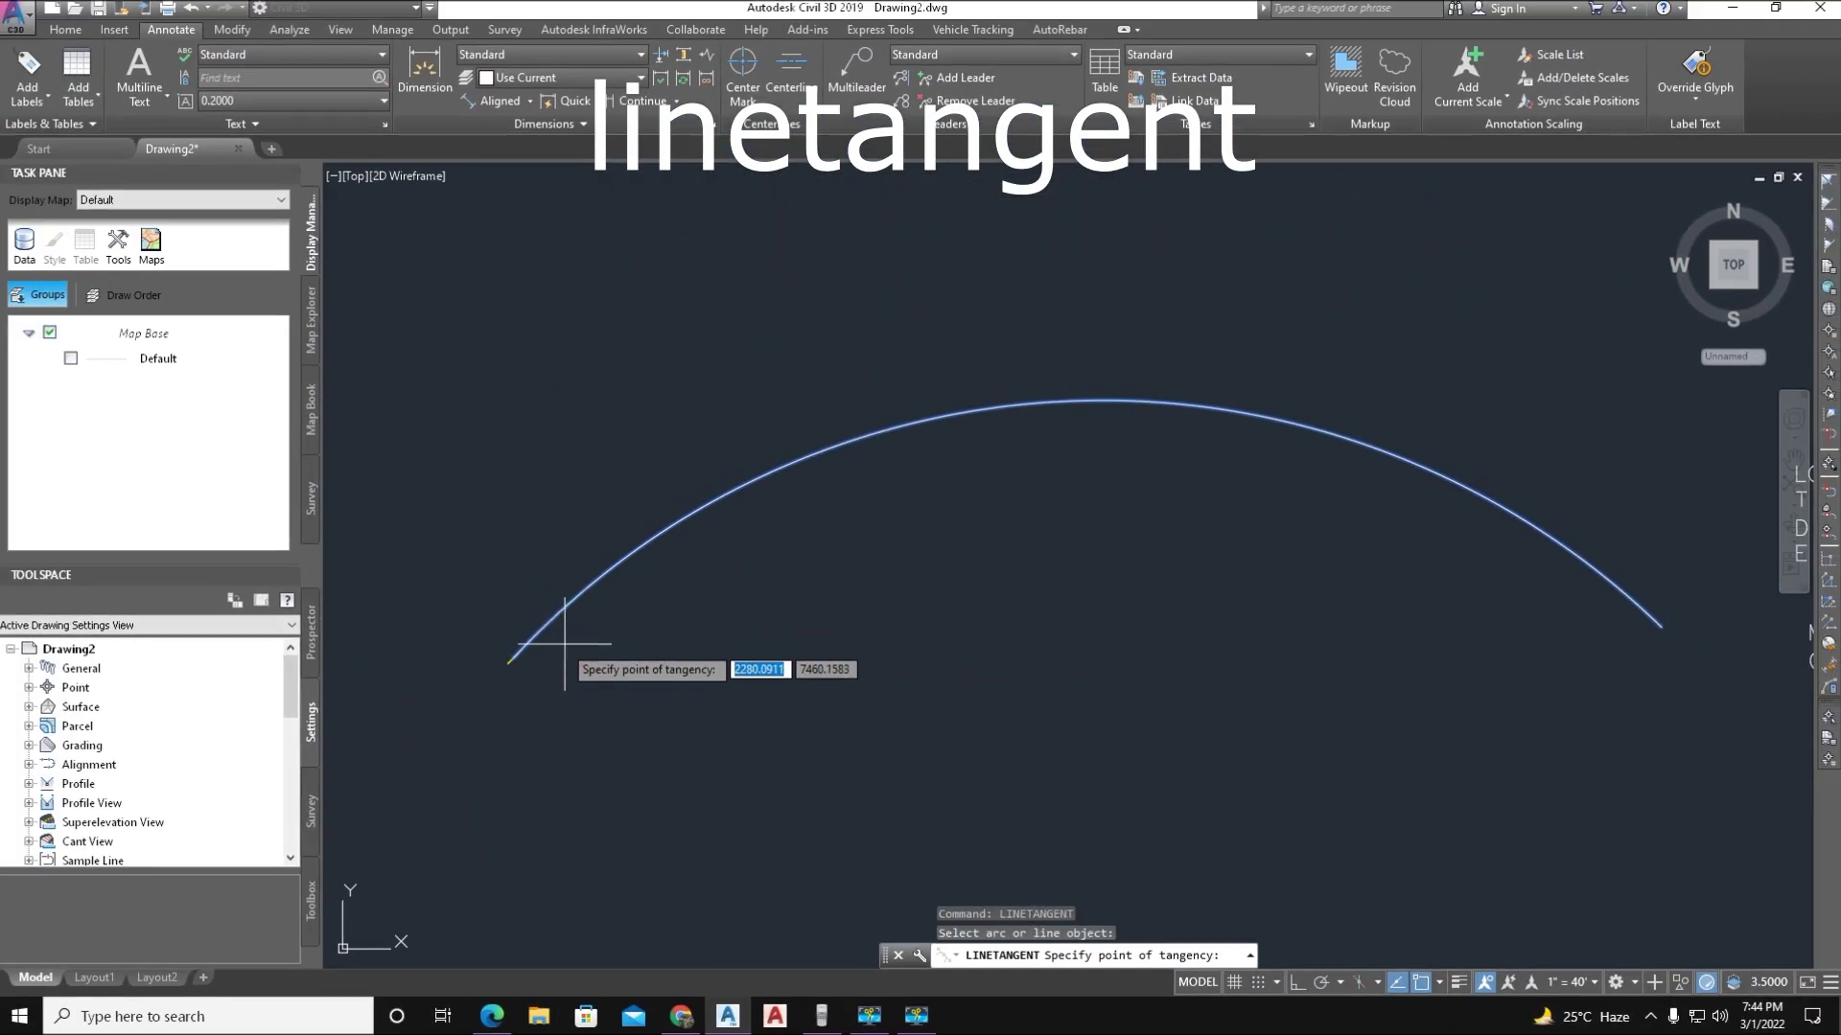
left_click(512, 658)
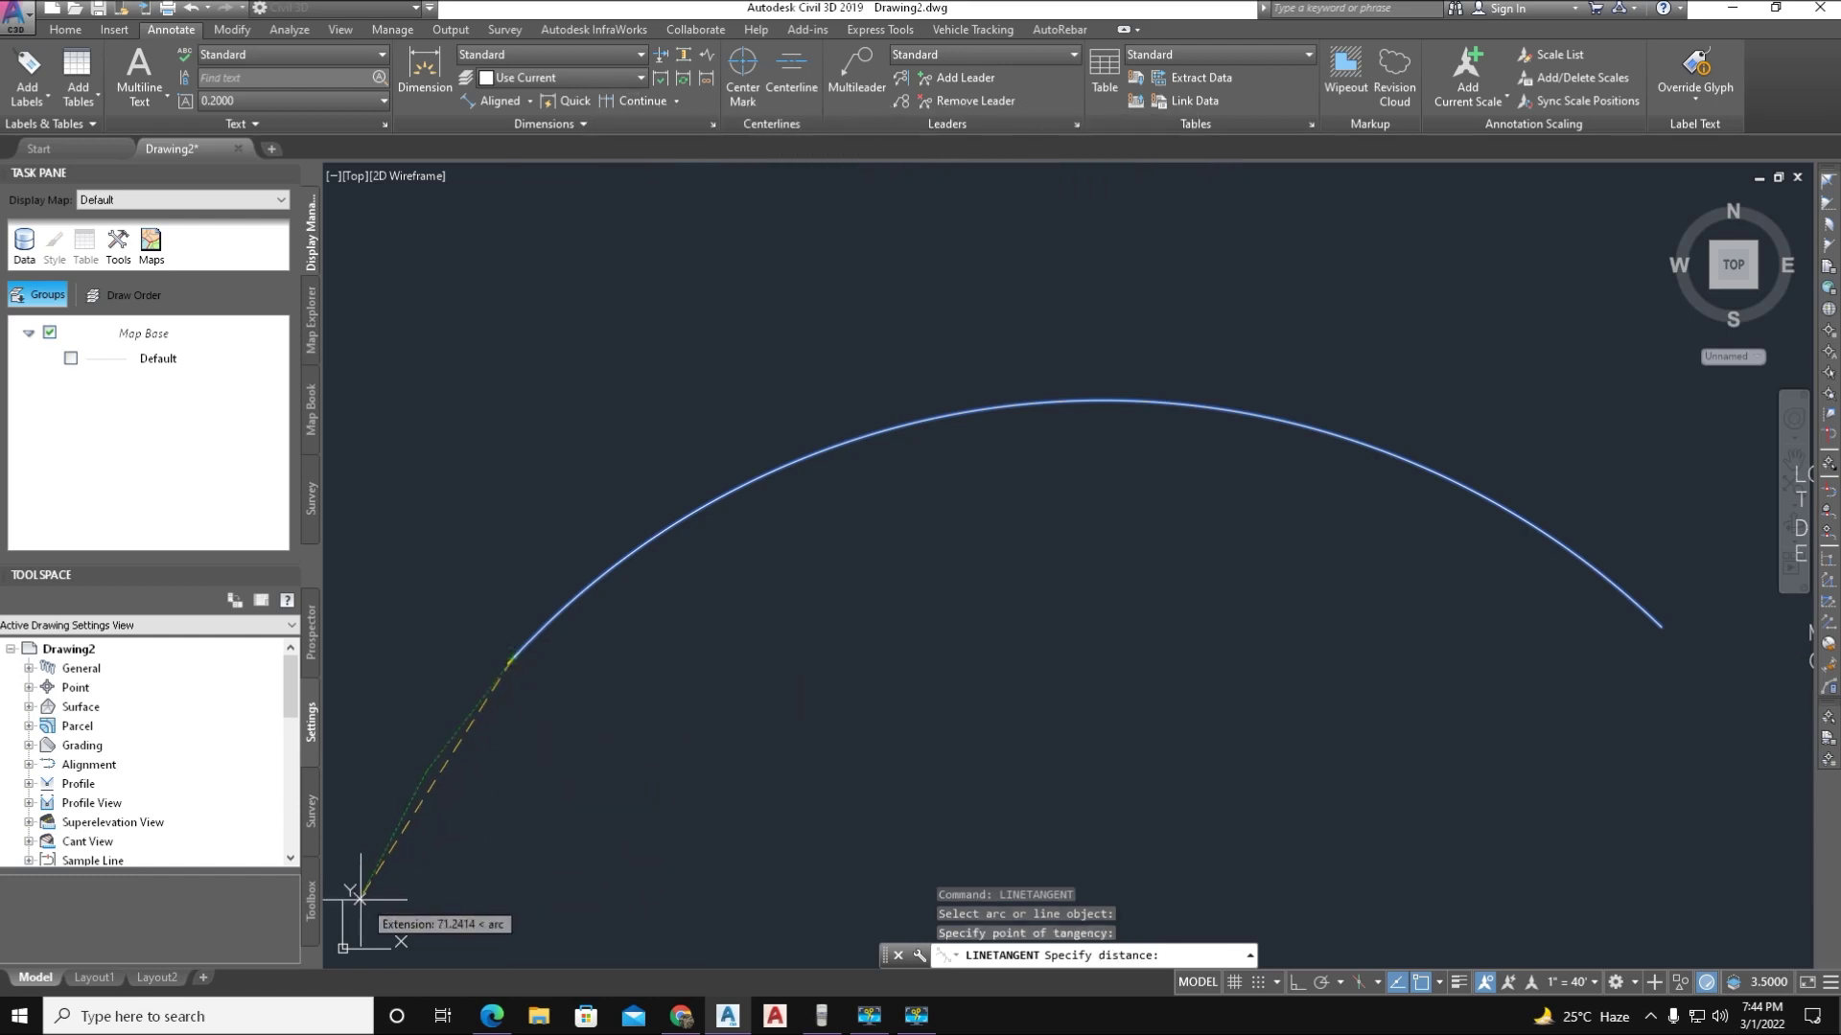
left_click(409, 901)
scroll(484, 759, "down", 2)
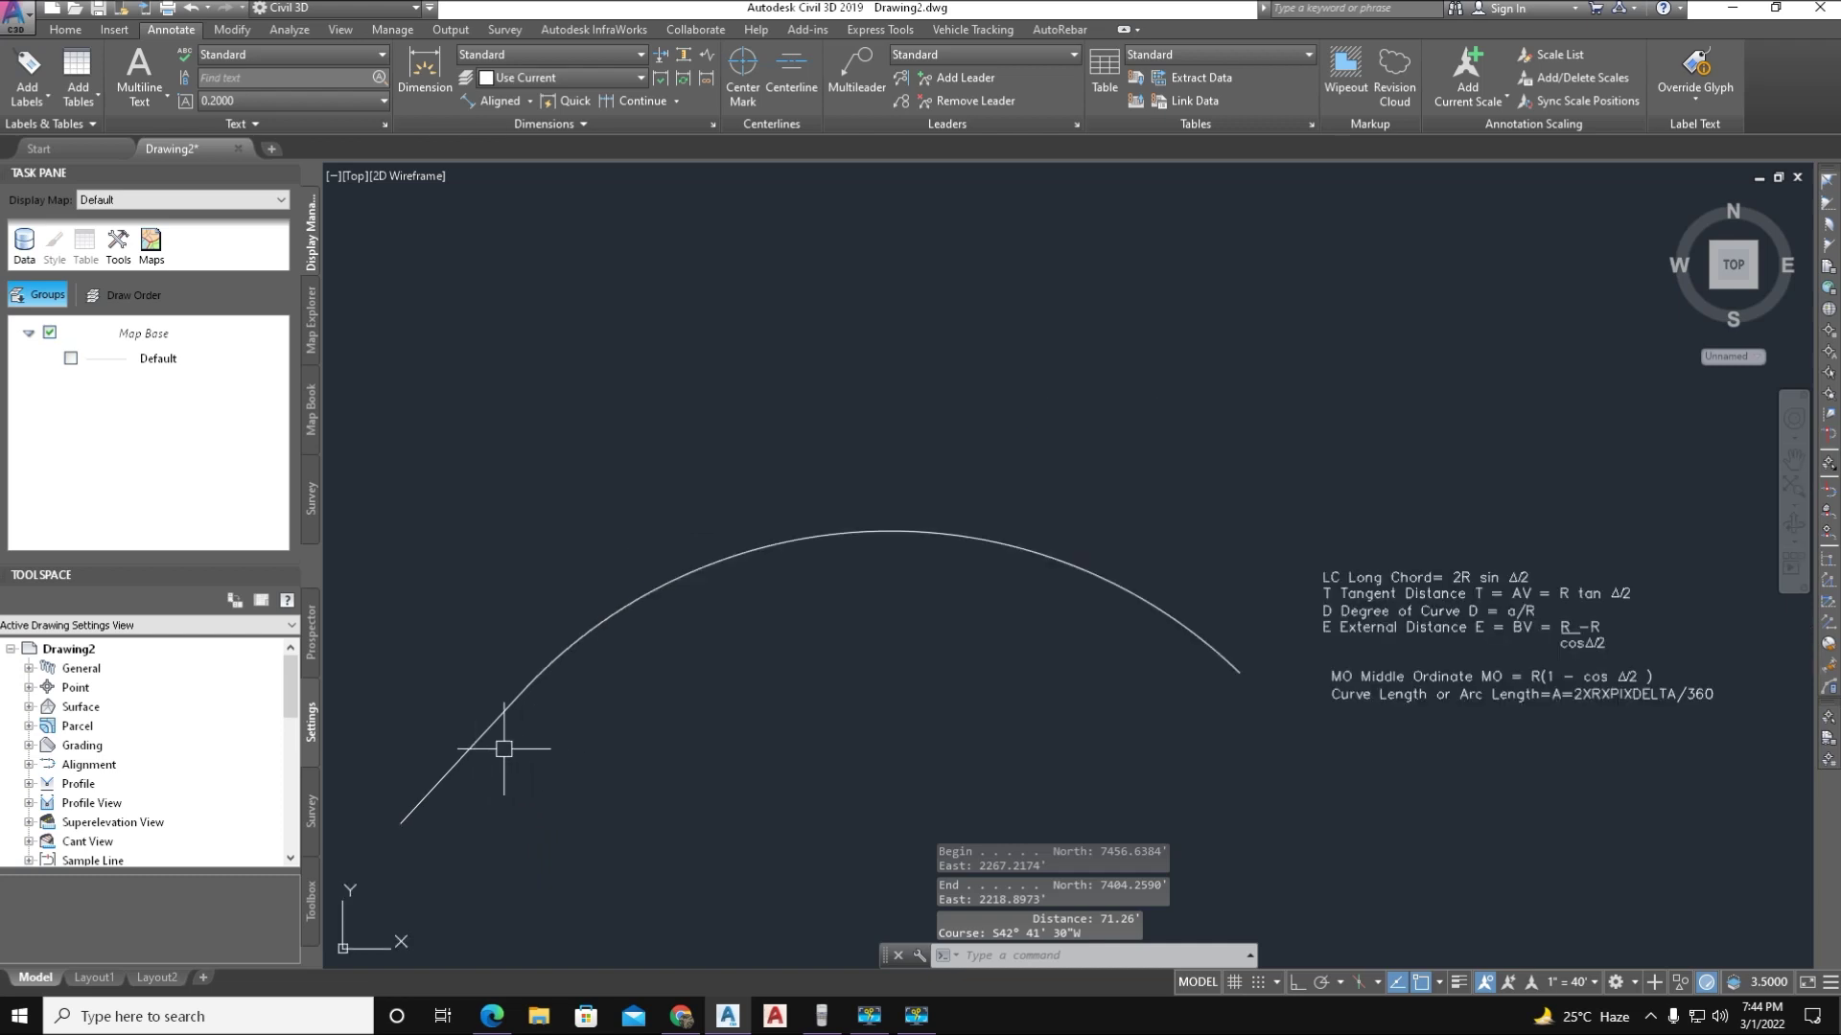
Draw a second tangent line from the arc's right endpoint, running outward down-right for about 119 ft
middle_click_drag(856, 727, 836, 713)
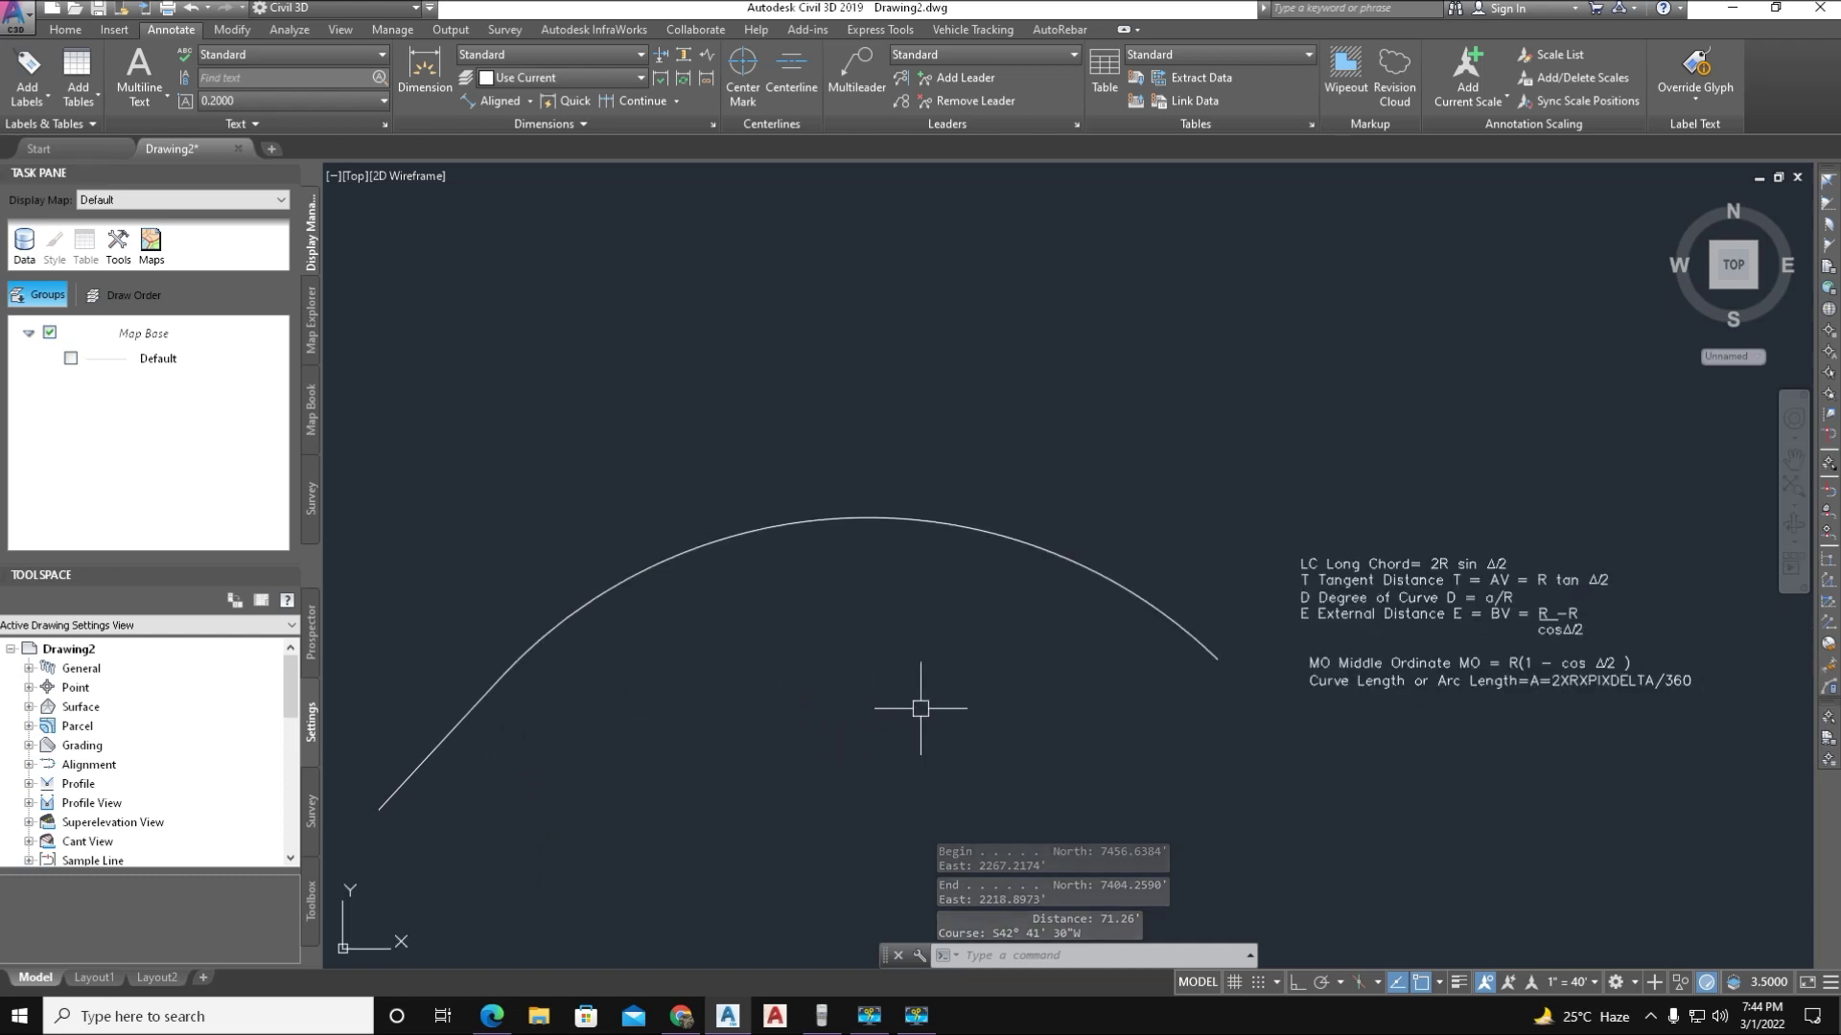
key("space")
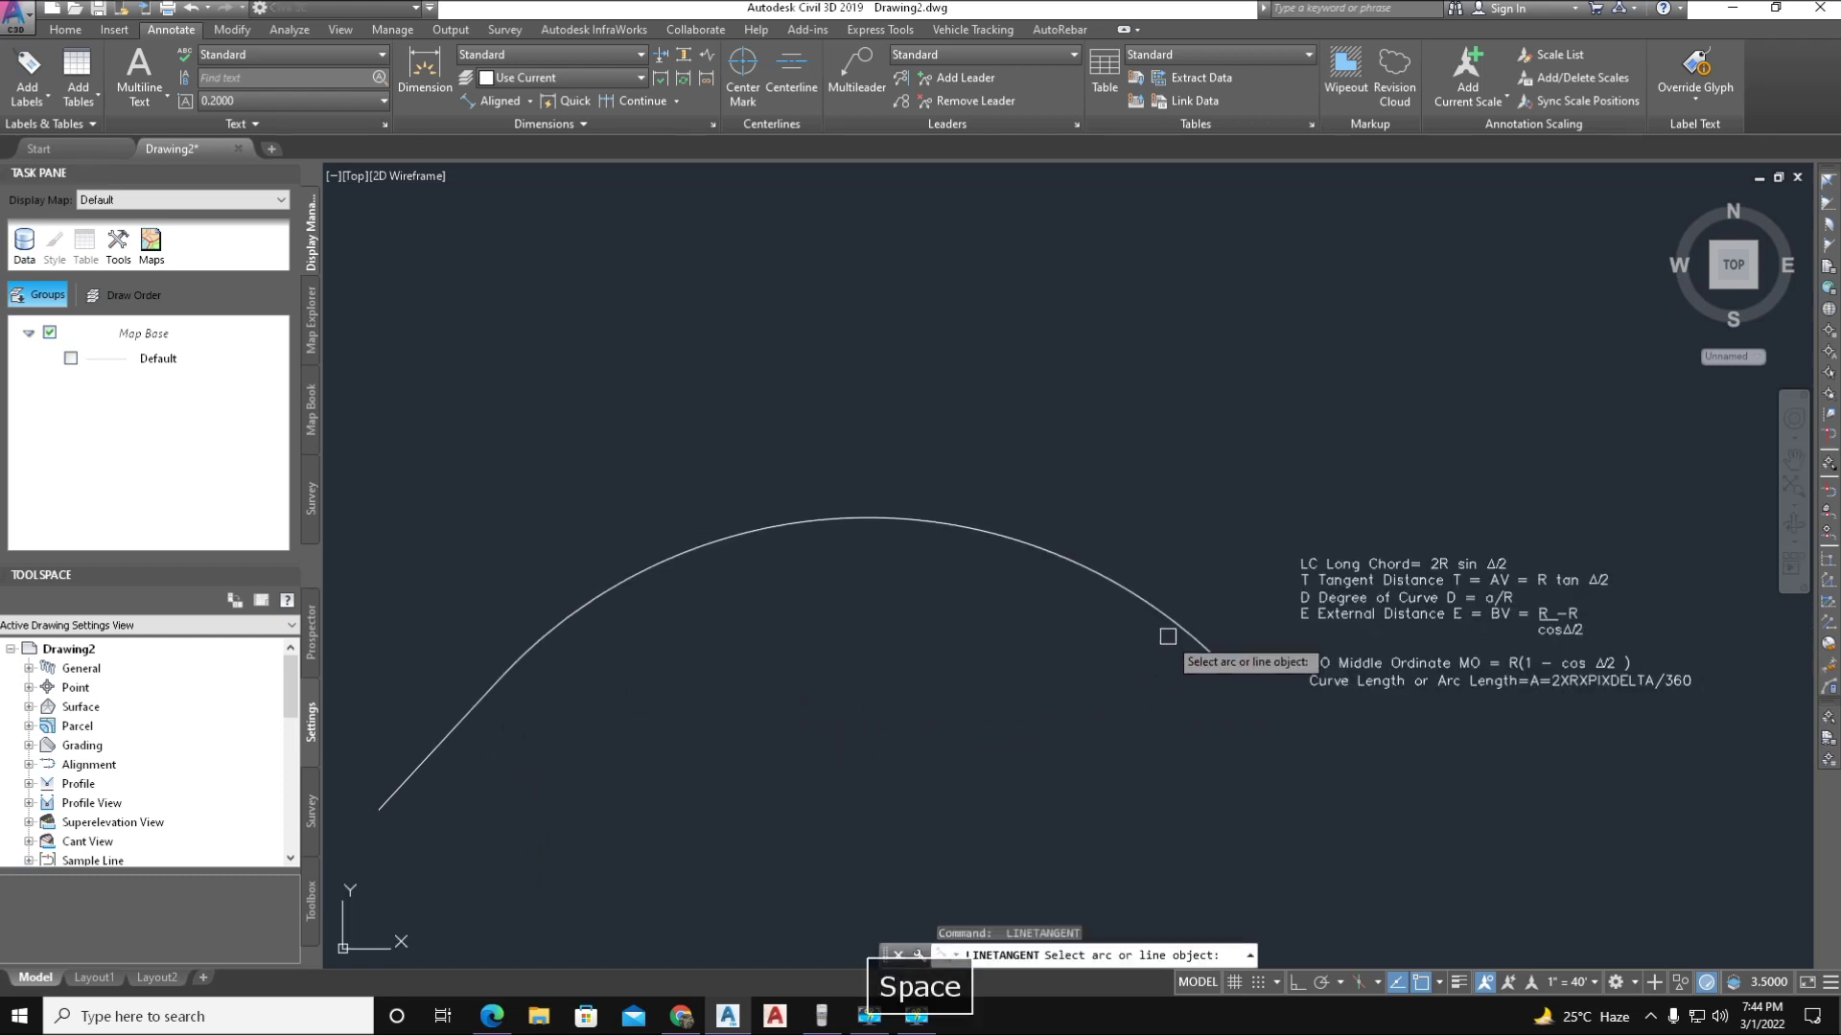
left_click(1172, 626)
left_click(1218, 660)
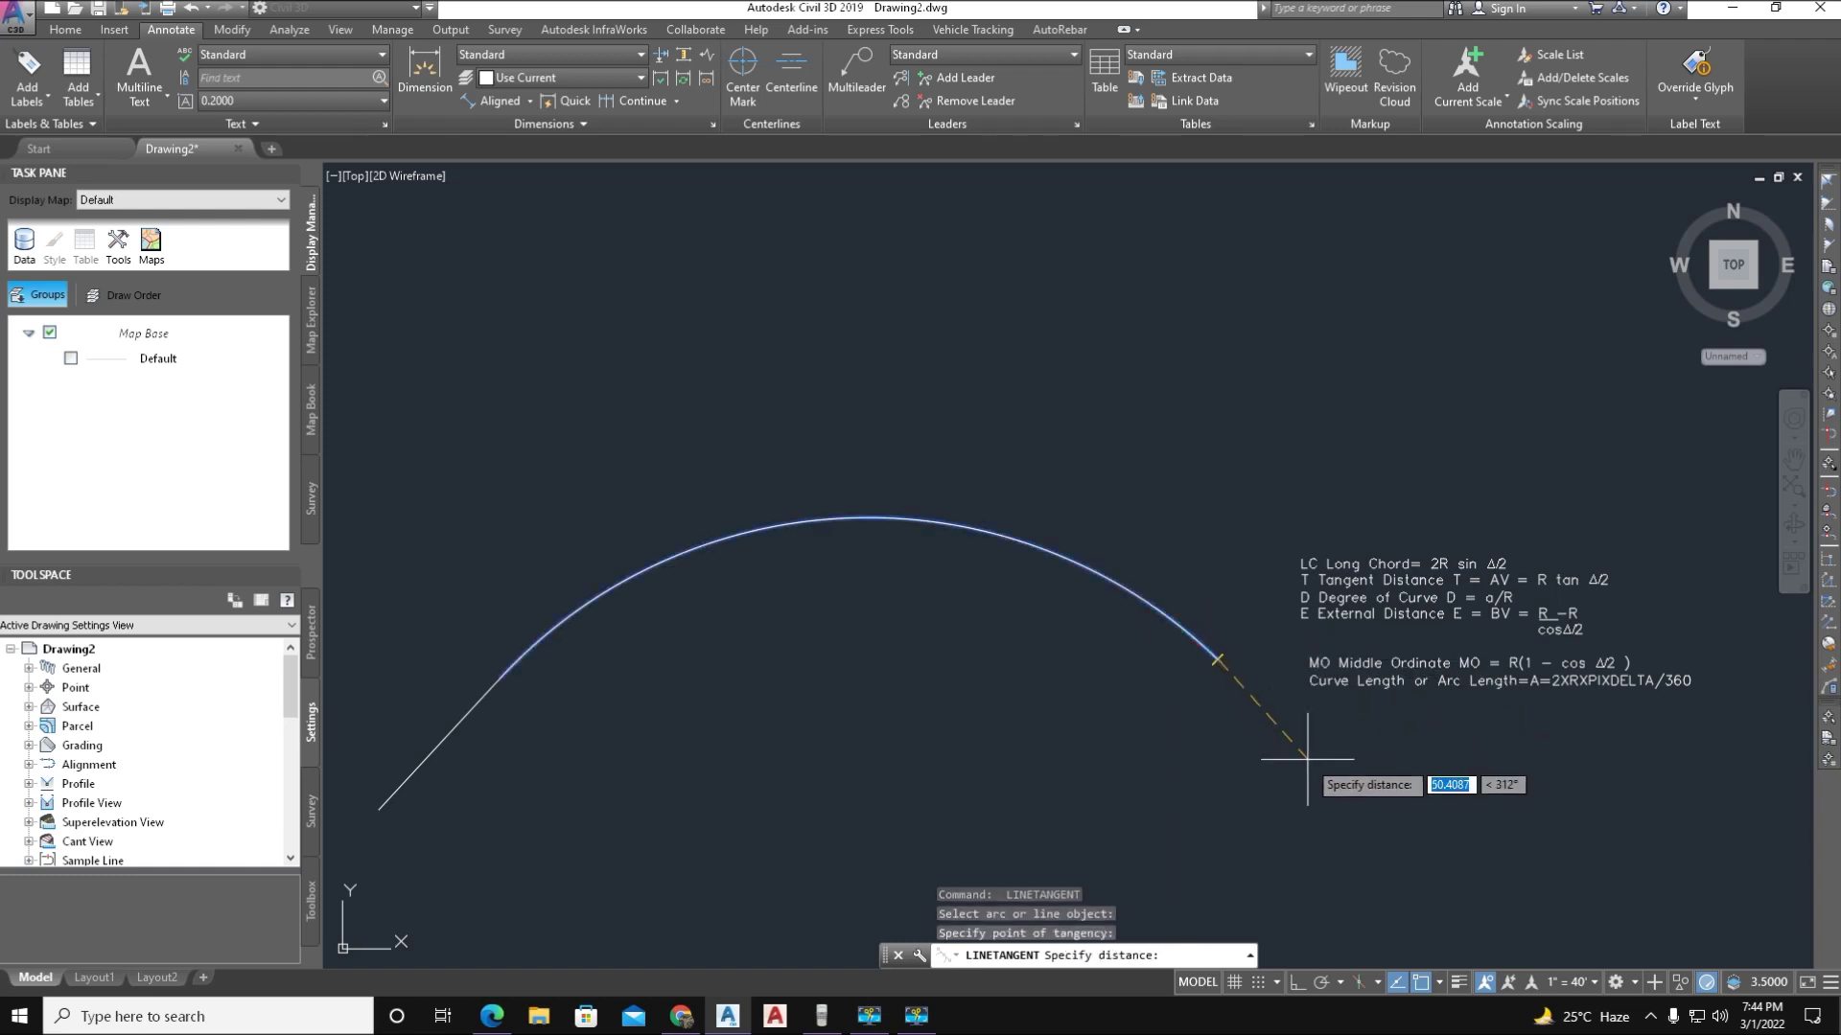
left_click(1426, 872)
middle_click_drag(799, 584, 835, 610)
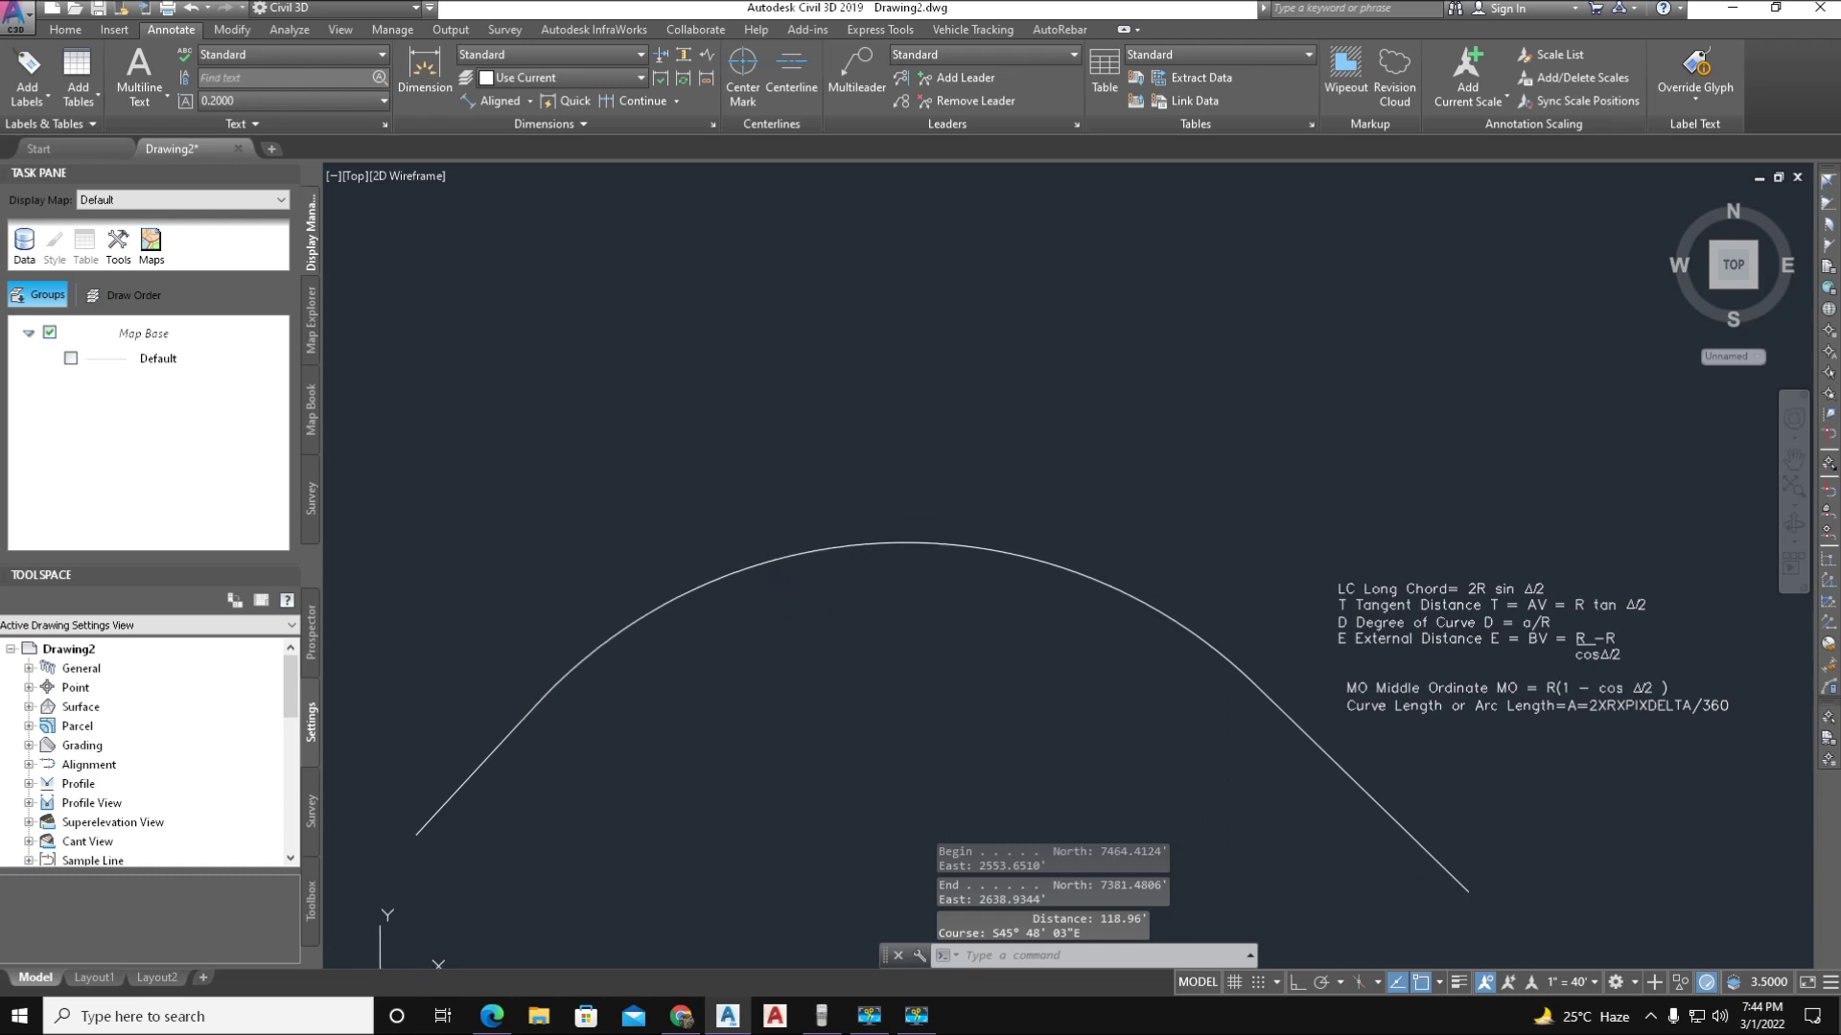
key("Escape")
key("Escape")
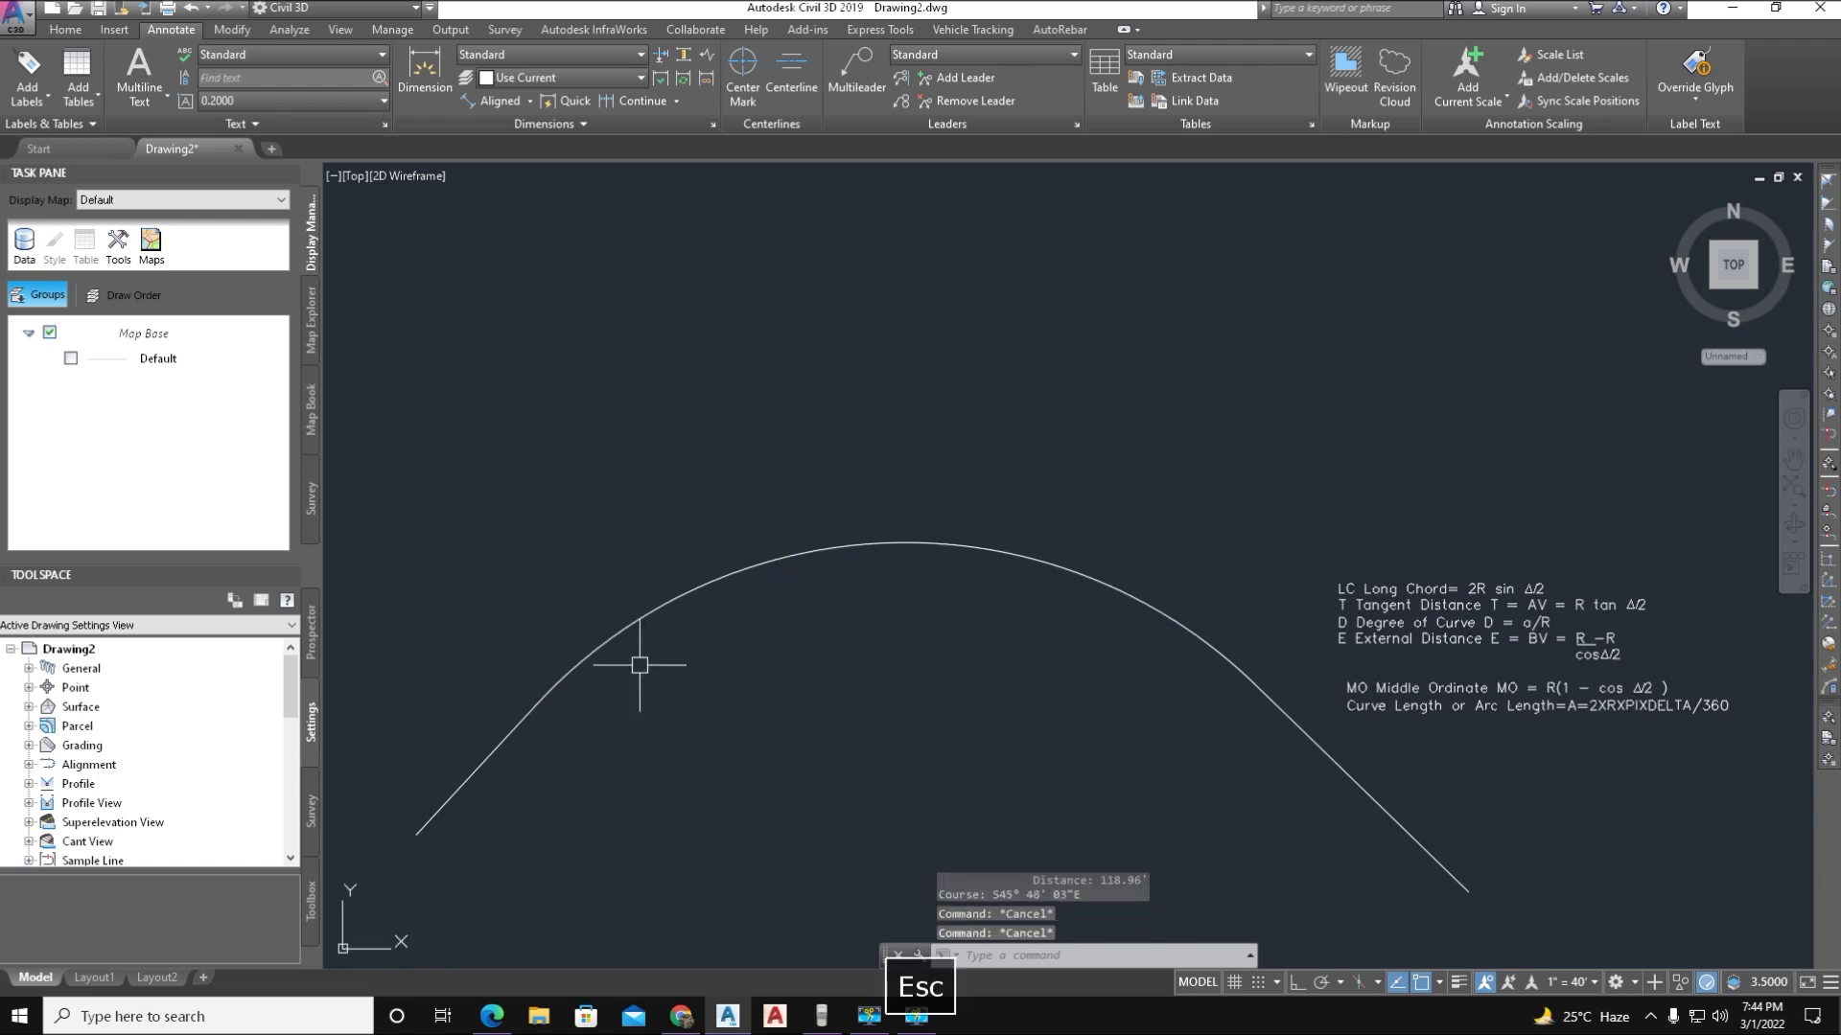
left_click(518, 731)
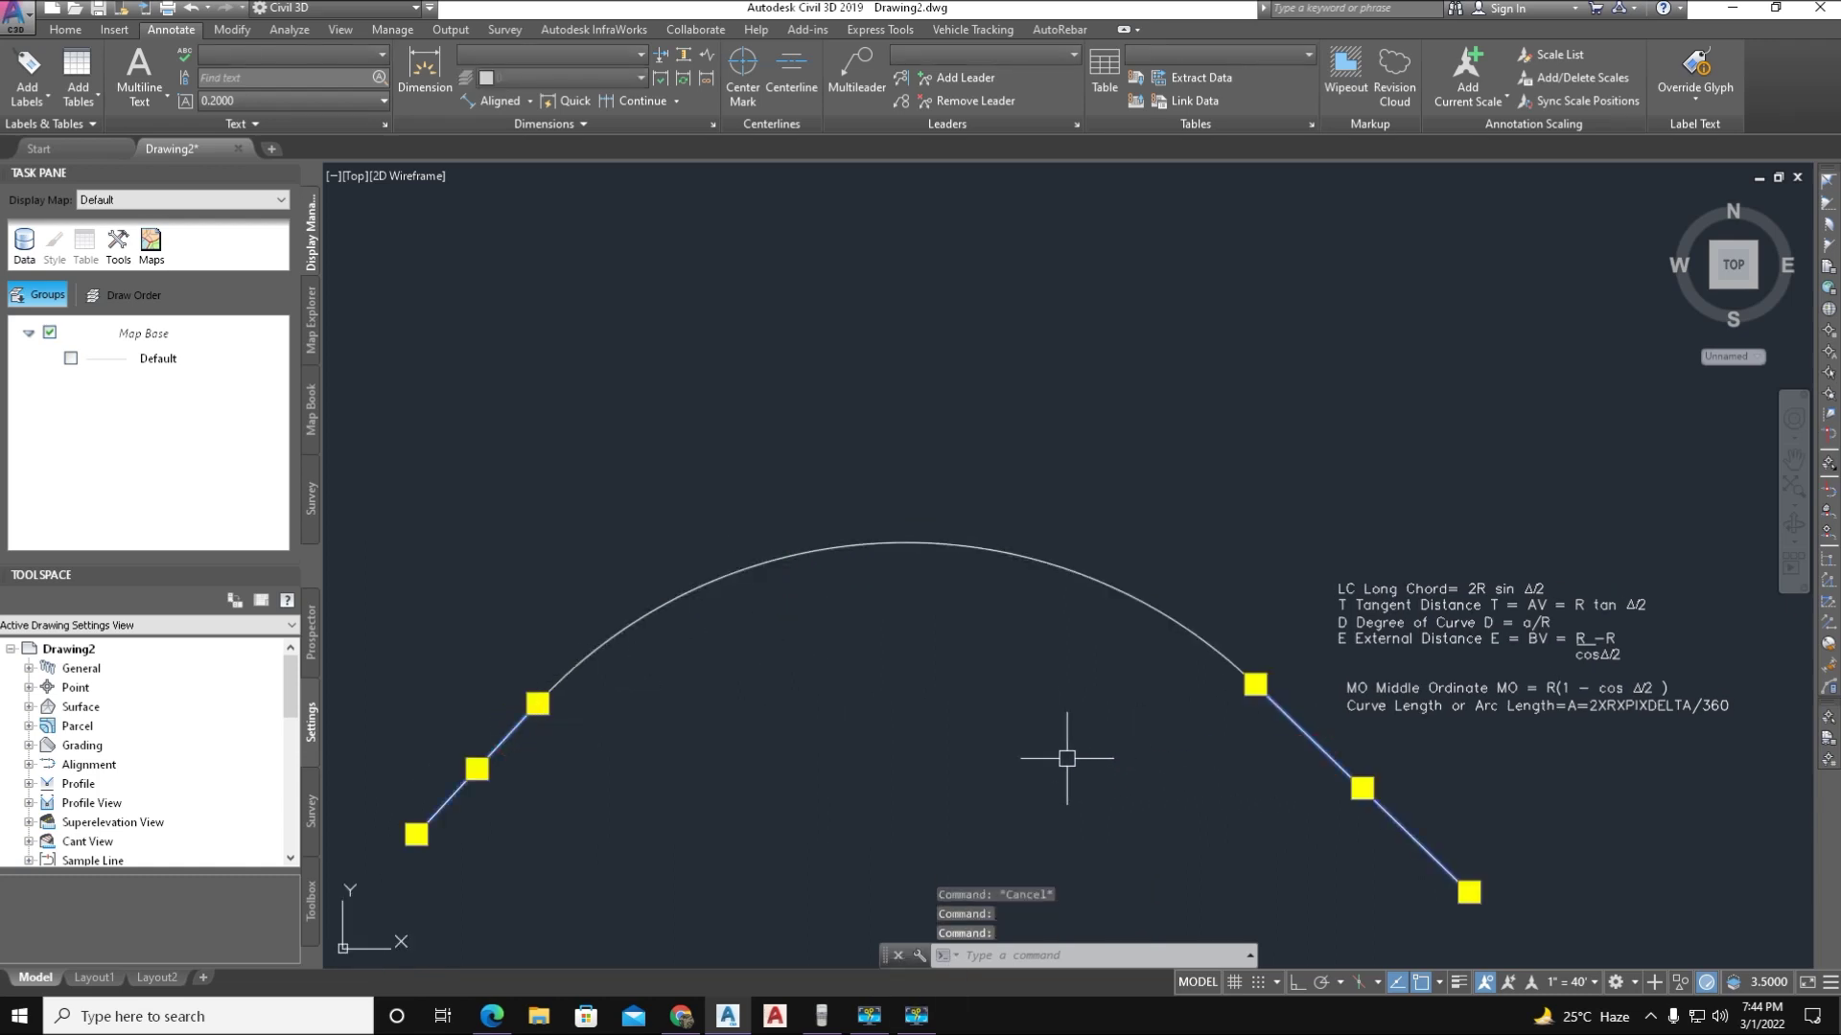
key("Escape")
key("Escape")
Draw a nearly horizontal one-segment polyline well above the arc as a temporary boundary for the tangents
key("space")
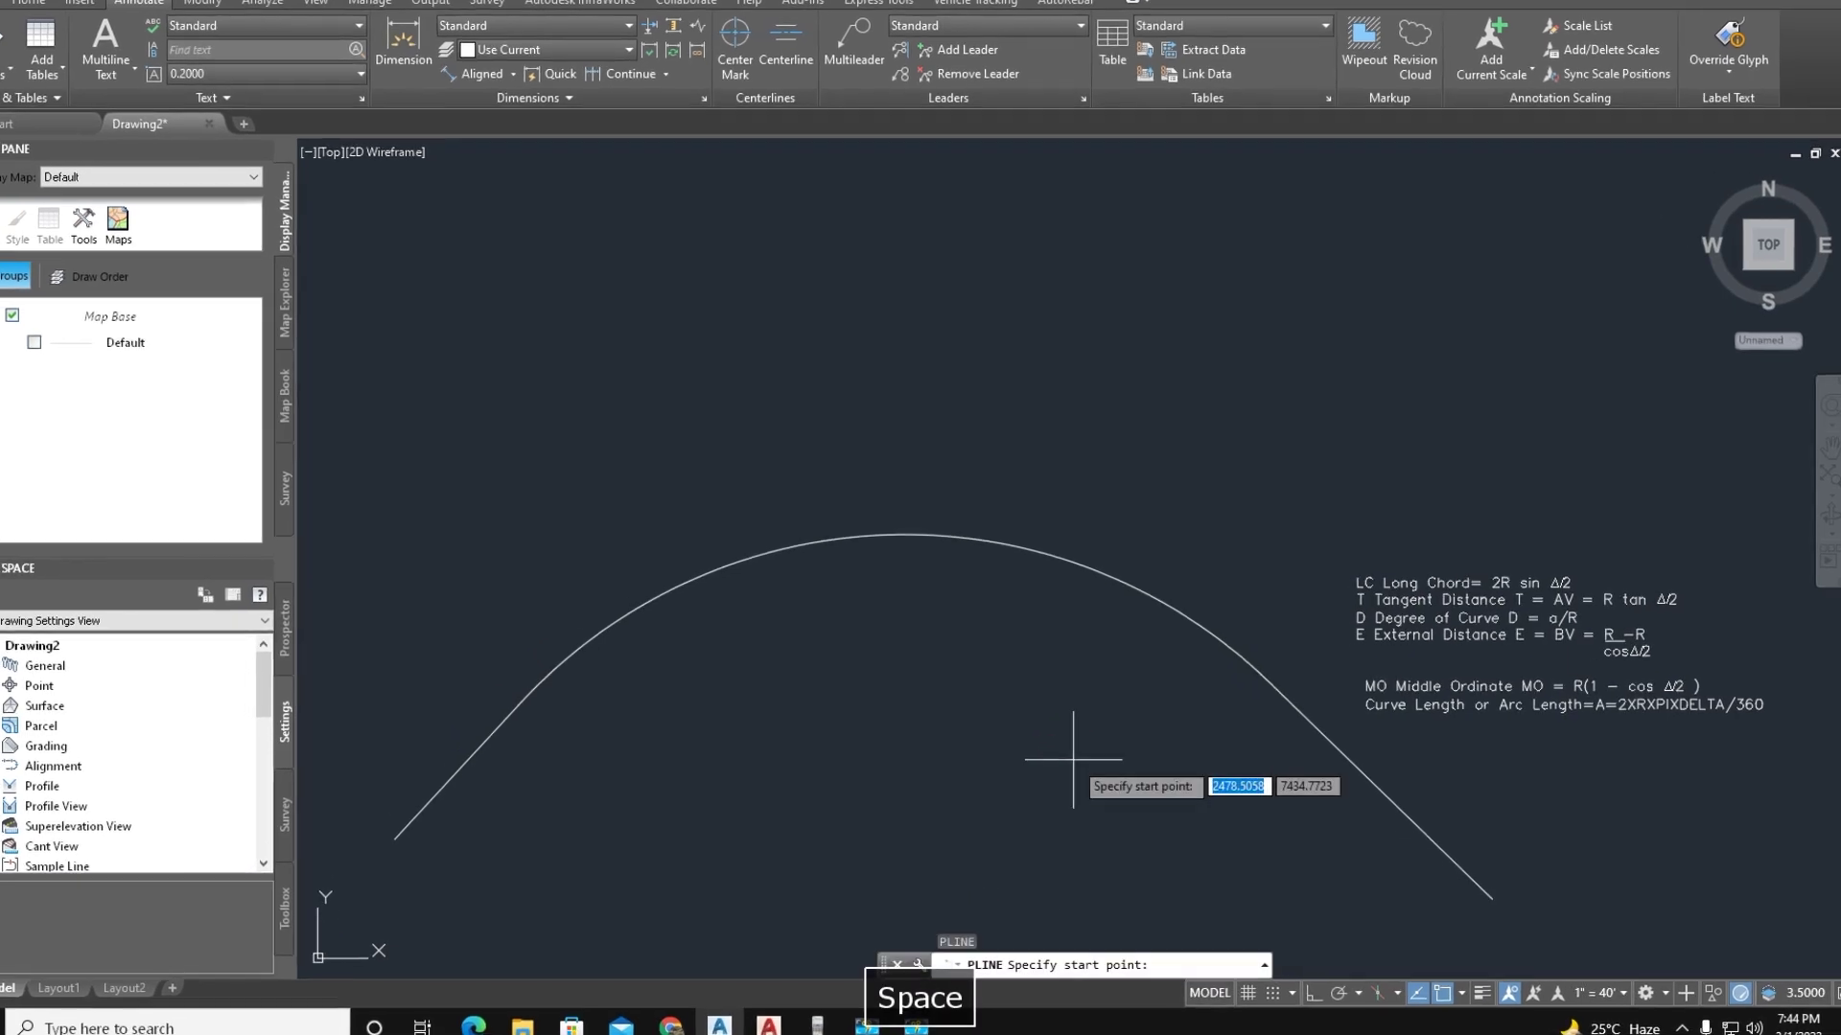
left_click(379, 239)
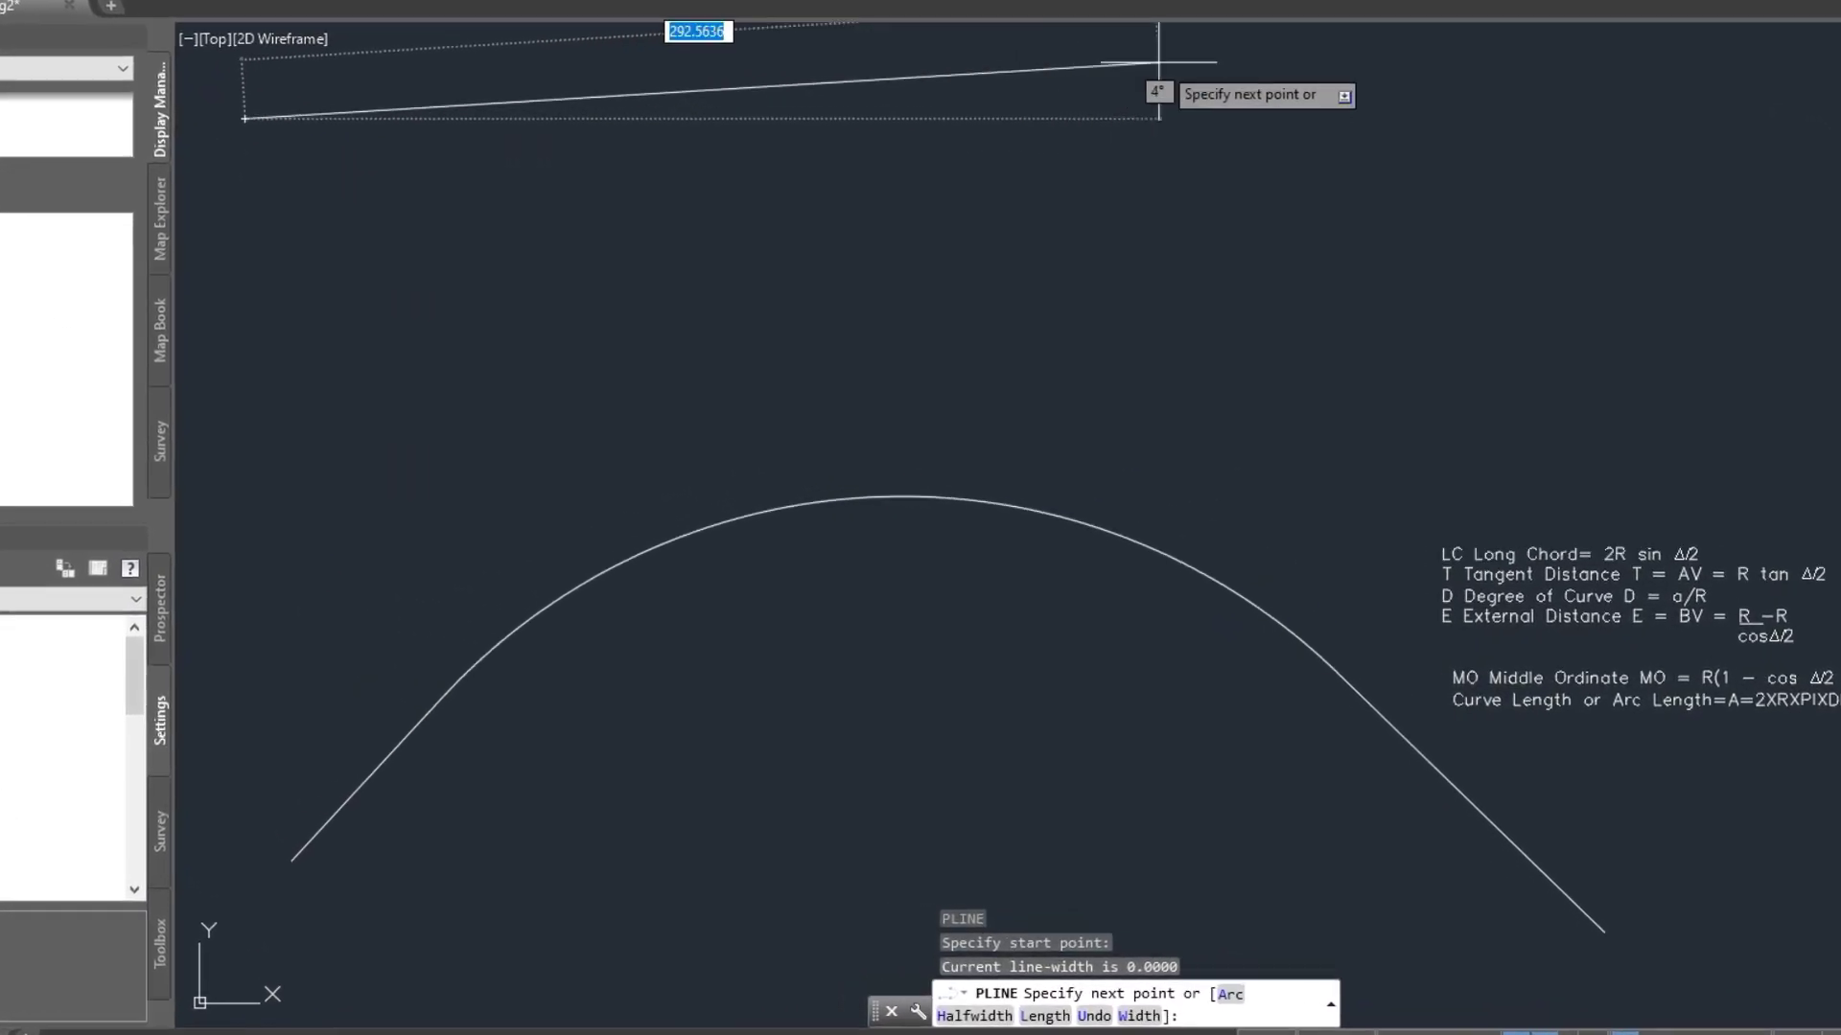
left_click(1253, 48)
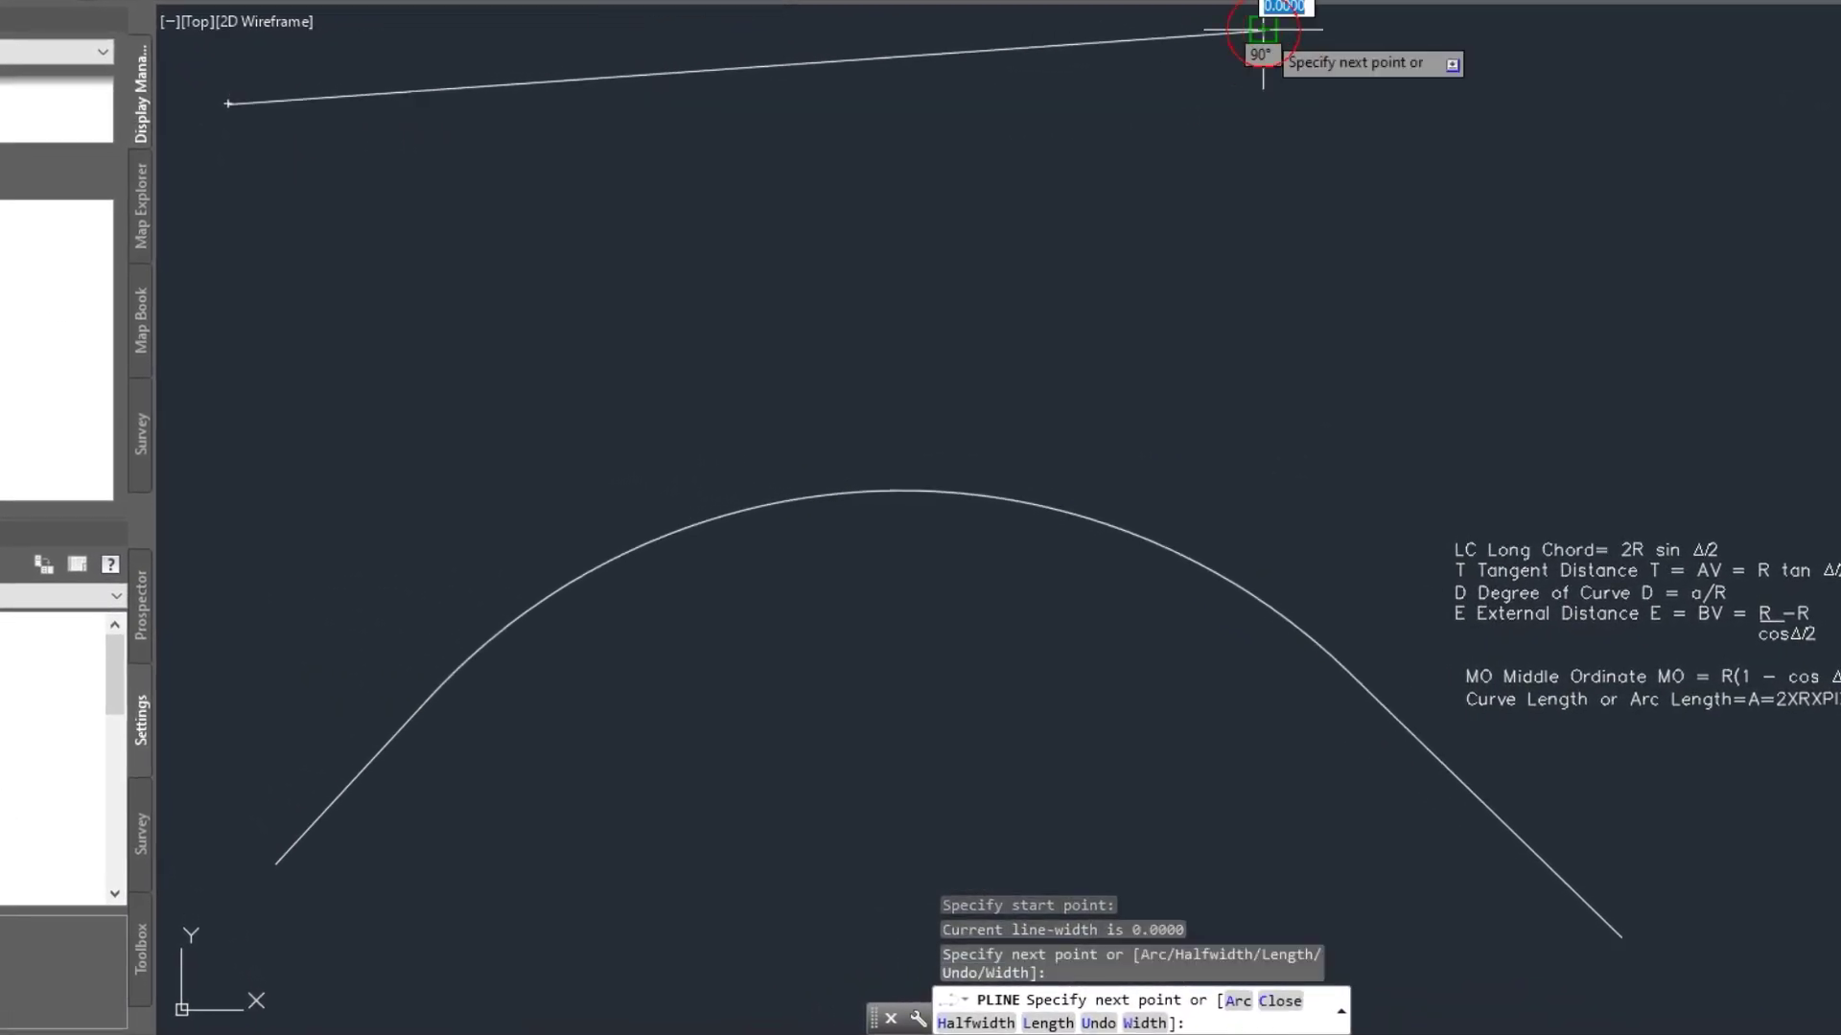
key("space")
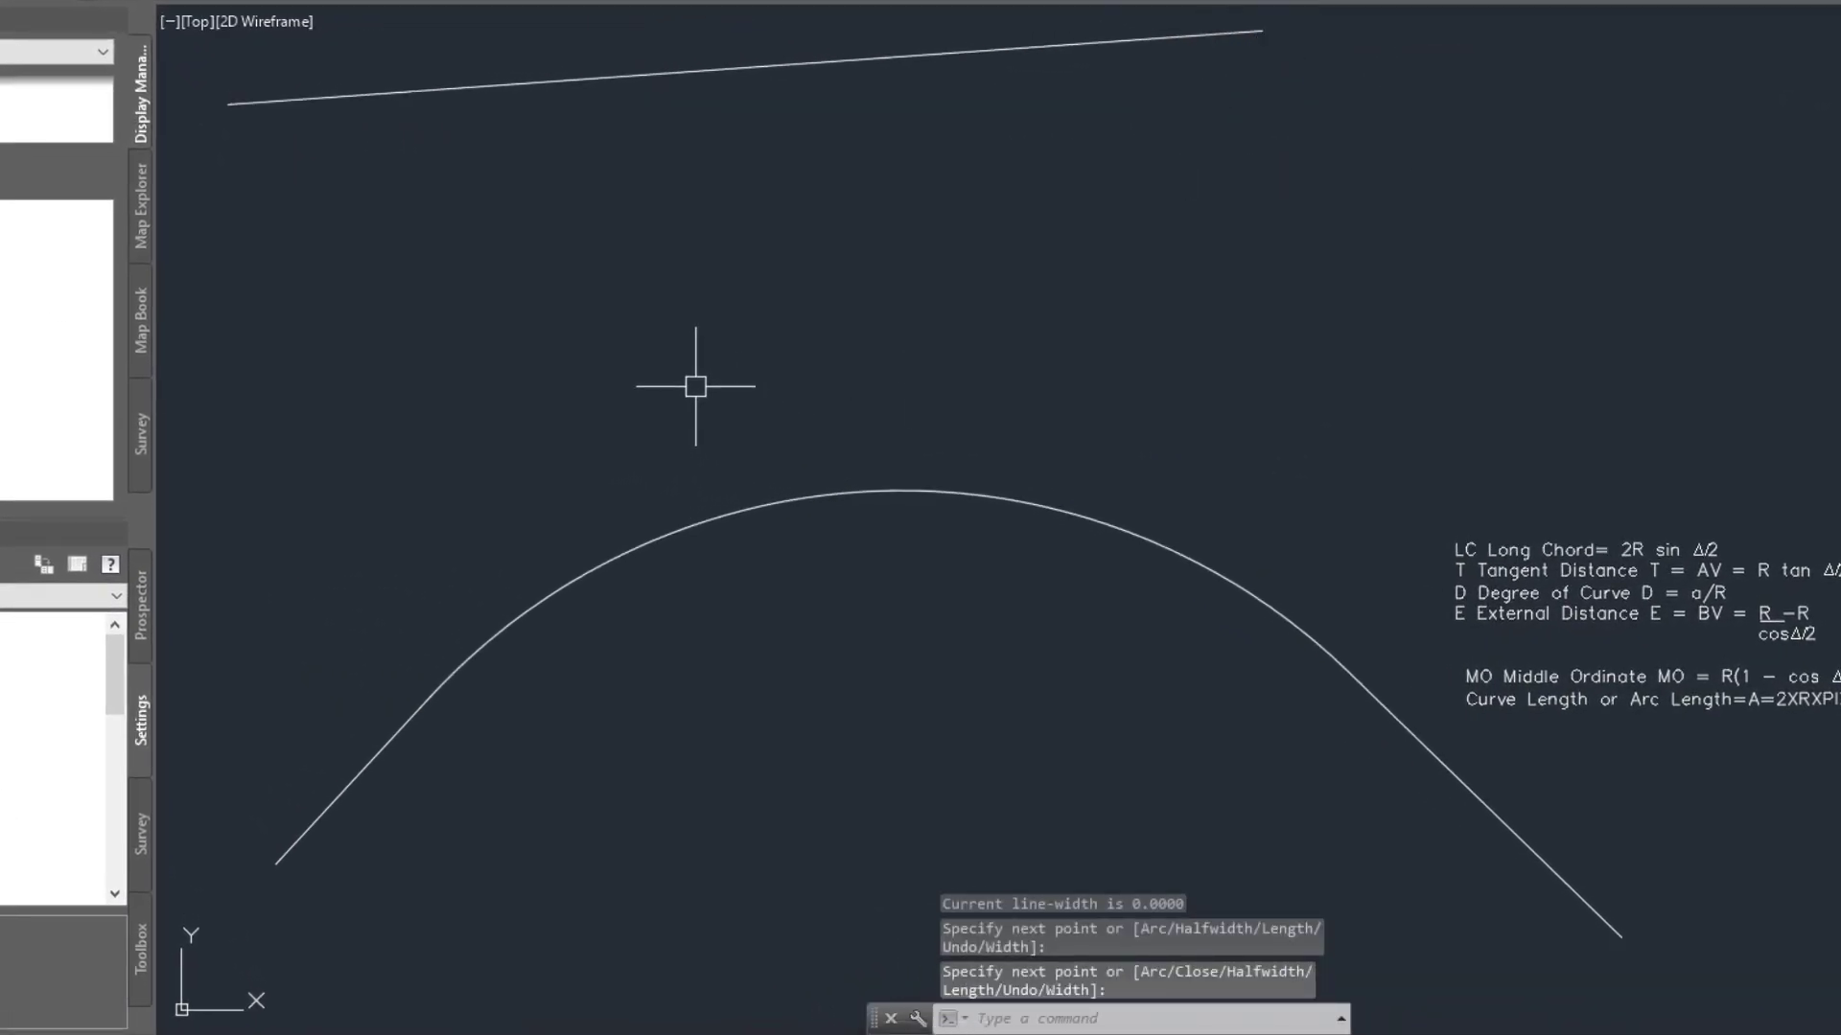
Extend the left tangent line up to the temporary polyline and the right tangent line up to the left tangent
type("E")
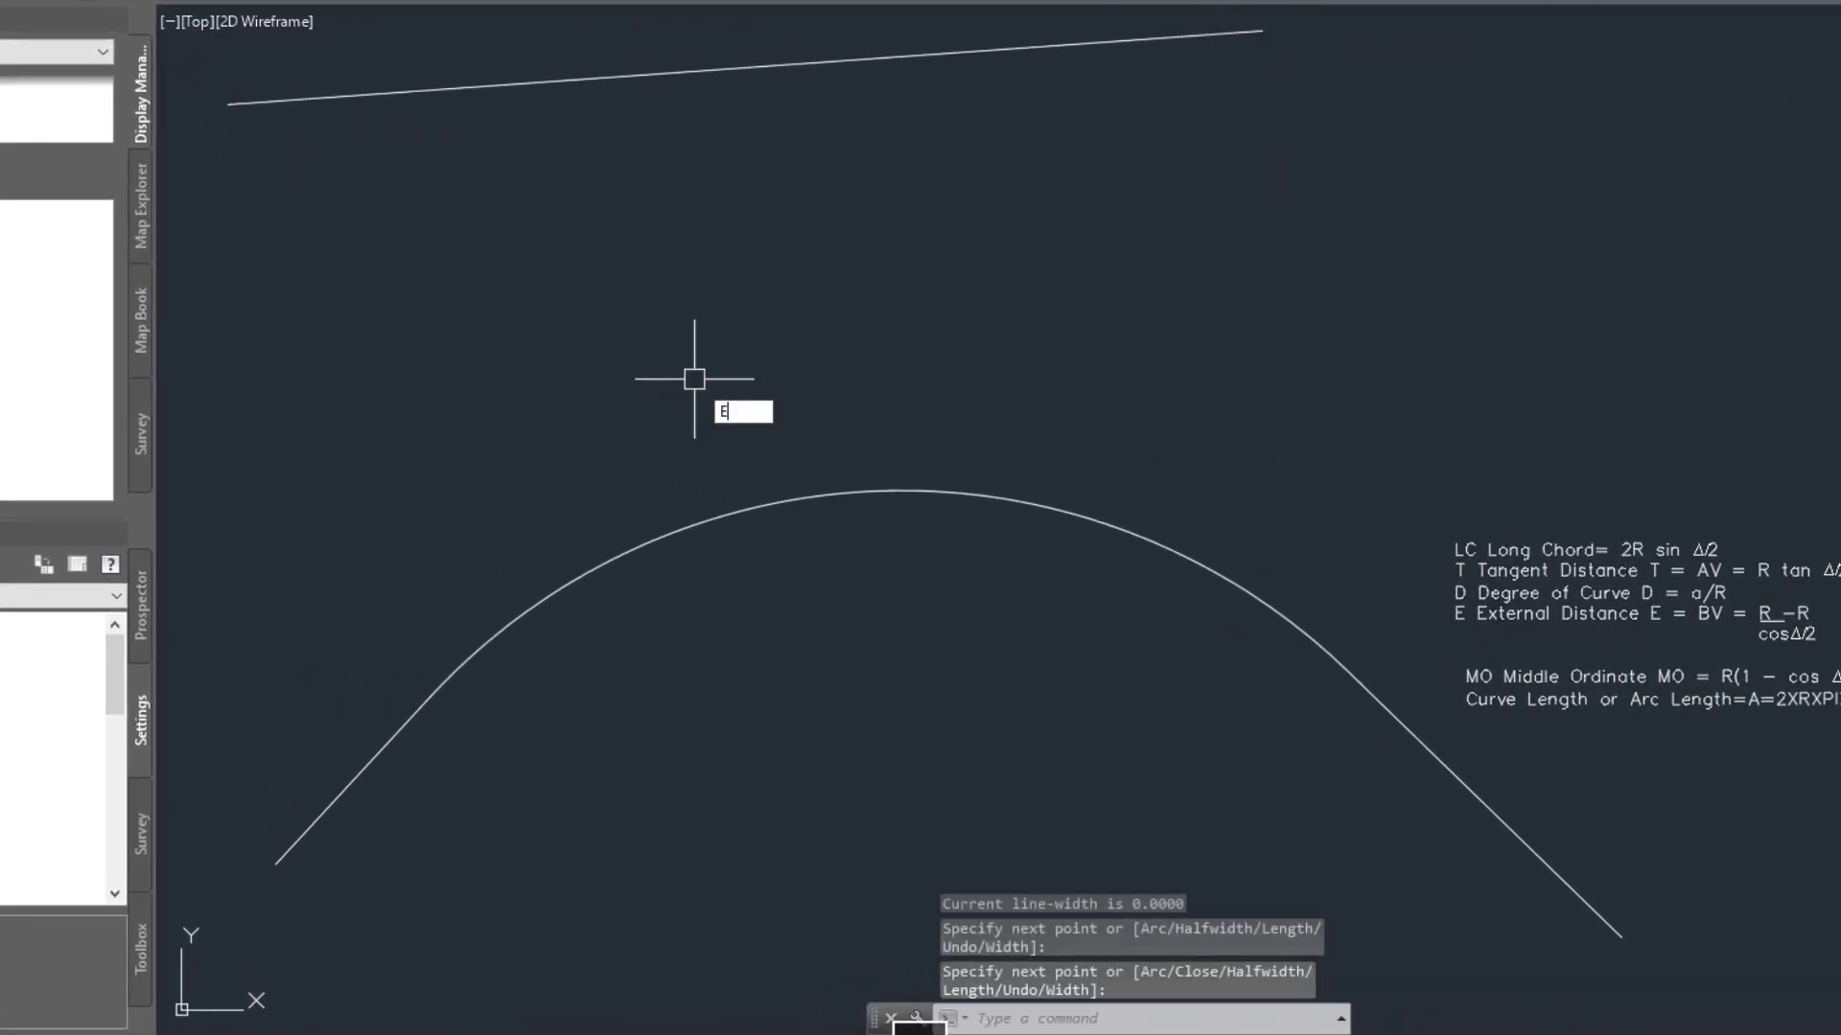
type("X")
key("Return")
key("Return")
left_click(360, 759)
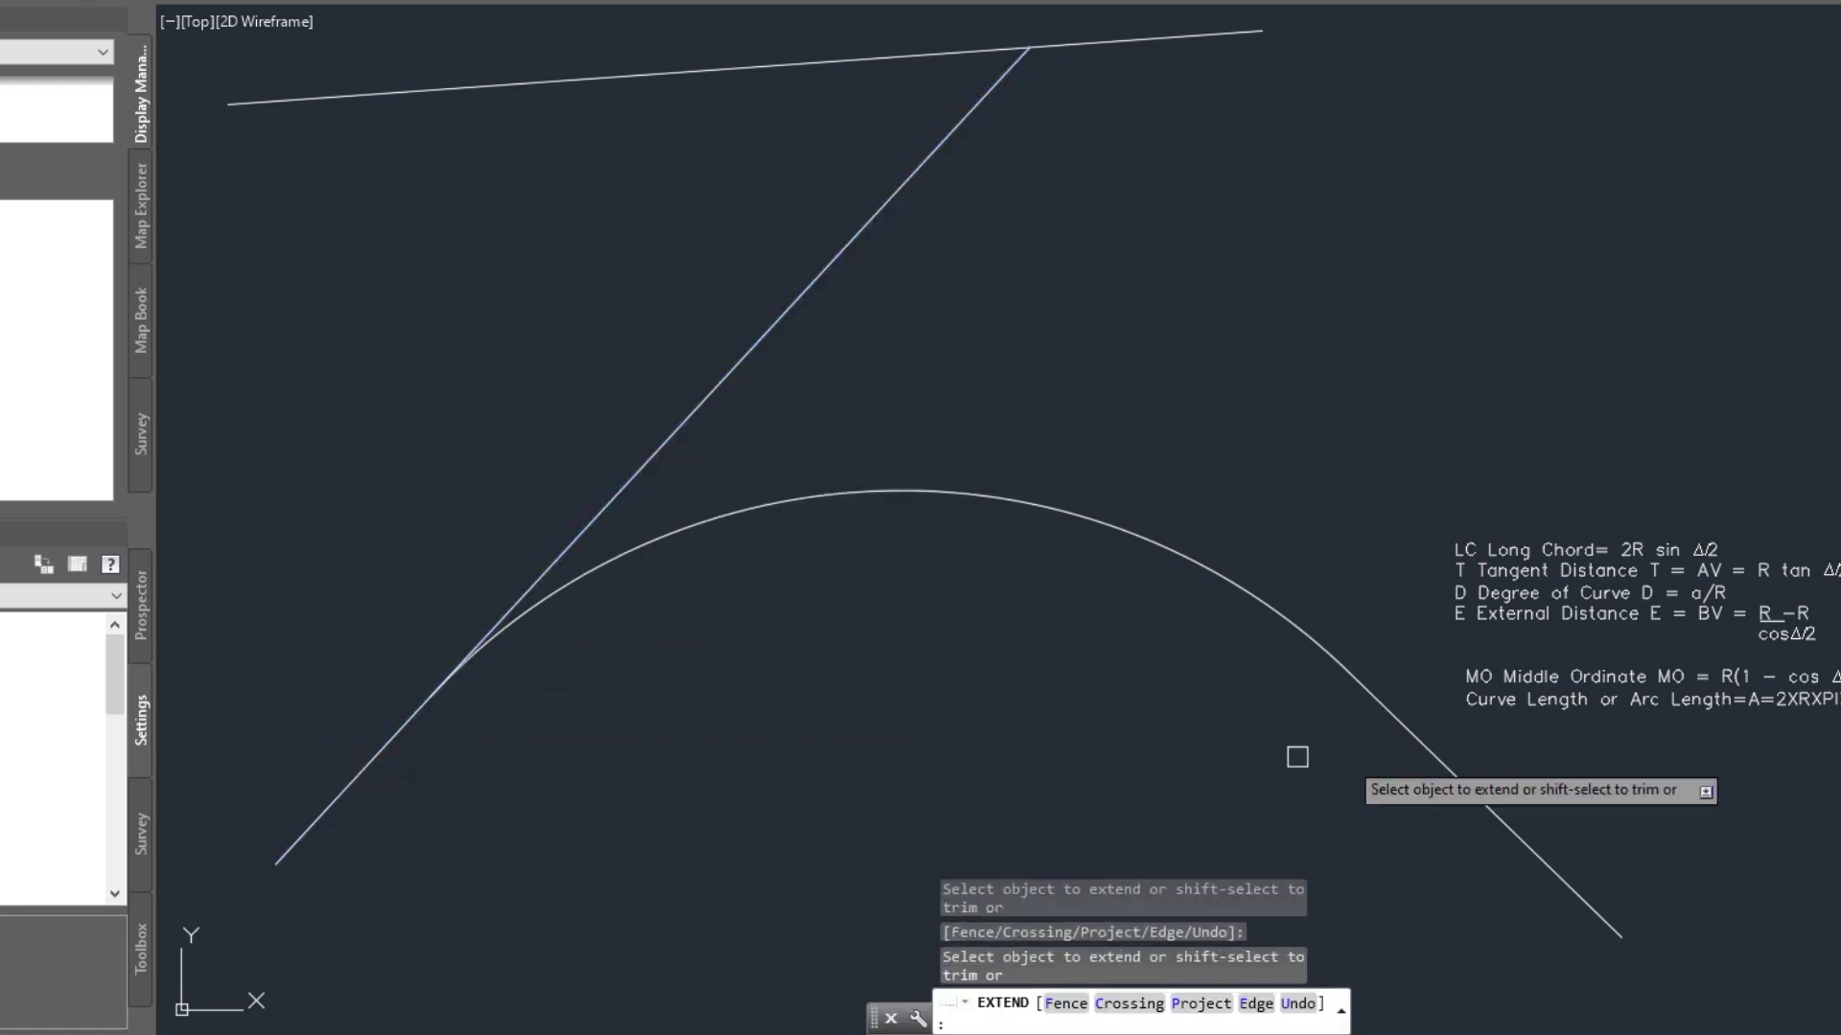
left_click(1396, 723)
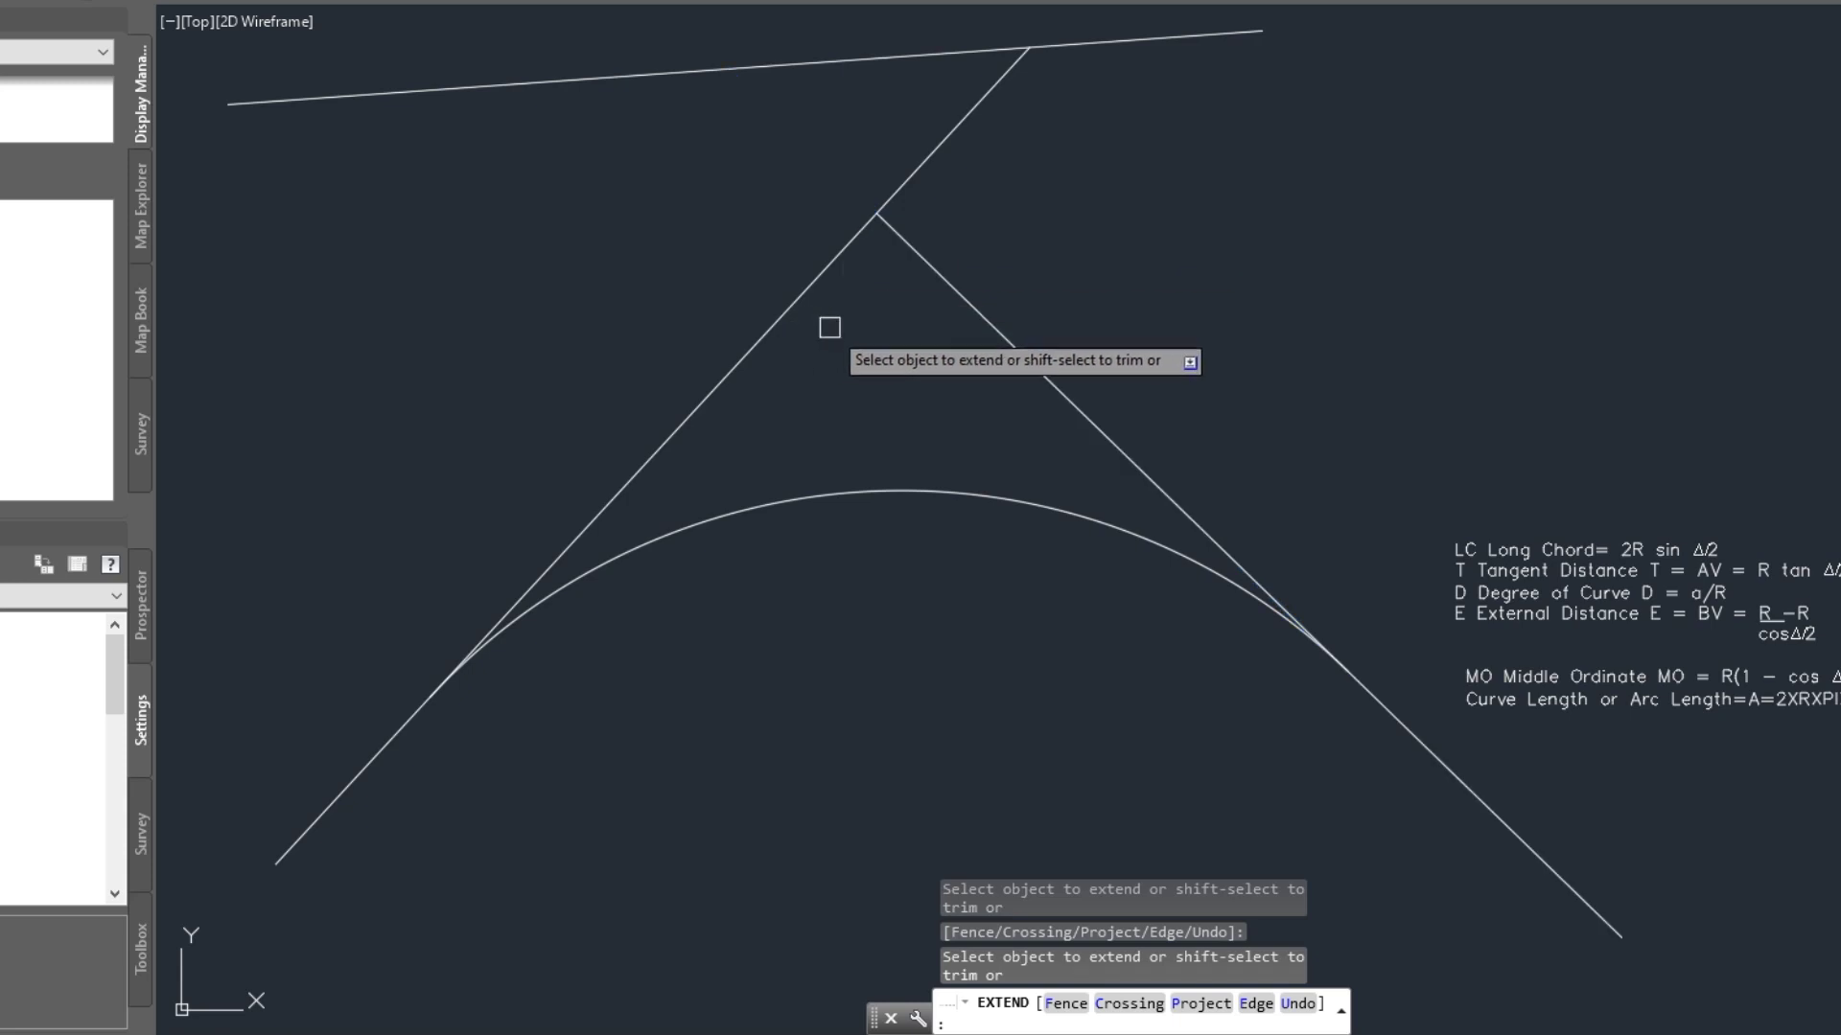
key("Escape")
Examine the apex where the tangents meet and the two points where they touch the arc
scroll(871, 224, "up", 2)
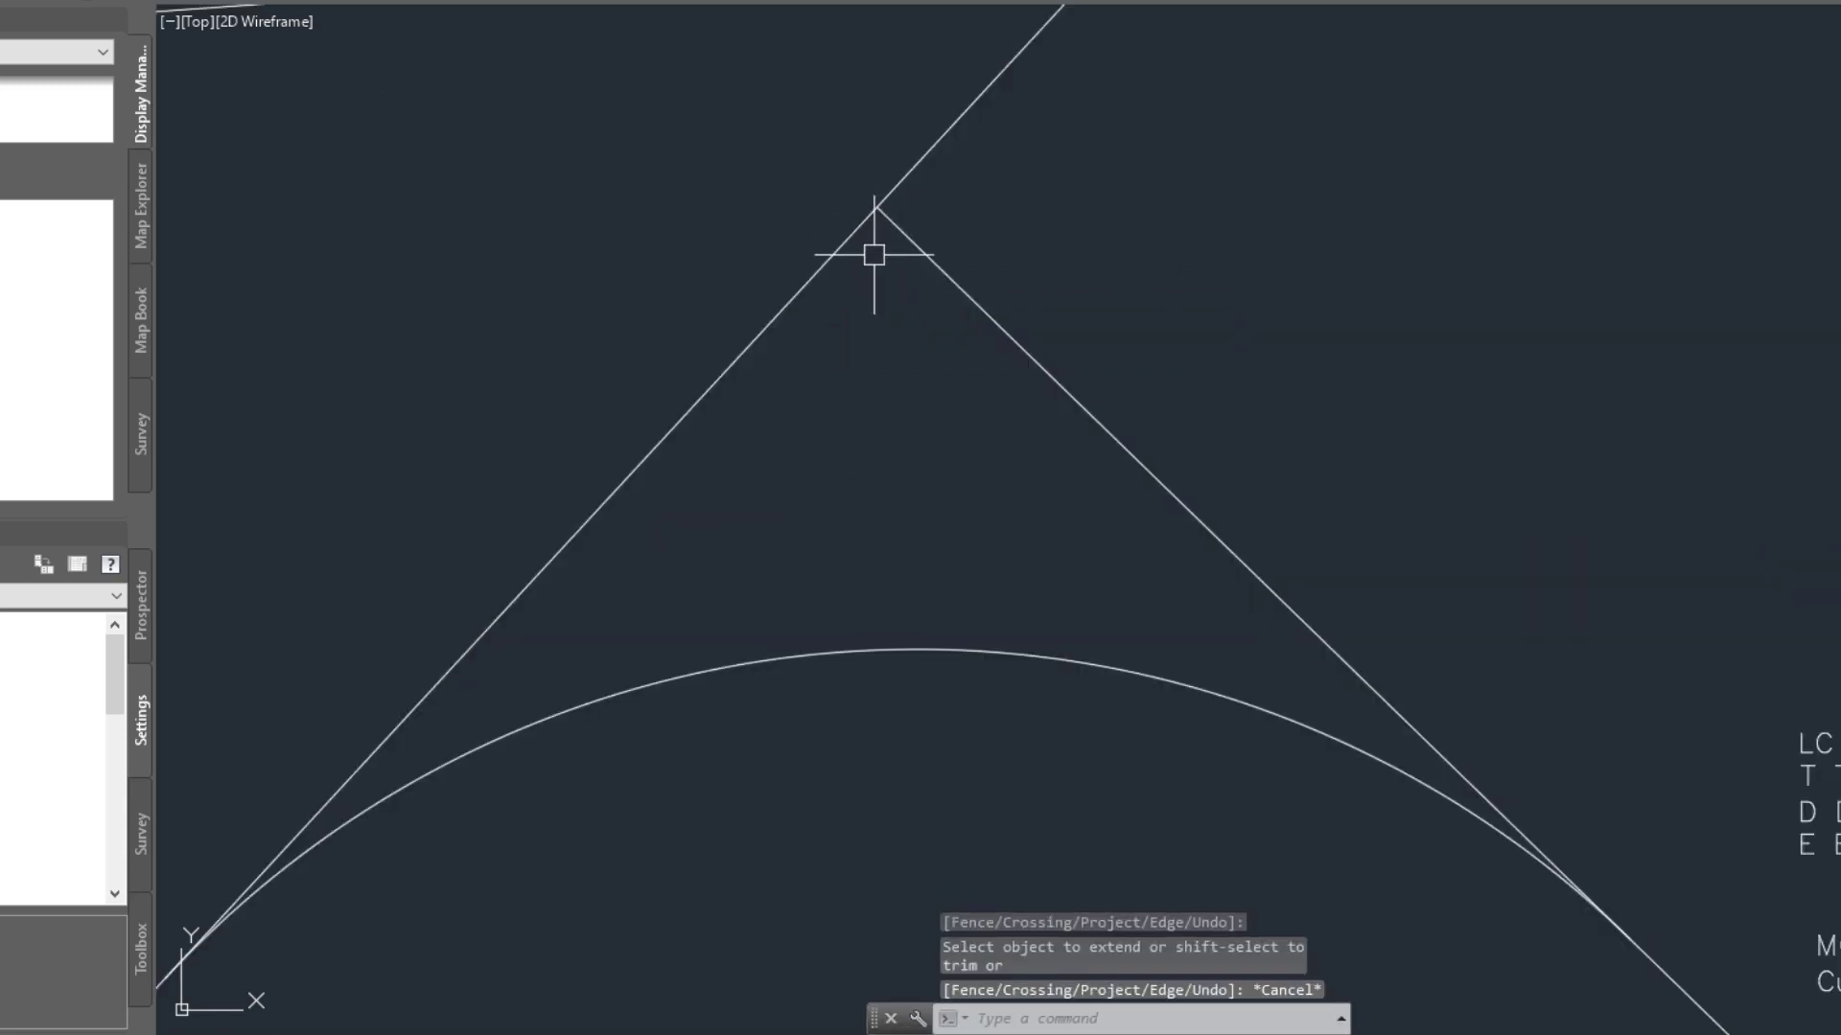
scroll(882, 259, "down", 2)
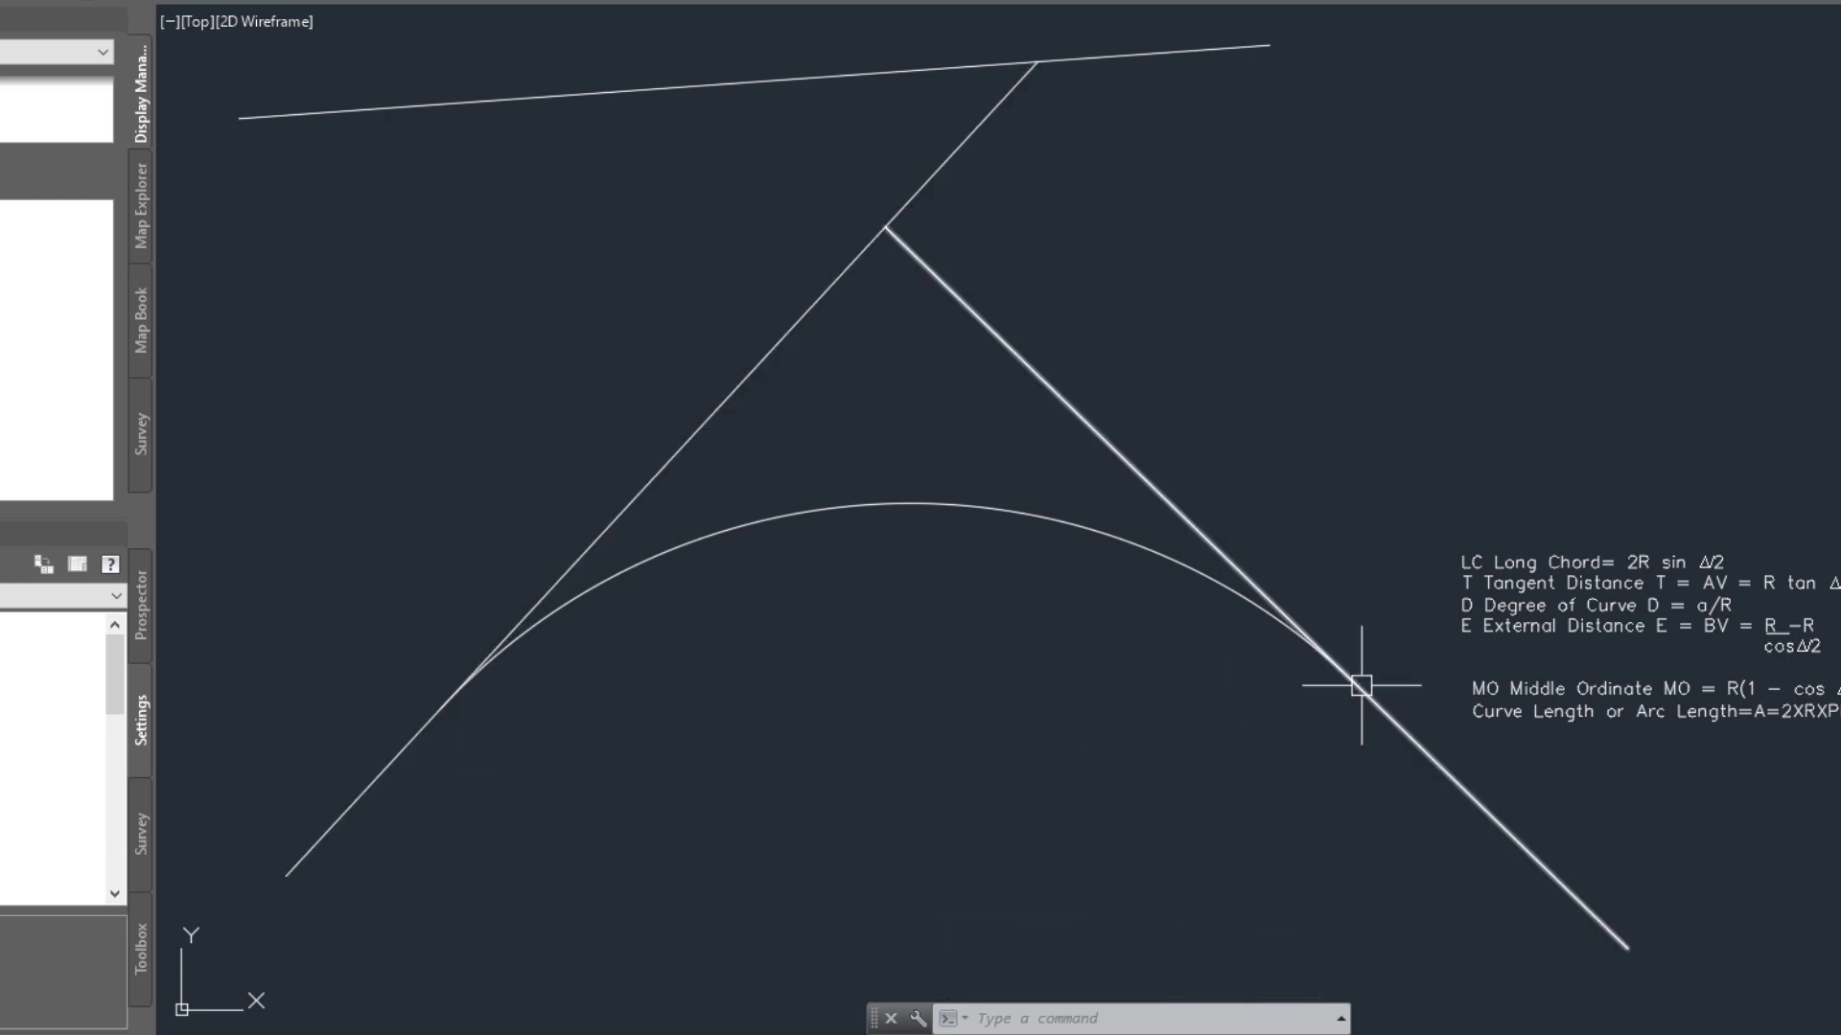
middle_click_drag(912, 412, 890, 443)
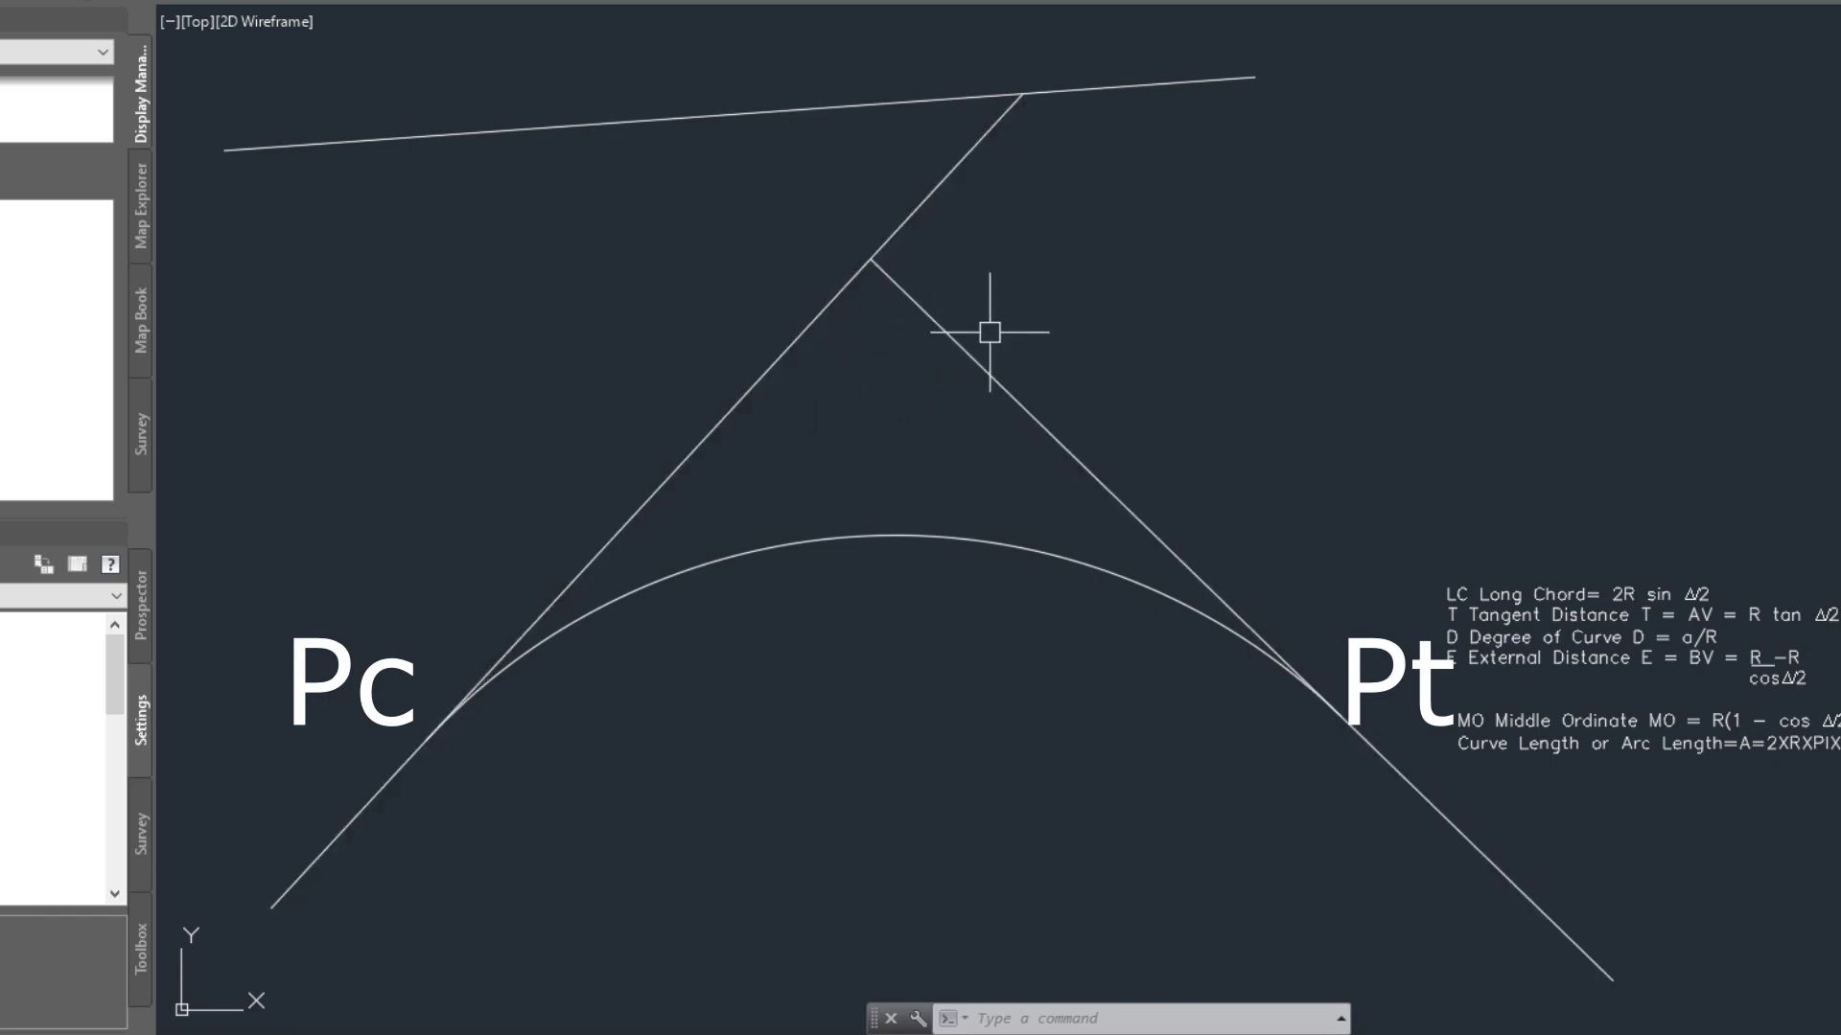
key("Escape")
mouse_move(957, 424)
middle_mouse_down()
mouse_move(983, 489)
mouse_move(929, 423)
middle_mouse_up()
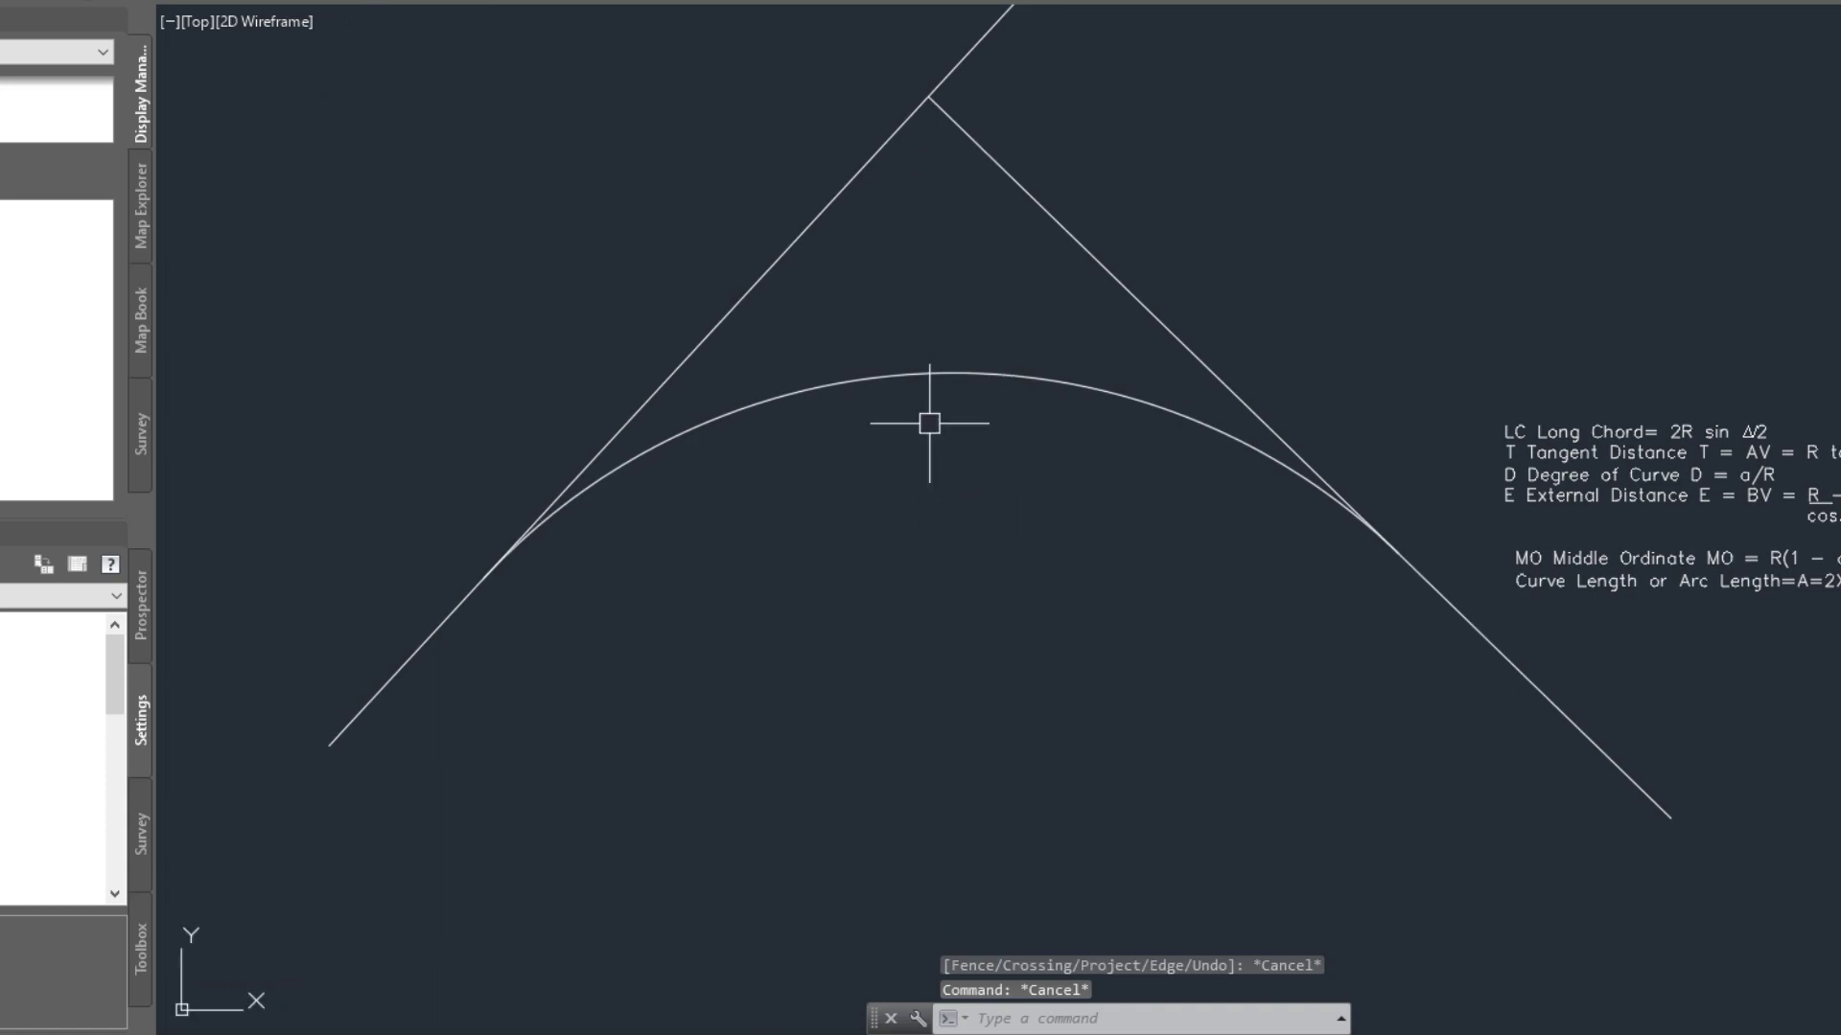
key("Escape")
scroll(891, 508, "down", 3)
scroll(997, 431, "up", 3)
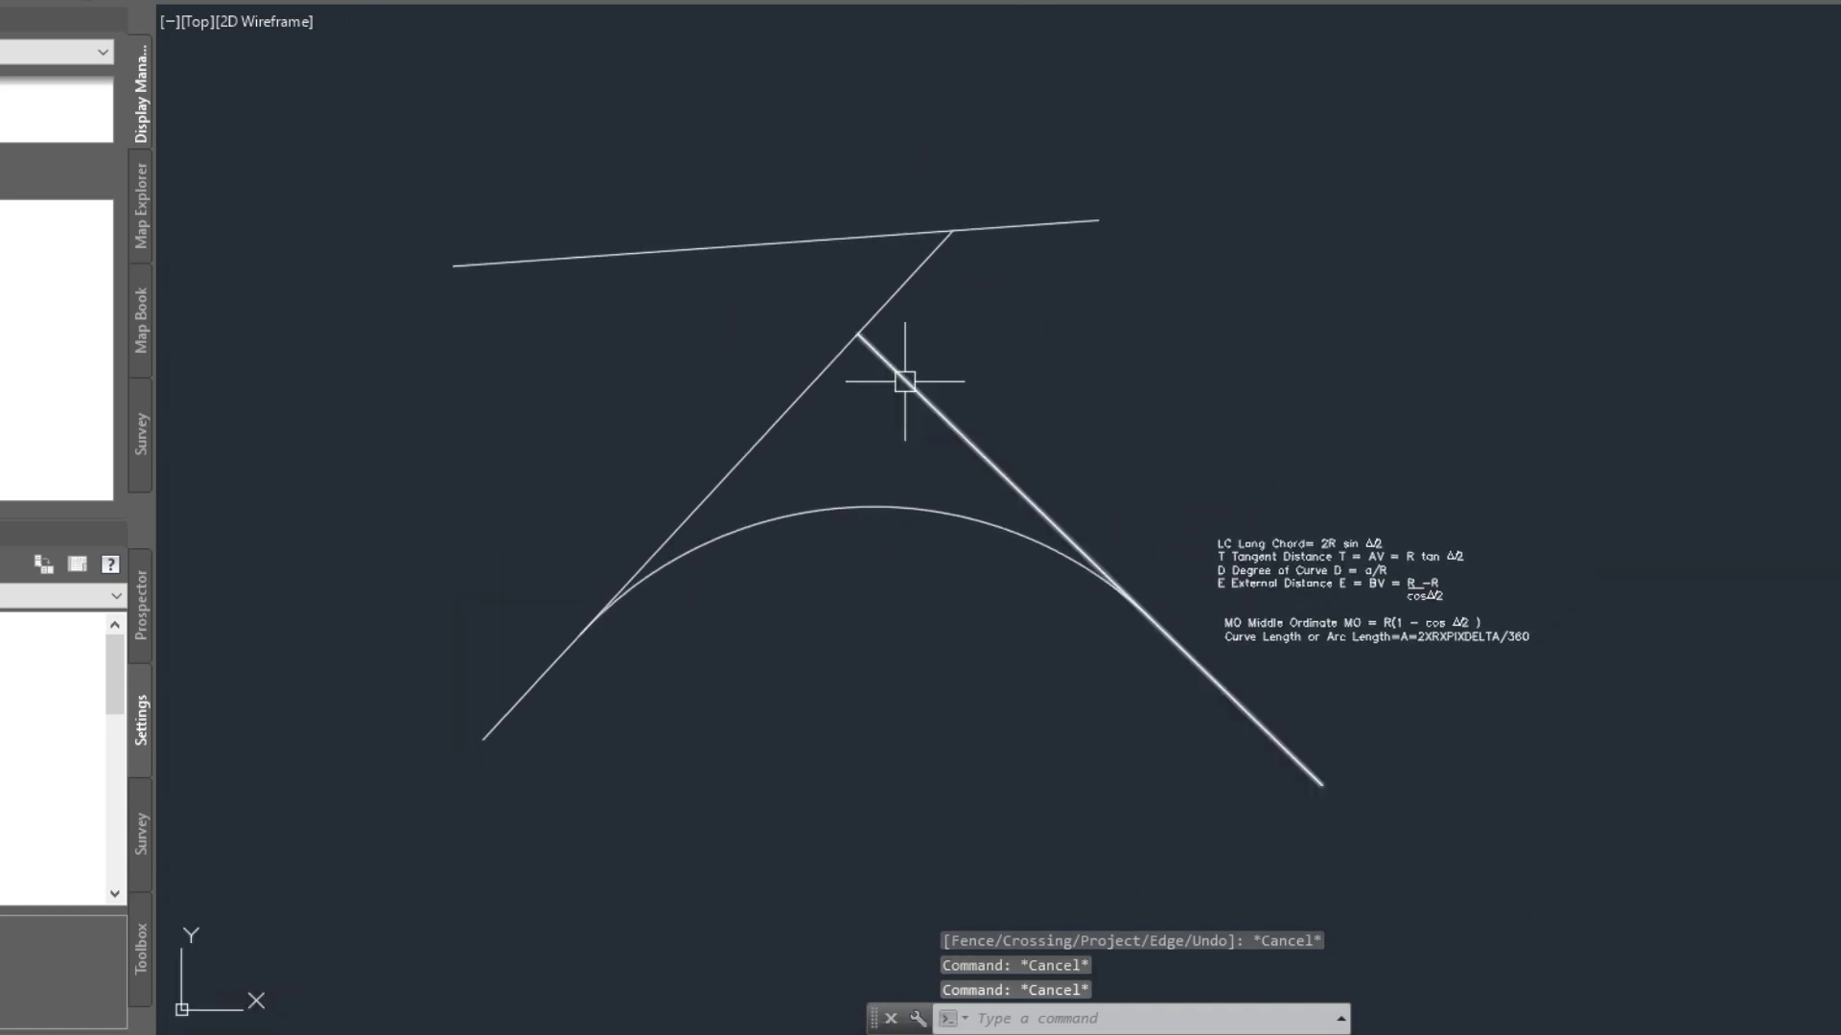
Trim the left tangent's excess beyond the tangents' intersection and erase the temporary polyline above it
middle_click_drag(963, 316, 1032, 342)
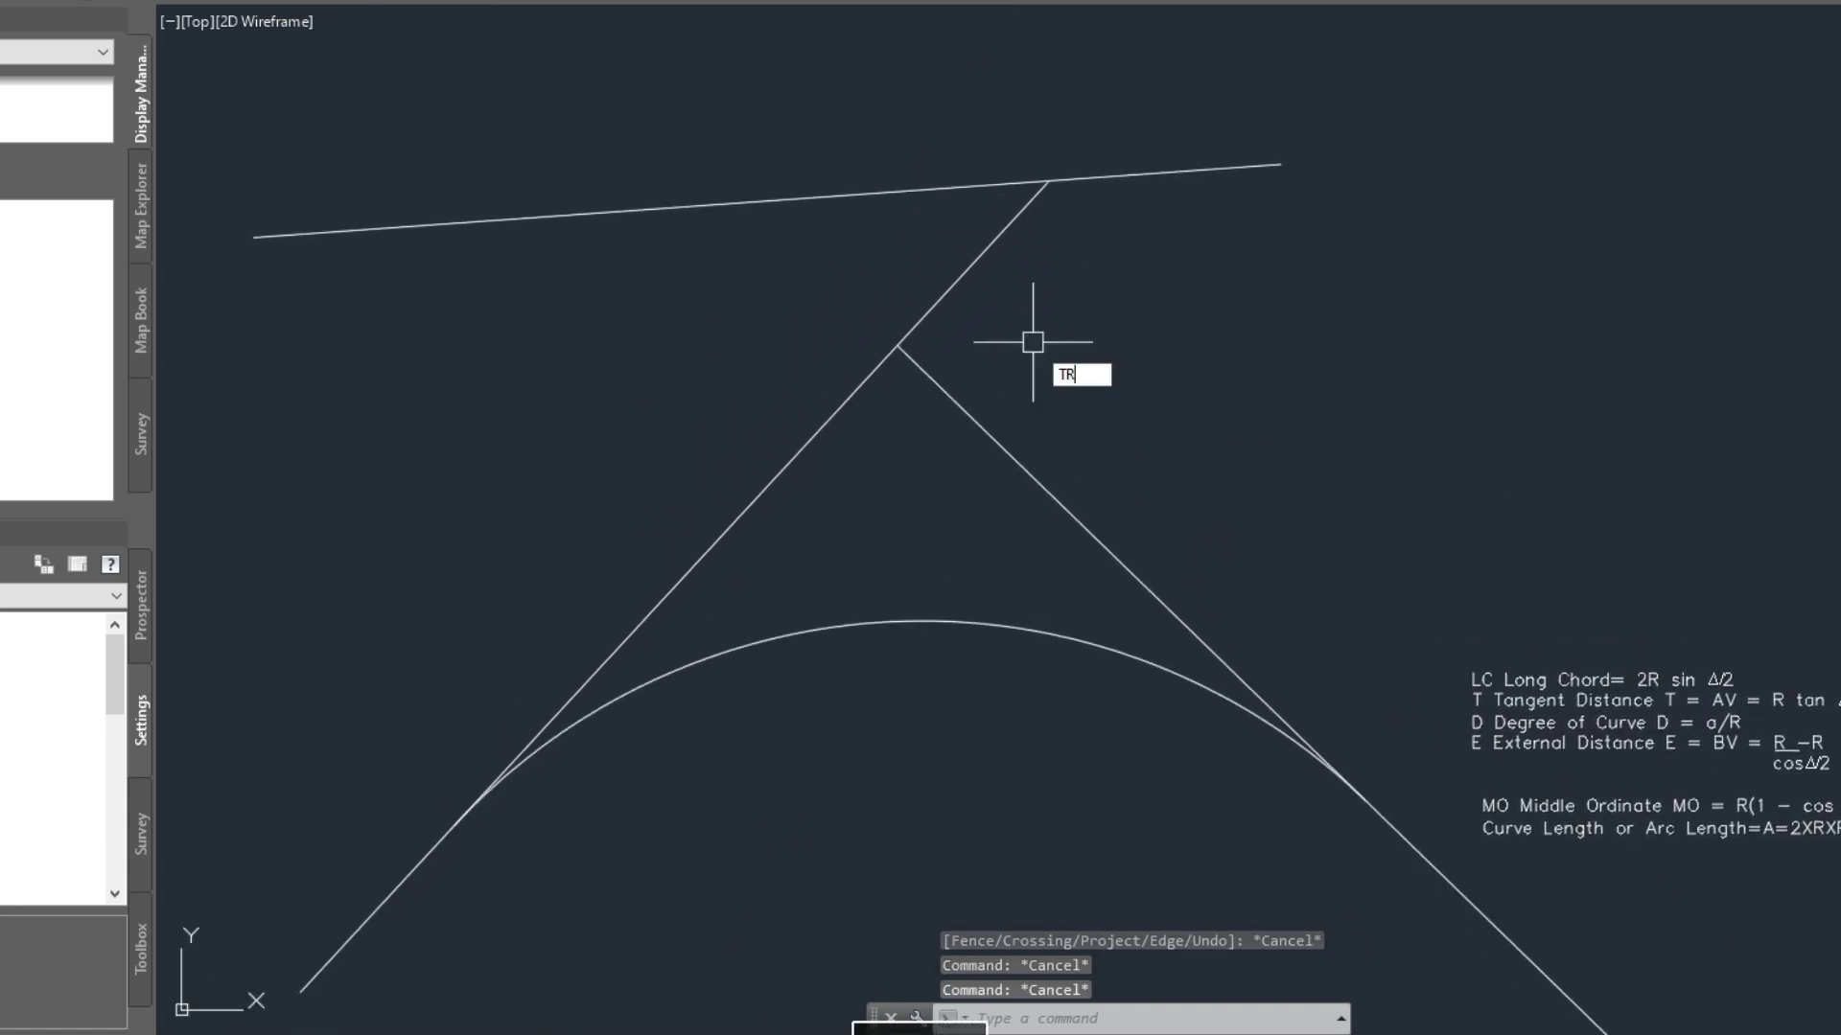
key("Return")
key("Return")
left_click(1002, 231)
key("Escape")
left_click(1158, 231)
left_click(988, 150)
type("e")
key("Return")
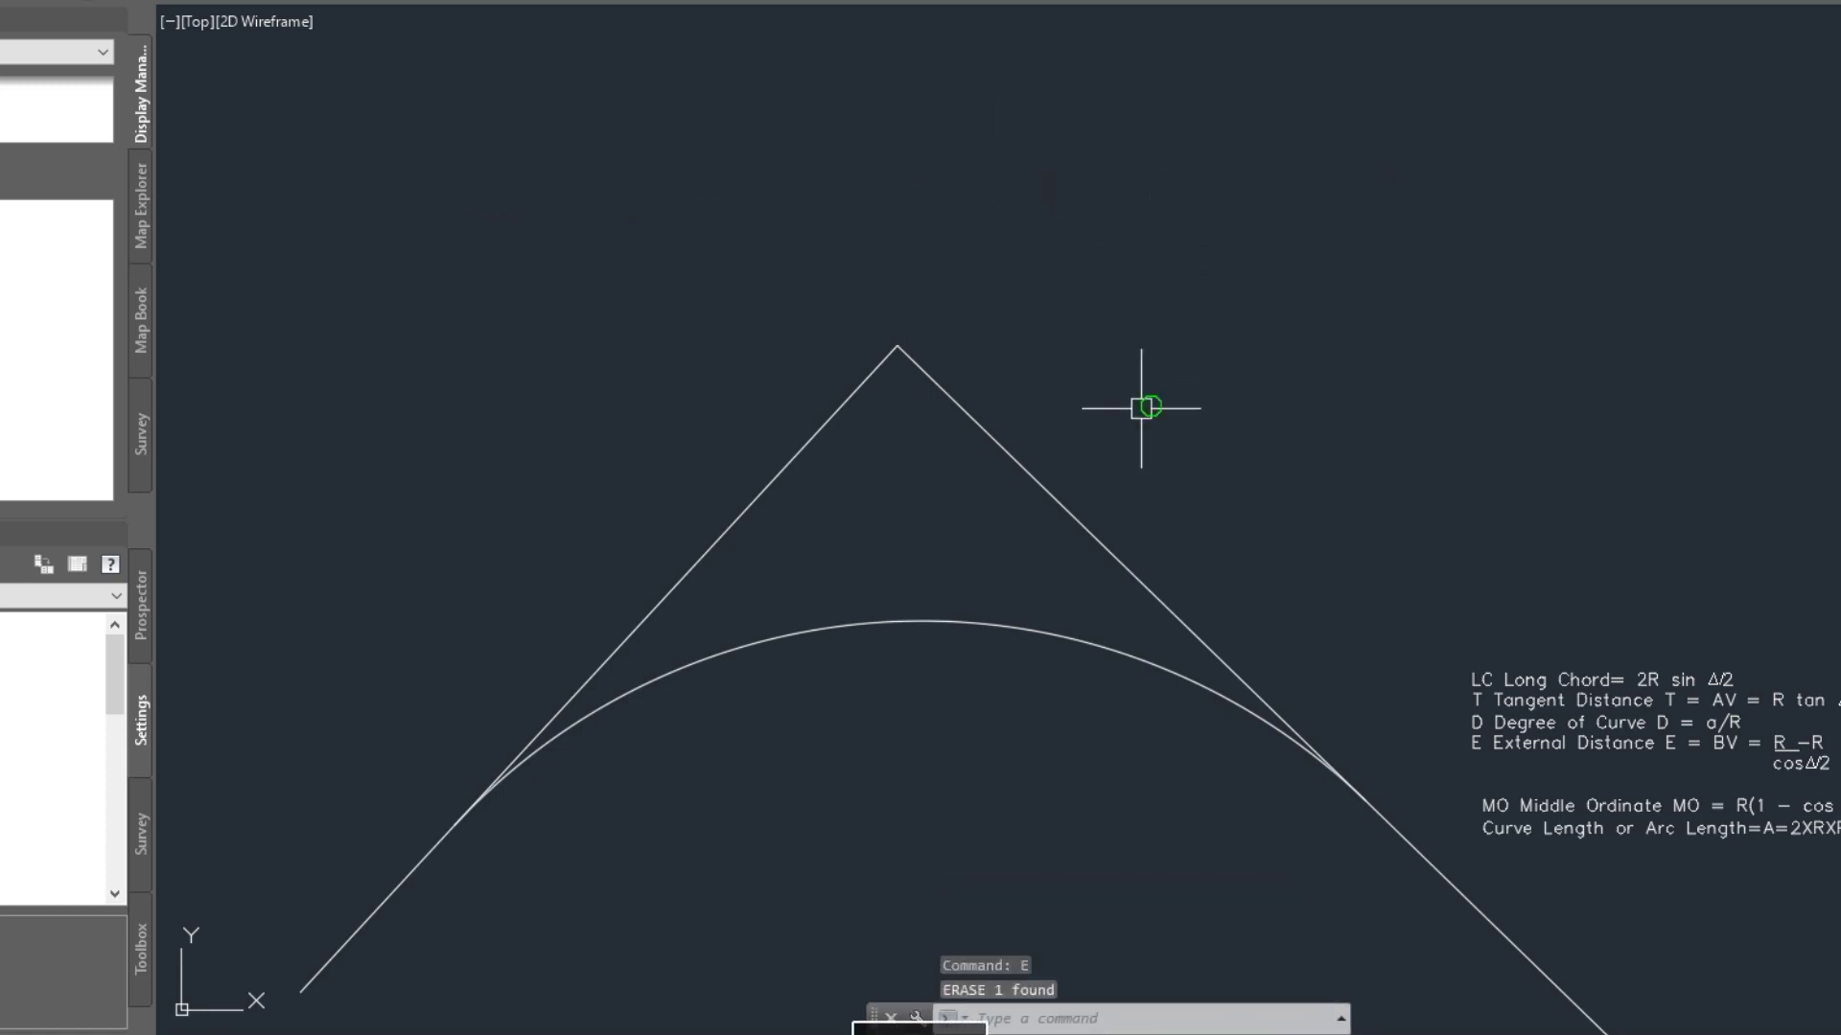
Draw a polyline from the left tangent point to the arc's centre and on to the right tangent point as the two radii
middle_click_drag(1141, 408, 1161, 213)
mouse_move(793, 486)
middle_mouse_down()
mouse_move(866, 522)
mouse_move(755, 552)
middle_mouse_up()
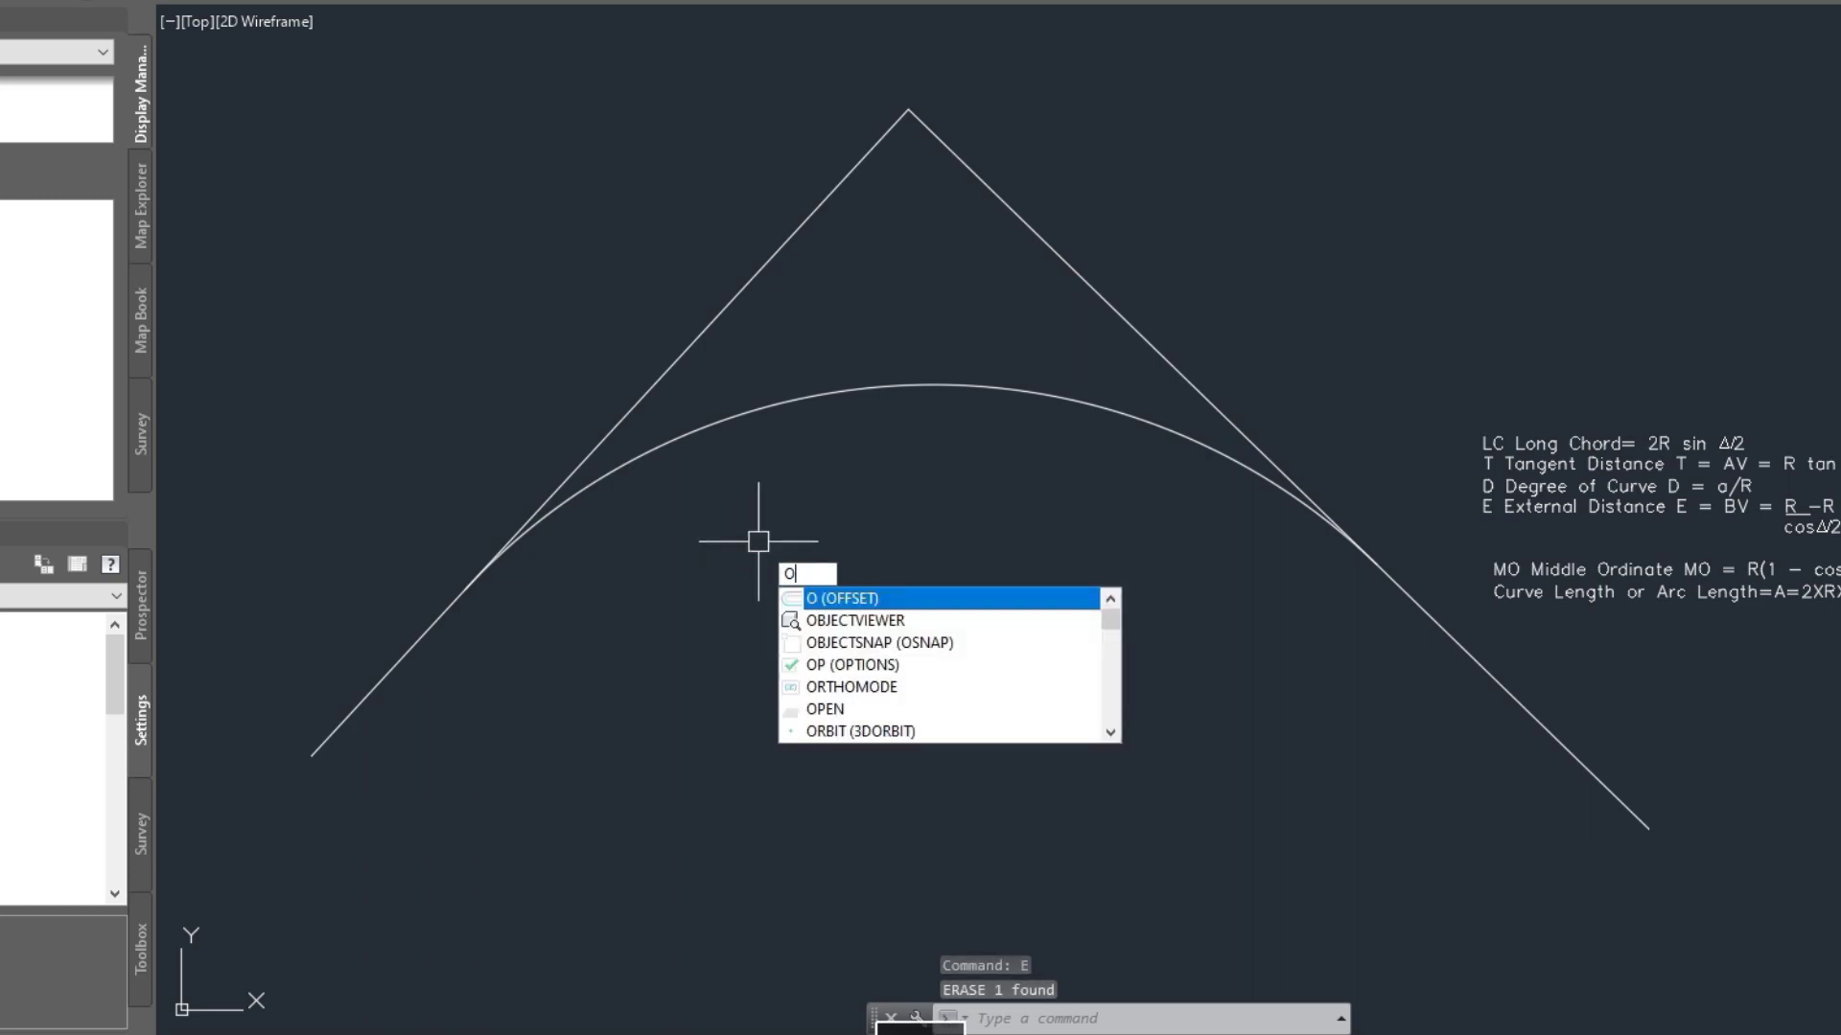
key("Escape")
key("Escape")
key("Return")
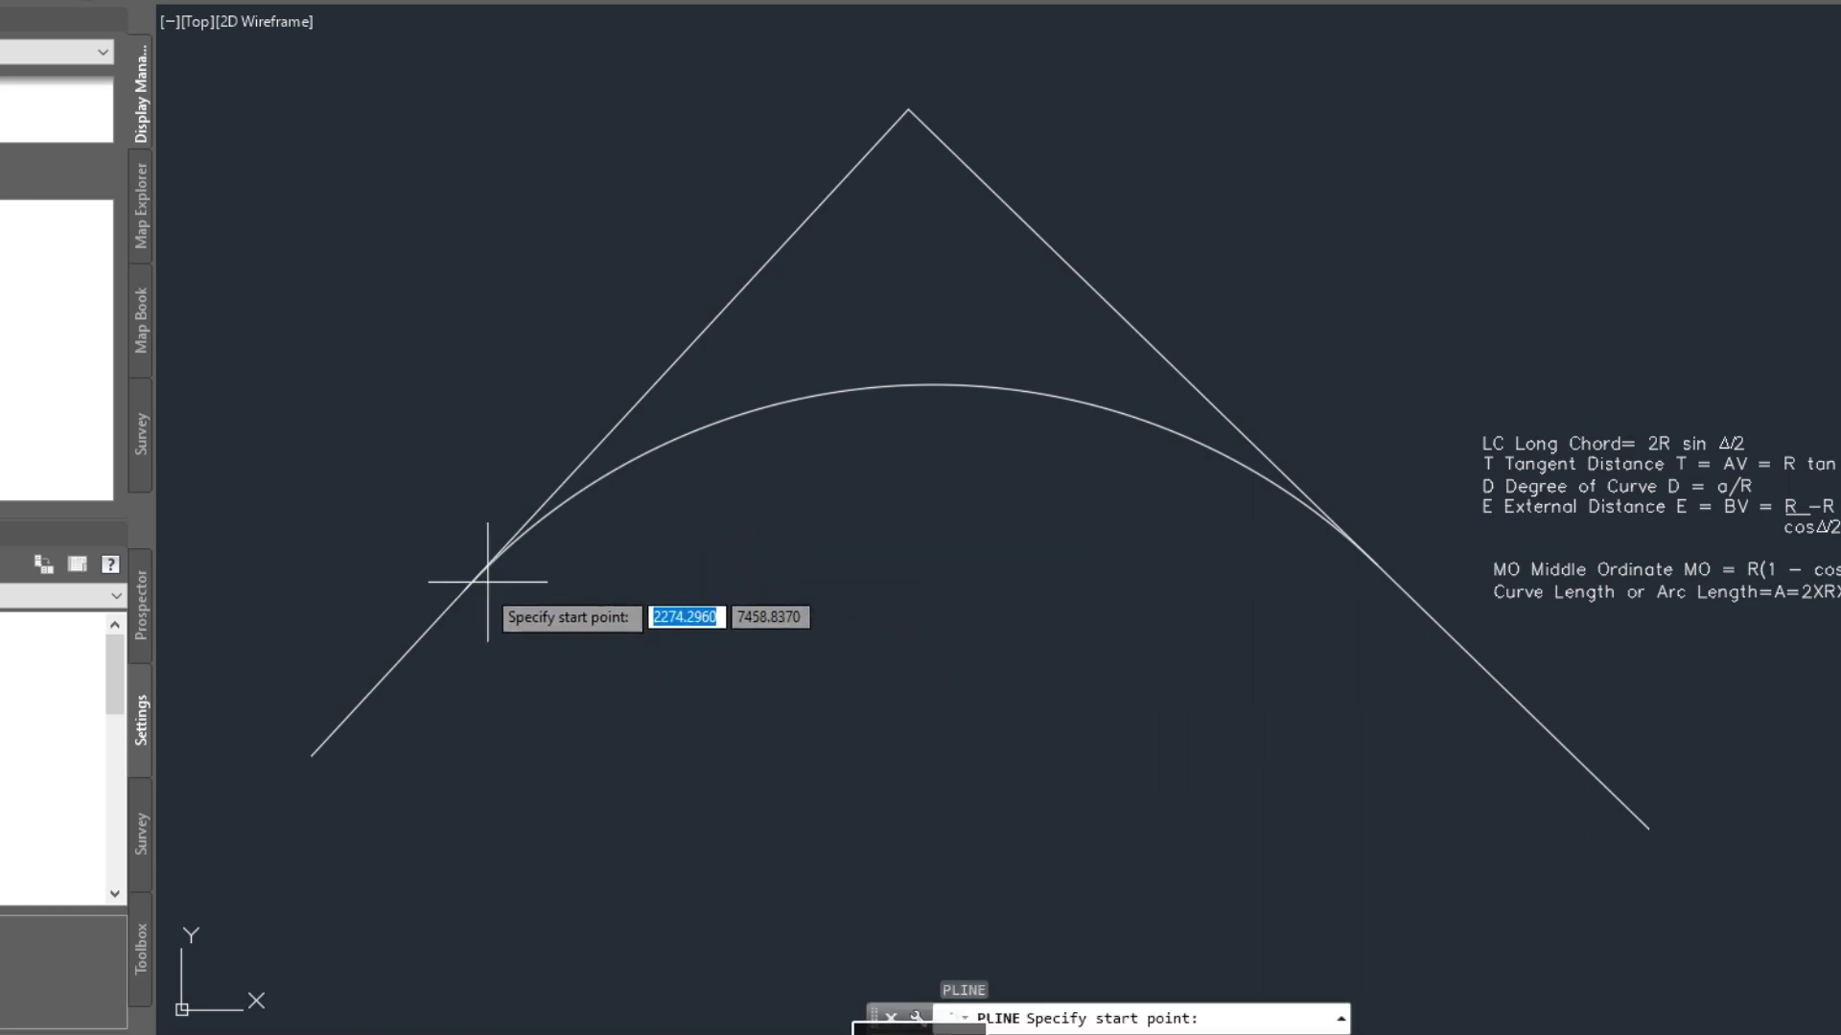
left_click(465, 589)
scroll(844, 614, "down", 5)
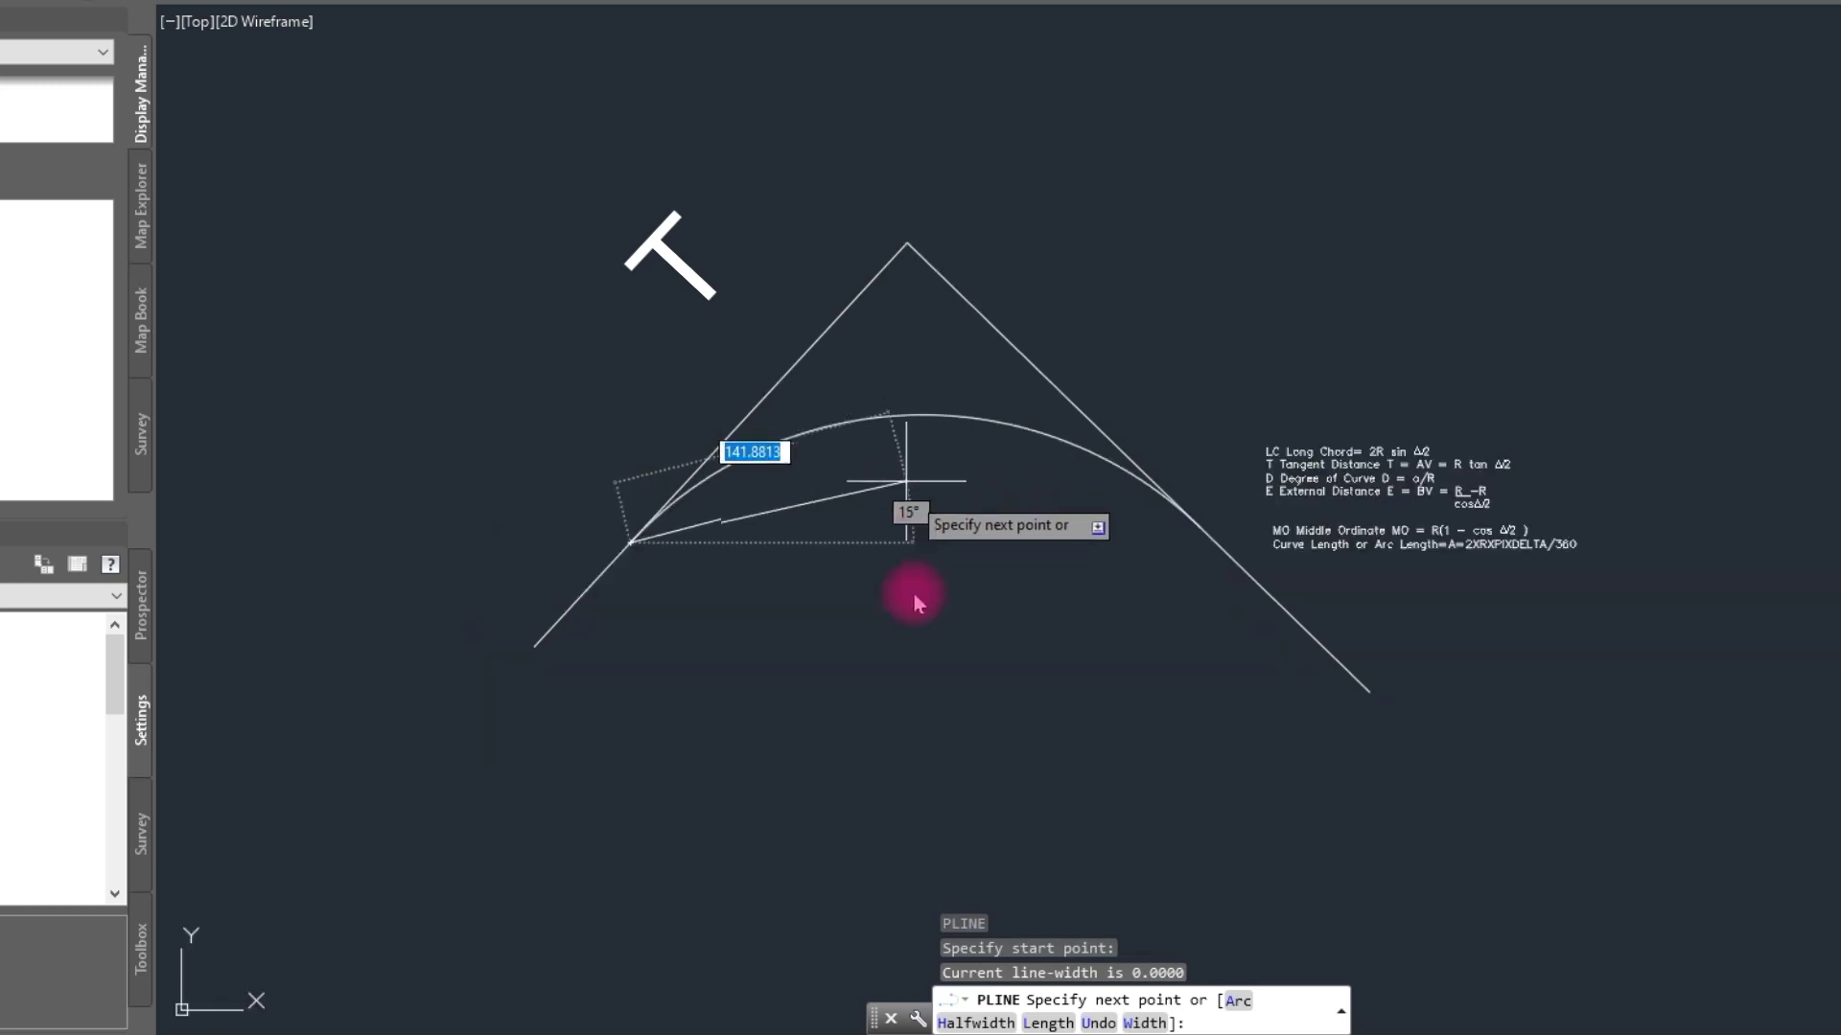
mouse_move(830, 814)
middle_mouse_down()
mouse_move(781, 726)
mouse_move(710, 679)
middle_mouse_up()
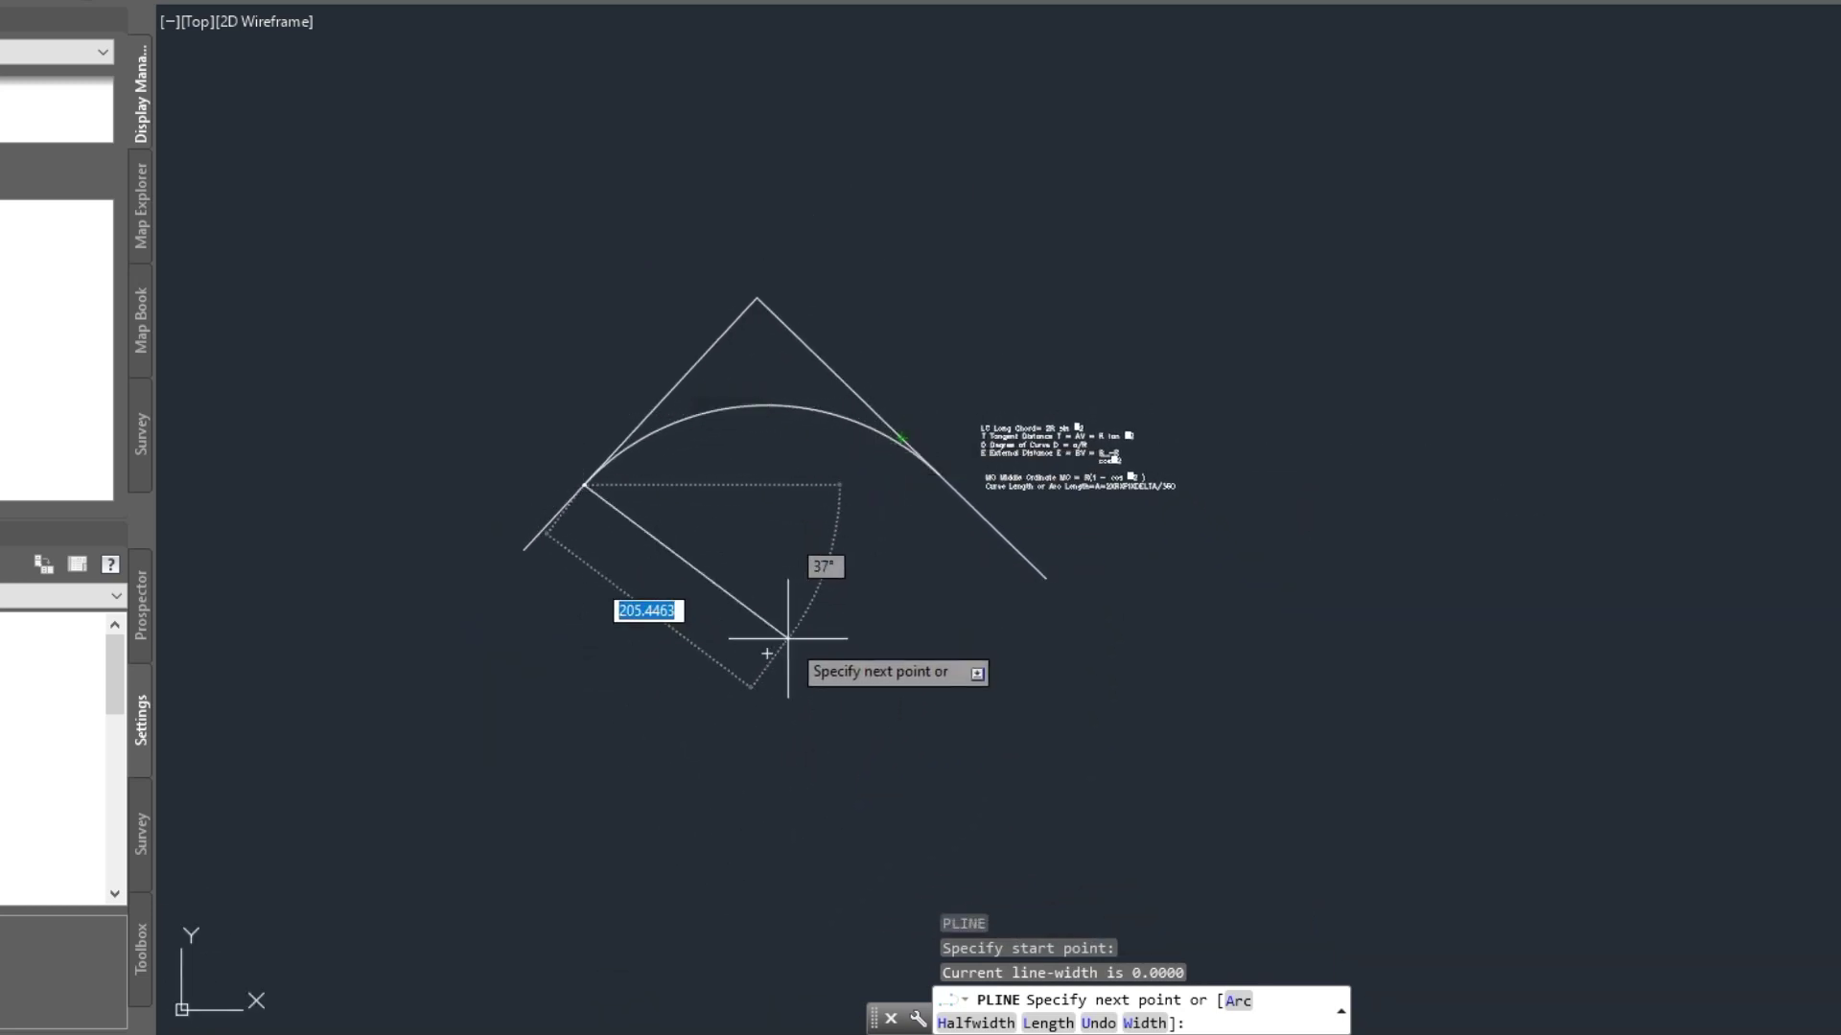
left_click(767, 653)
scroll(875, 501, "up", 2)
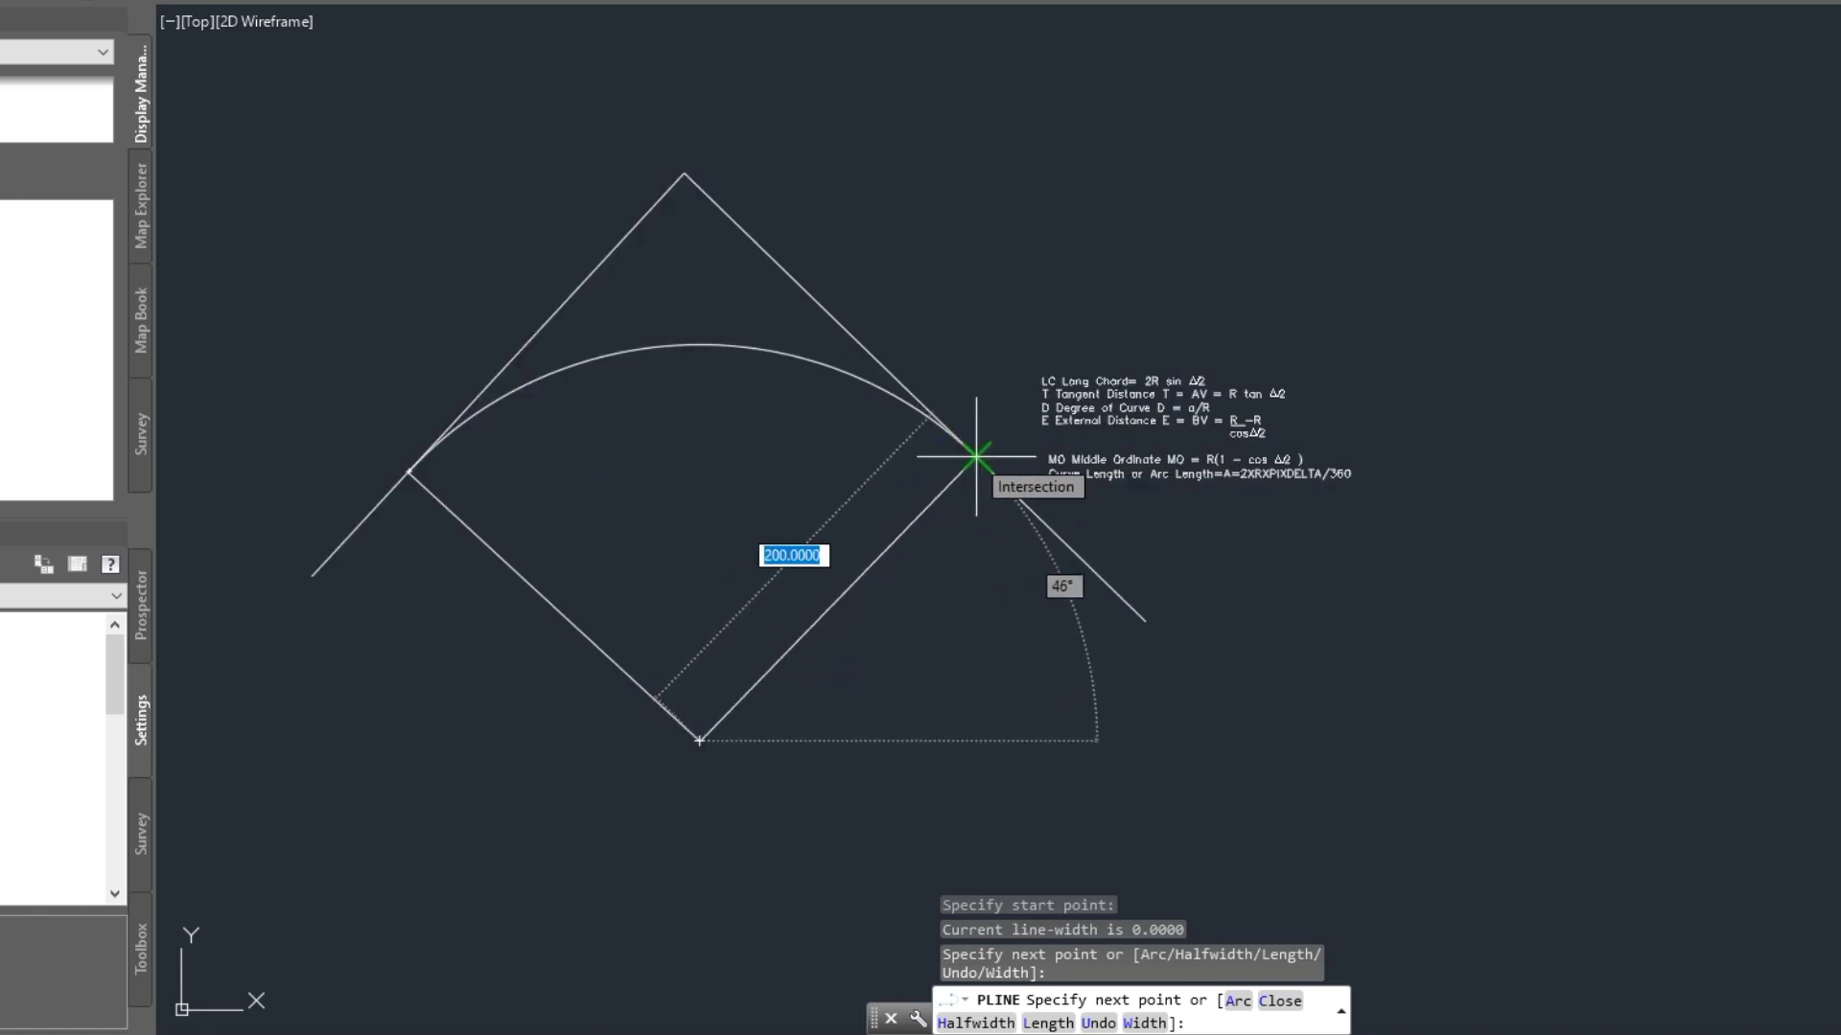
left_click(976, 458)
key("Return")
Open the Curve Calculator with the CCALC command
mouse_move(629, 534)
middle_mouse_down()
mouse_move(839, 648)
mouse_move(782, 609)
middle_mouse_up()
scroll(817, 642, "up", 2)
middle_click_drag(892, 508, 885, 534)
middle_click_drag(904, 230, 920, 269)
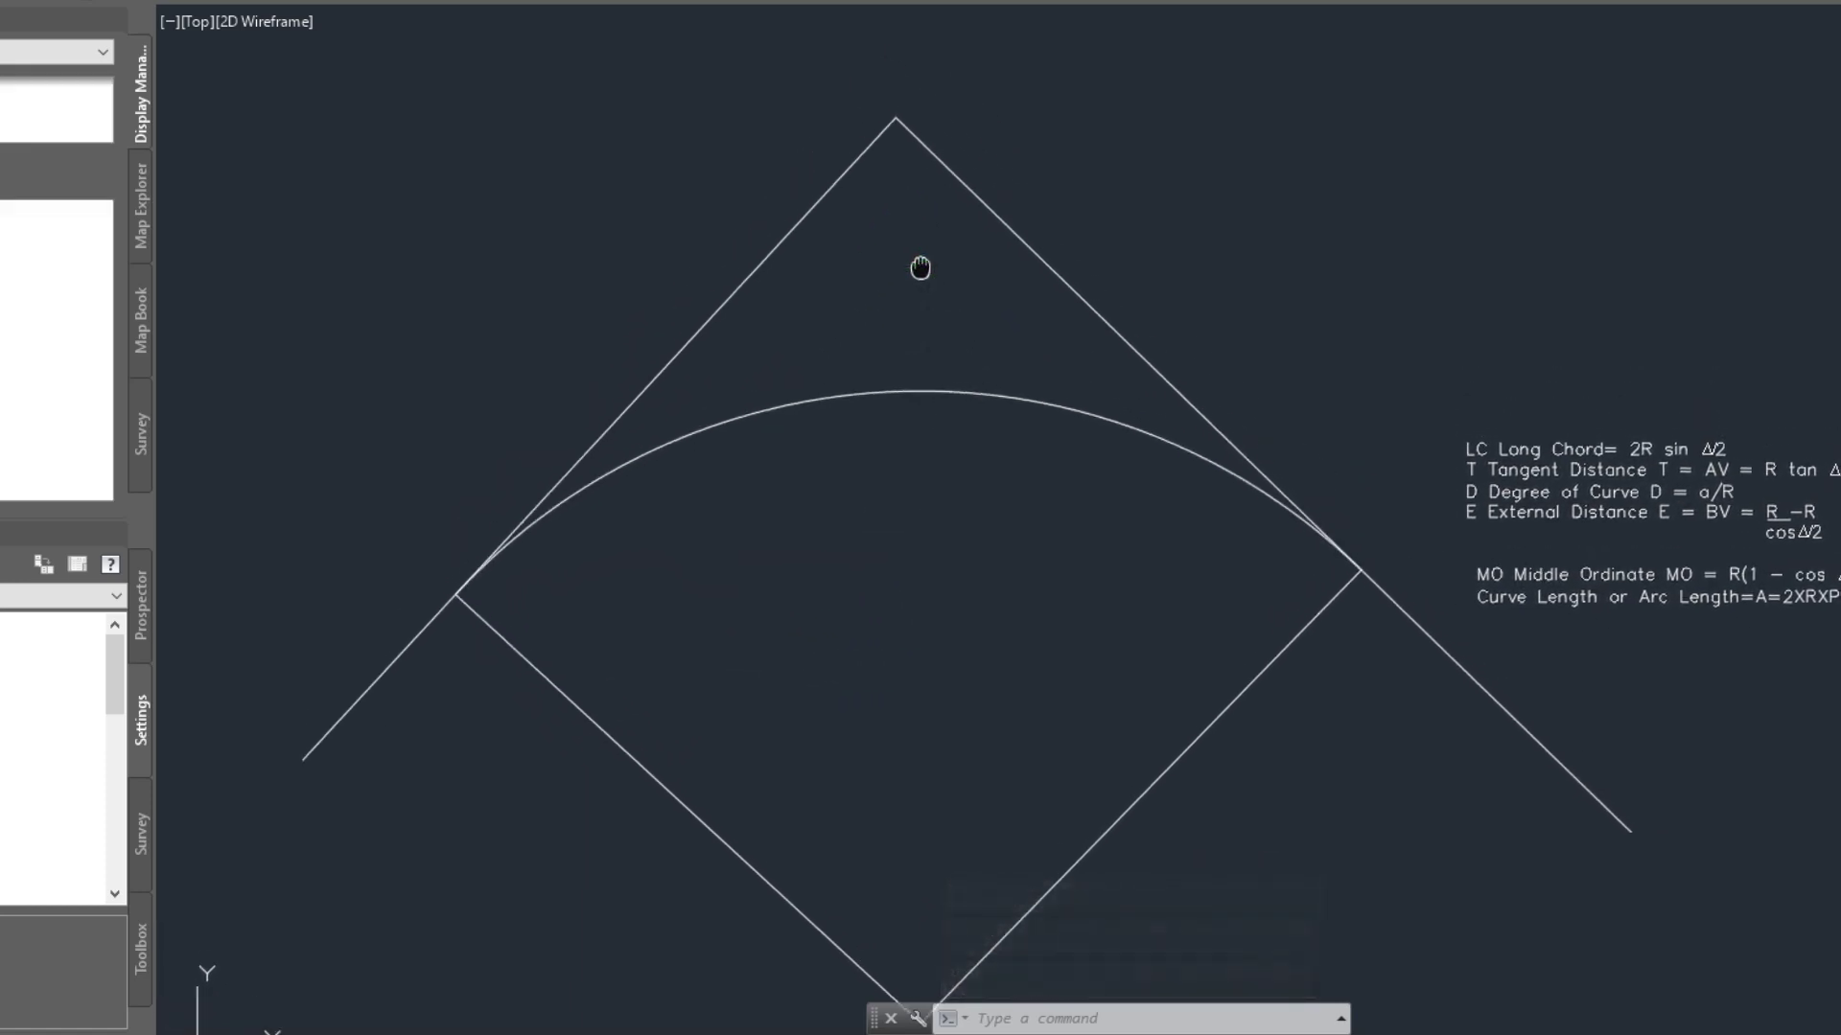
mouse_move(921, 552)
middle_mouse_down()
mouse_move(904, 538)
mouse_move(946, 495)
middle_mouse_up()
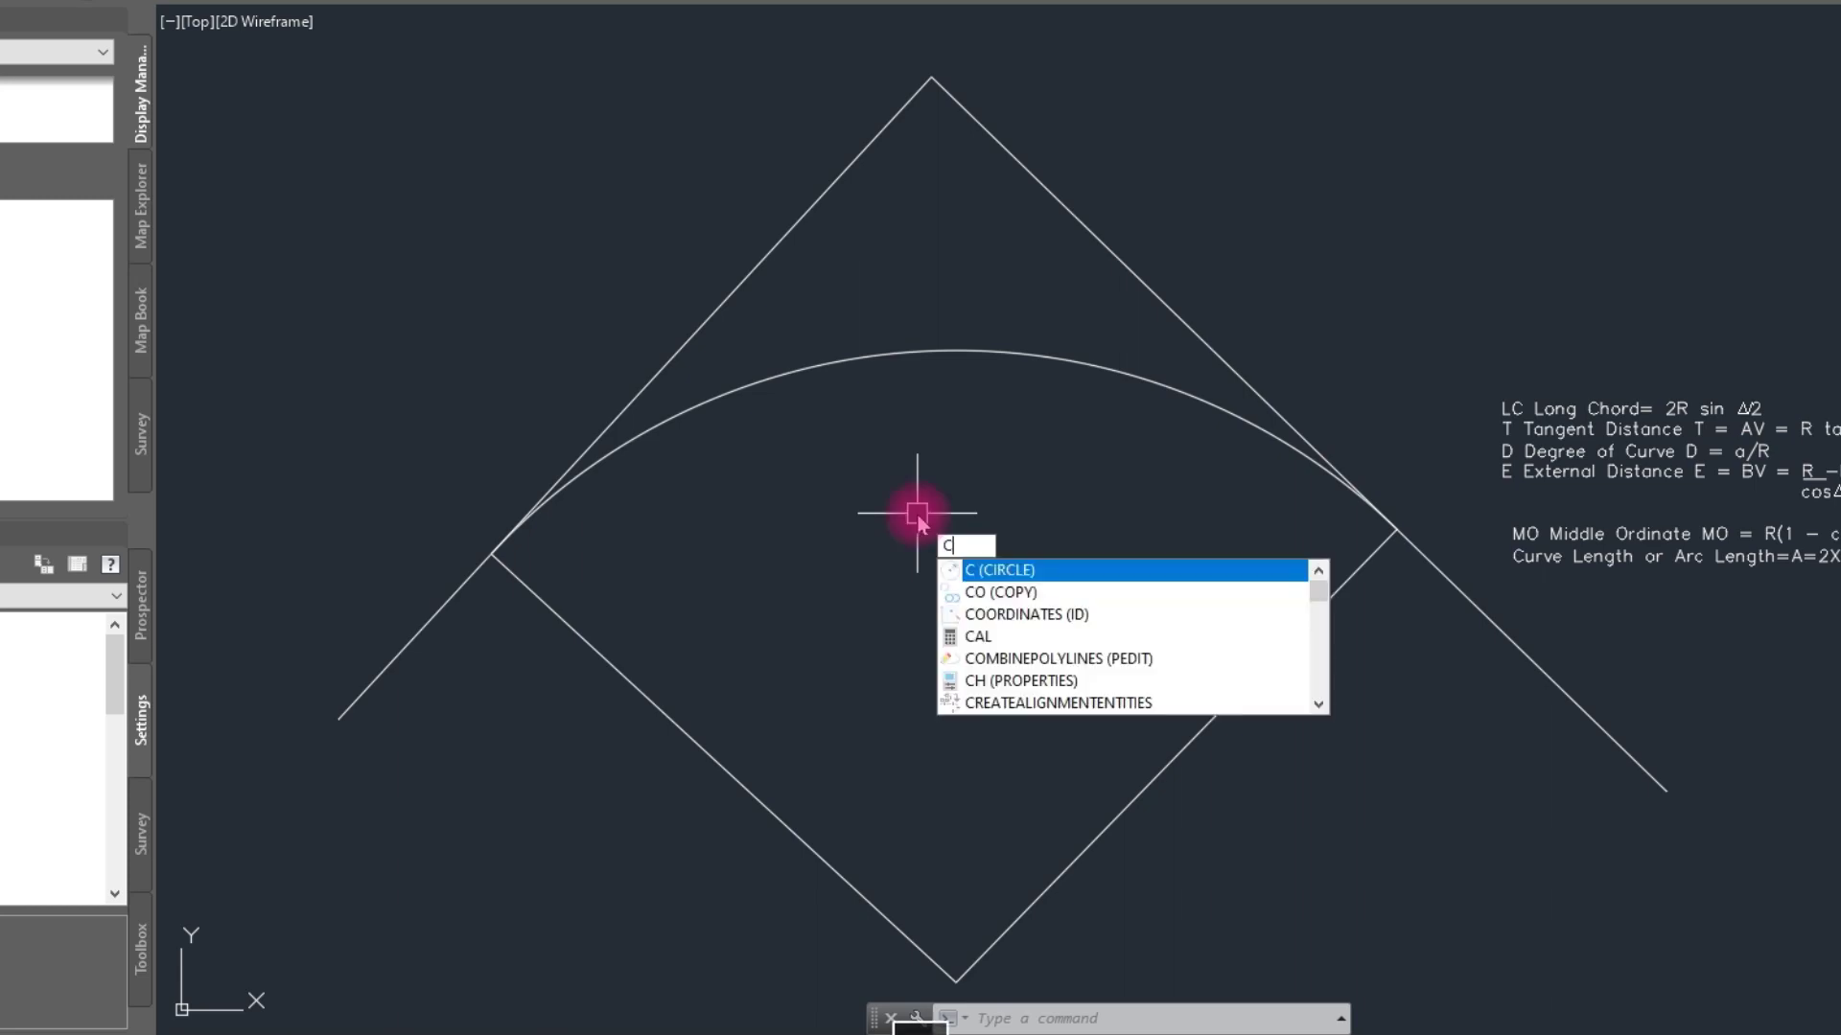
type("C")
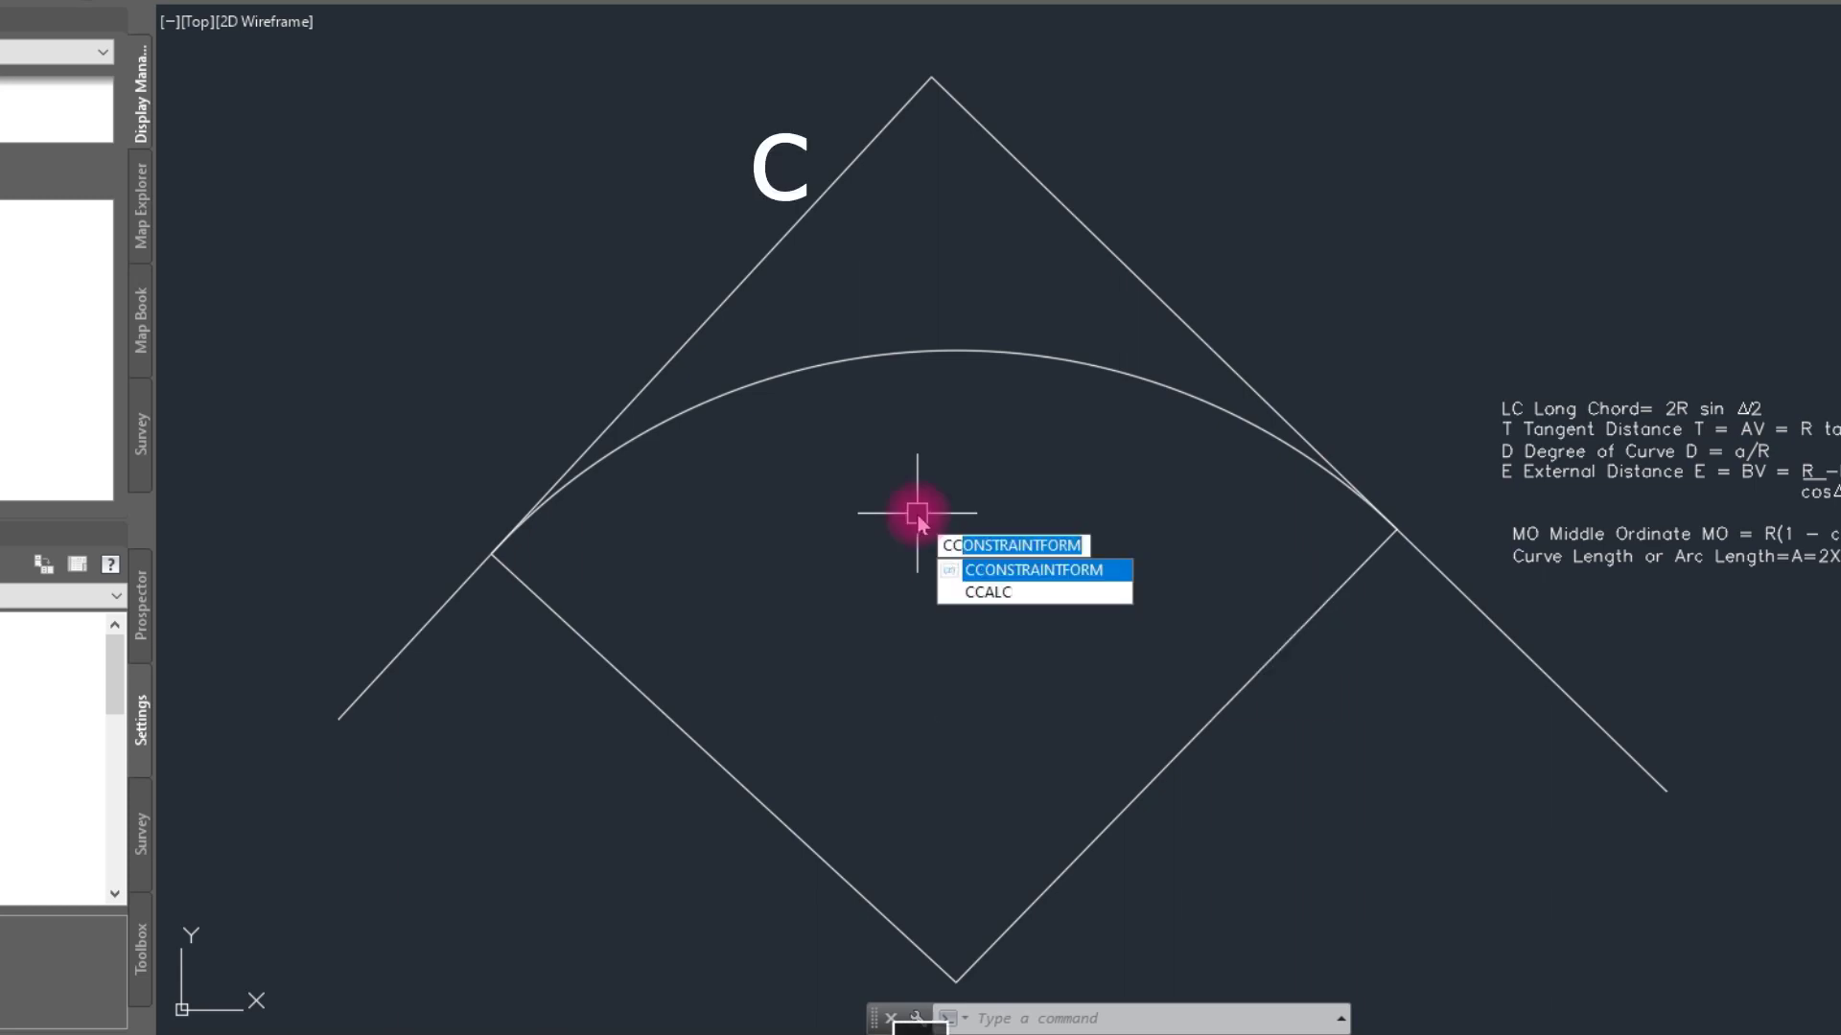
type("ALC")
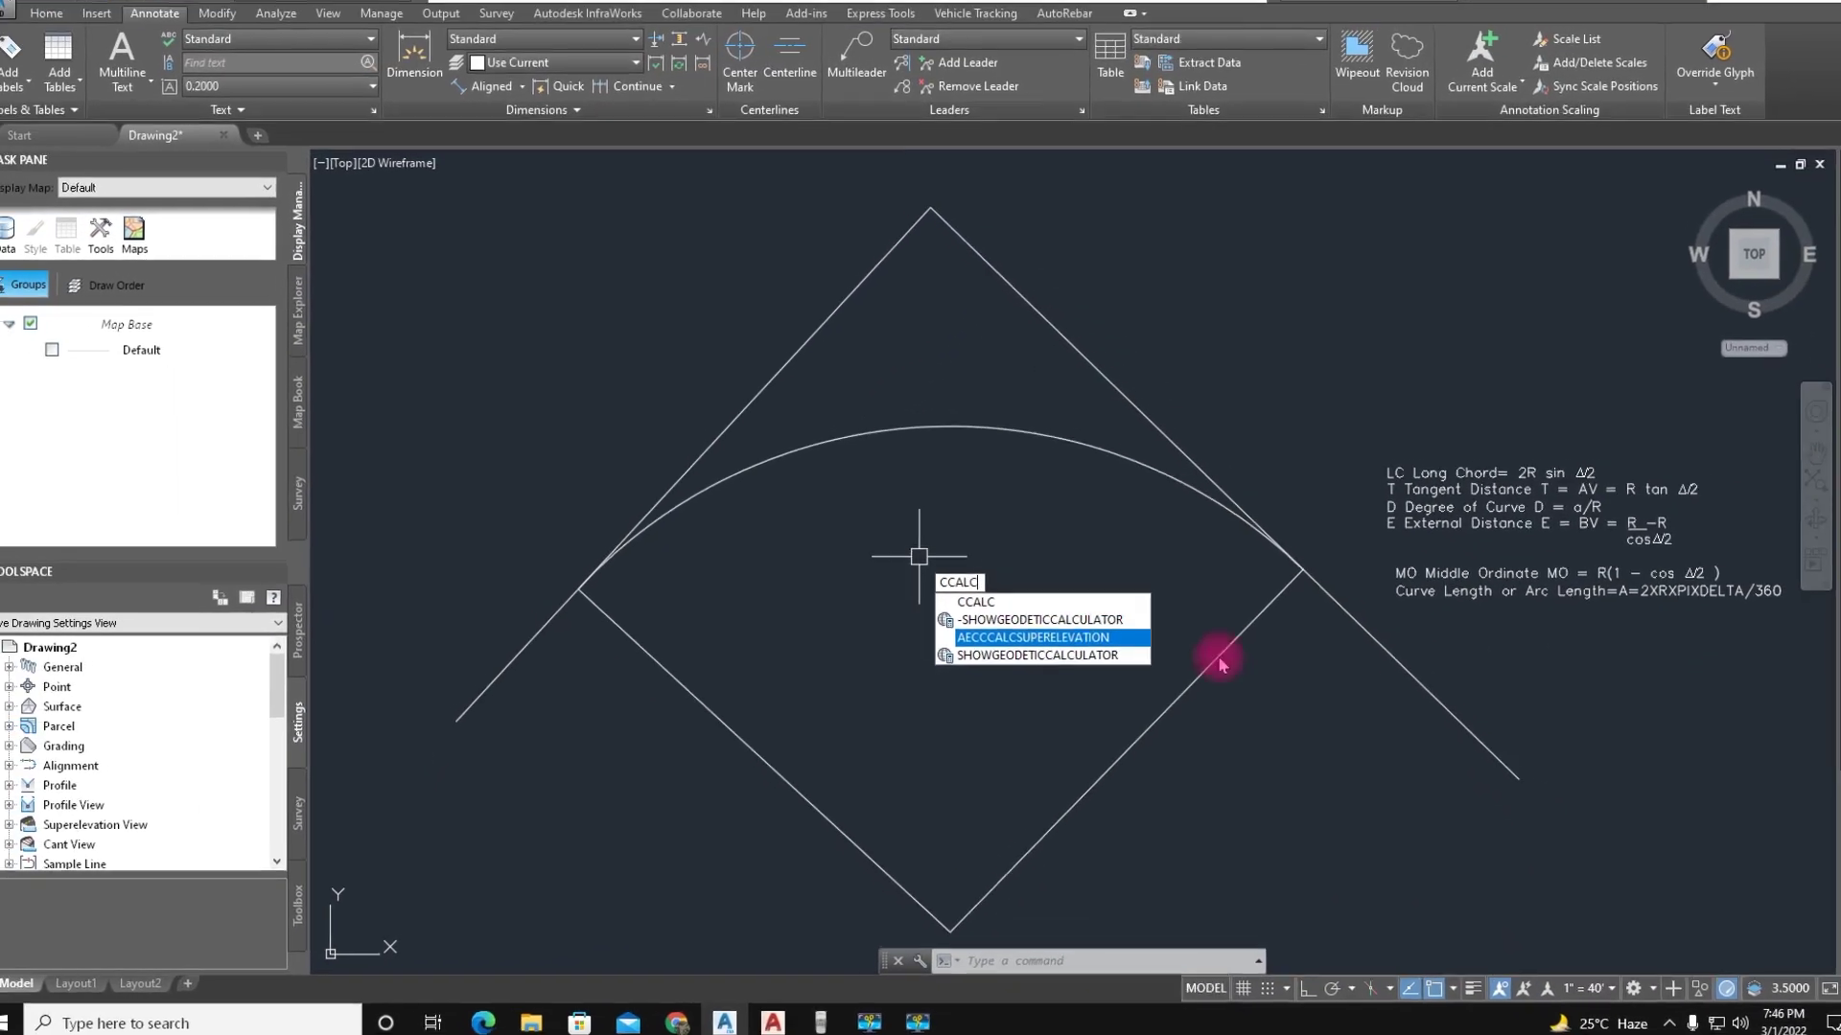
key("Return")
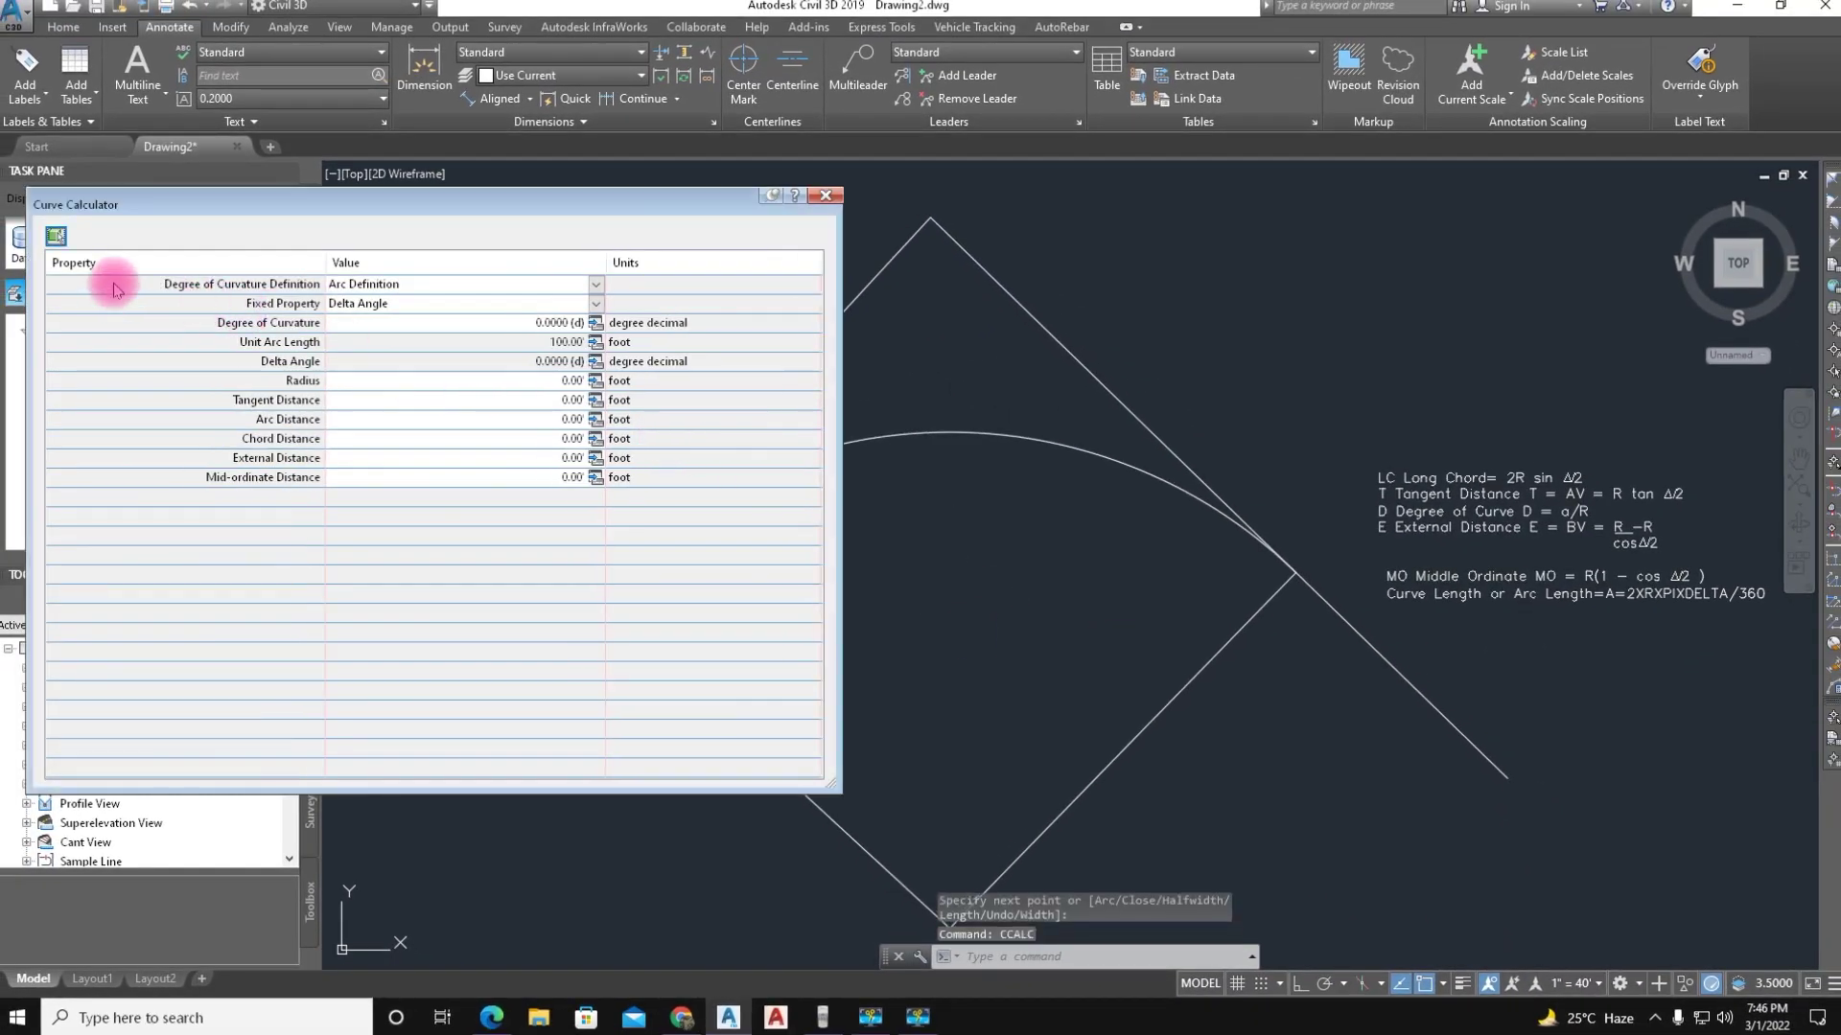
left_click_drag(192, 209, 179, 247)
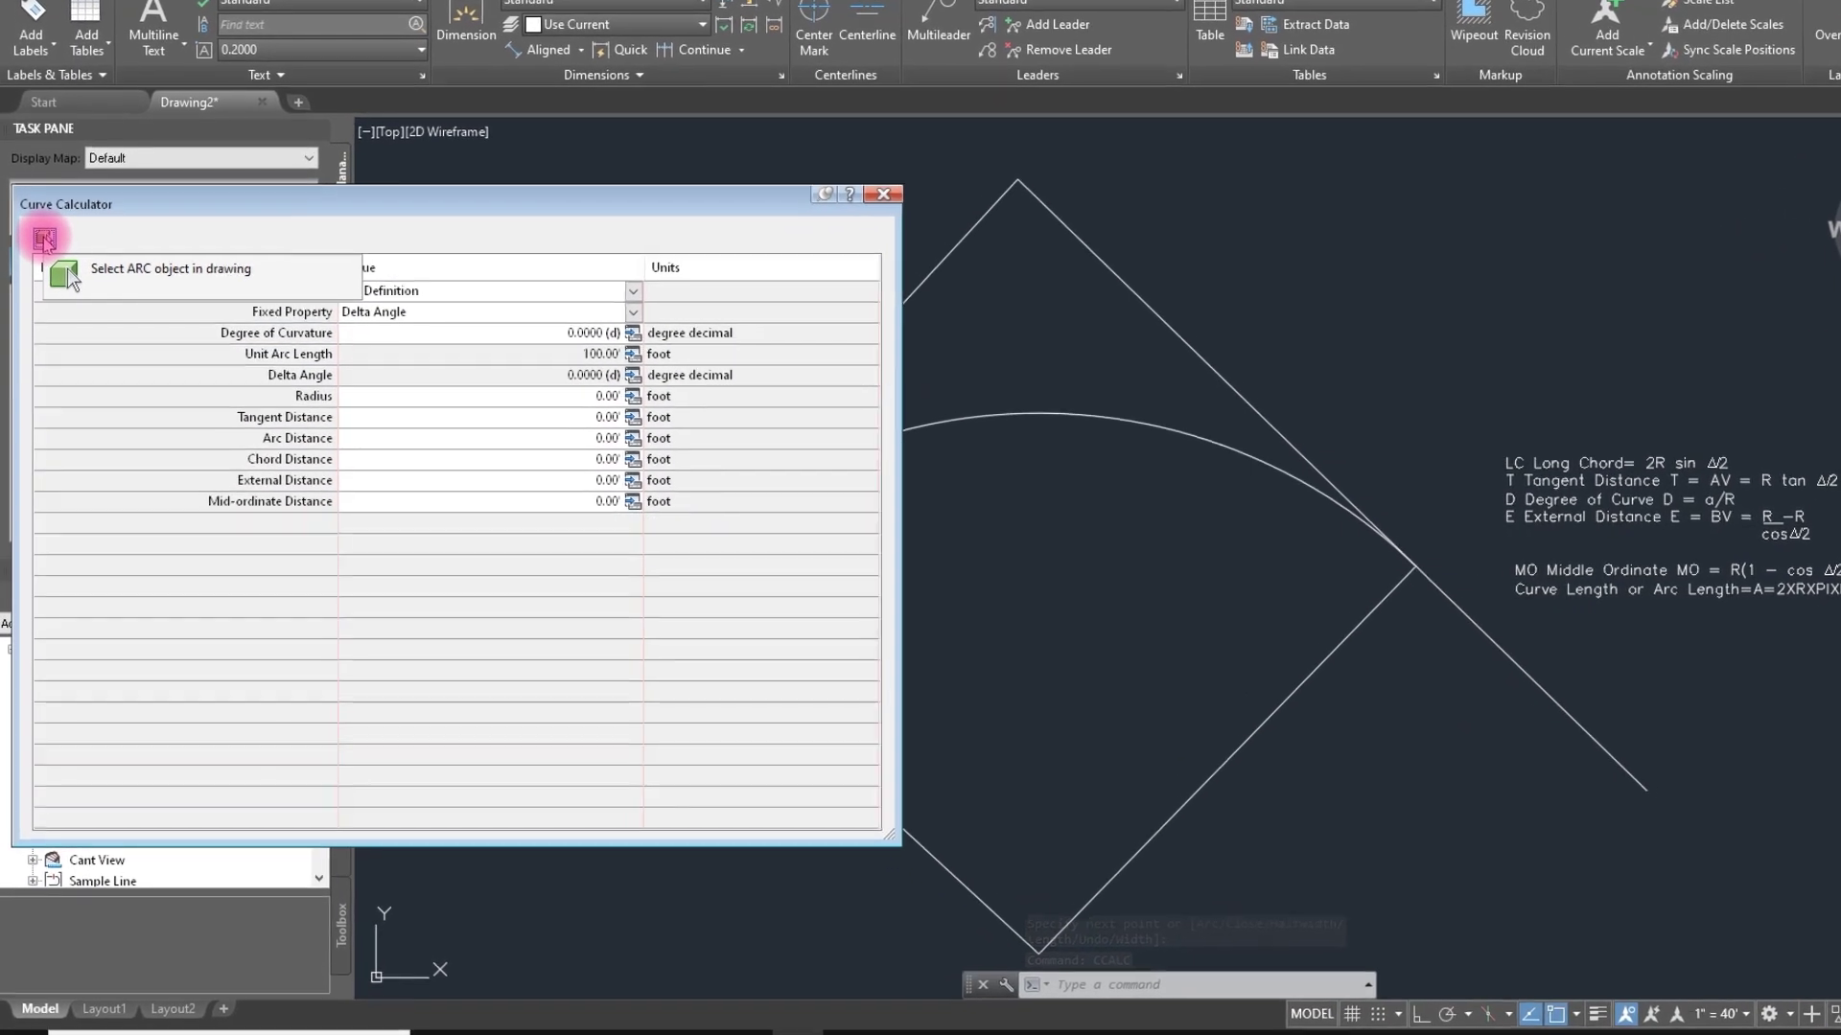
Load the drawn arc's geometry into the Curve Calculator by selecting the arc in the drawing
left_click(48, 227)
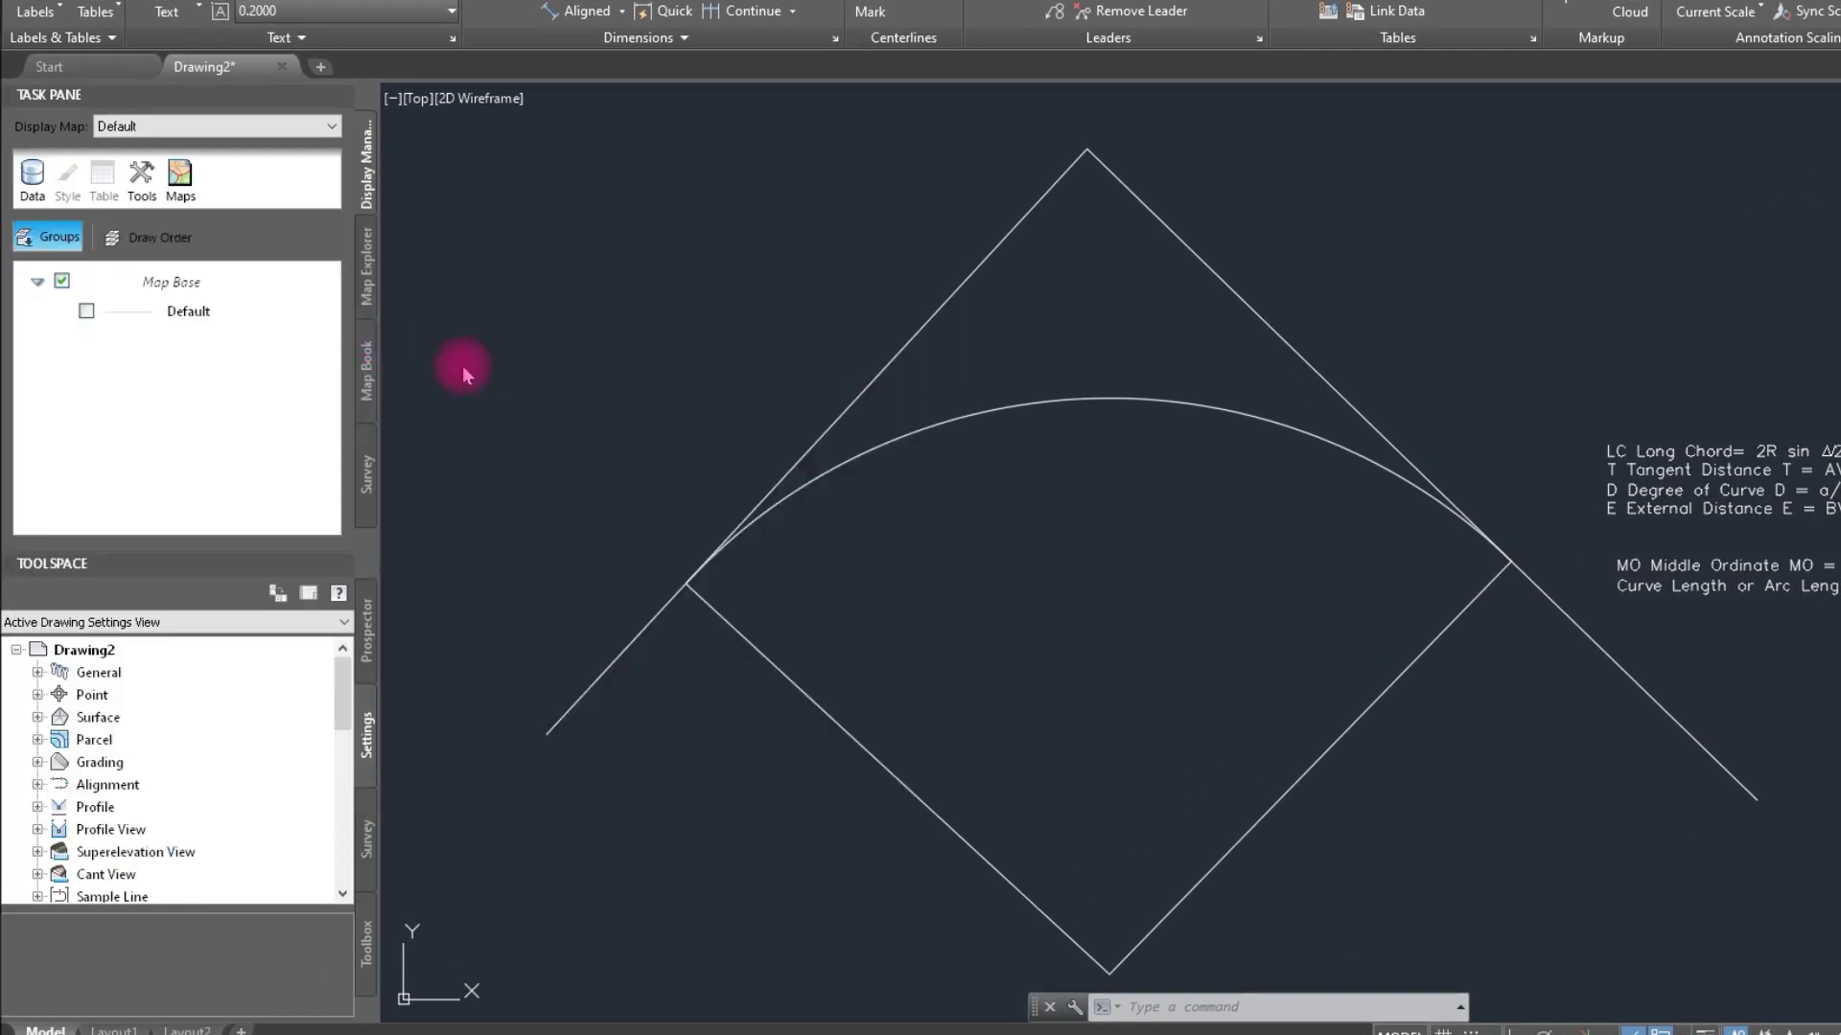
left_click(1151, 401)
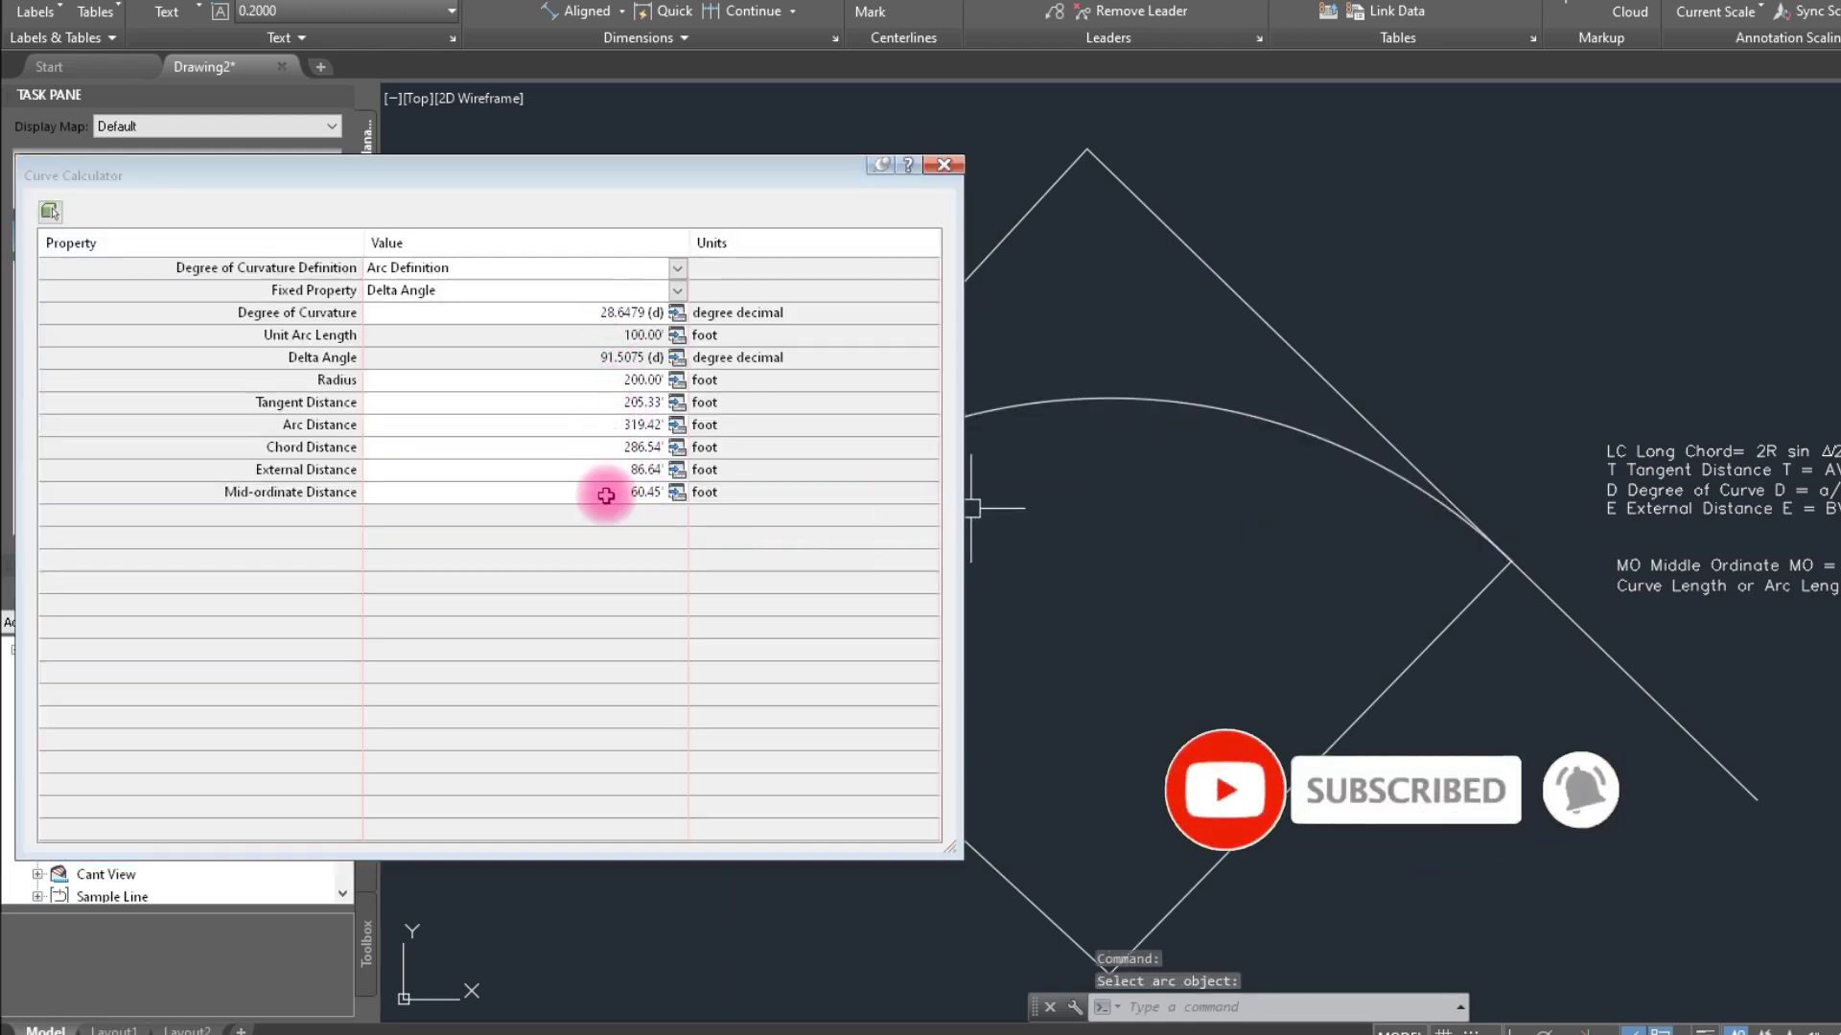
left_click_drag(492, 177, 413, 122)
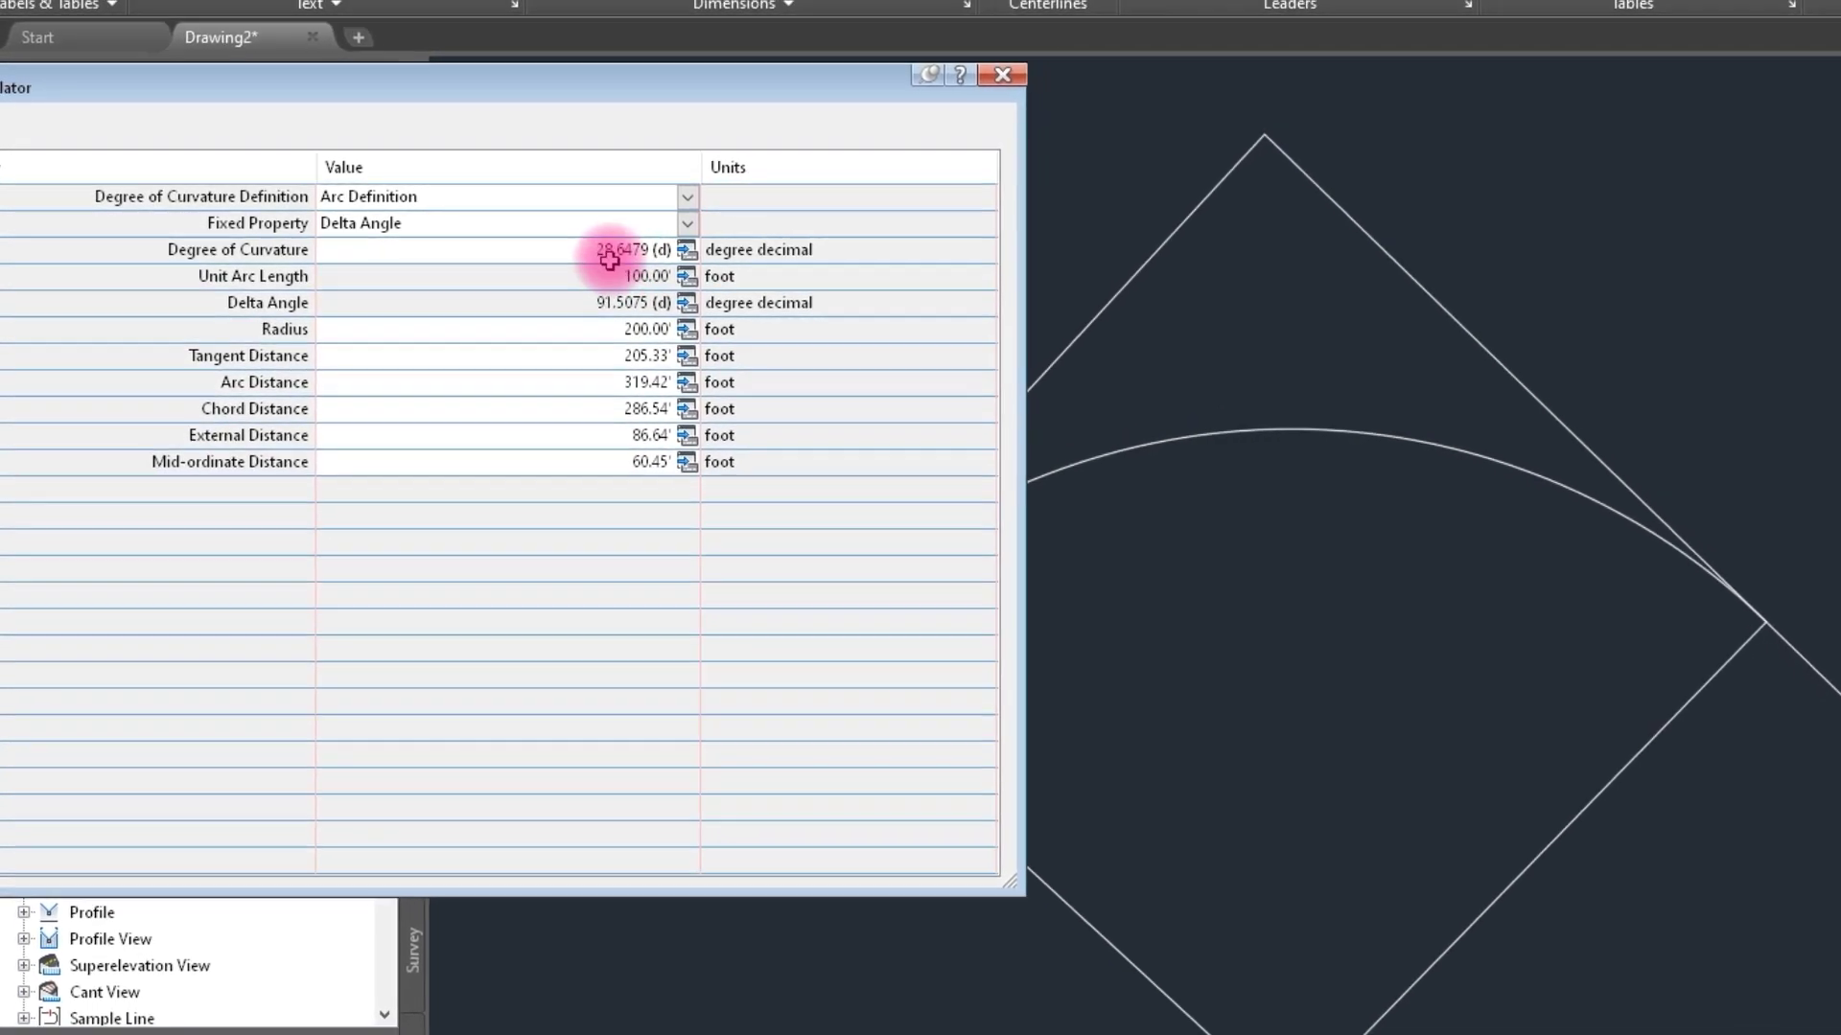
Examine the Degree of Curvature Definition and Fixed Property settings and the arc's values in the Curve Calculator
left_click(646, 197)
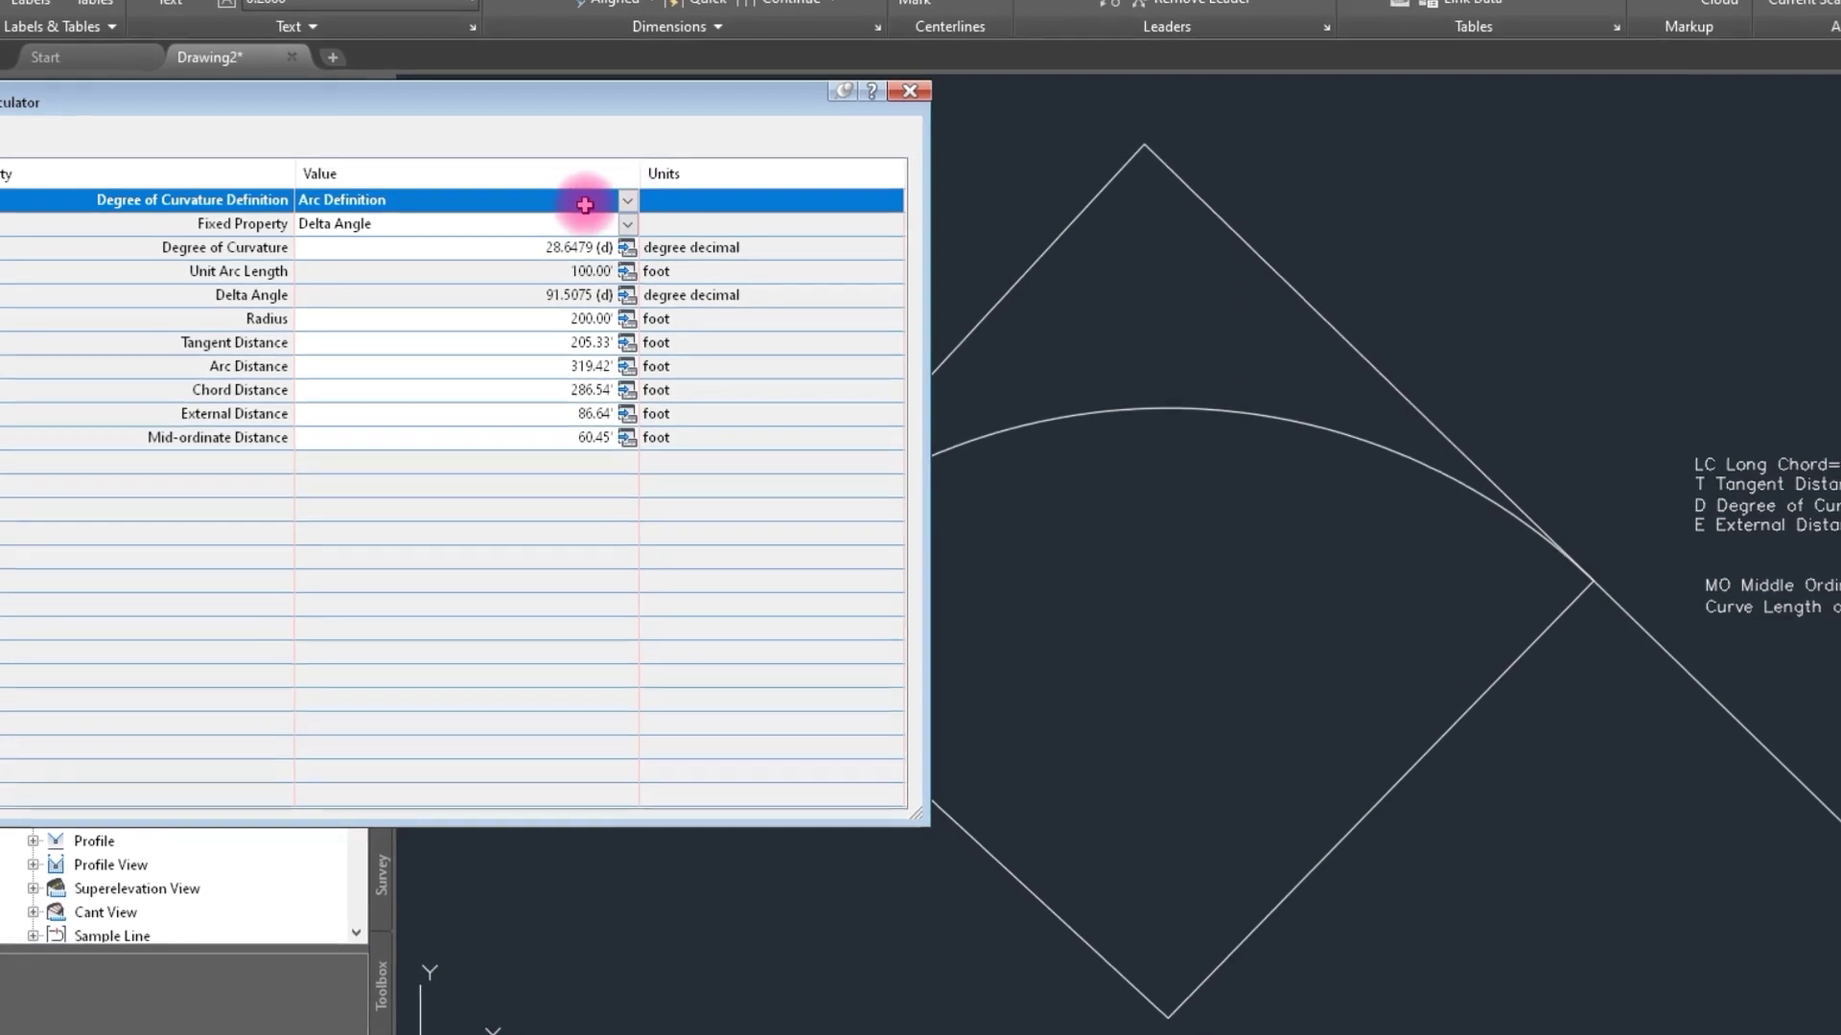
left_click(625, 230)
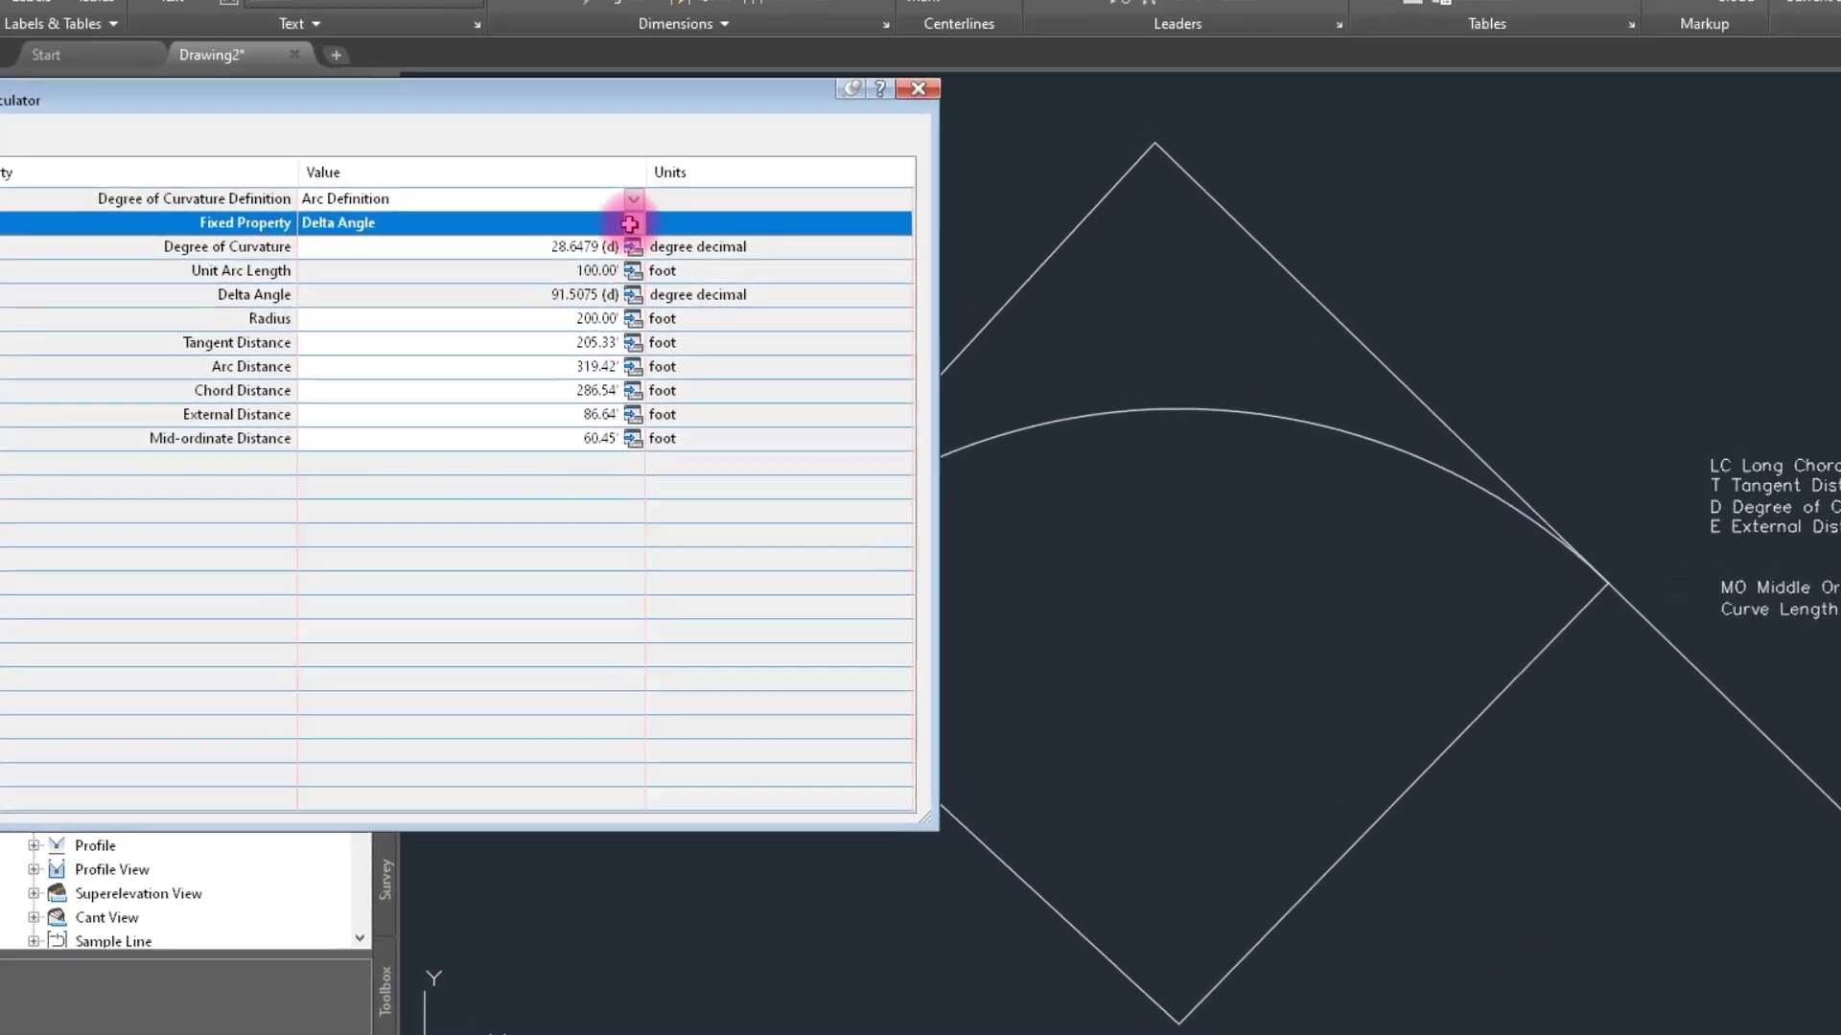
left_click(619, 228)
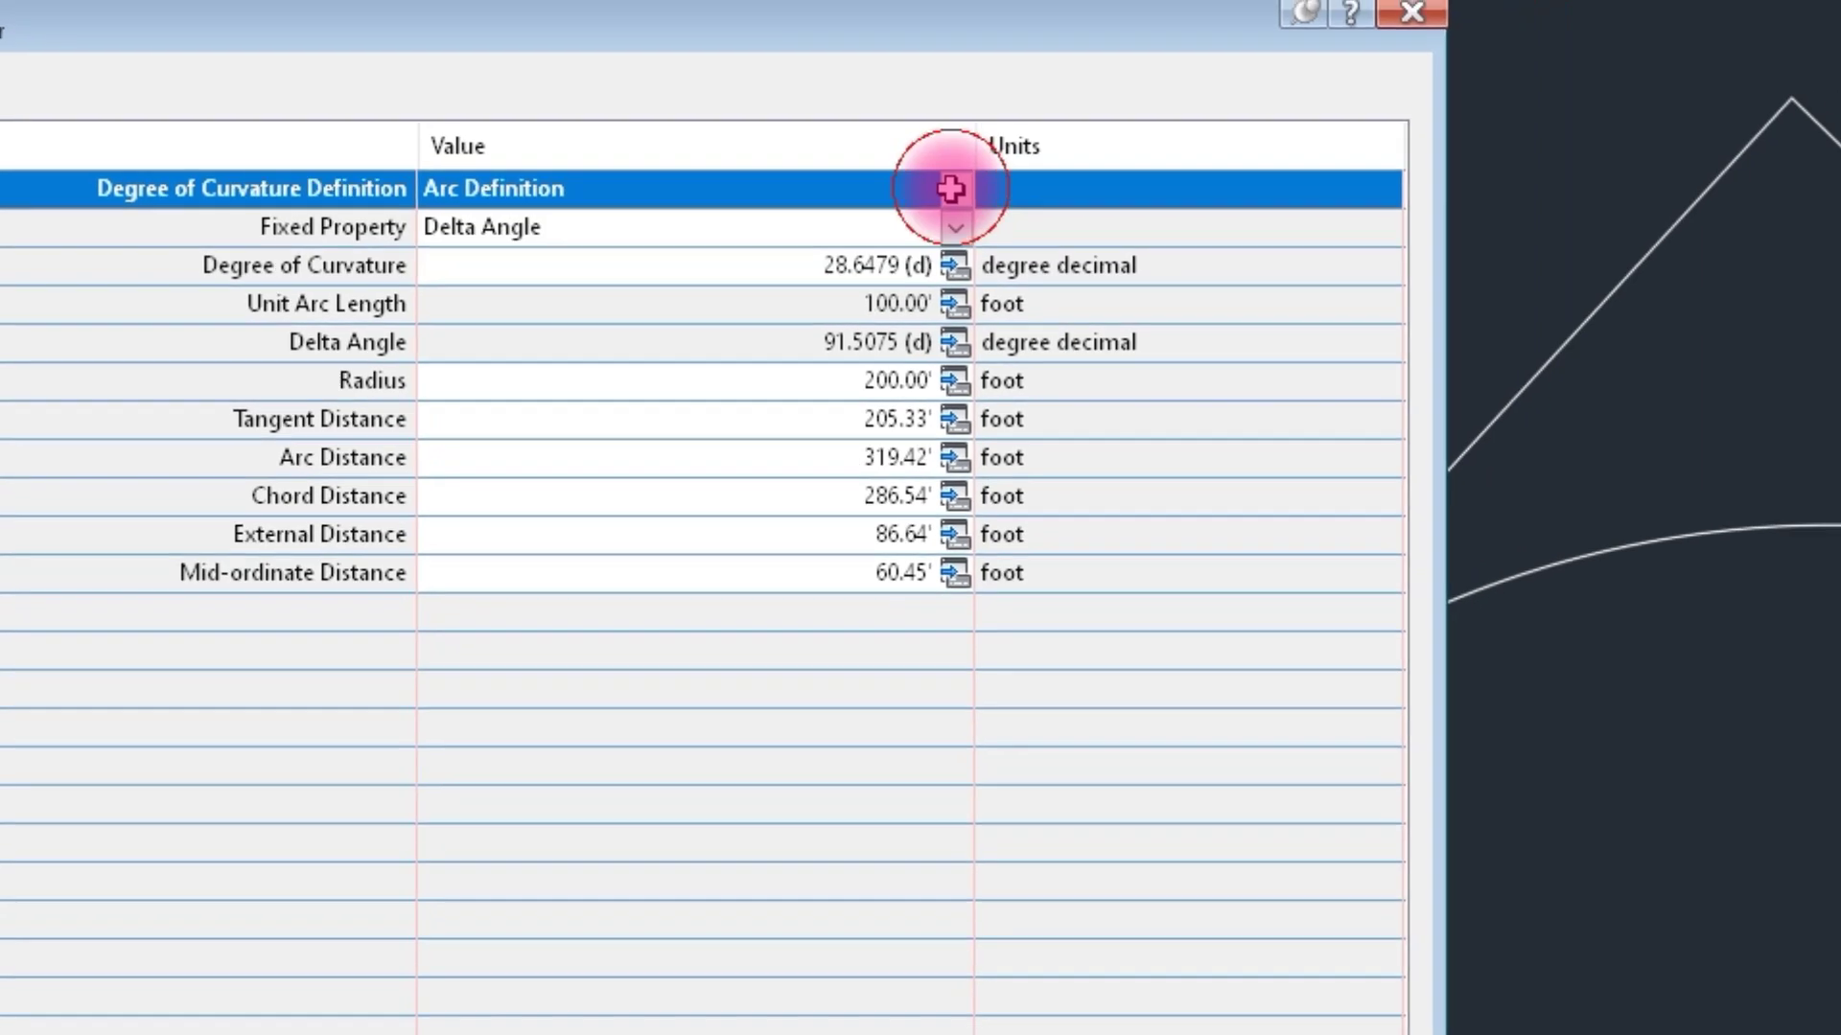
left_click(951, 189)
left_click(631, 20)
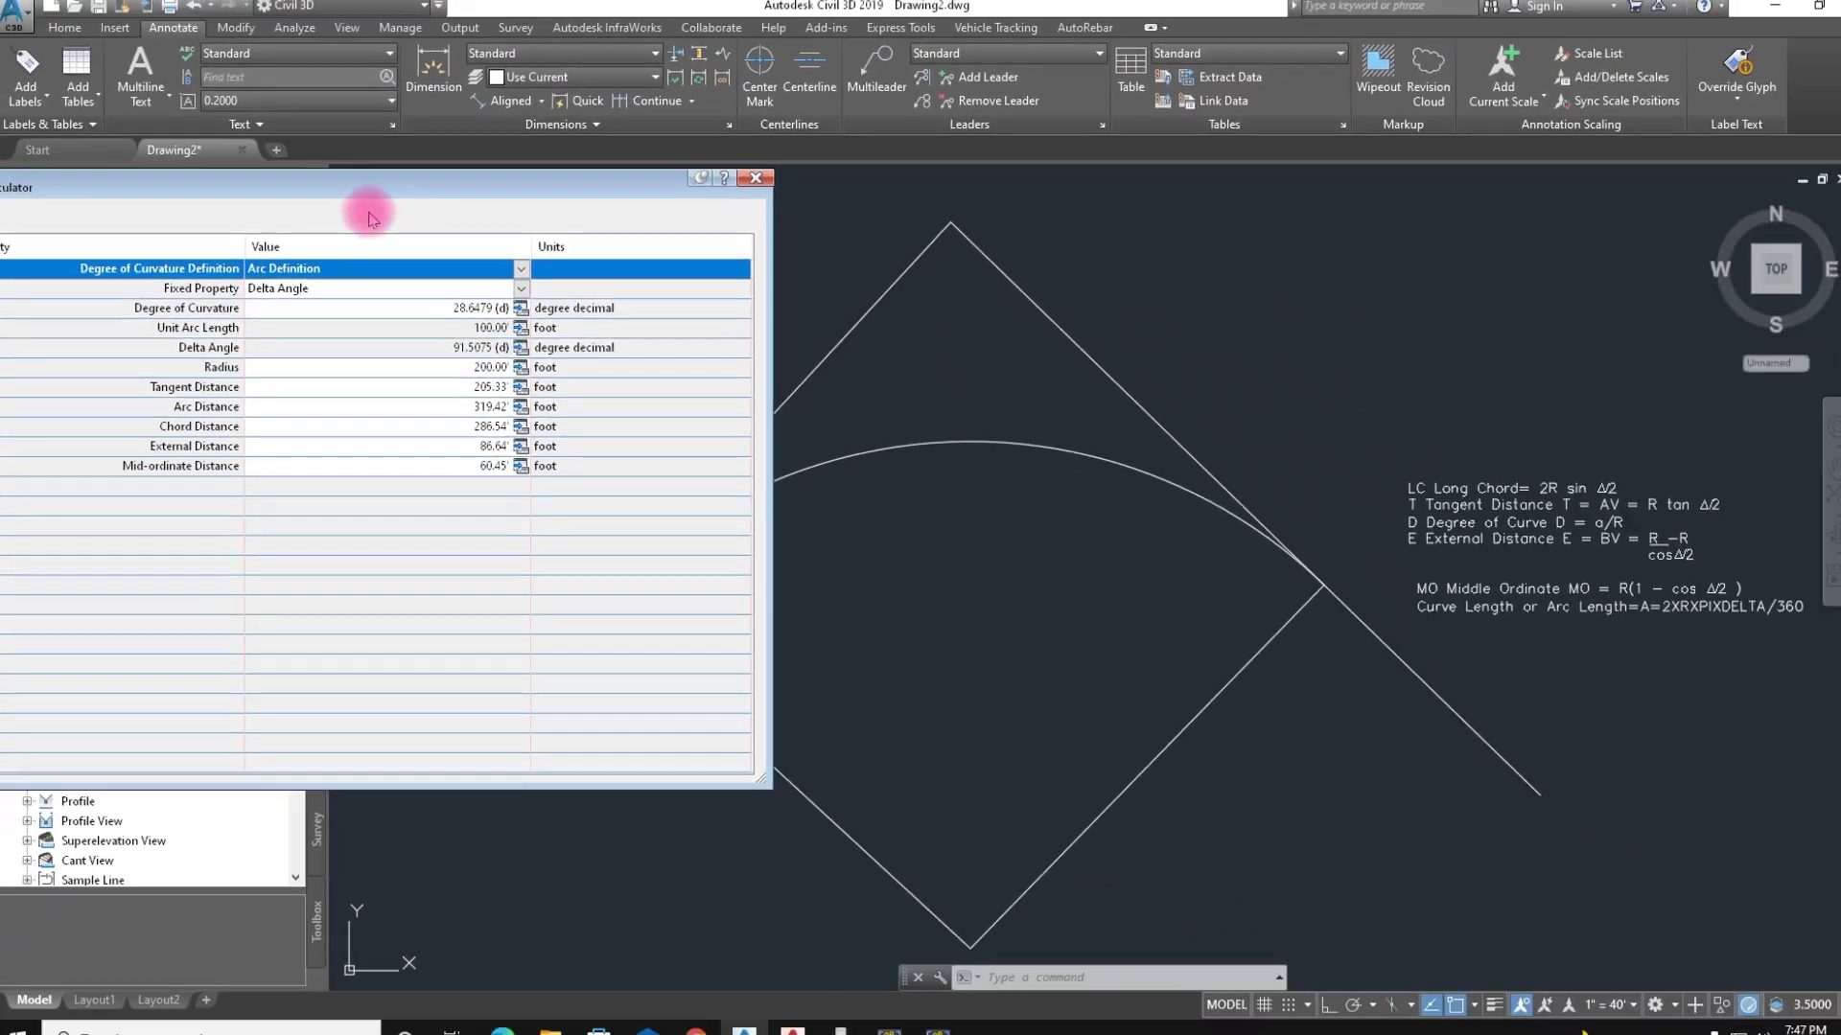
mouse_move(365, 192)
left_mouse_down()
mouse_move(383, 93)
mouse_move(399, 164)
left_mouse_up()
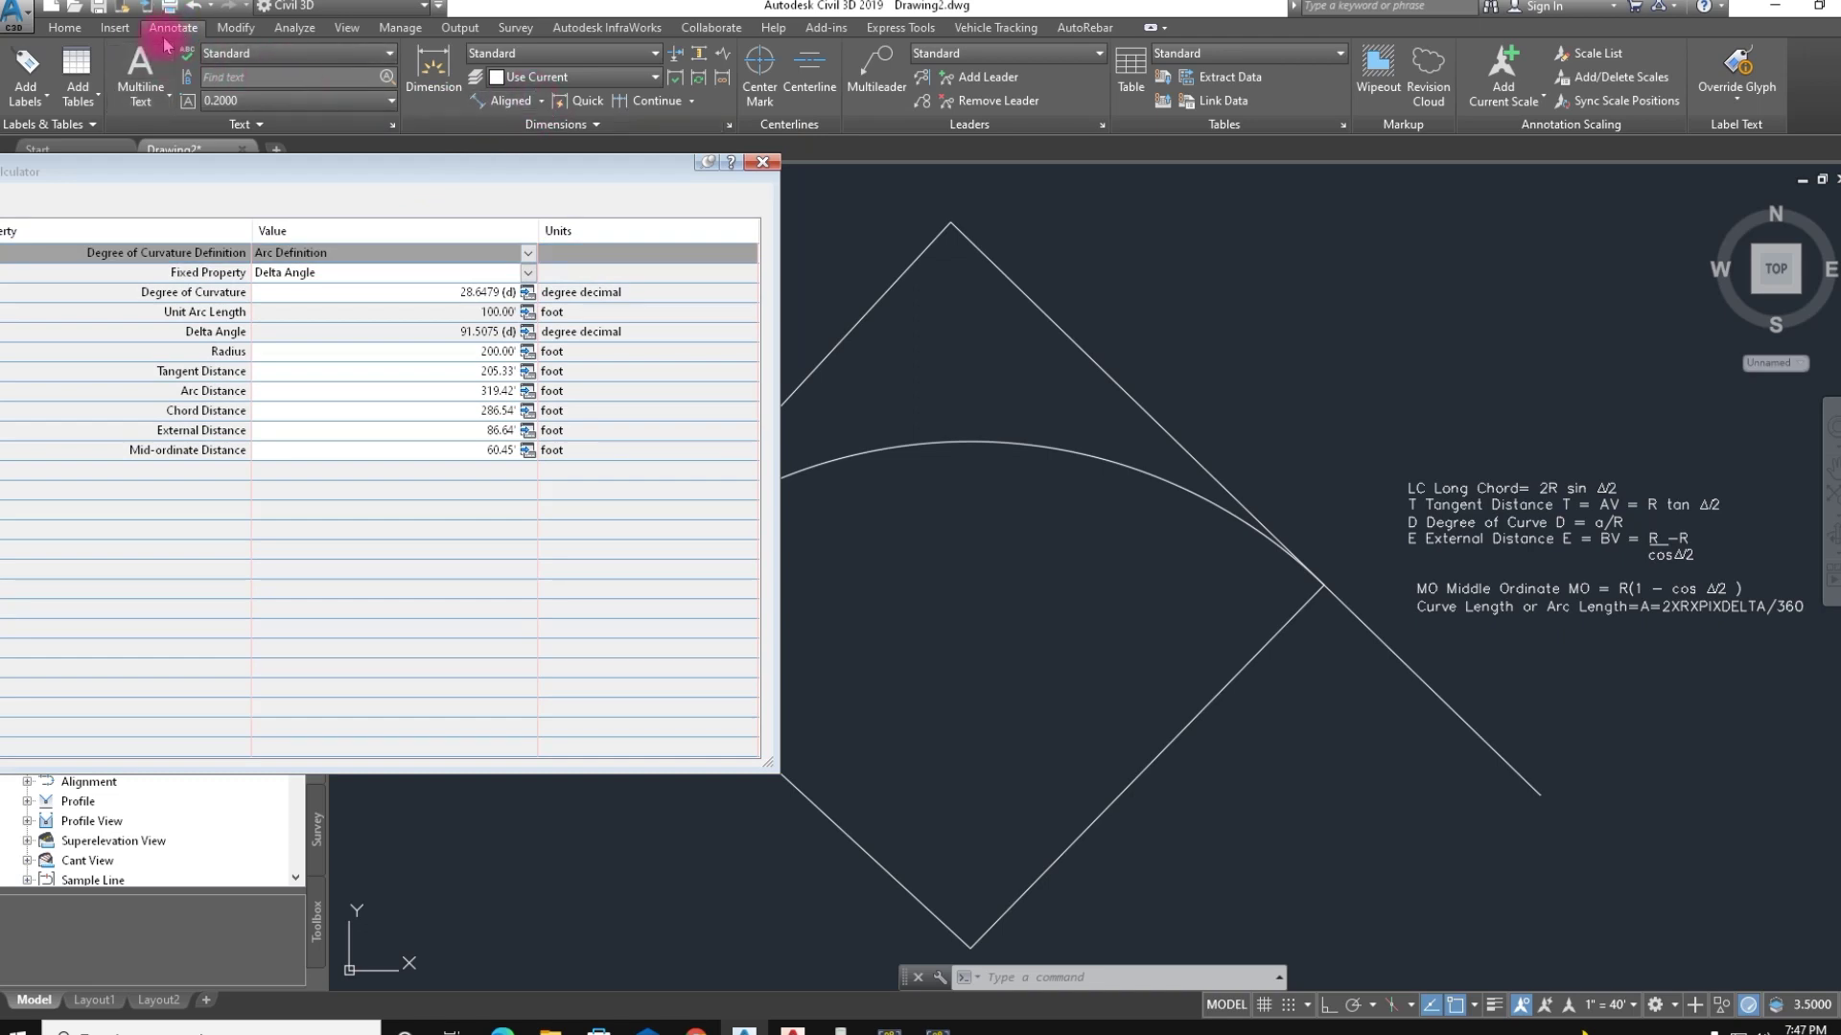
Add an angular dimension between the two radius lines, placed between the arc's centre and the arc
left_click(541, 100)
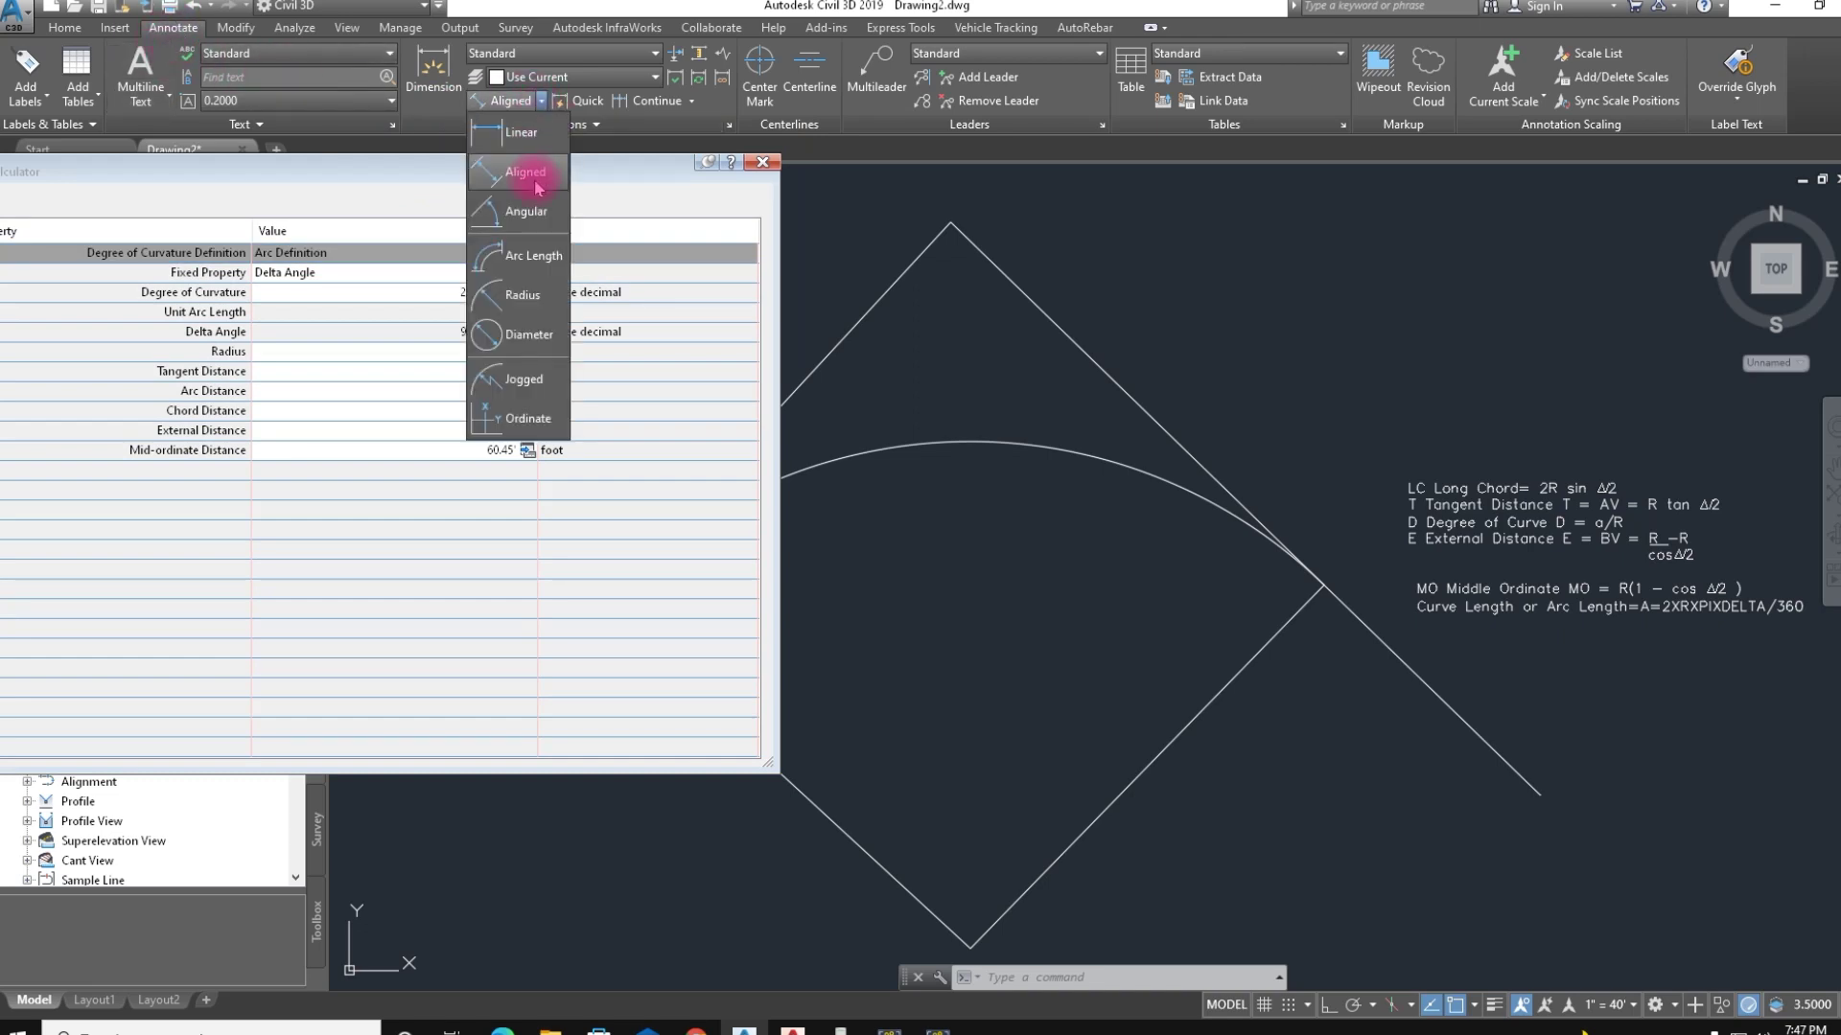
left_click(534, 229)
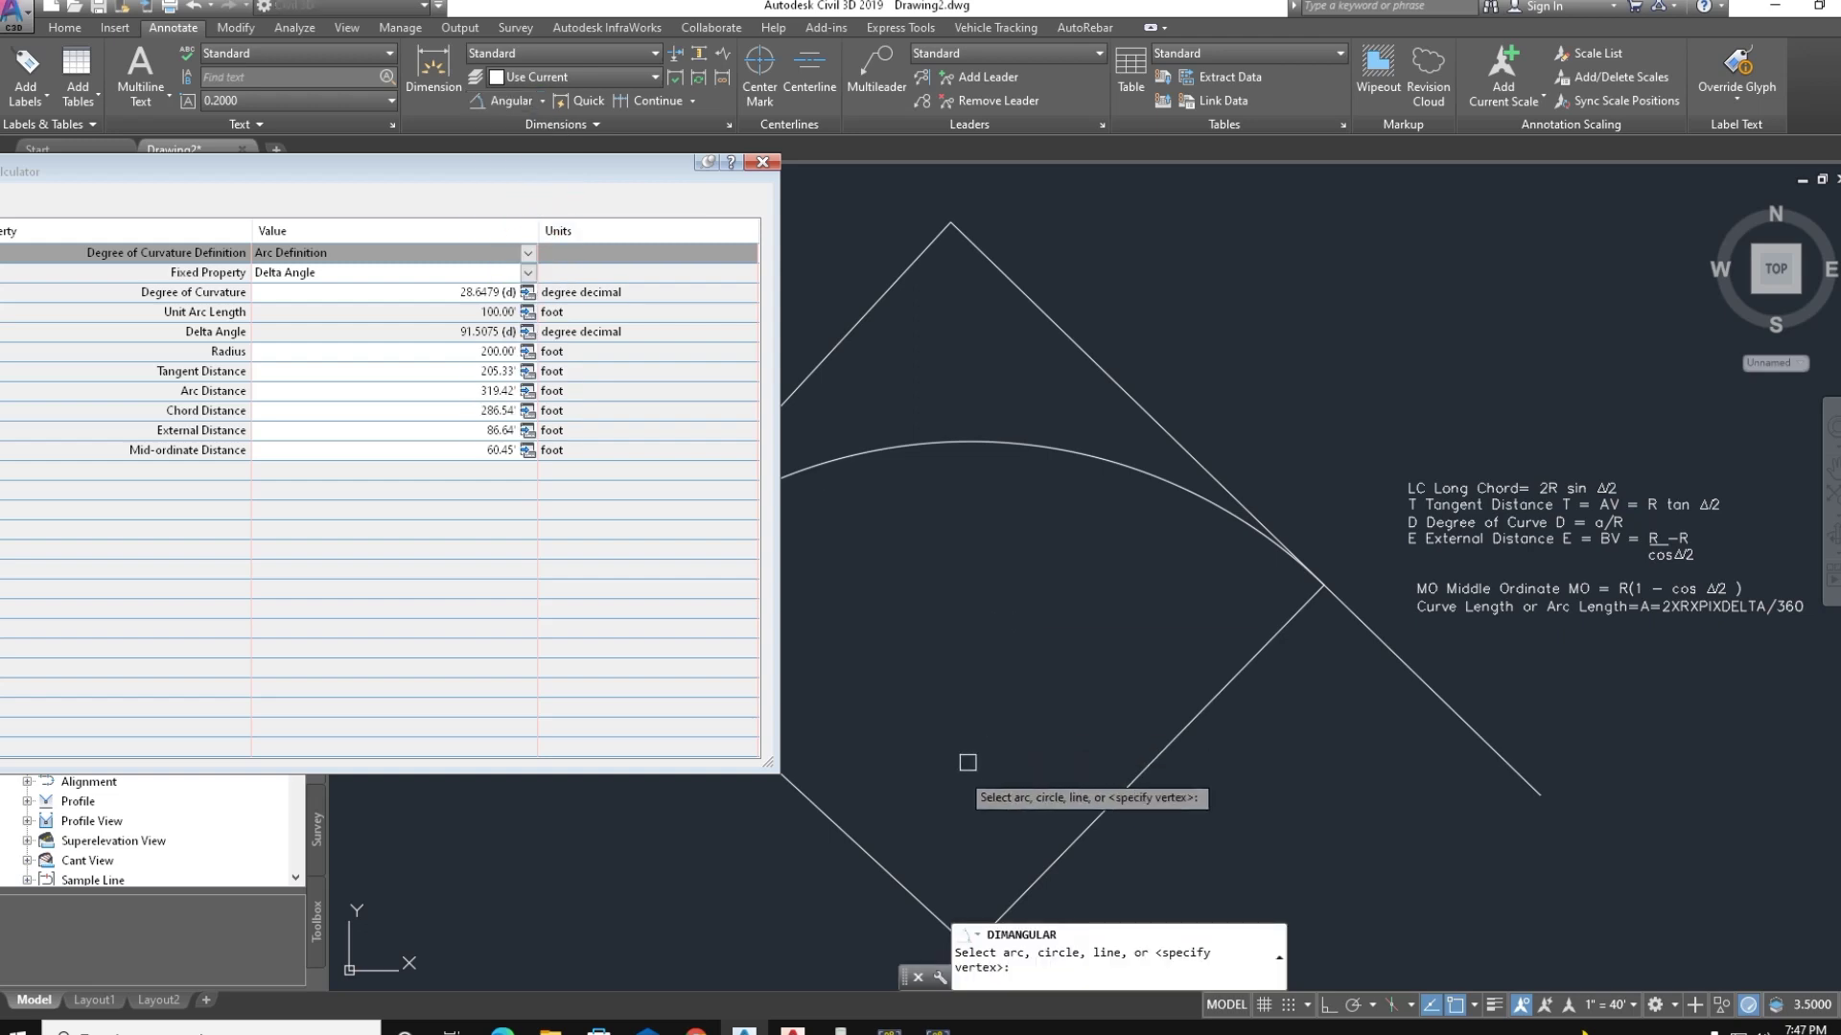
left_click(863, 852)
left_click(1082, 833)
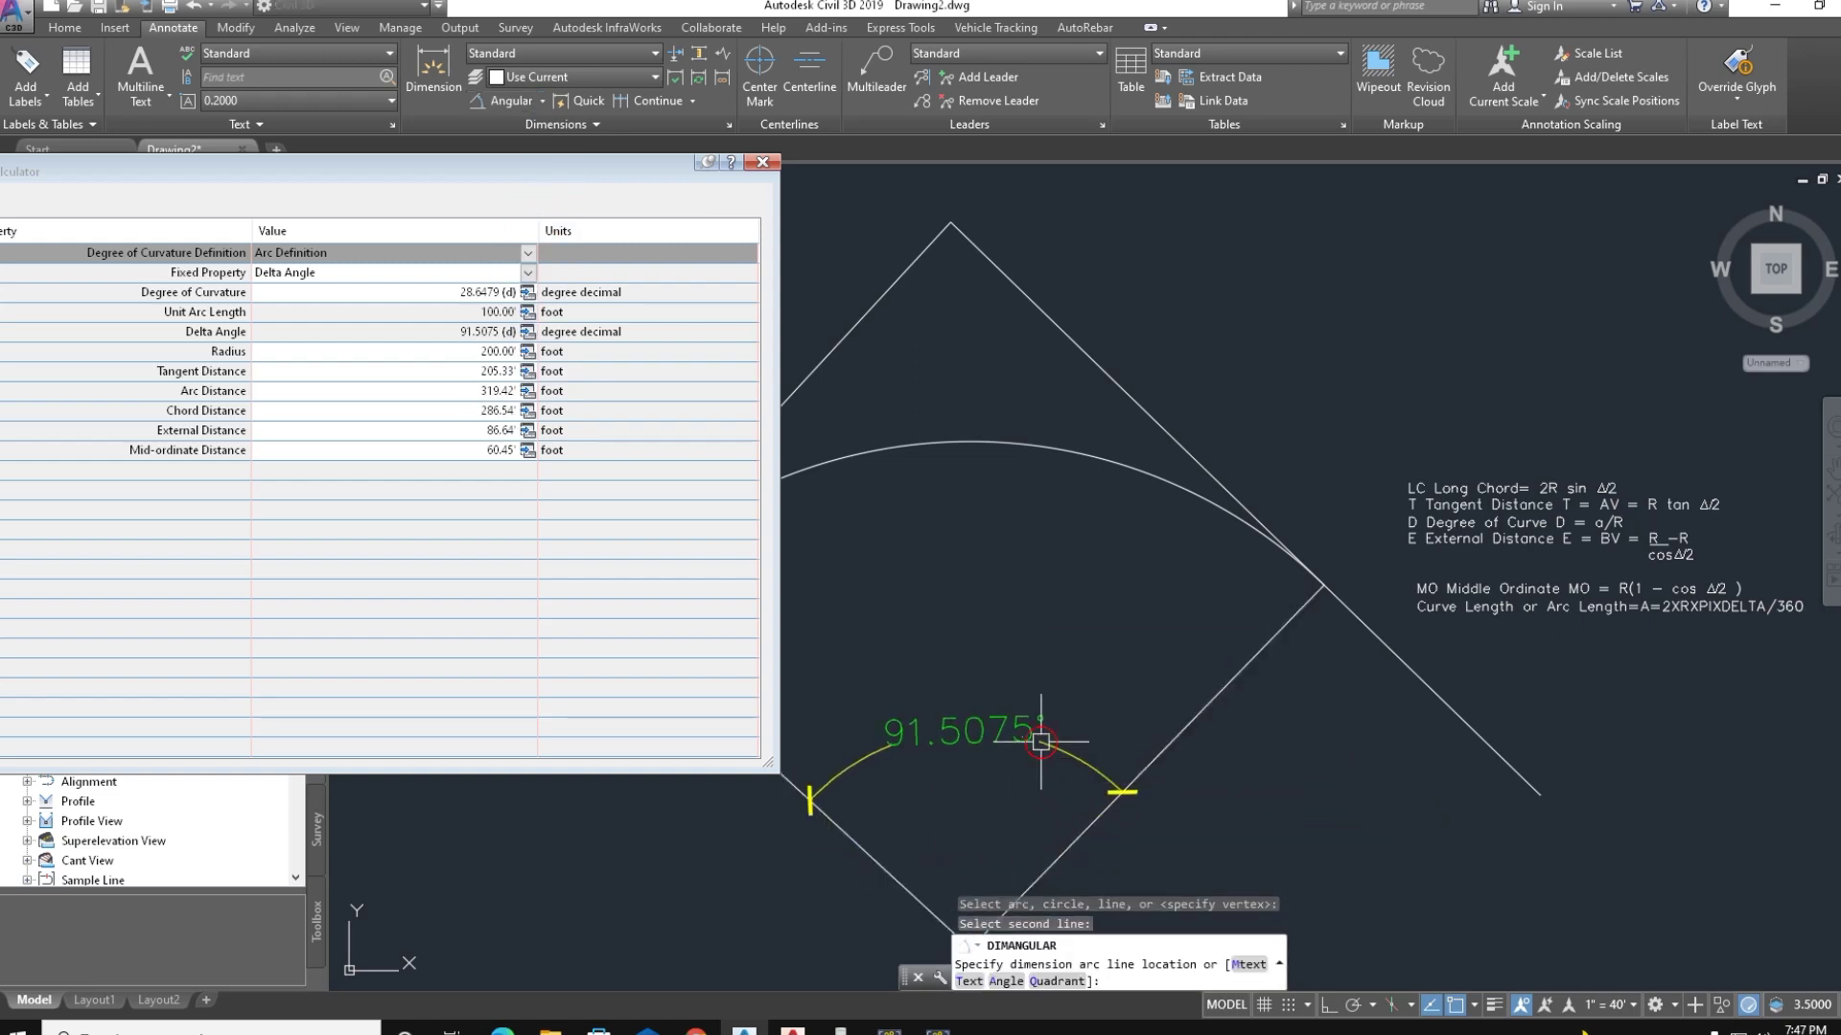
left_click(888, 754)
left_click(508, 369)
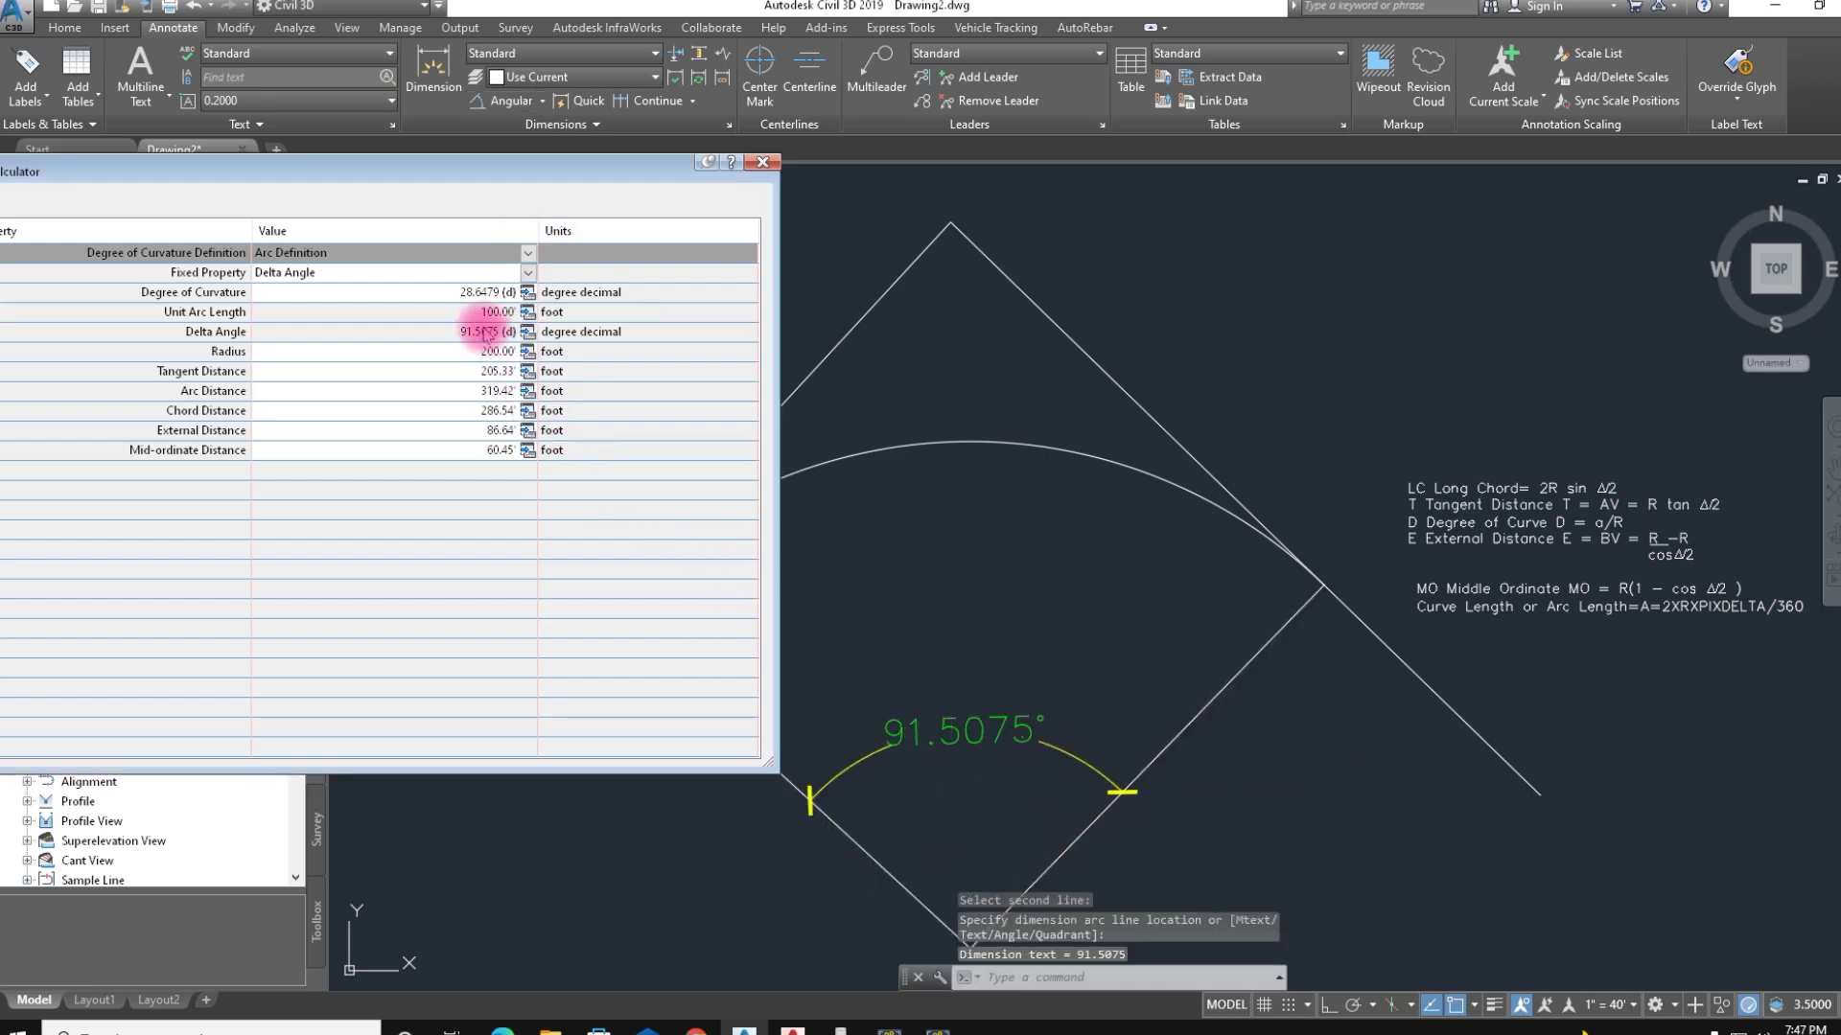
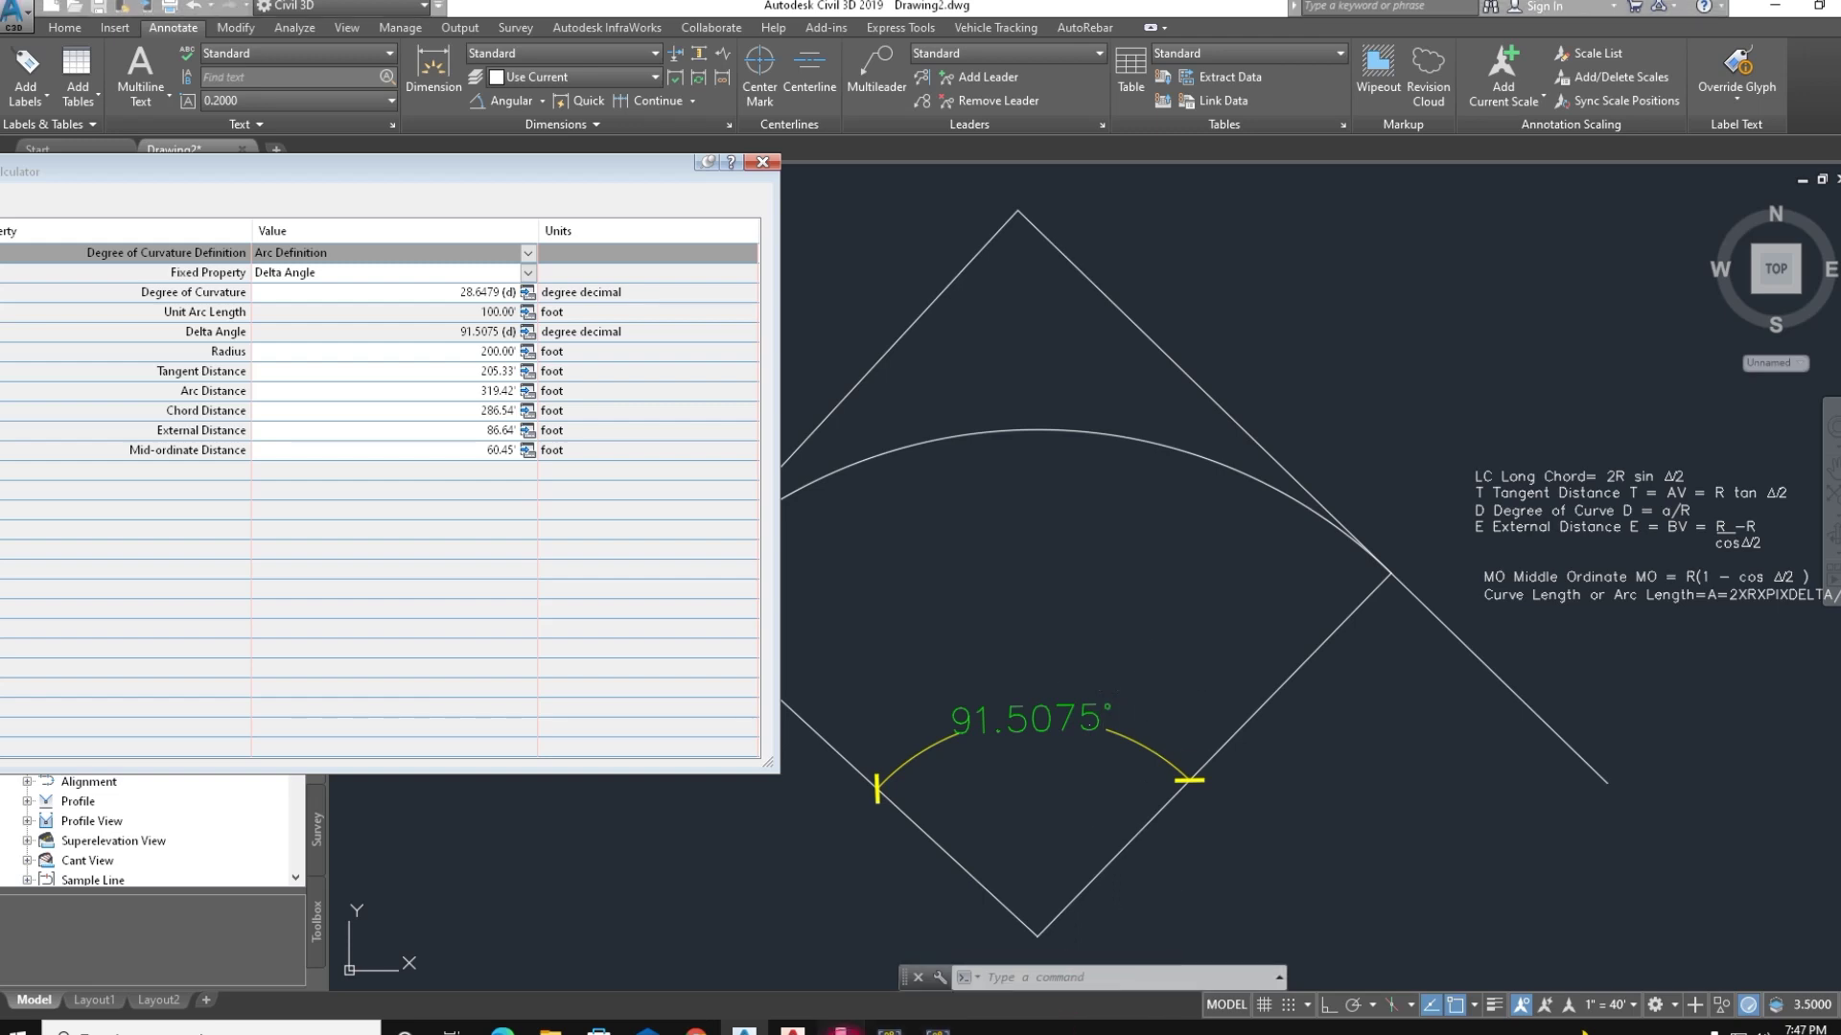
left_click(842, 1031)
left_click_drag(1086, 235, 1158, 205)
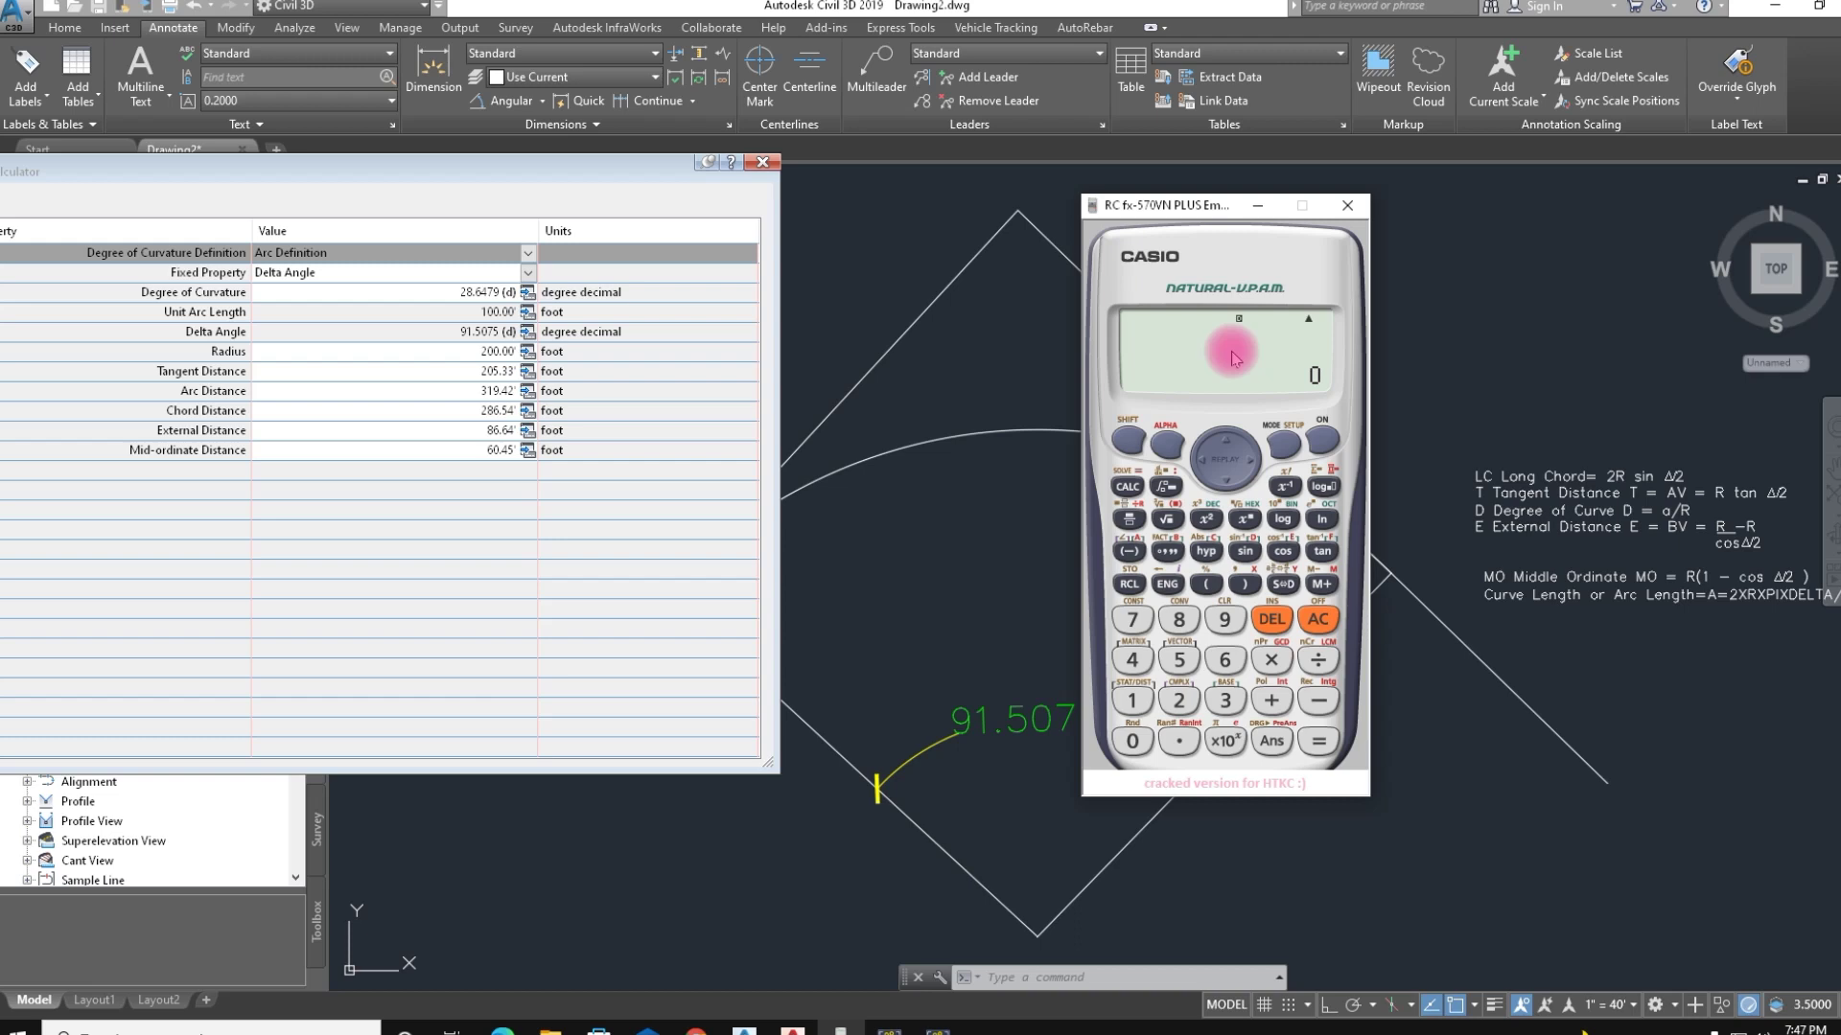
left_click_drag(1199, 204, 1134, 468)
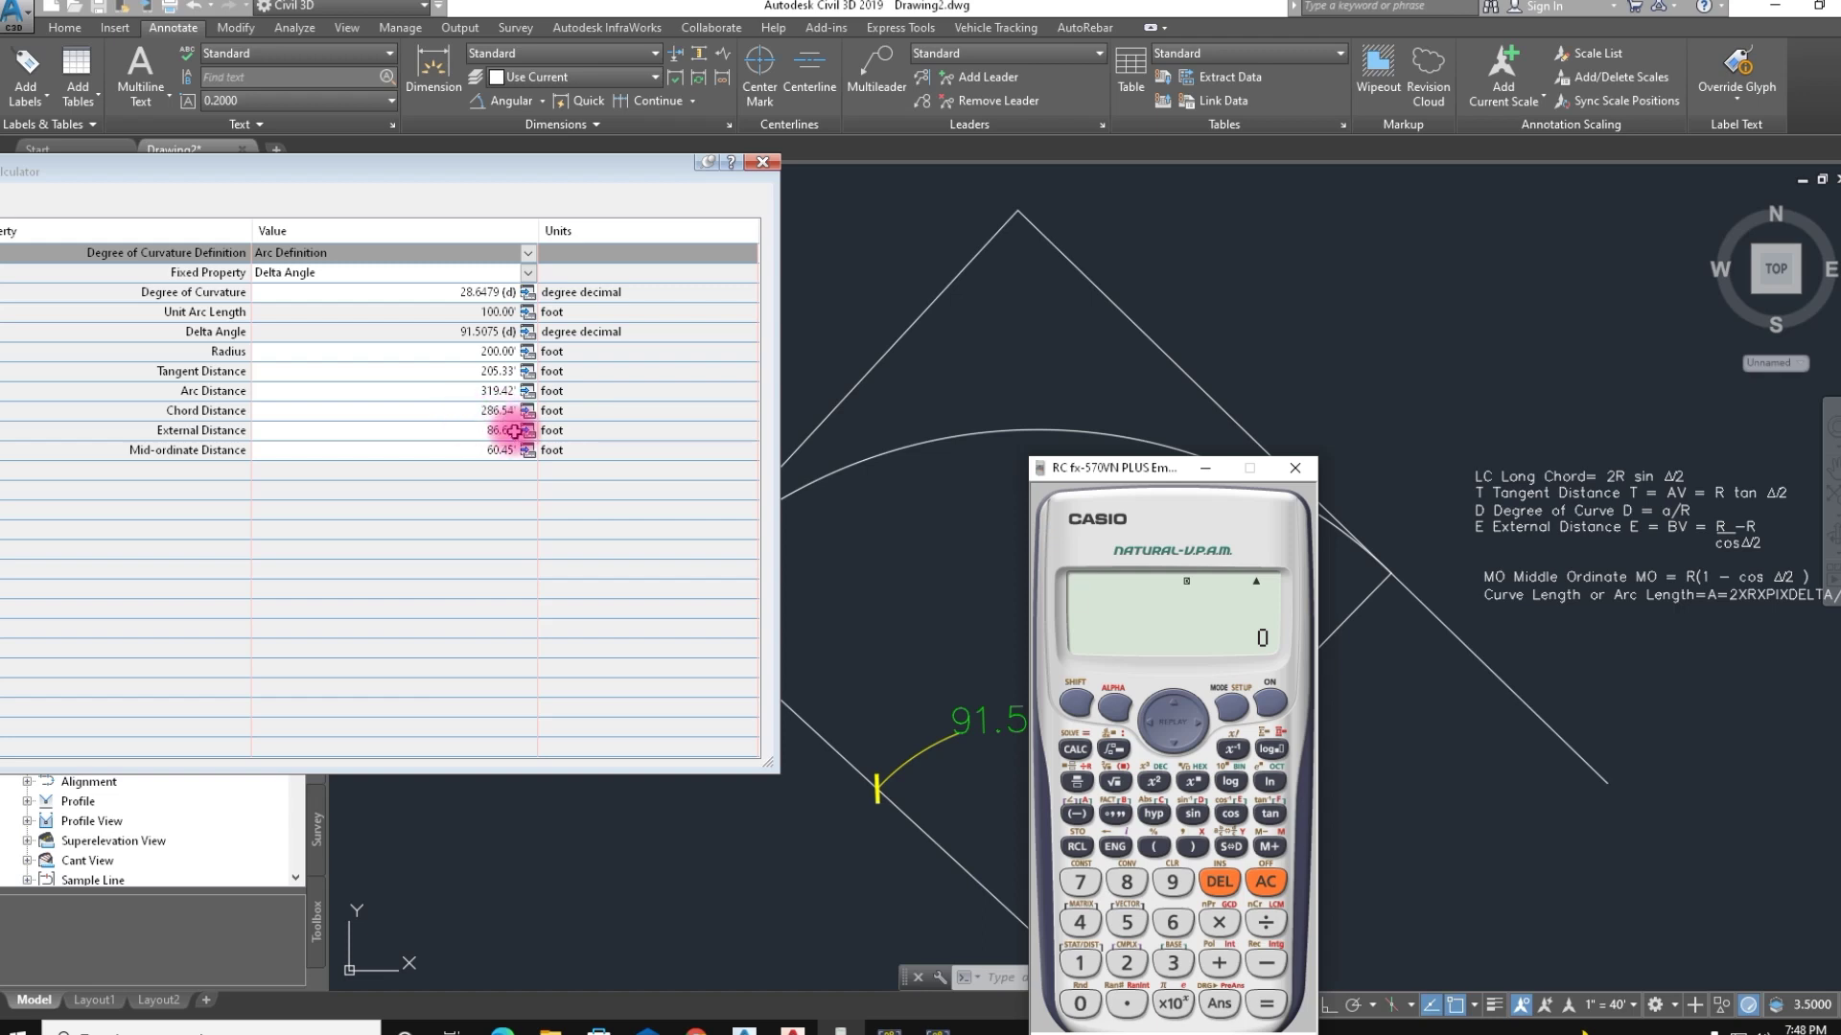
left_click(1205, 468)
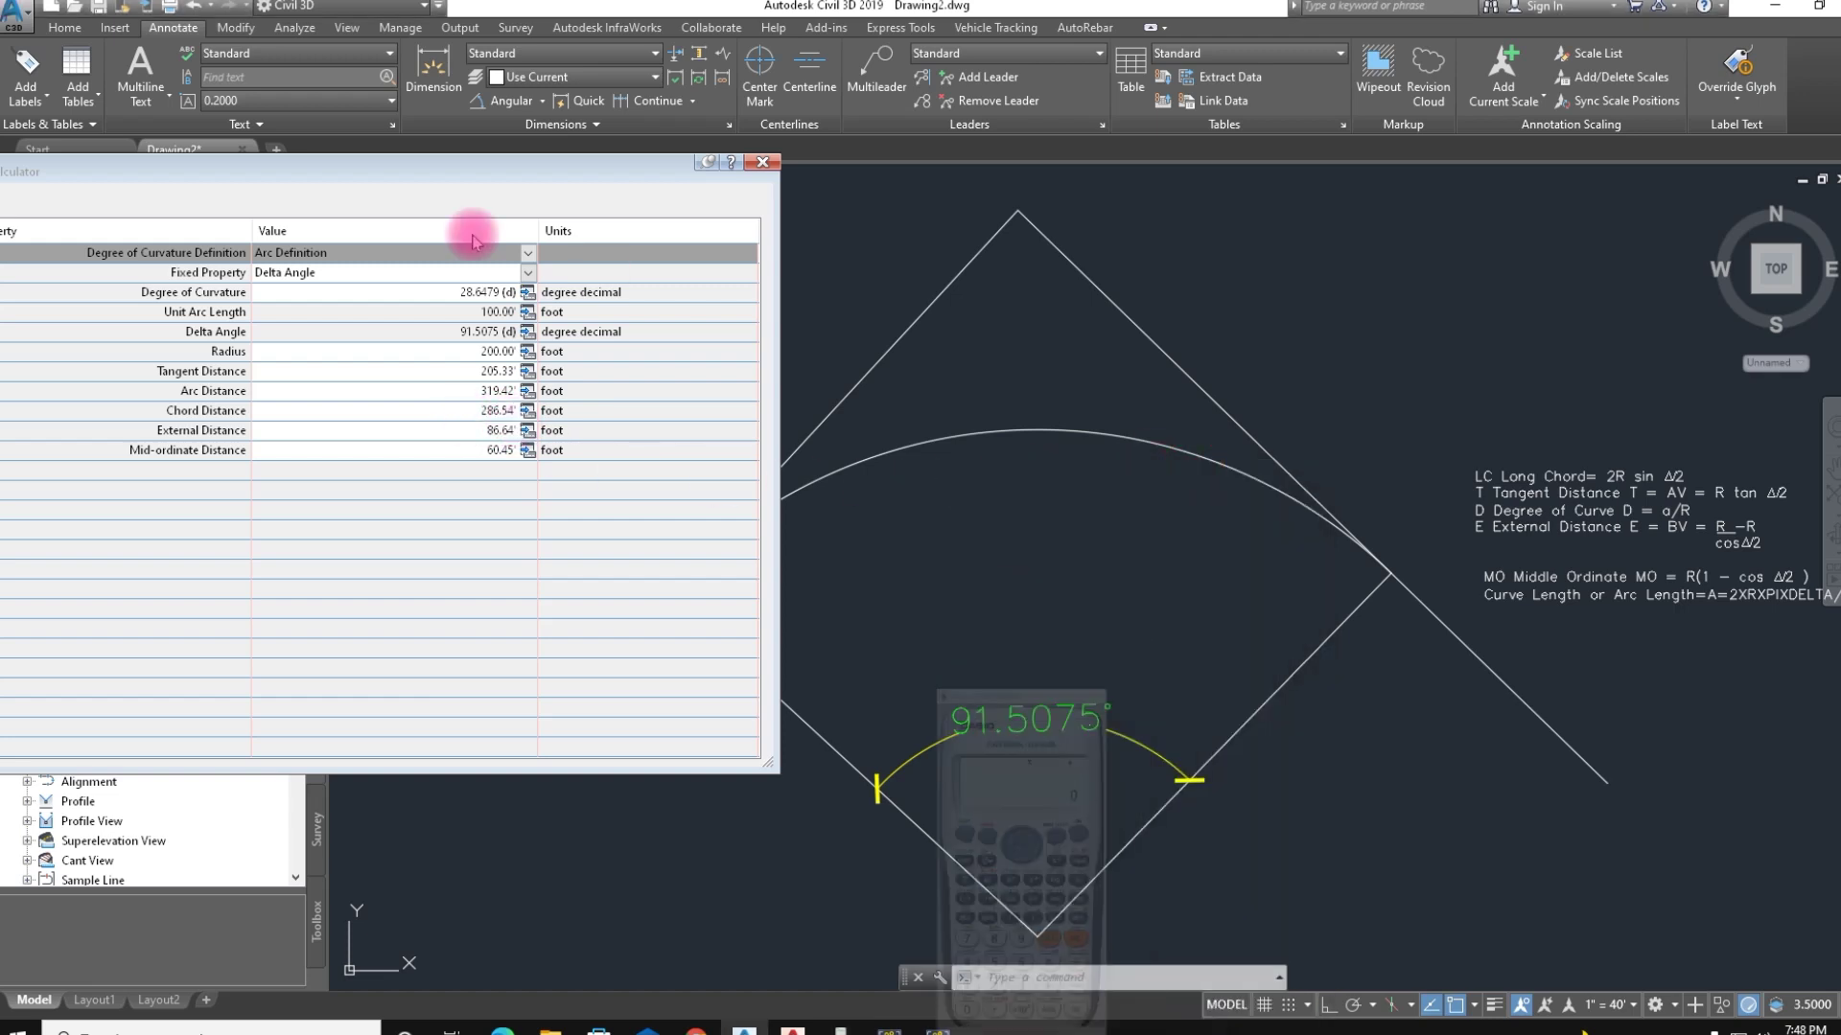
Add an aligned dimension for the long chord between the right and left tangent points of the arc
left_click(542, 100)
left_click(513, 169)
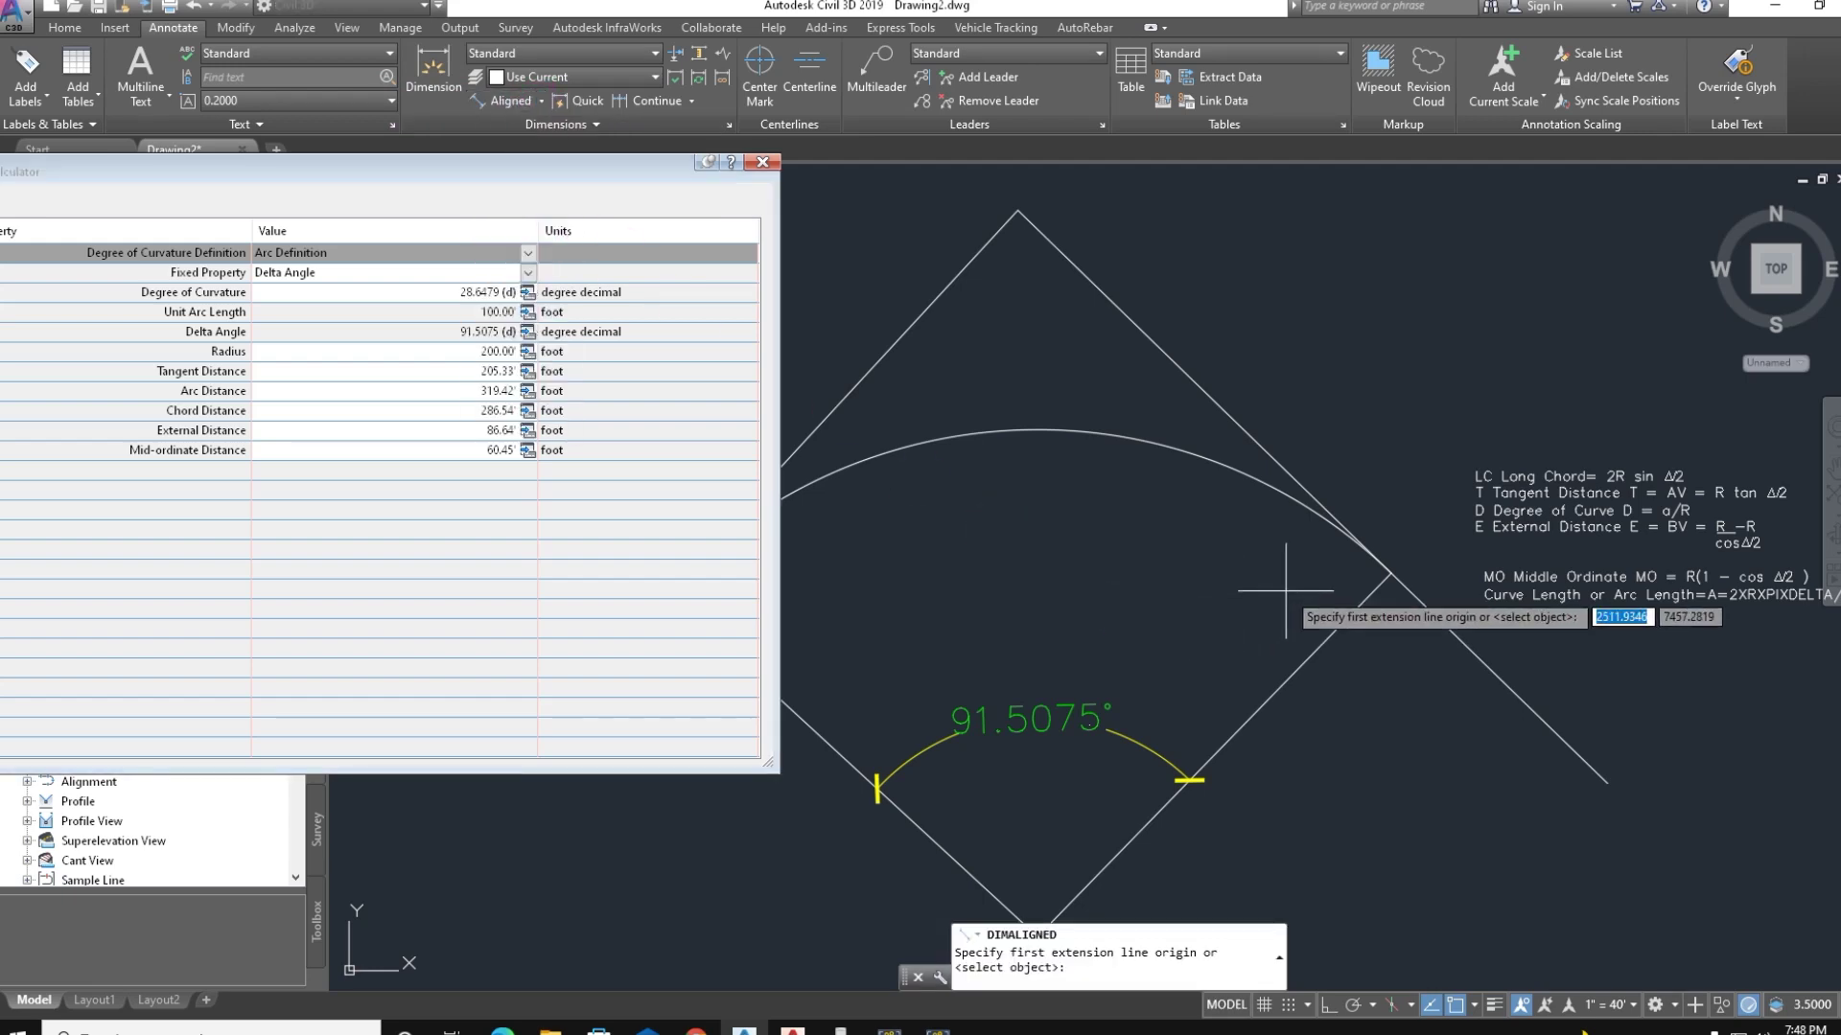
left_click(1391, 574)
scroll(1282, 608, "down", 2)
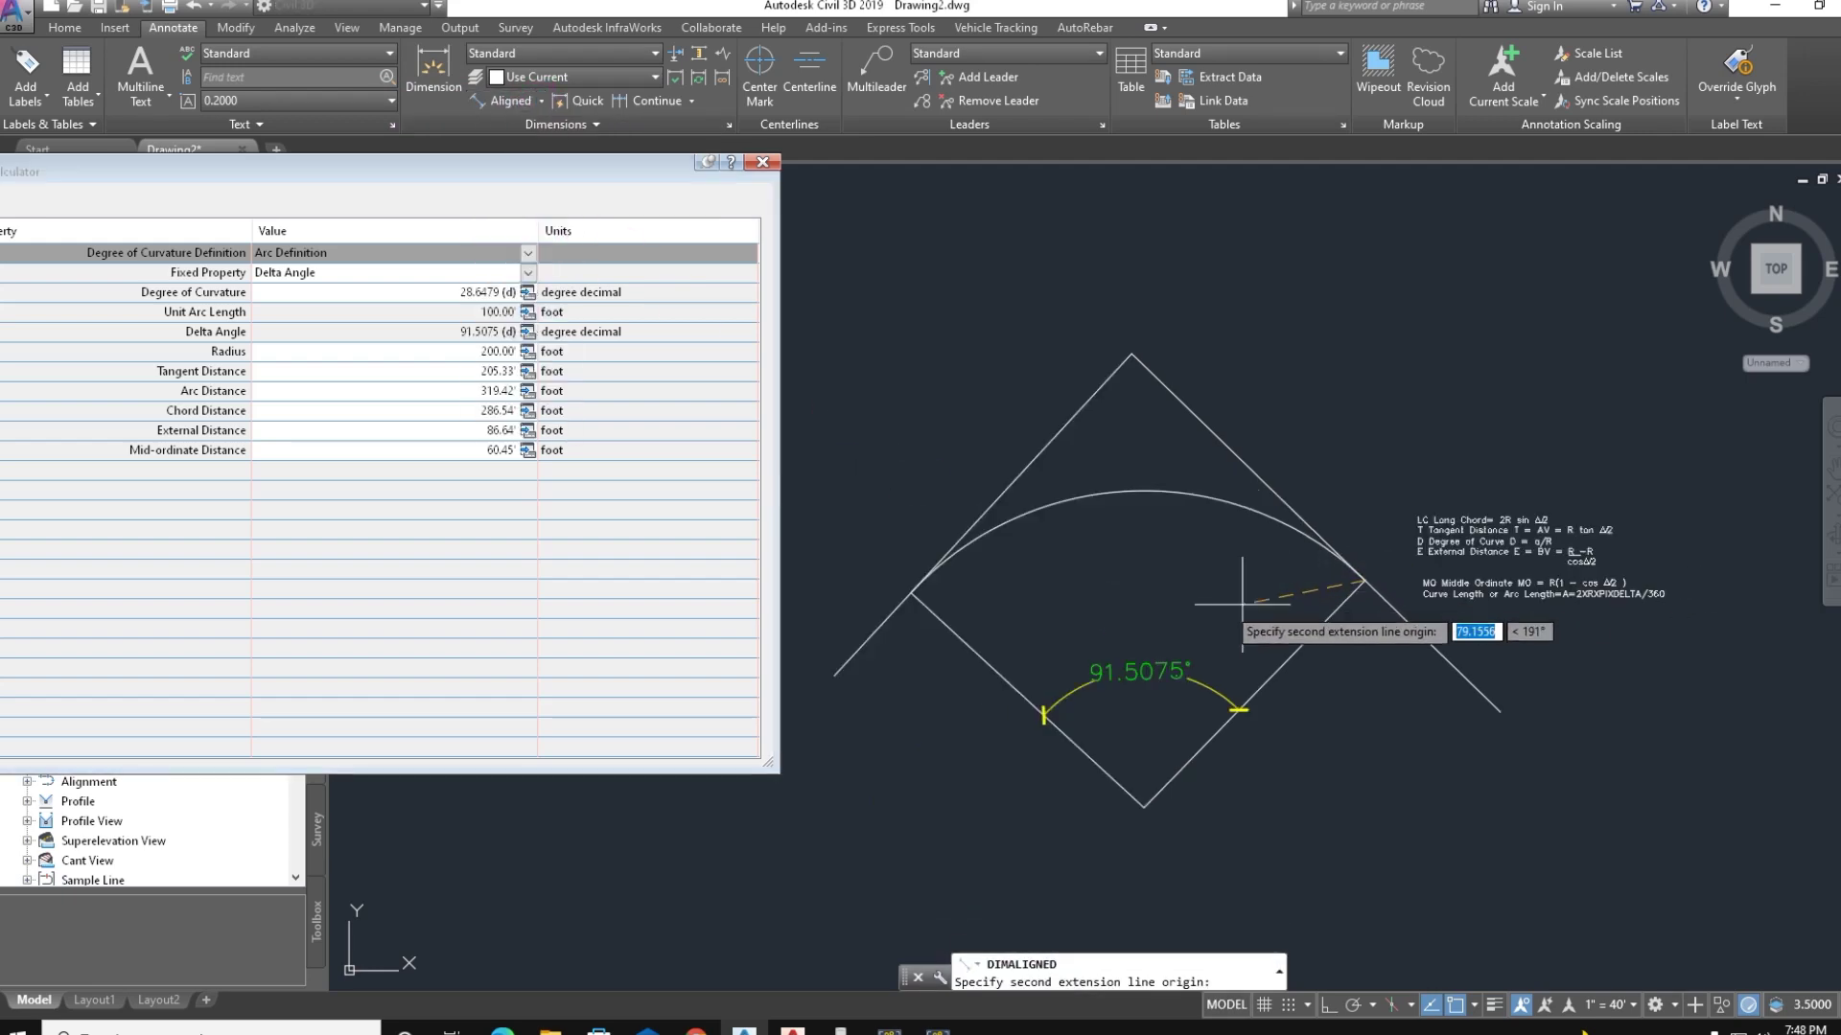
scroll(904, 604, "up", 2)
scroll(848, 584, "up", 2)
left_click(849, 583)
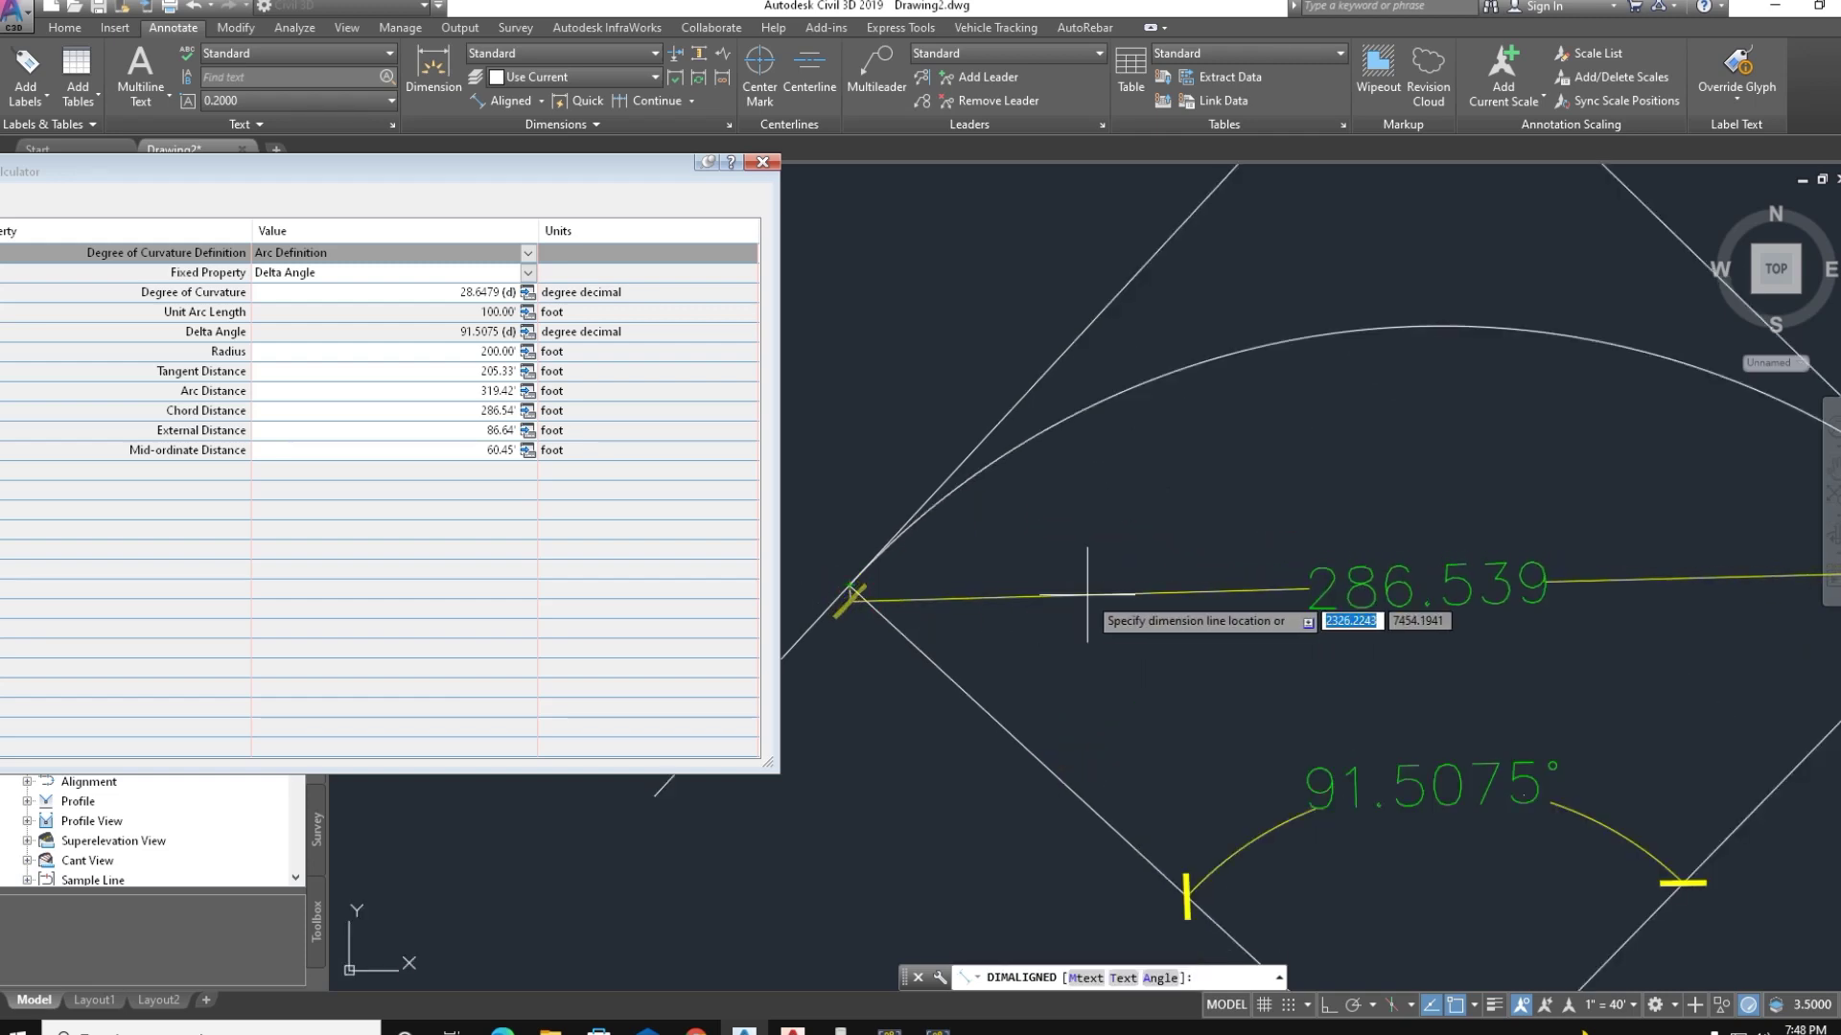
left_click(1128, 554)
mouse_move(1361, 595)
middle_mouse_down()
mouse_move(1112, 647)
mouse_move(1153, 638)
middle_mouse_up()
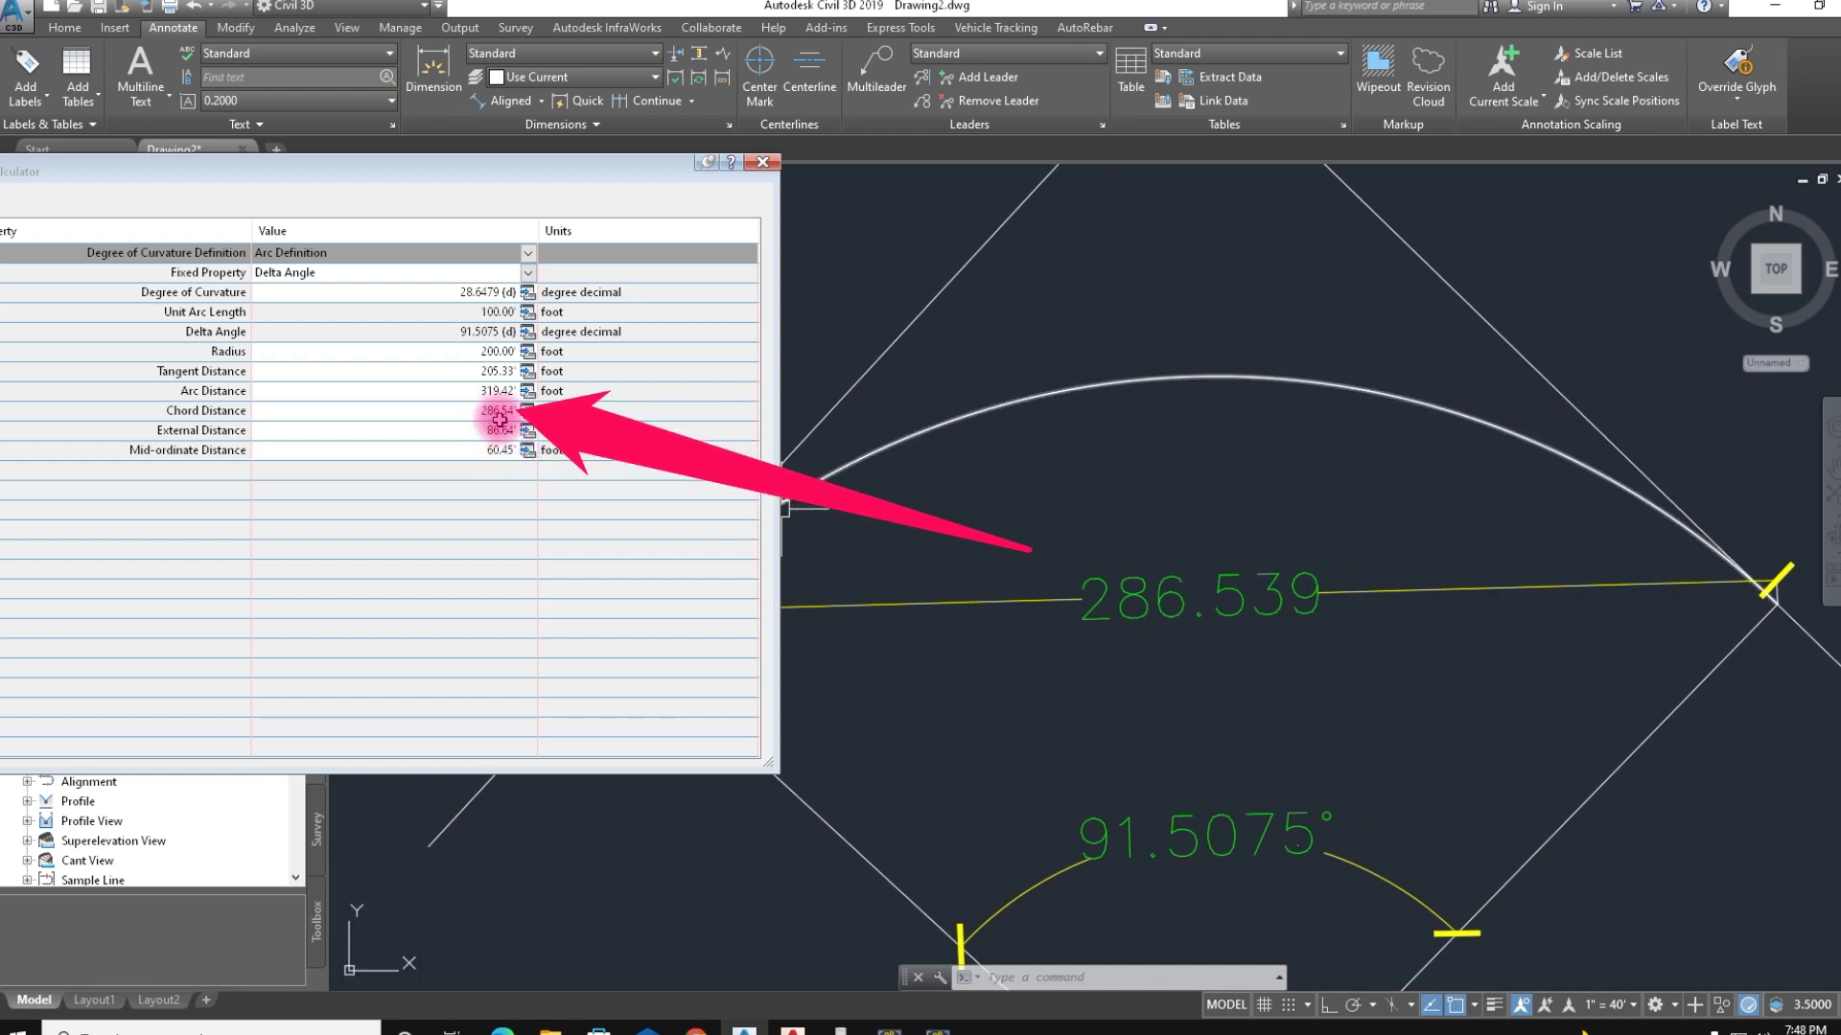
Switch to the fx-570VN PLUS calculator emulator and place its window between the Curve Calculator and the curve formulas
mouse_move(1281, 637)
middle_mouse_down()
mouse_move(1167, 636)
mouse_move(1014, 588)
mouse_move(661, 604)
middle_mouse_up()
middle_click_drag(1458, 607, 1151, 645)
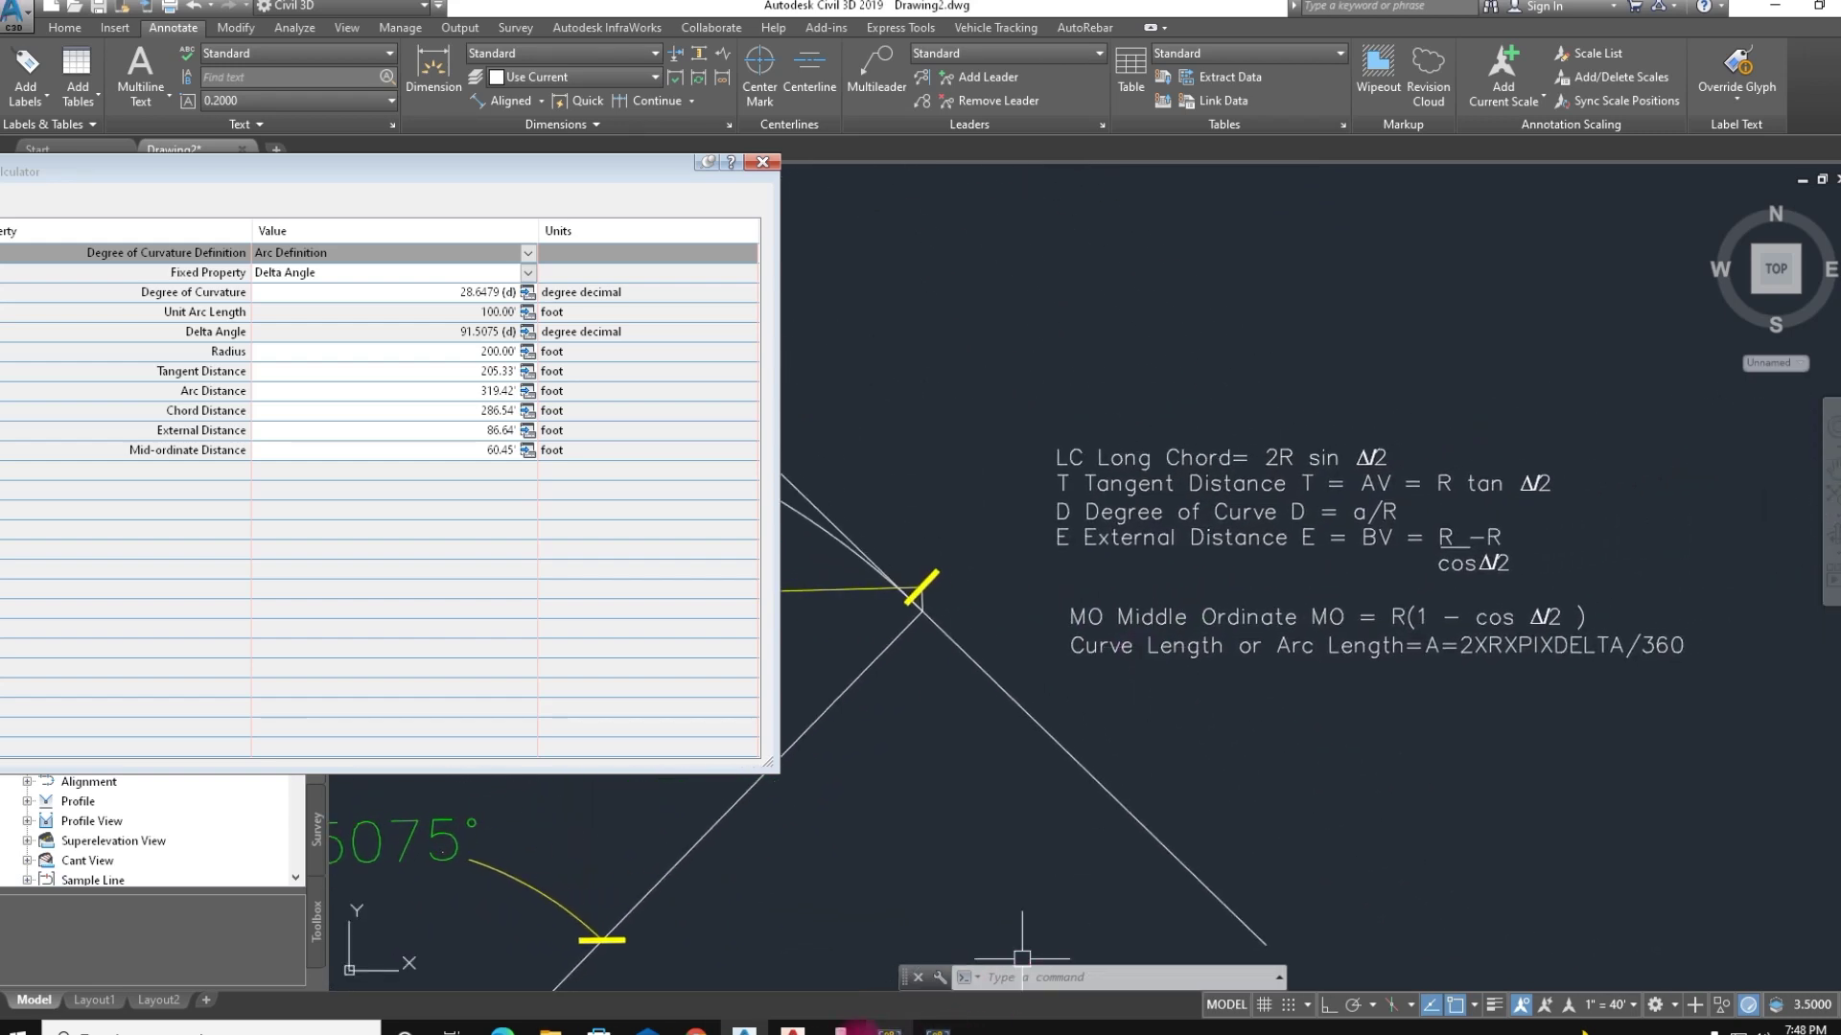
left_click(842, 1028)
left_click_drag(1163, 460, 774, 518)
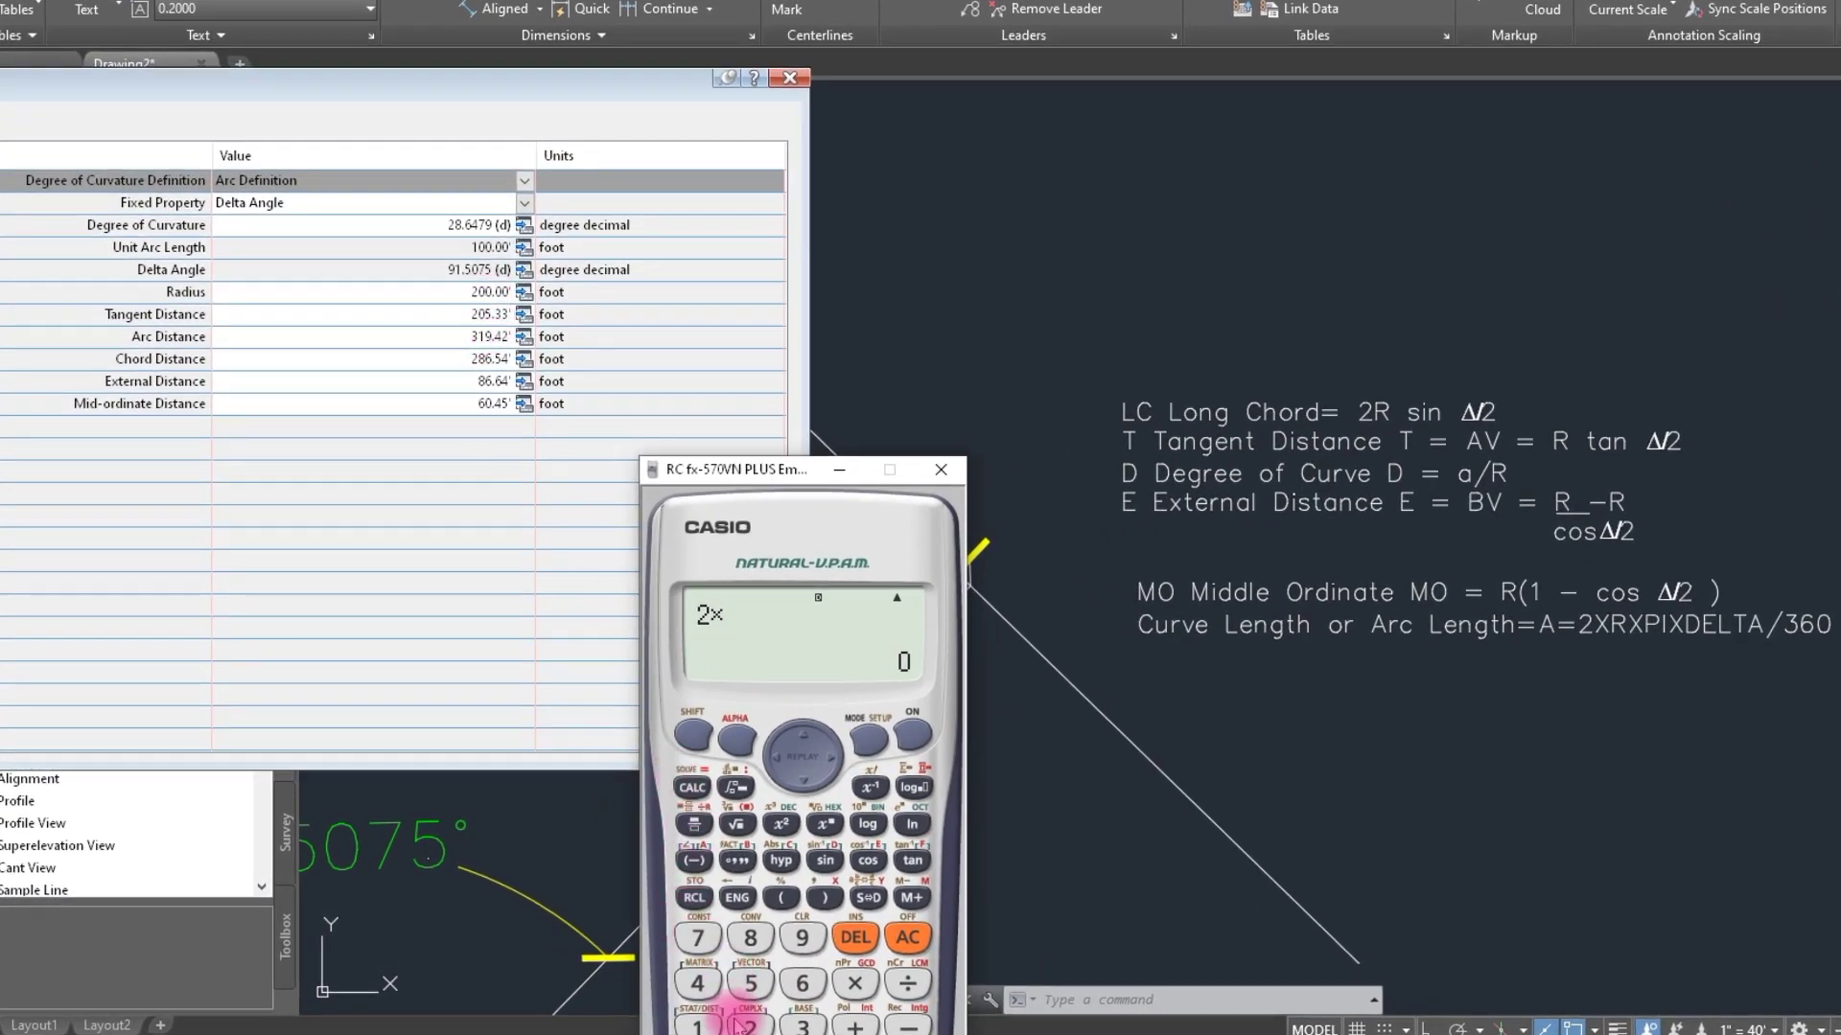
Compute the long chord with its listed formula, entering 2×200×sin(91.5057÷2) in the scientific calculator
left_click(869, 984)
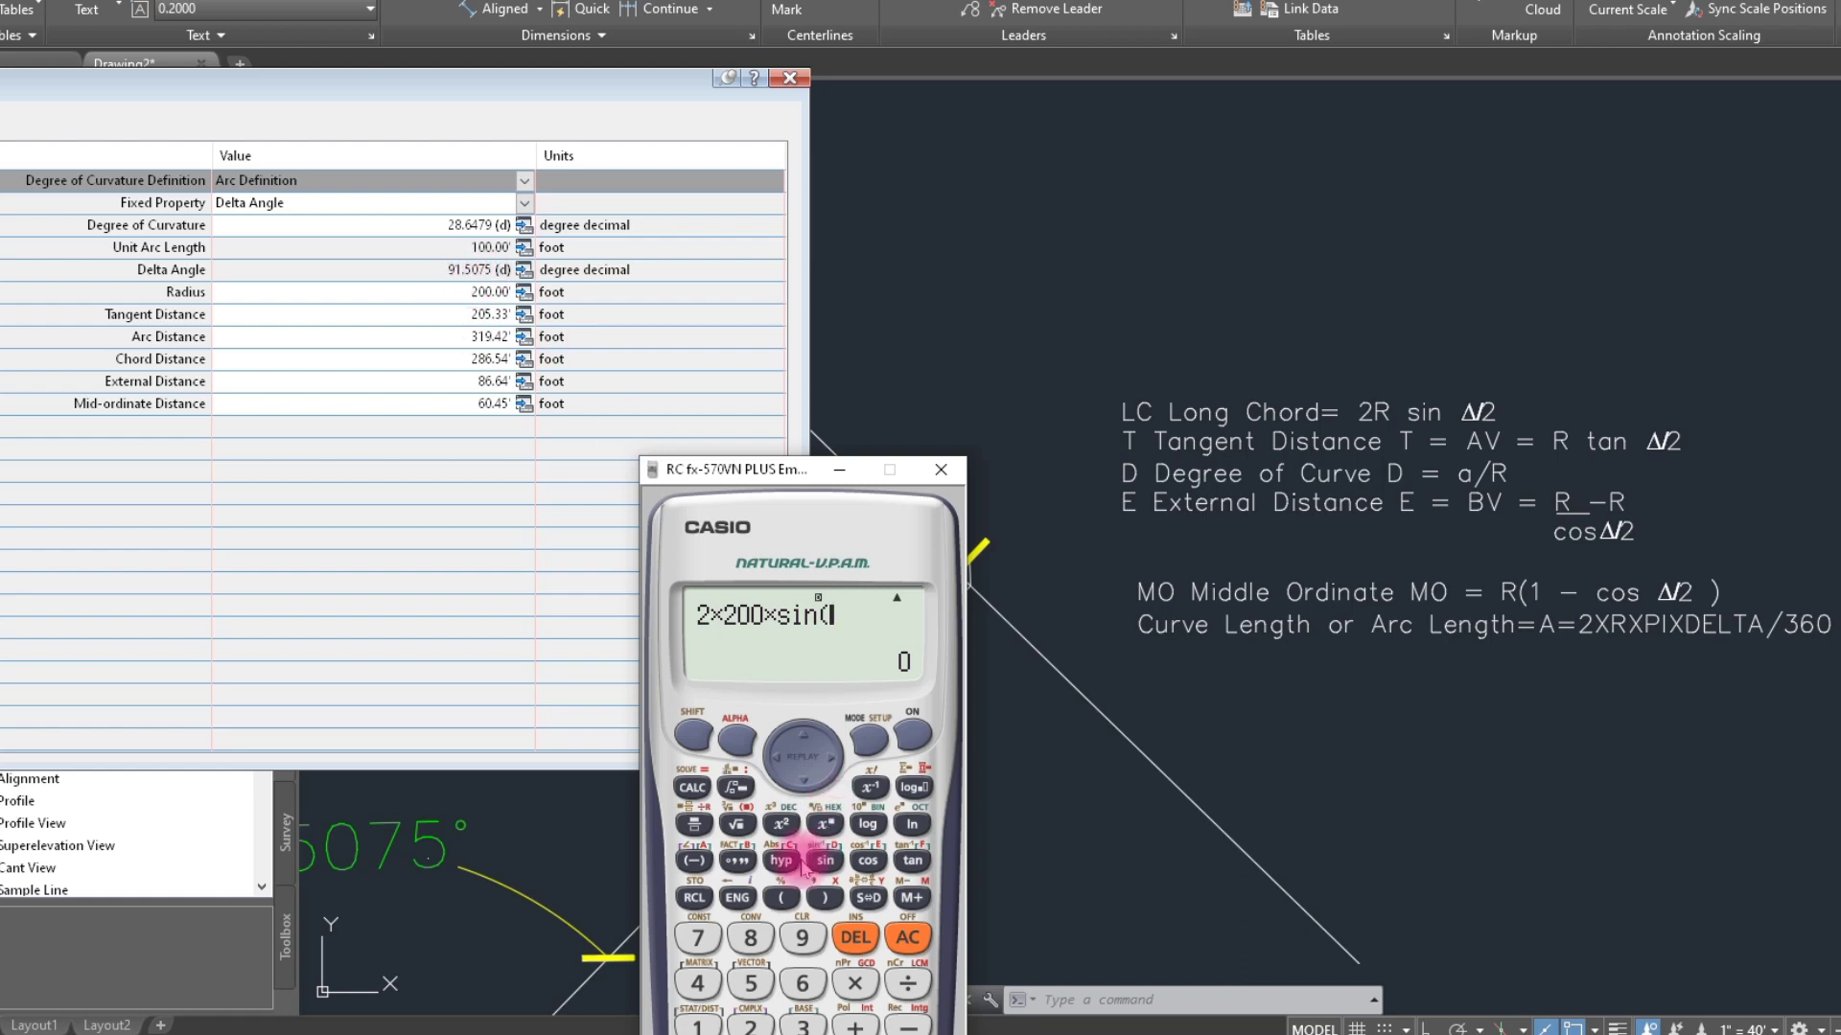
left_click(841, 947)
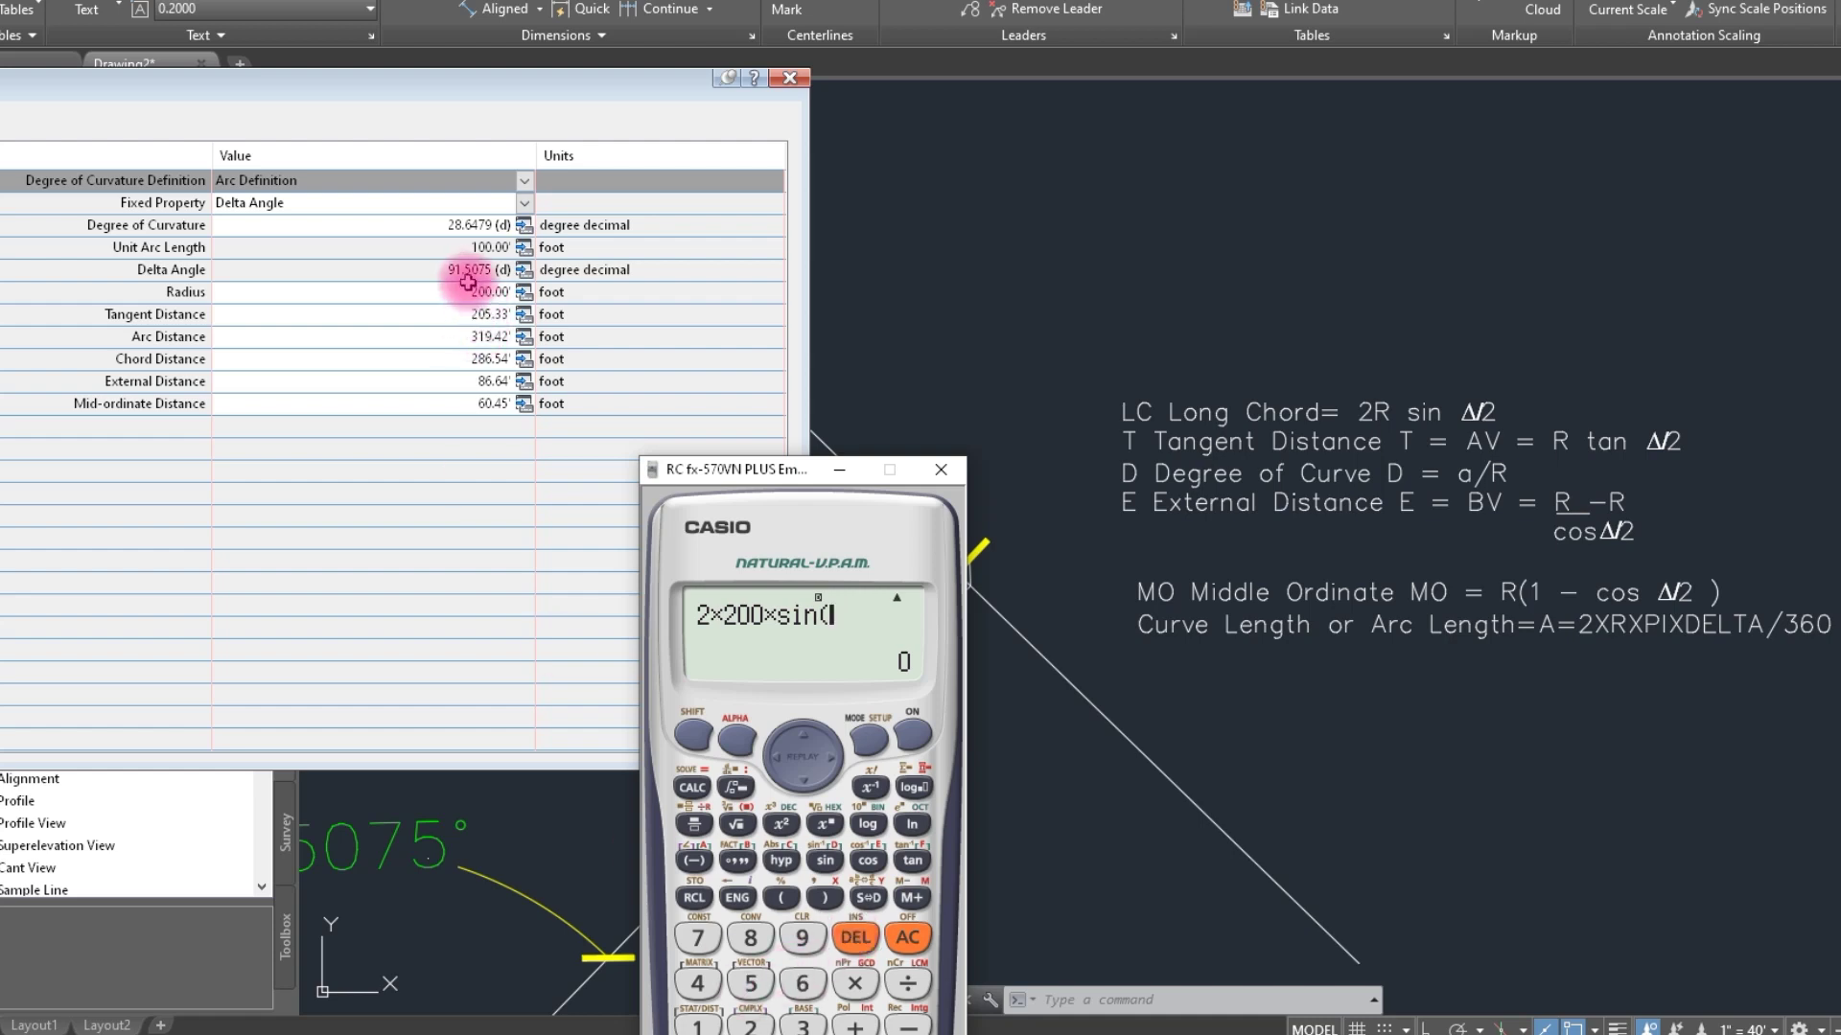
left_click(788, 947)
left_click(697, 1026)
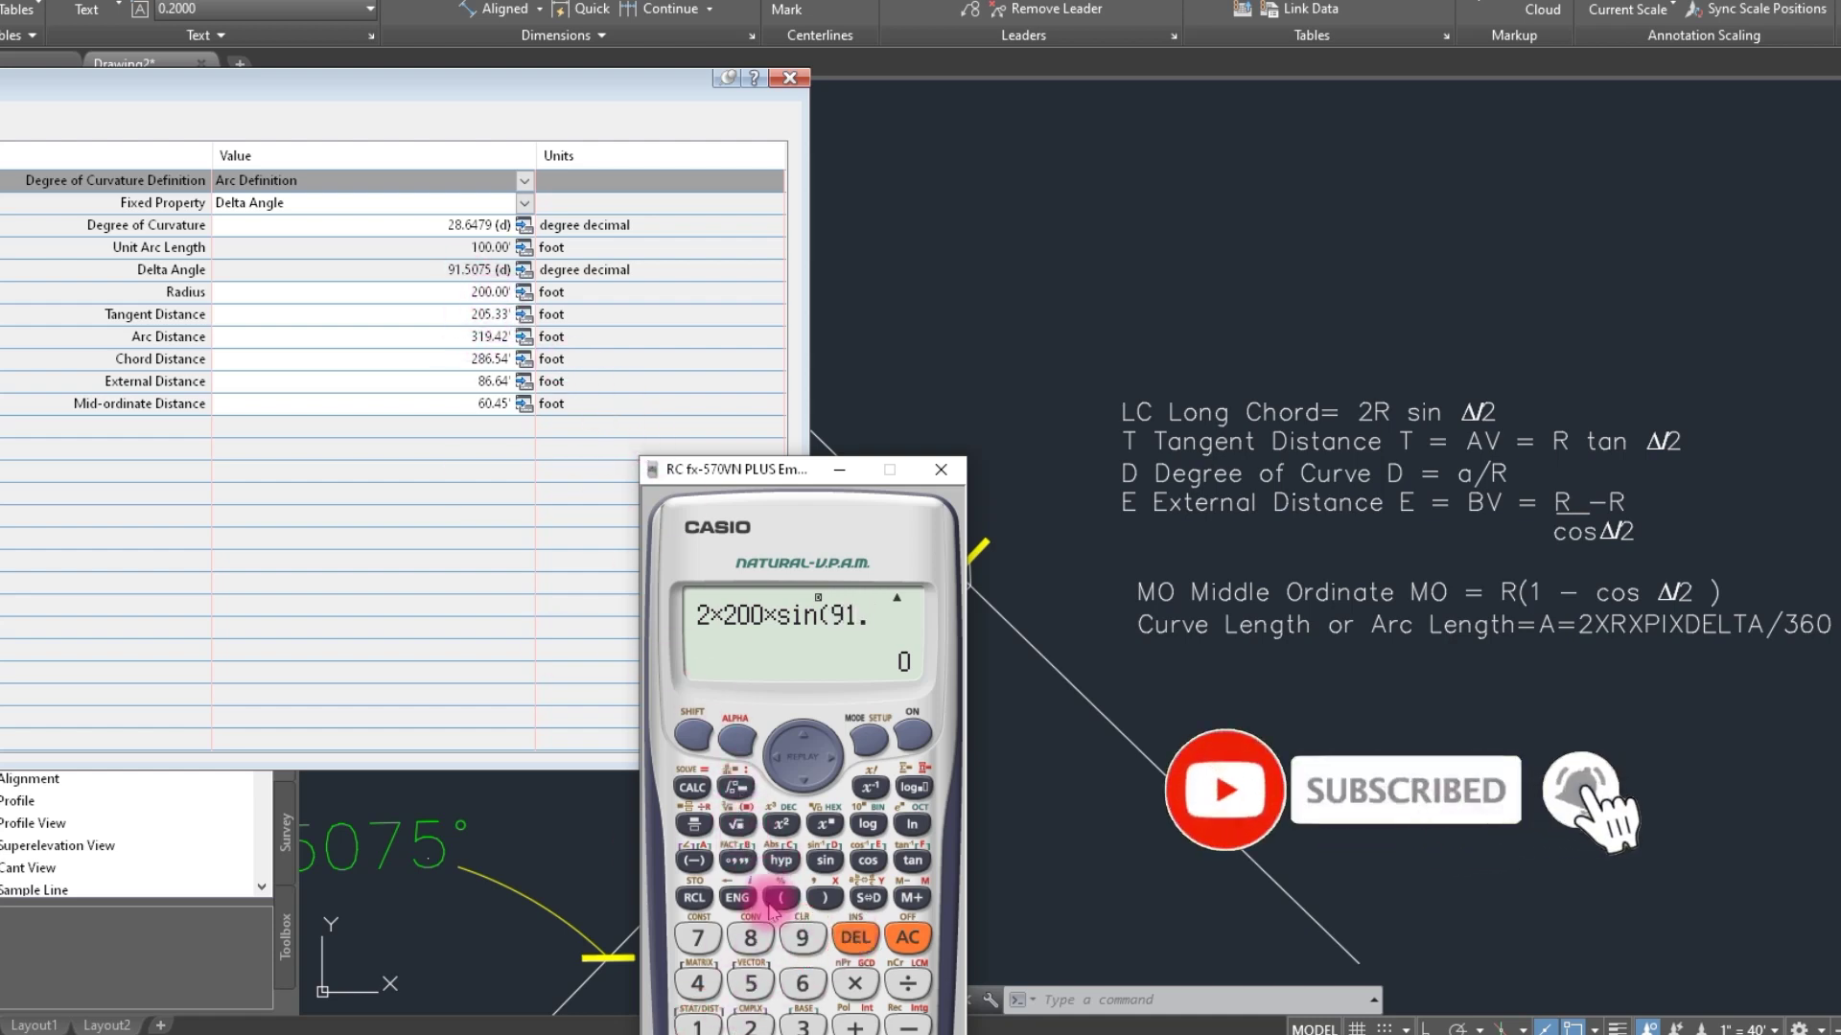
left_click(752, 983)
left_click(751, 983)
left_click(697, 938)
left_click(901, 984)
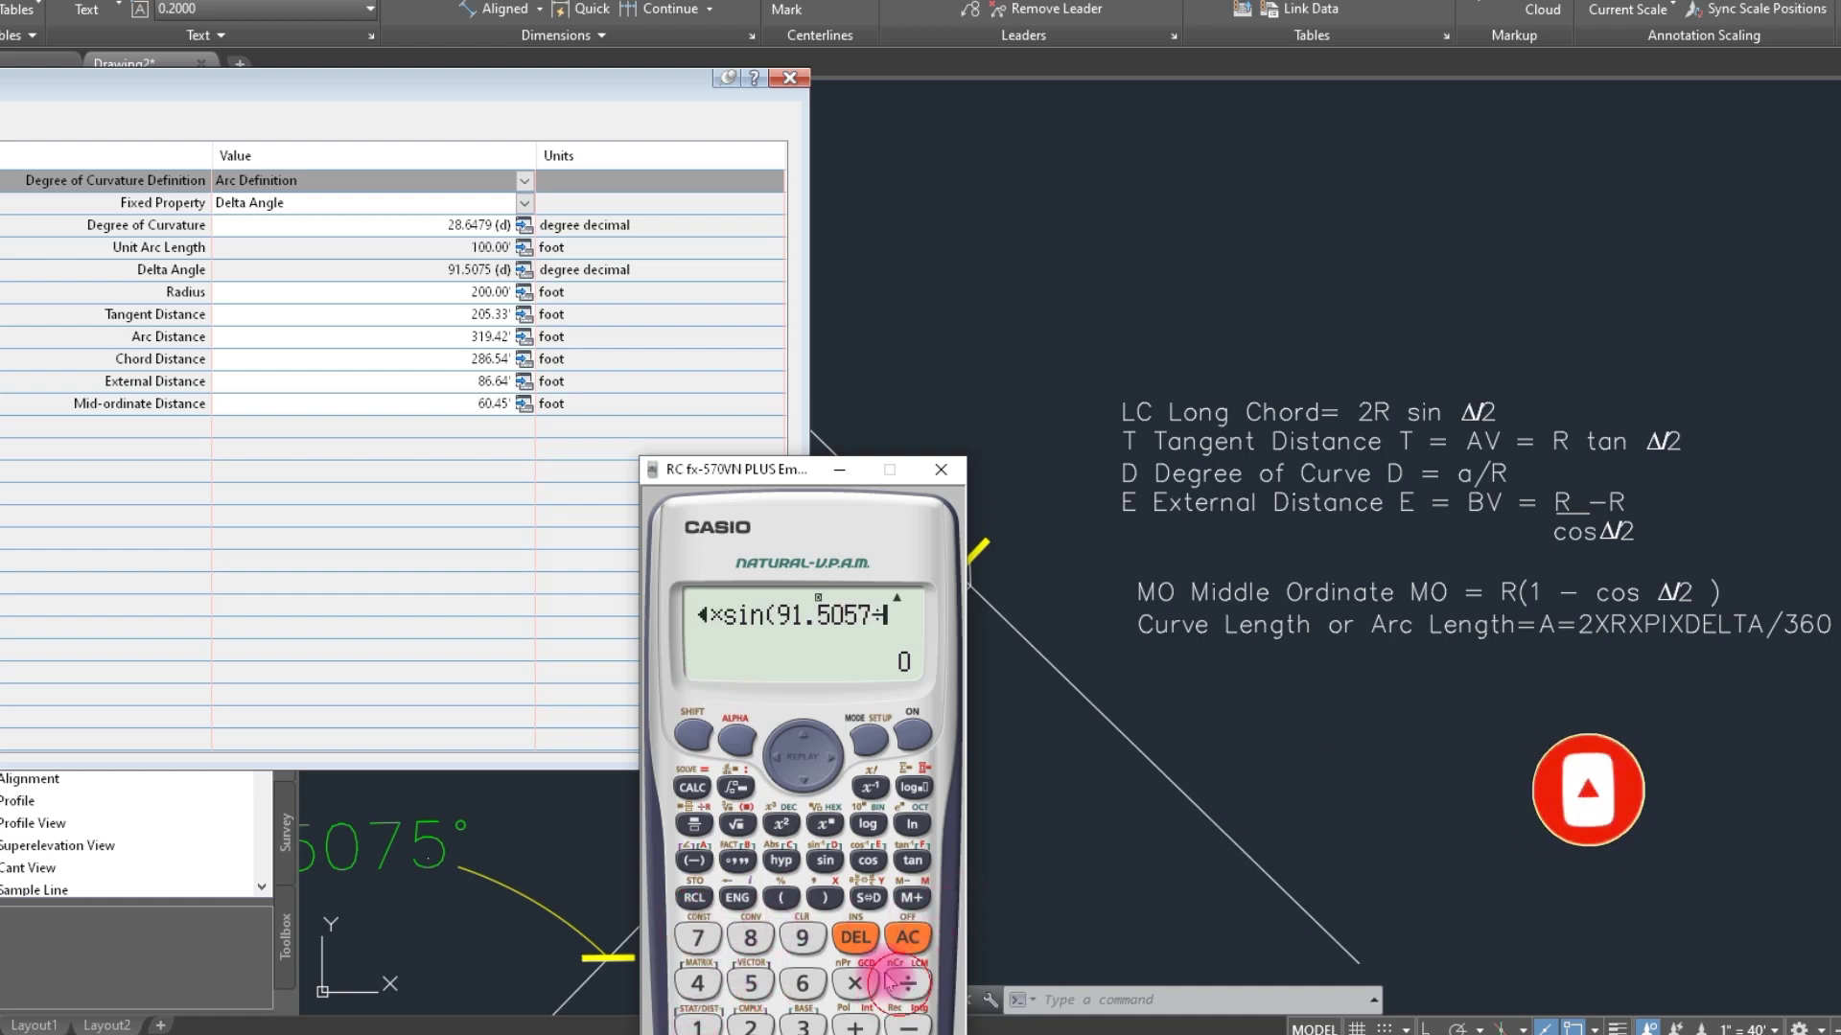
left_click(750, 1024)
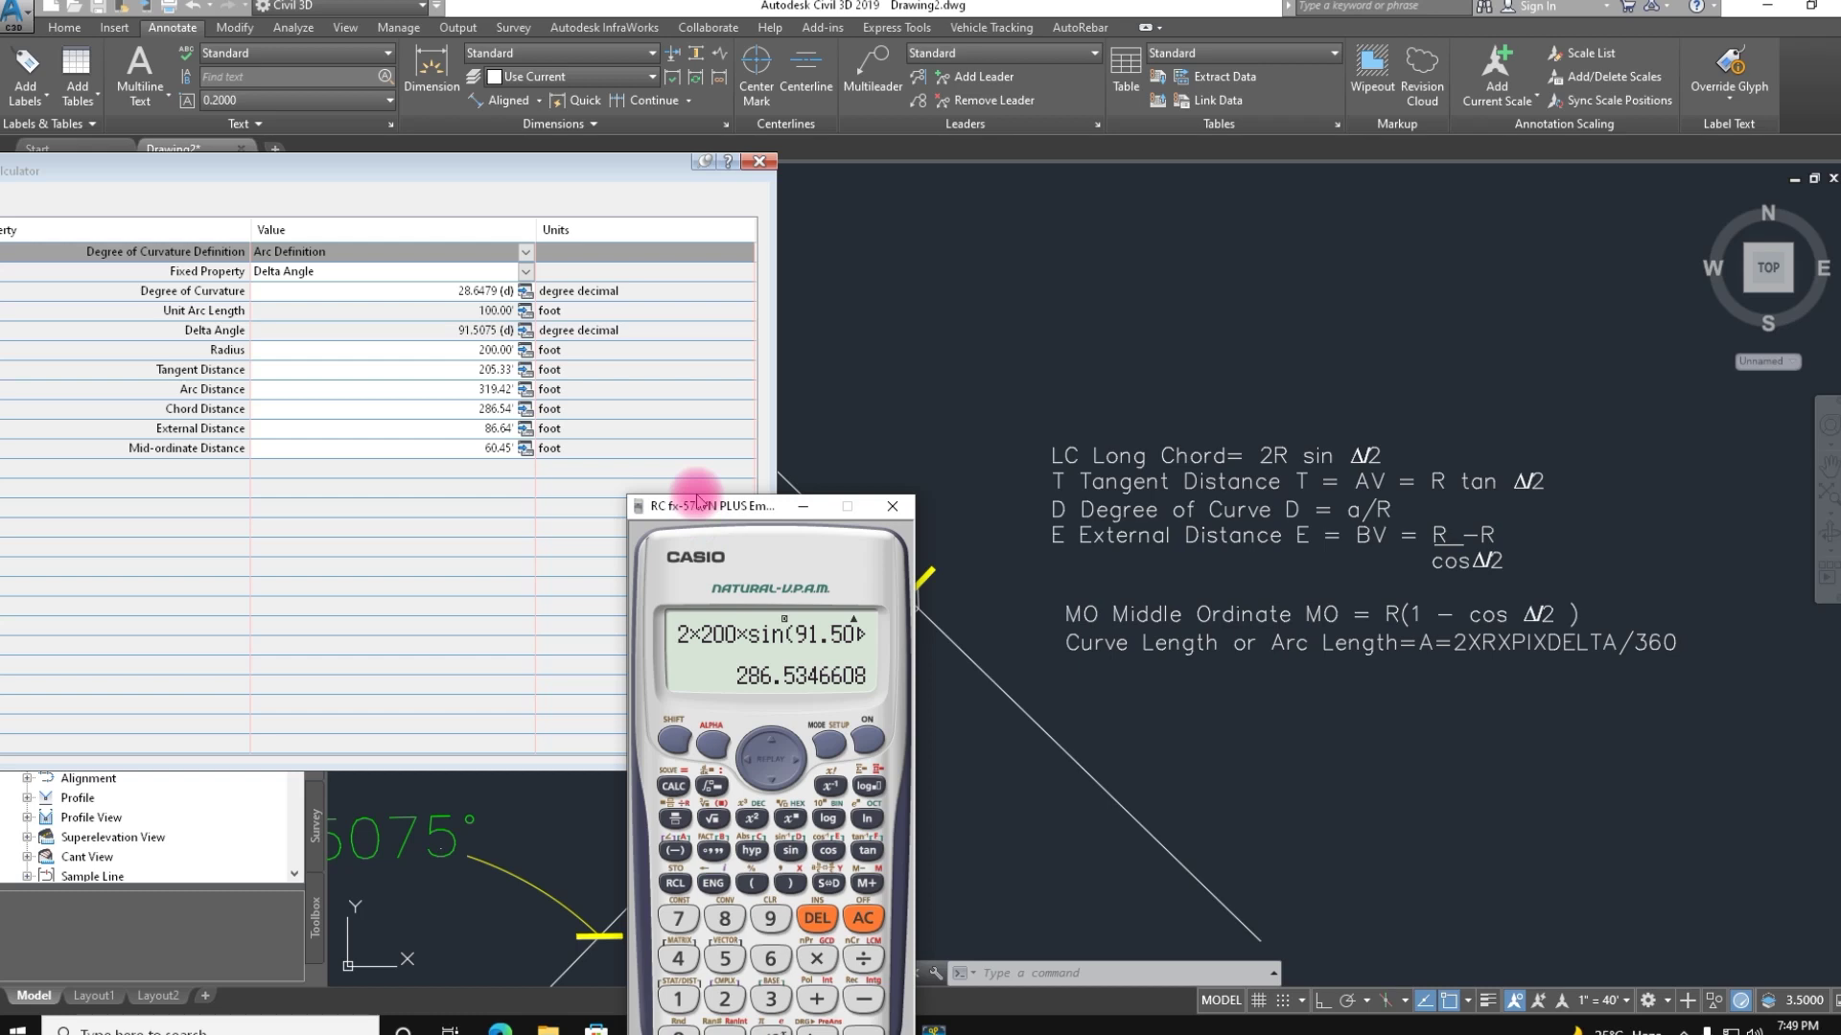
Move the scientific calculator onto the formulas' side and shift the Curve Calculator so that its full table shows
mouse_move(707, 515)
left_mouse_down()
mouse_move(1270, 537)
mouse_move(1285, 491)
left_mouse_up()
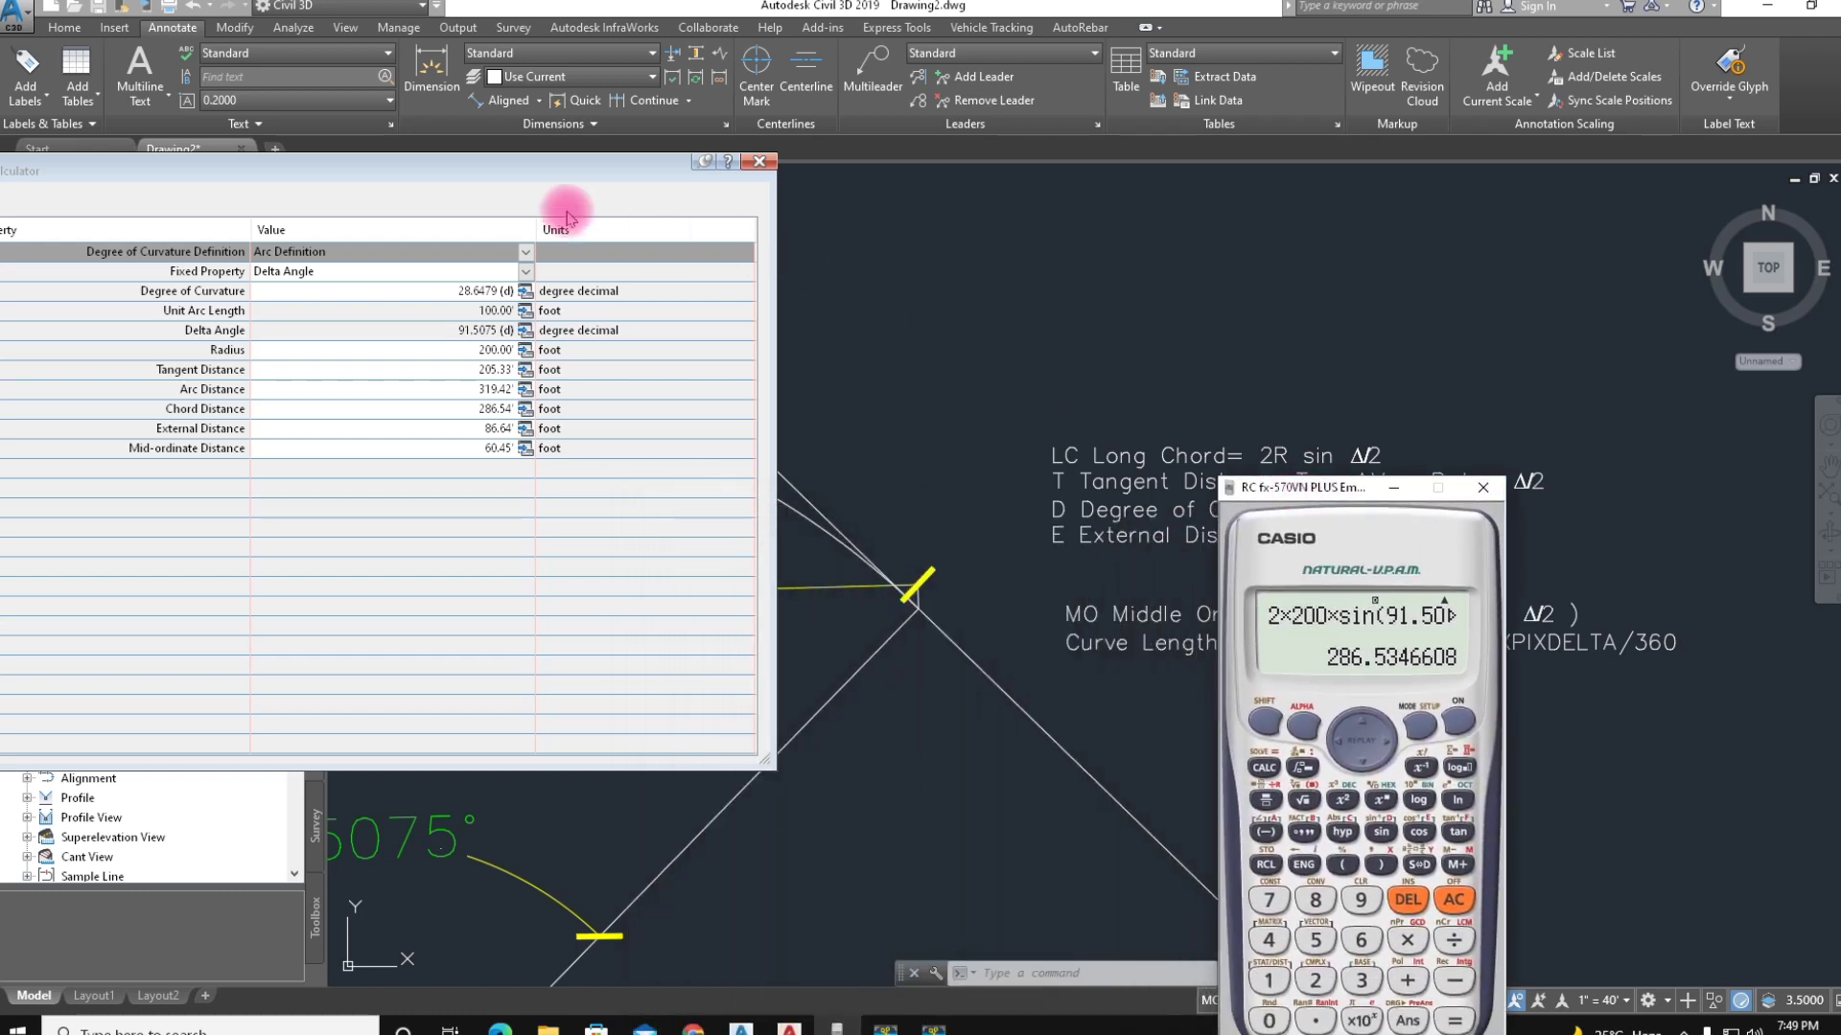
left_click(451, 173)
left_click_drag(451, 173, 517, 124)
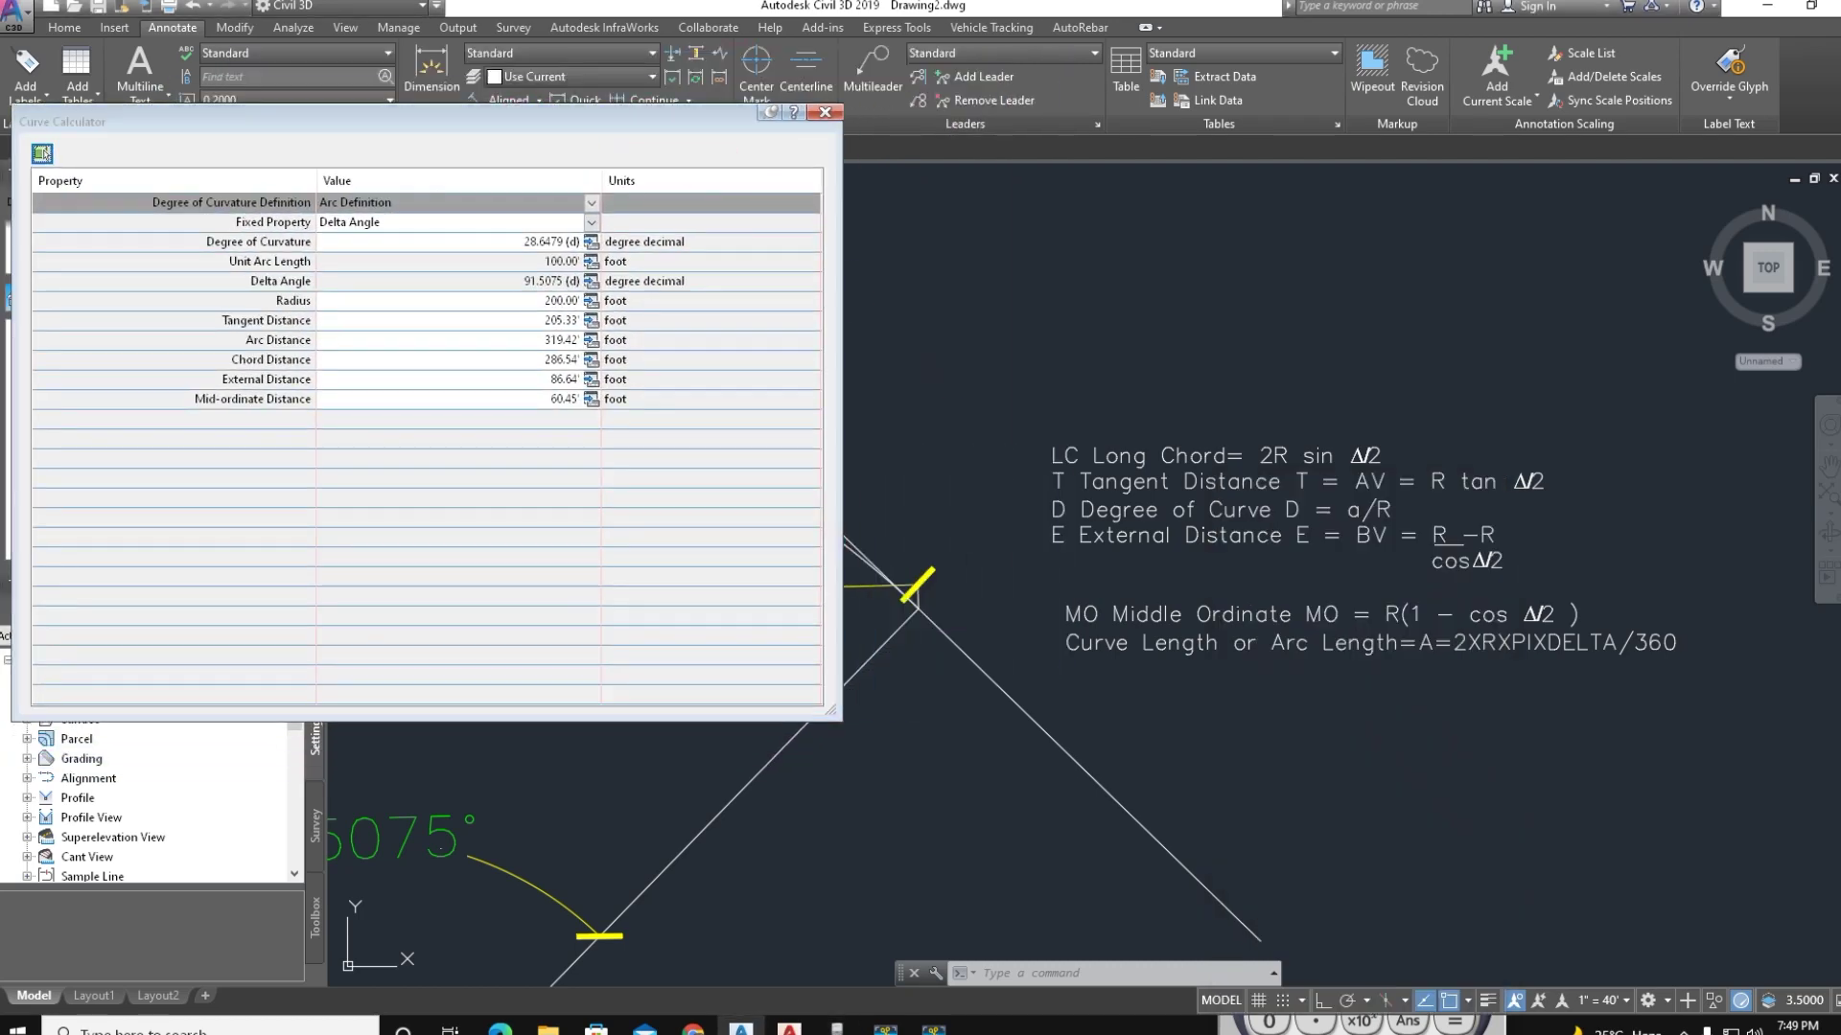
Delete the aligned dimension of the long chord from the drawing
scroll(1109, 766, "down", 5)
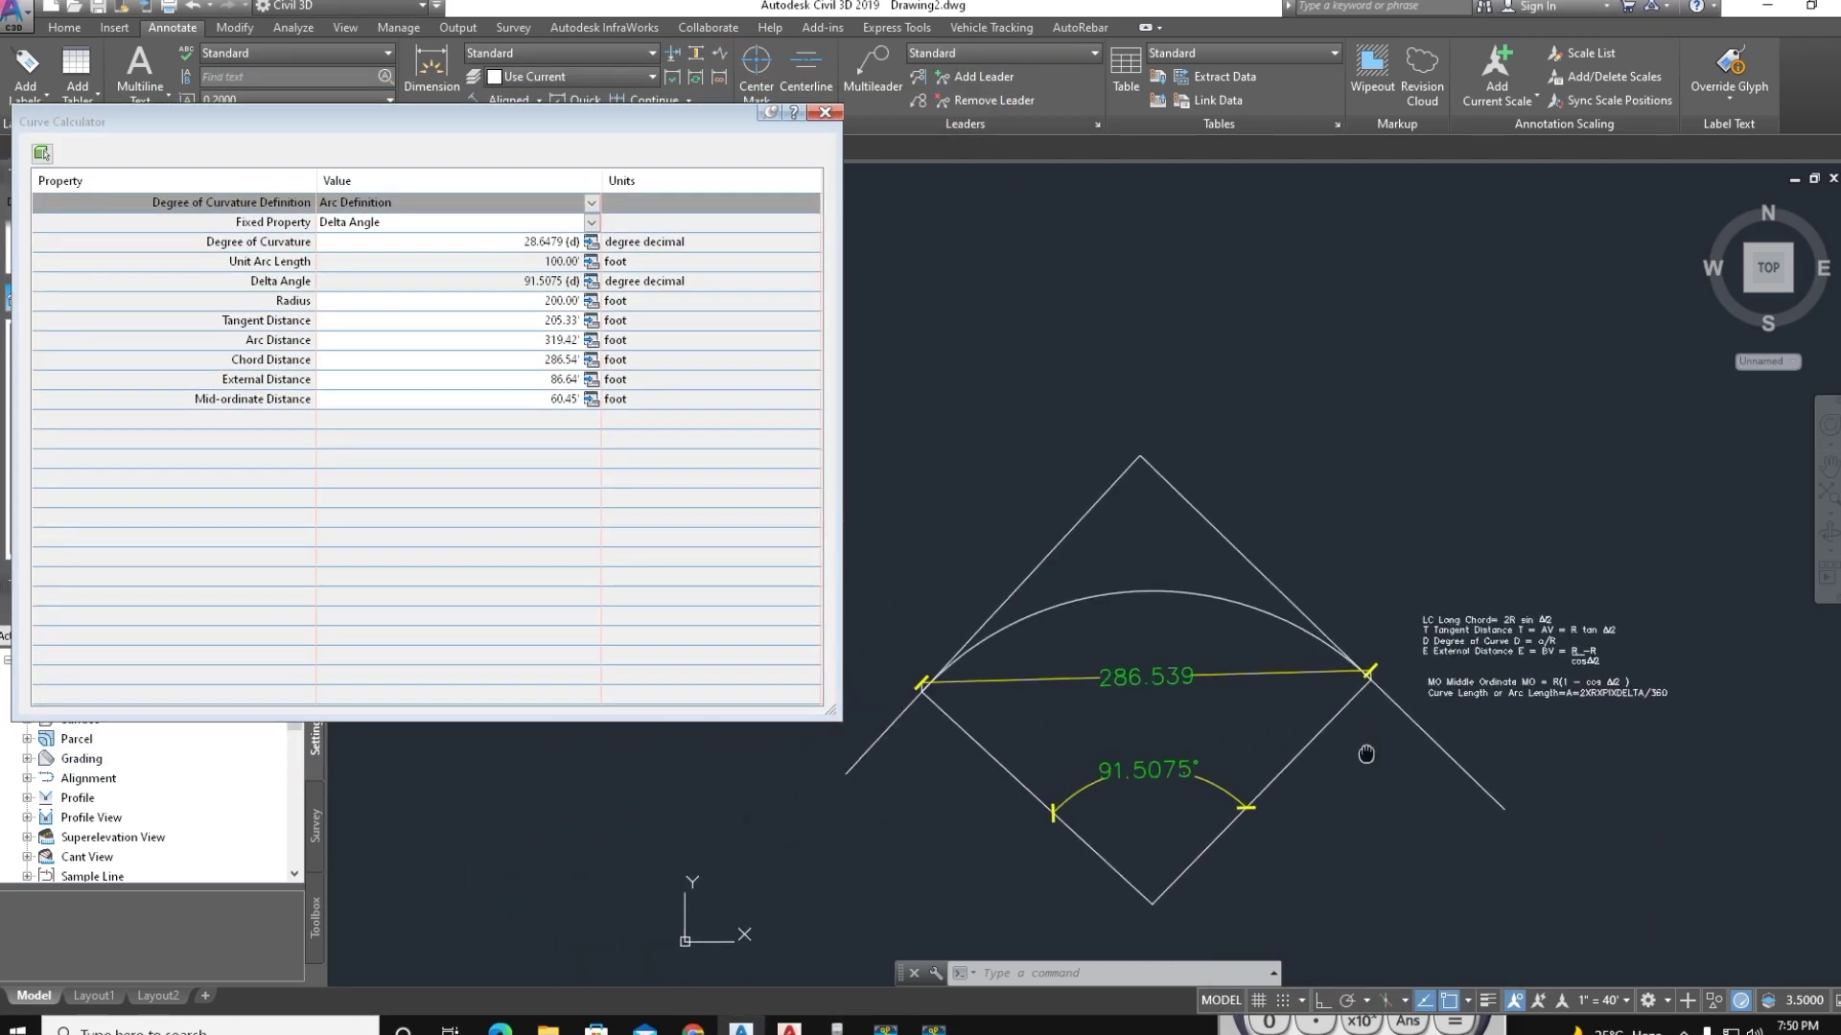
scroll(1056, 741, "up", 2)
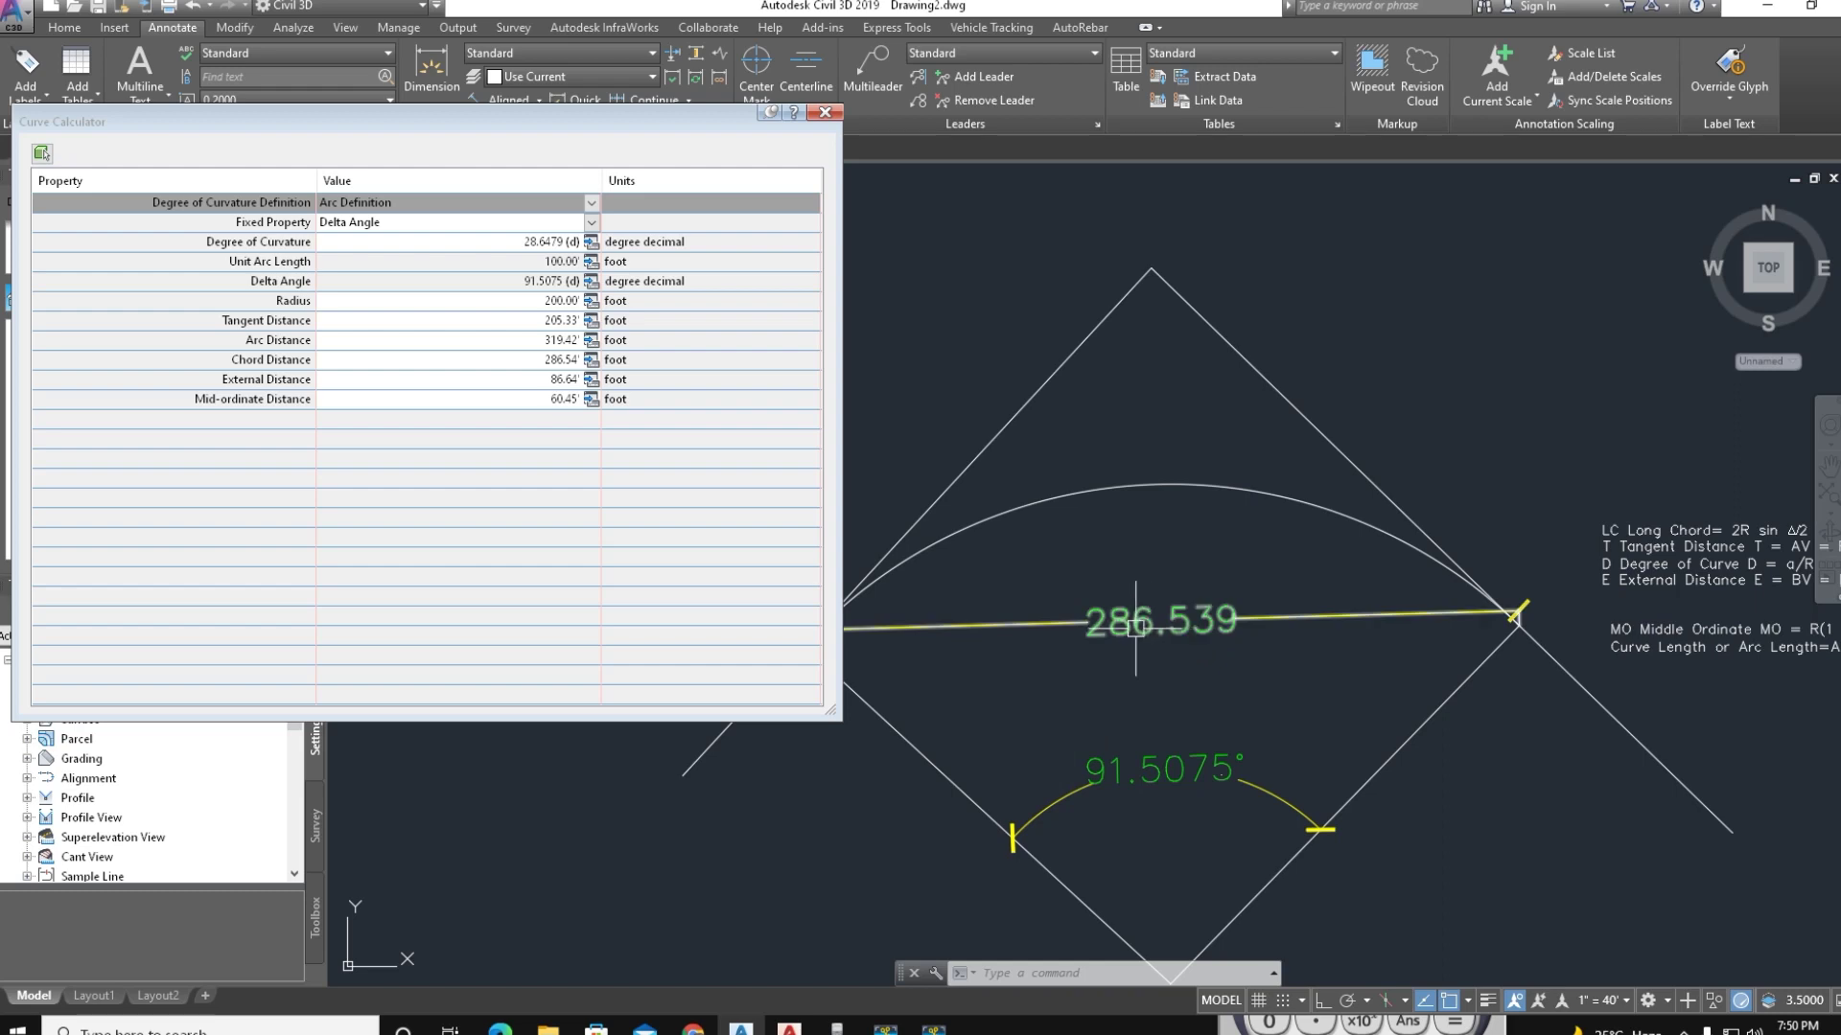
middle_click_drag(1245, 649, 1003, 661)
key("ctrl+z")
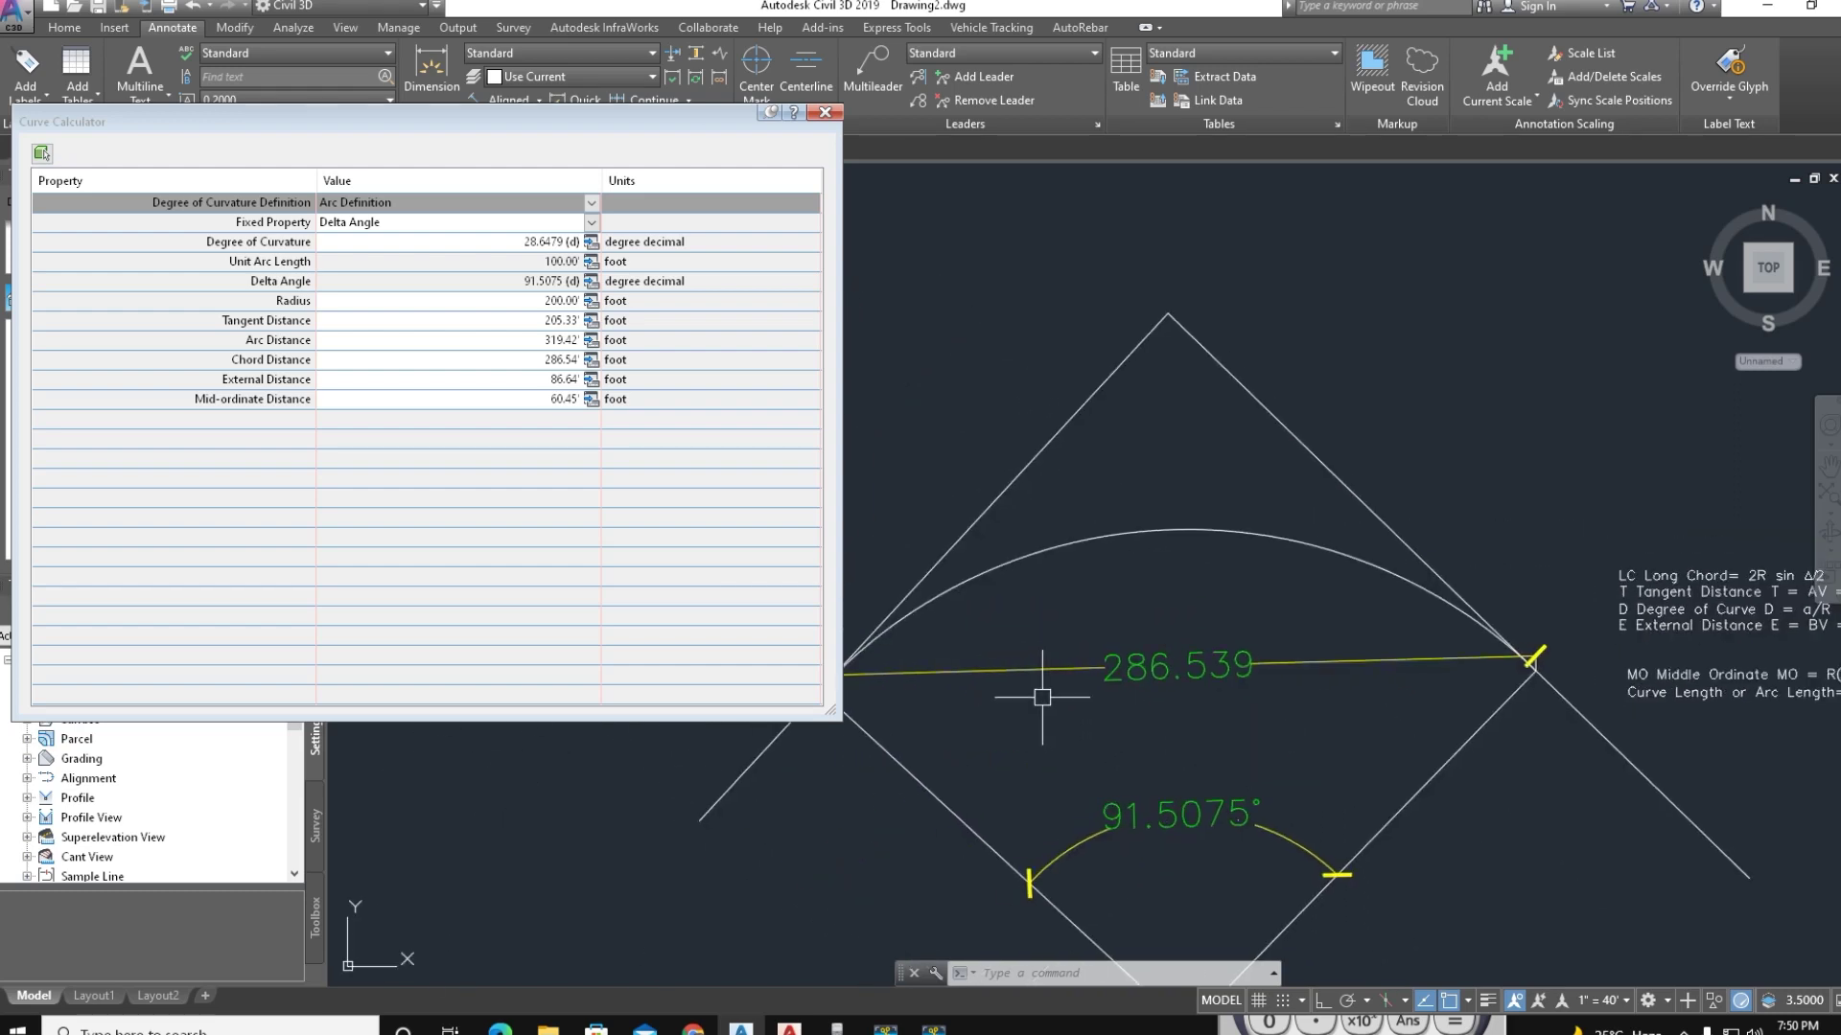
left_click(1035, 668)
key("Delete")
middle_click_drag(1044, 657, 1173, 719)
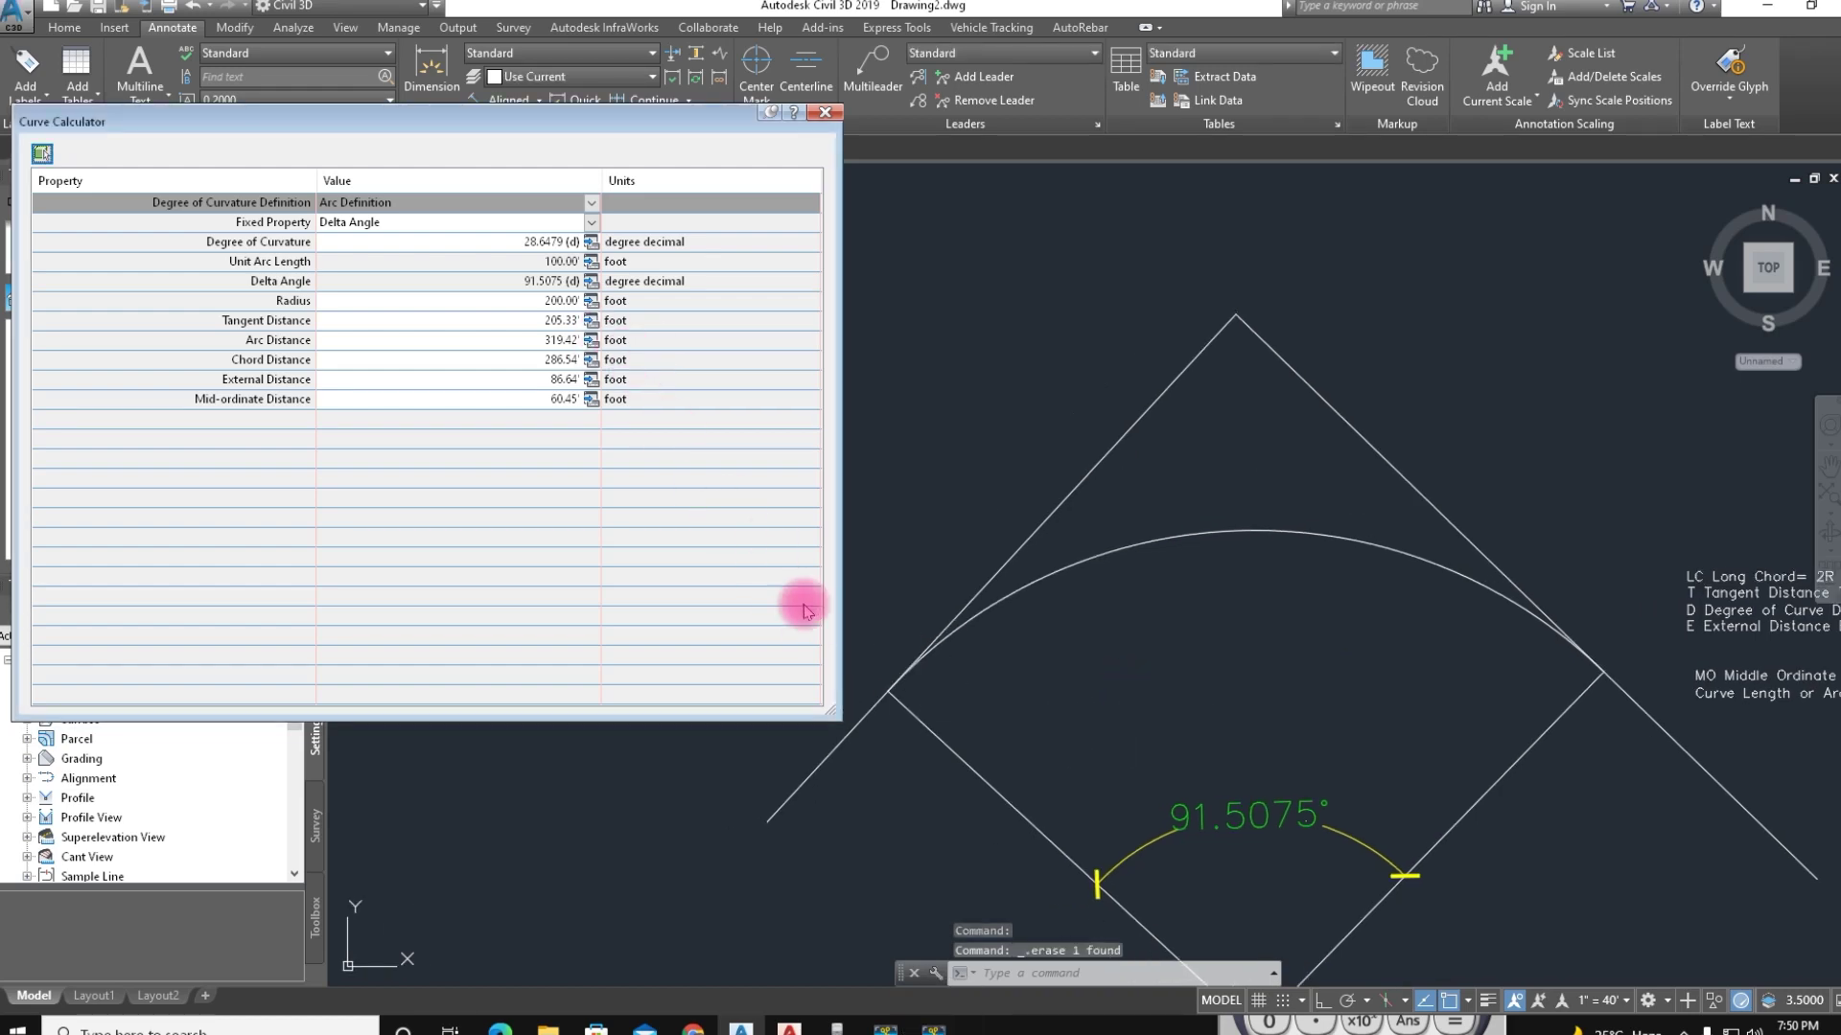
key("l")
key("space")
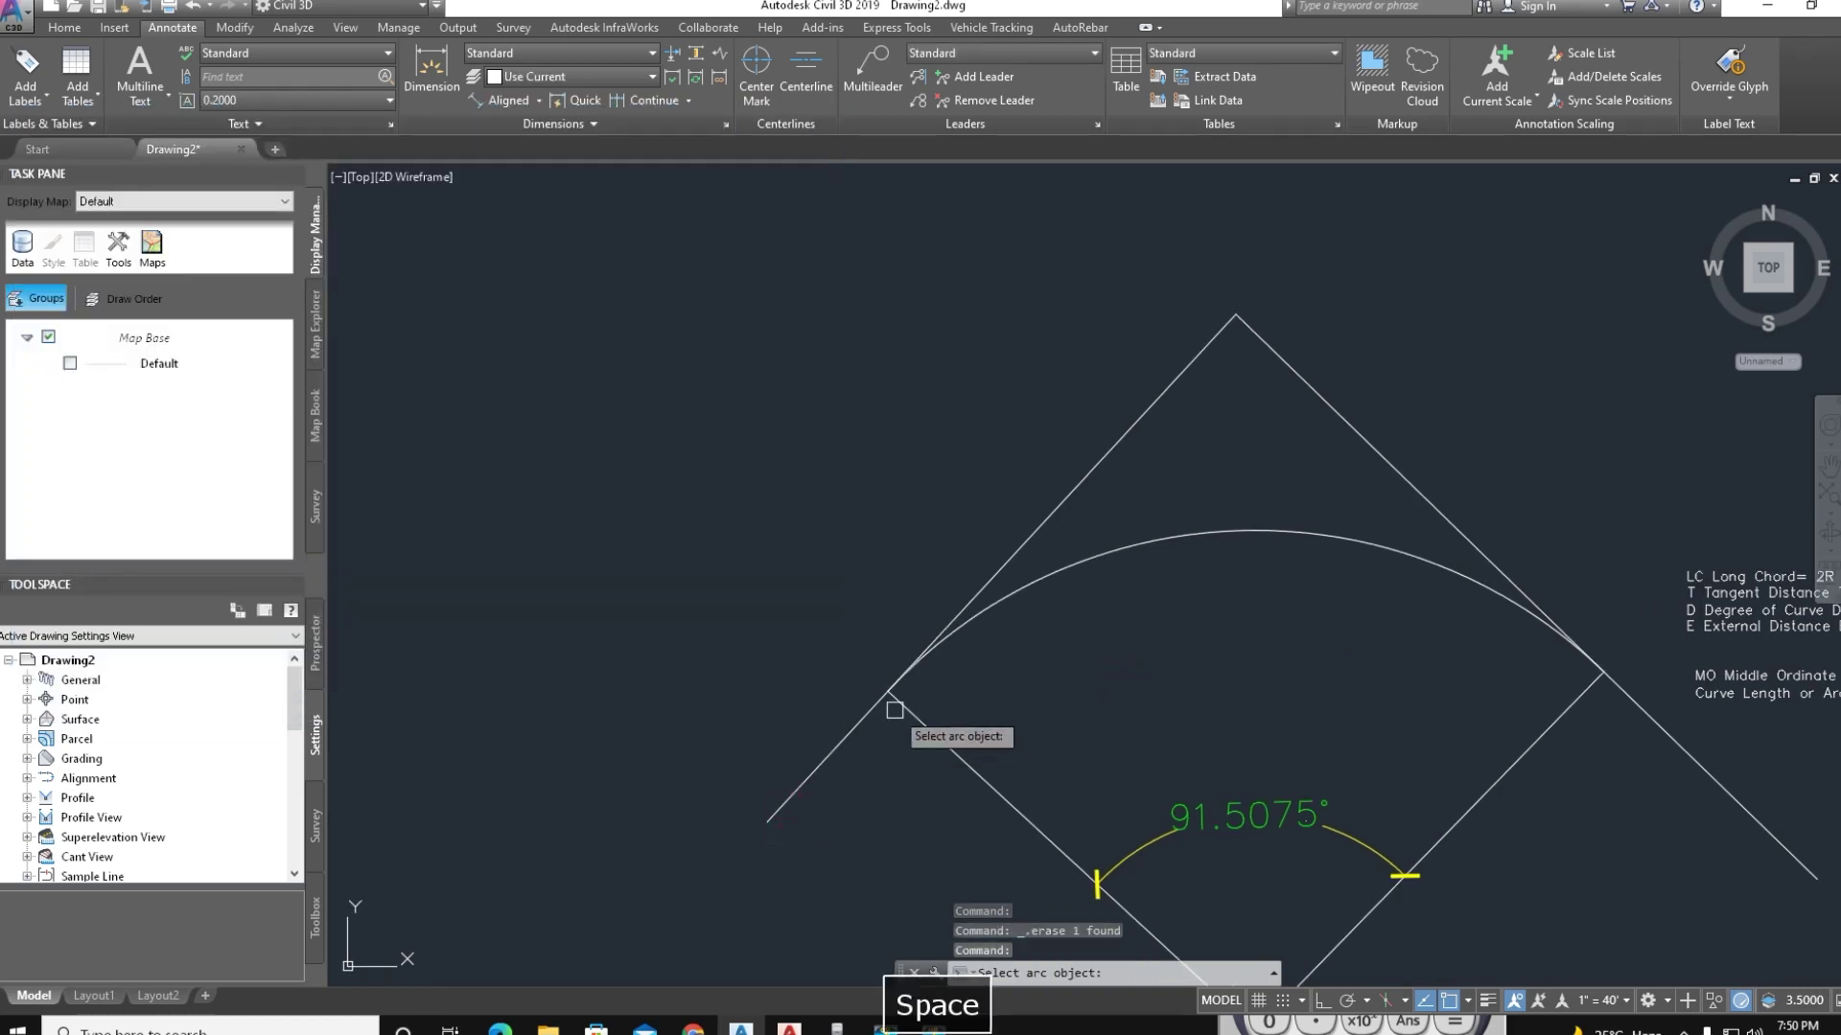
key("Escape")
key("Escape")
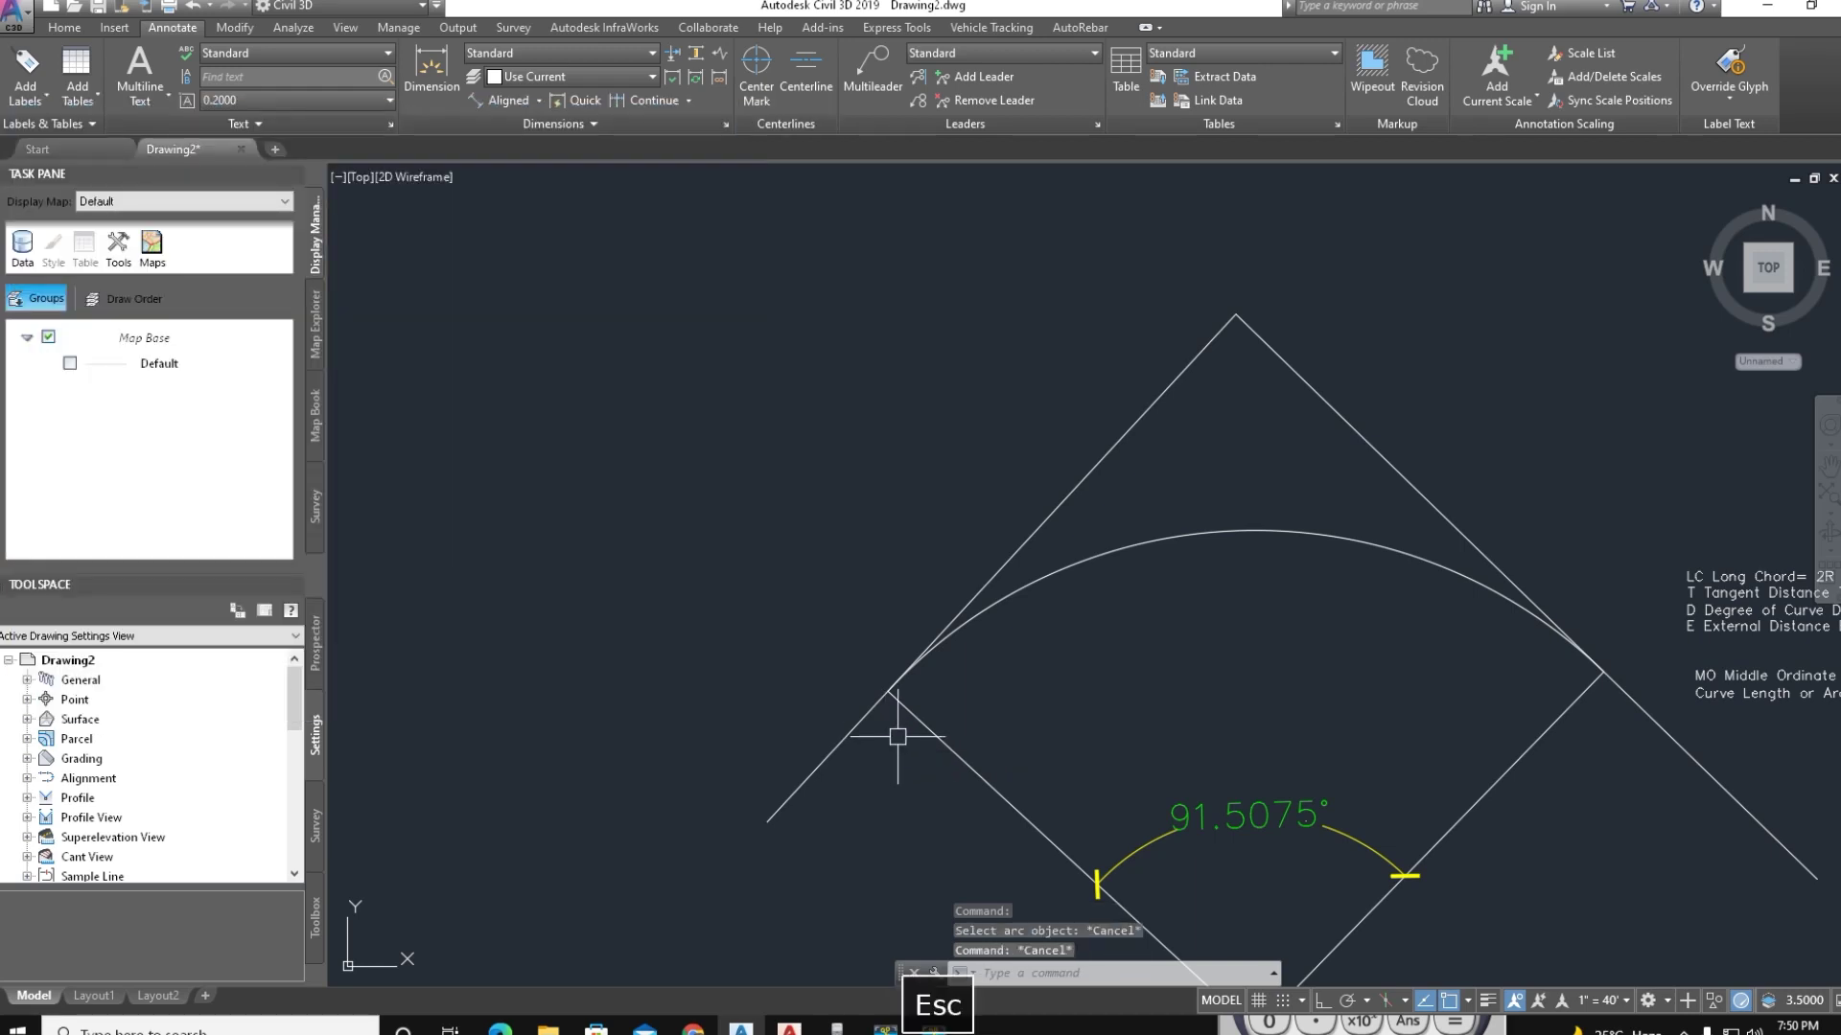
Draw the long chord as a polyline from the arc's left tangent point to its right tangent point
type("PL")
key("space")
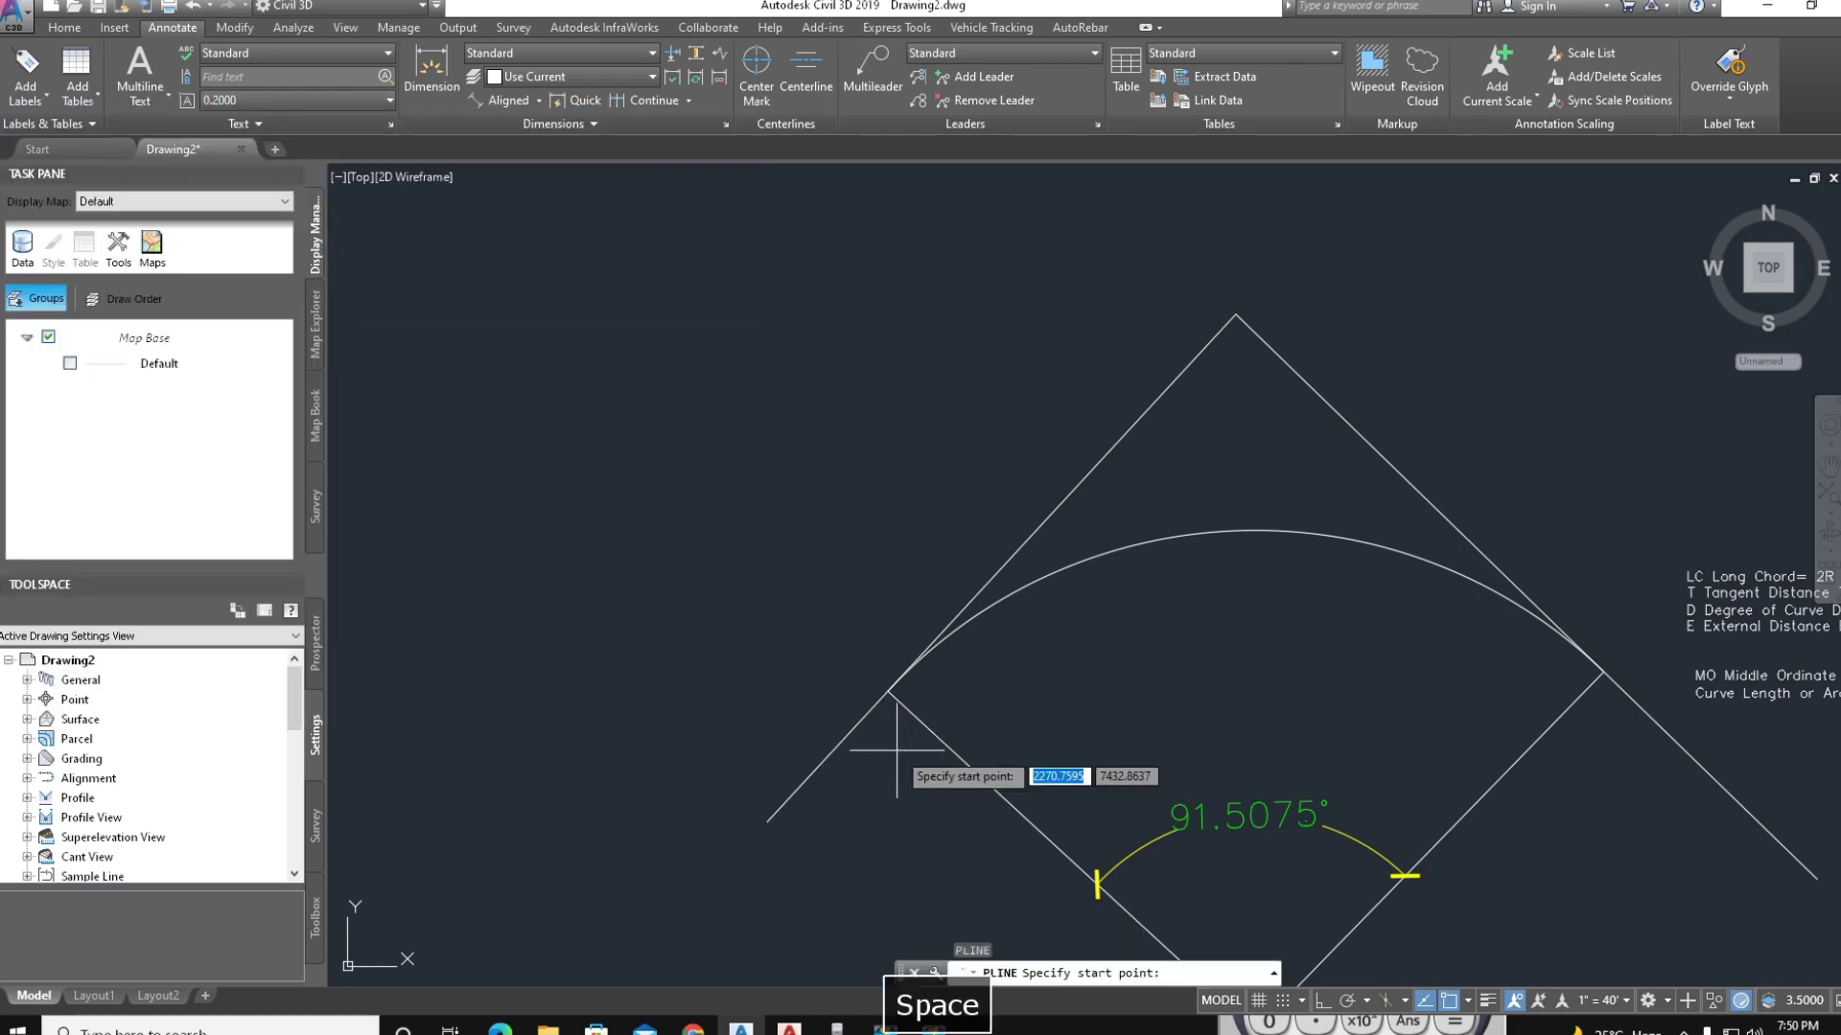
left_click(889, 690)
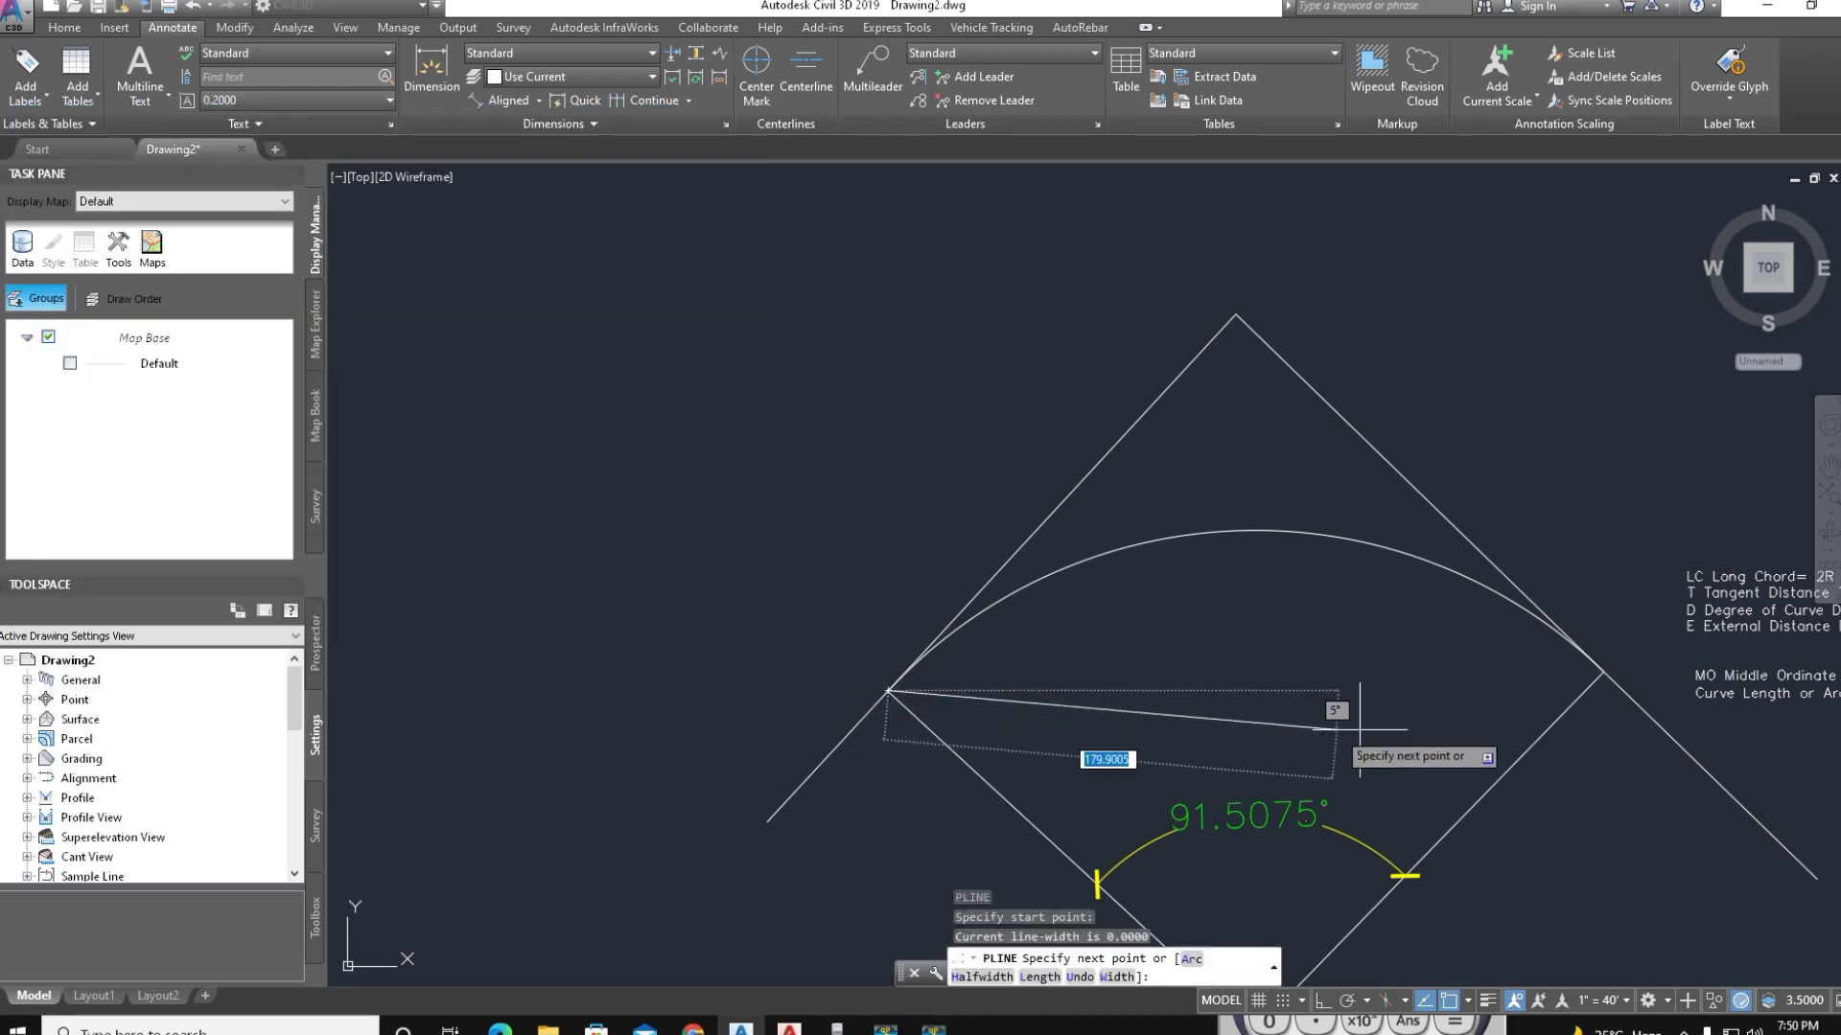
left_click(1603, 673)
key("space")
middle_click_drag(1164, 637, 946, 651)
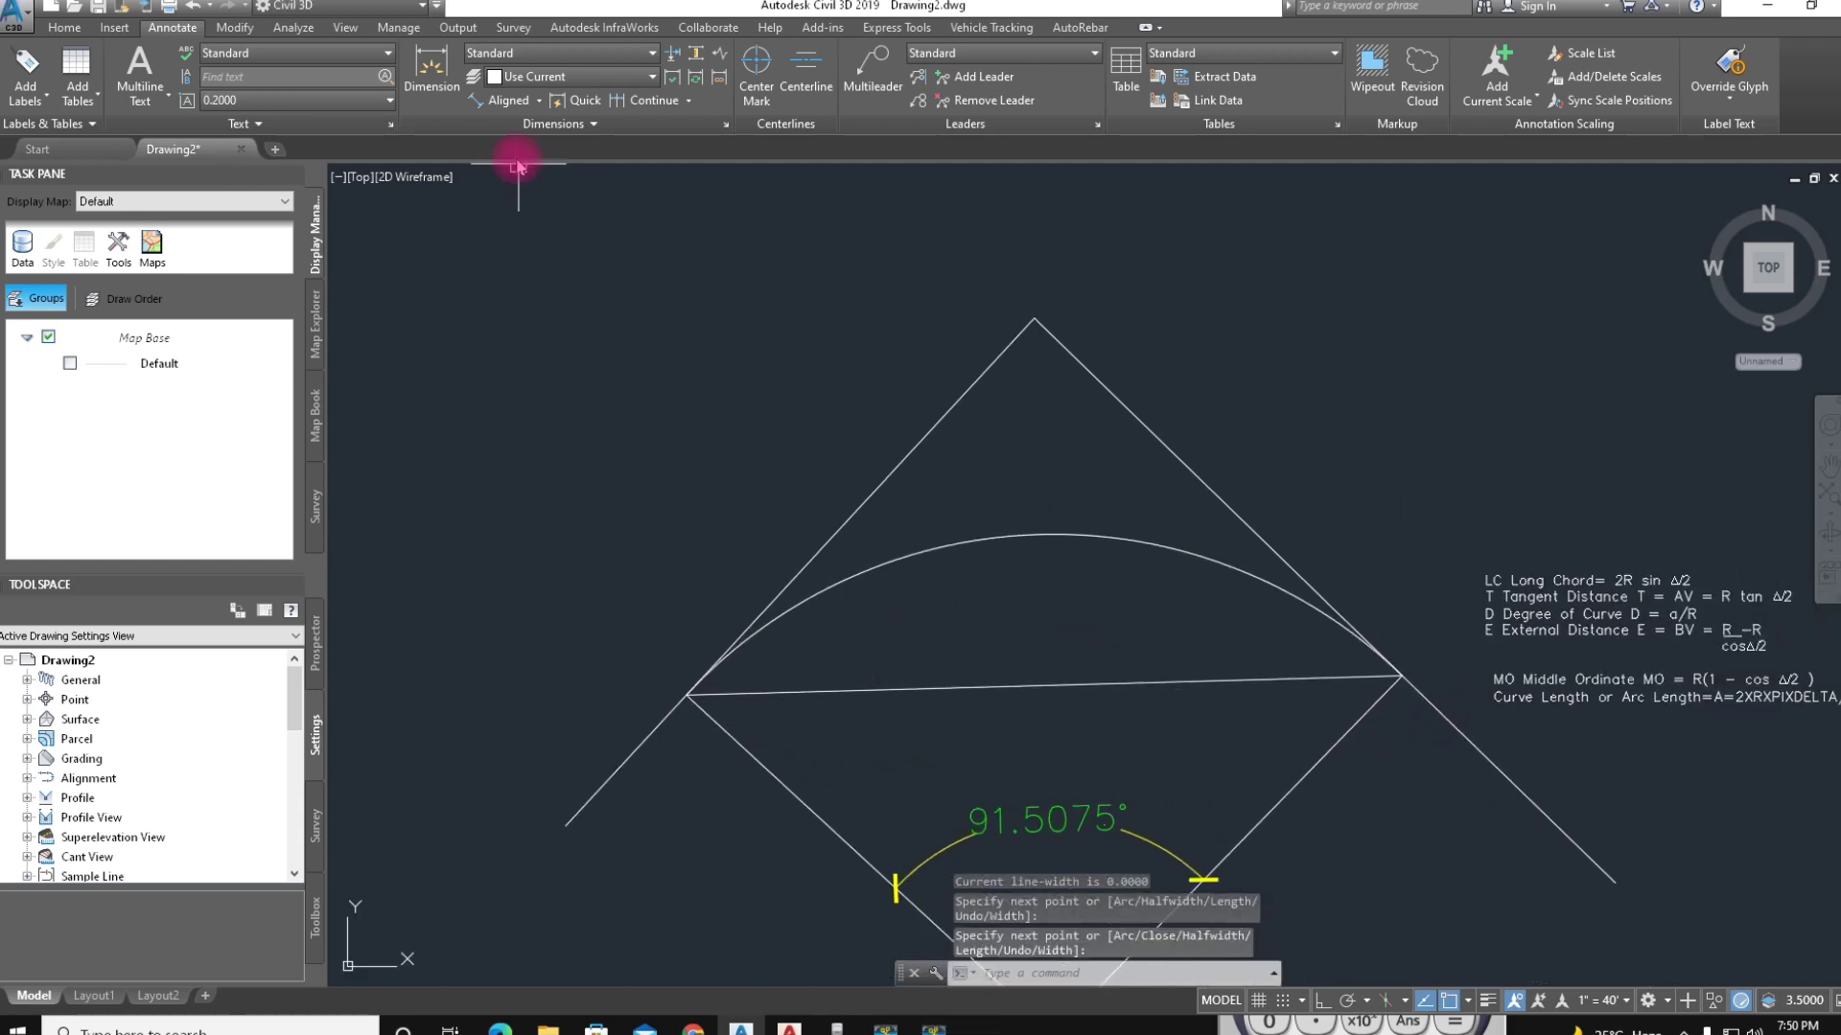
type("PL")
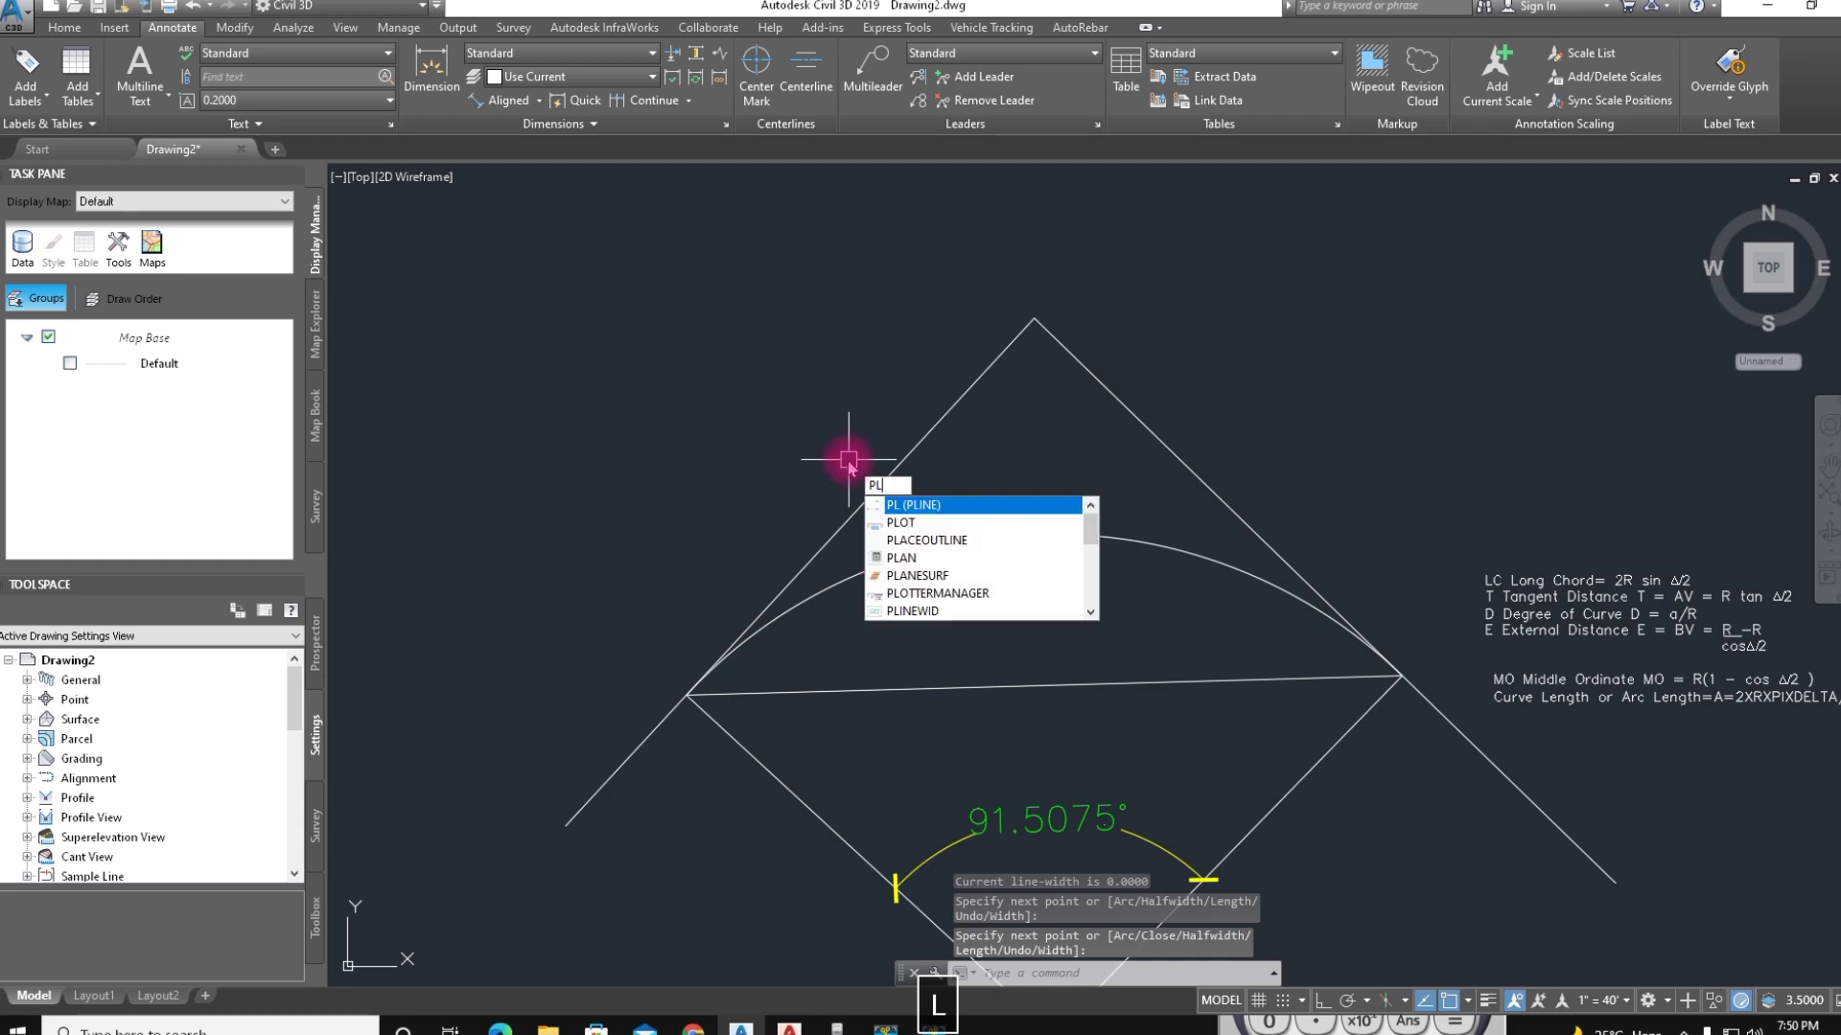
key("Escape")
Draw the middle ordinate as a polyline from the midpoint of the arc down to the midpoint of the long chord
middle_click_drag(1002, 710, 868, 628)
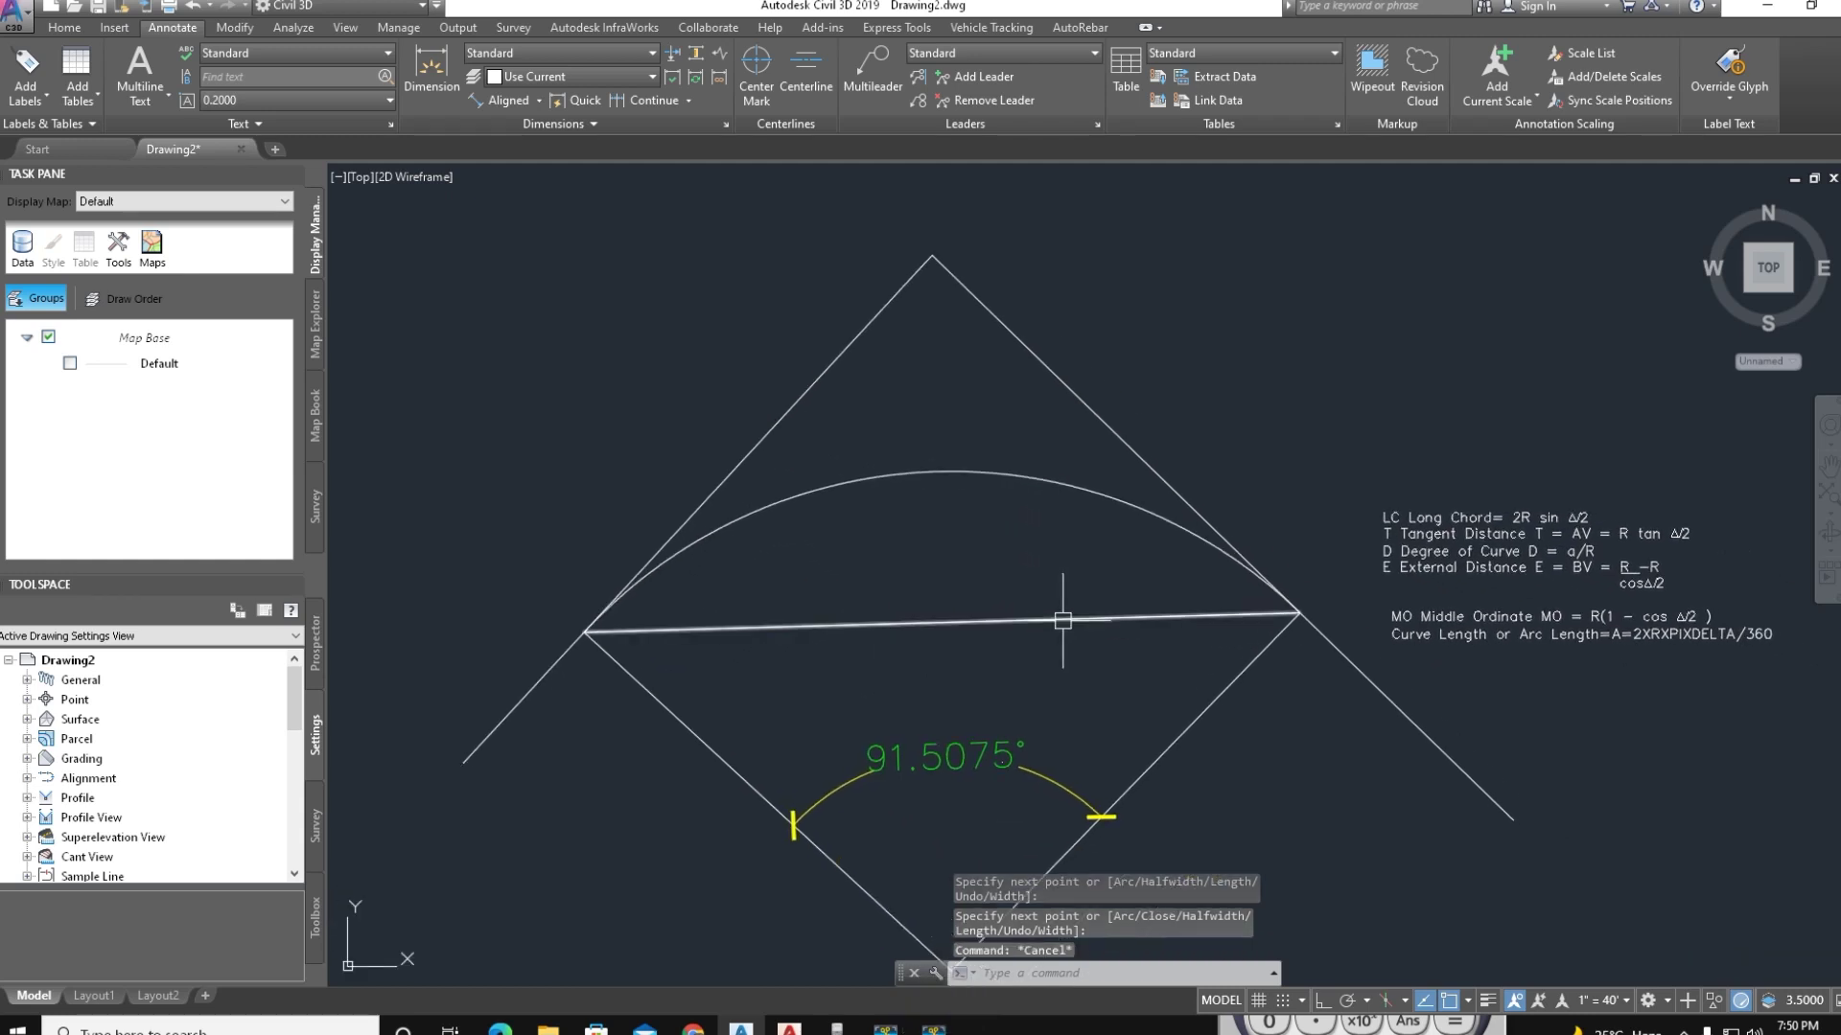
middle_click_drag(1445, 608, 1361, 640)
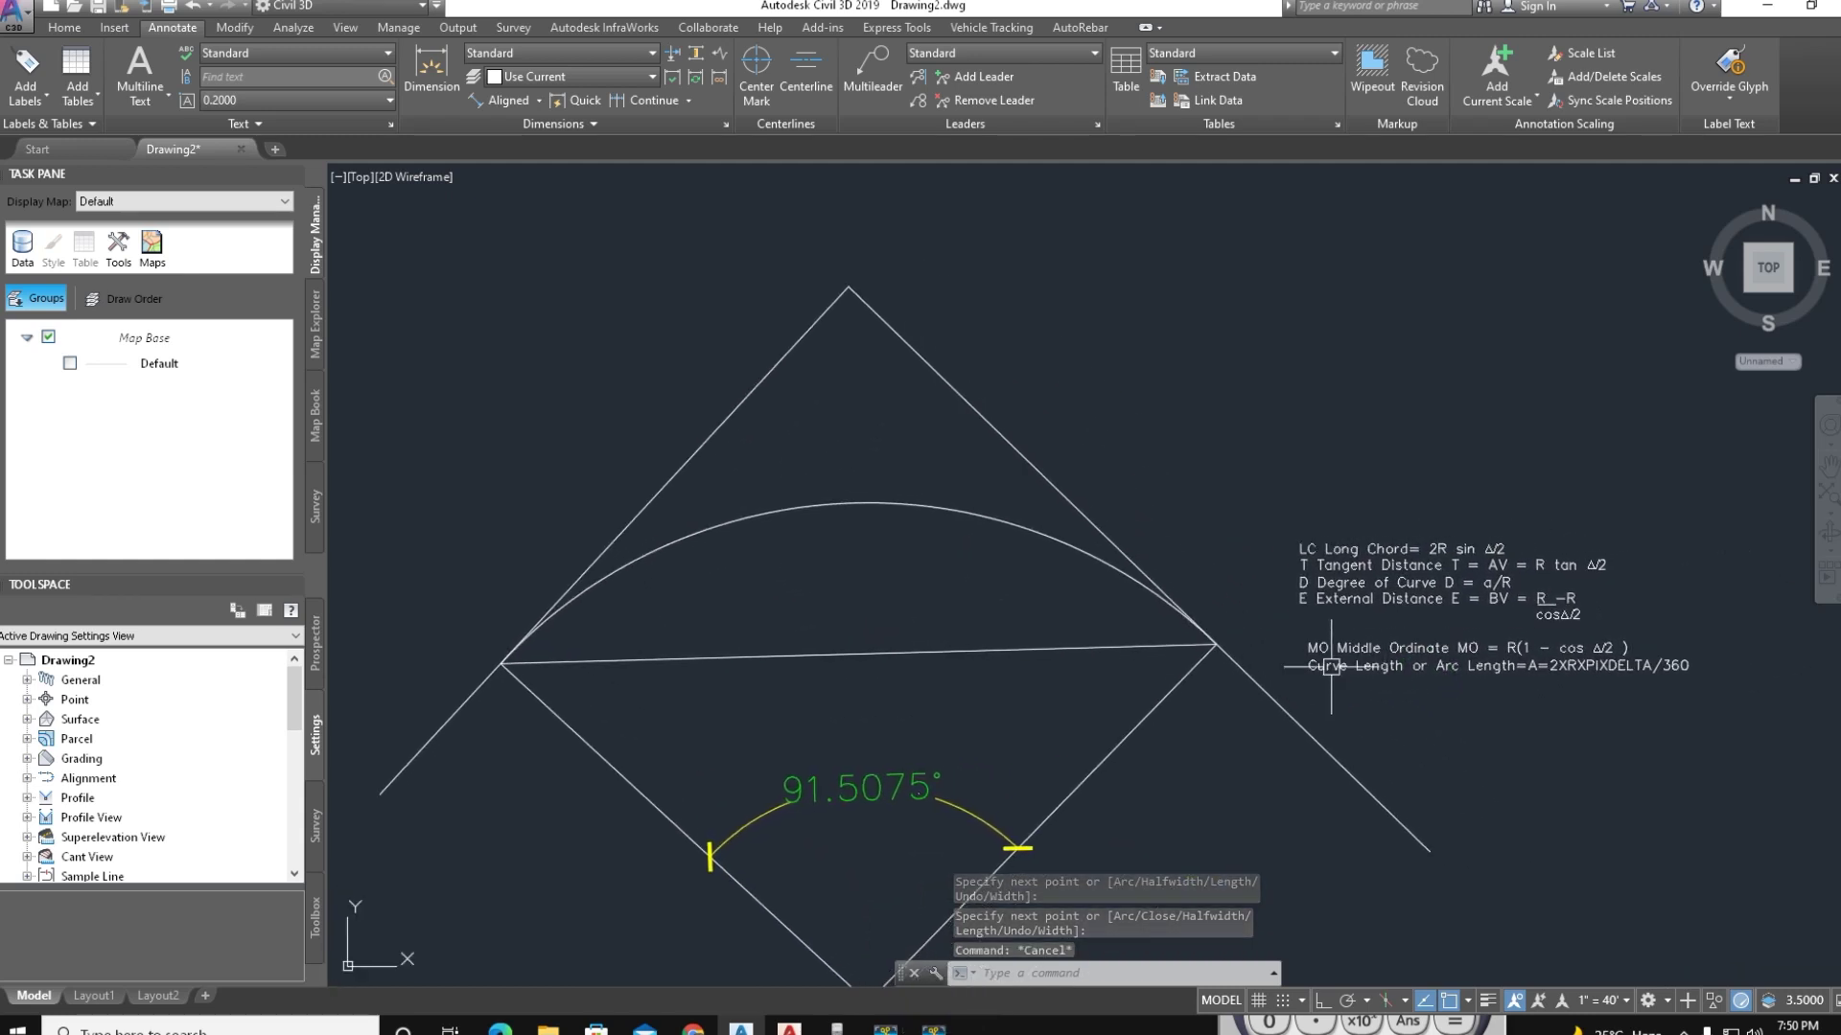
scroll(1439, 661, "up", 2)
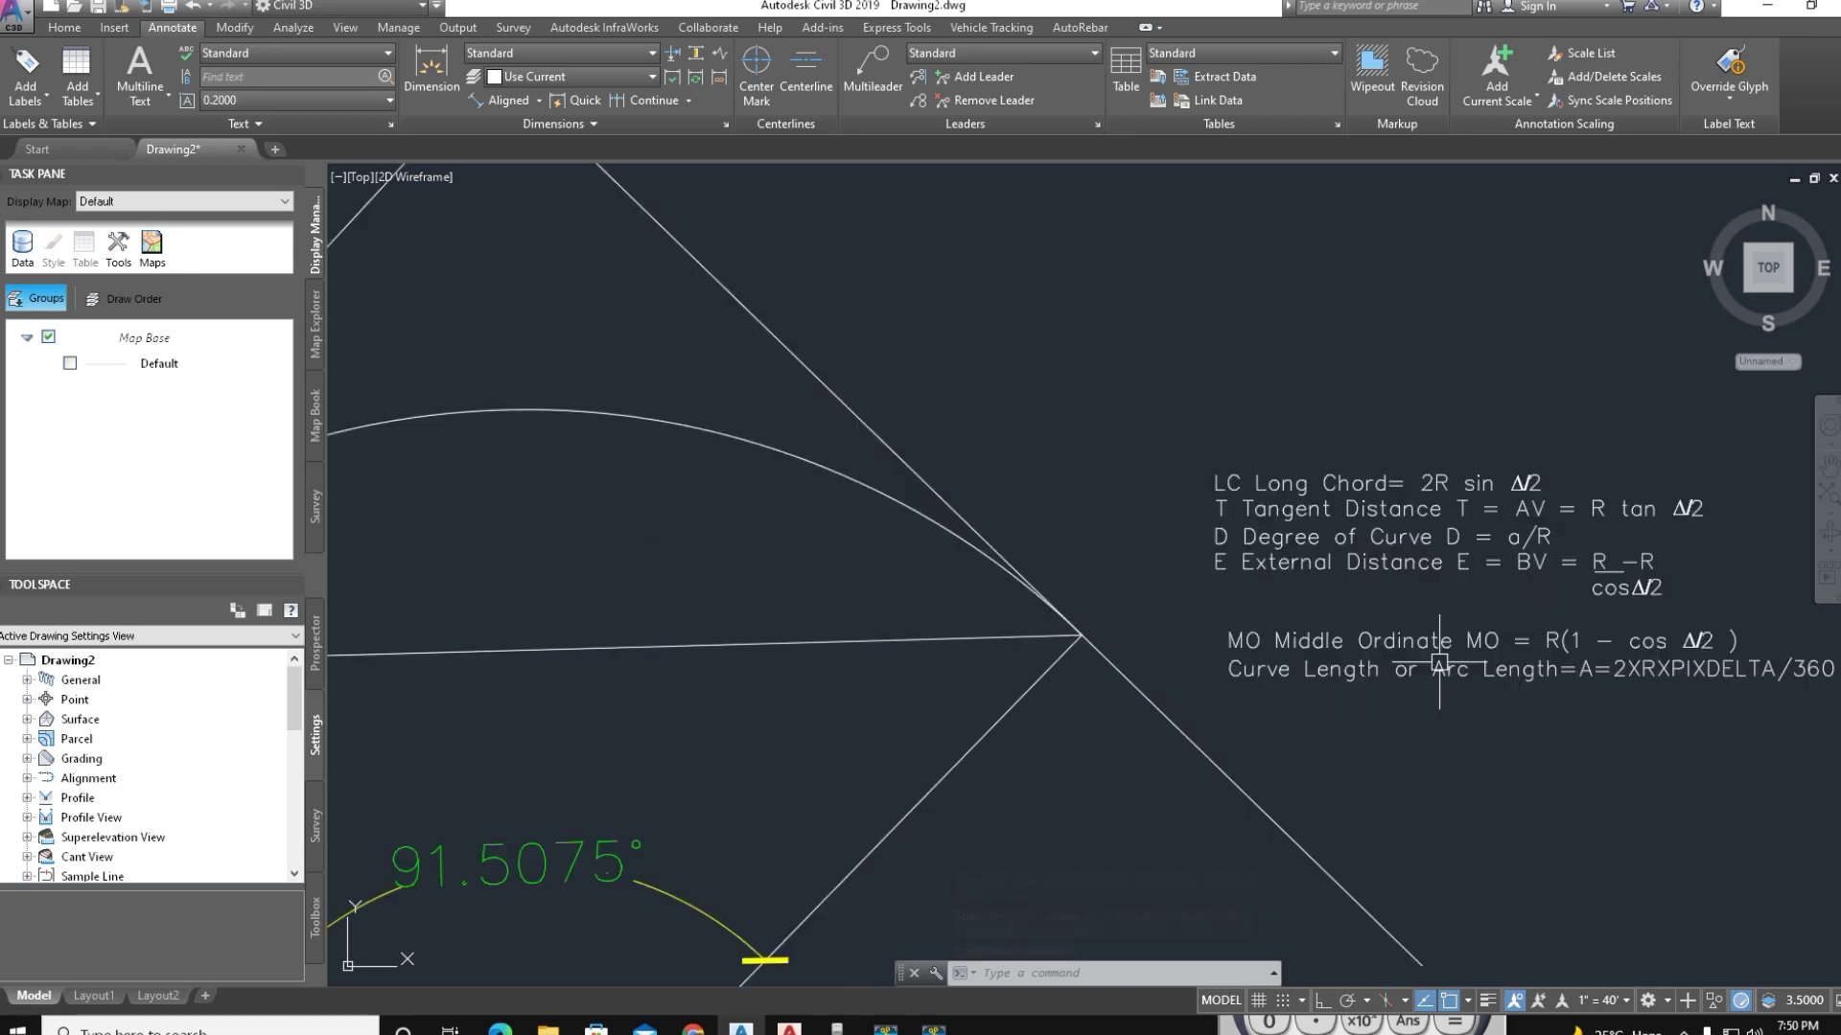
scroll(1083, 634, "down", 3)
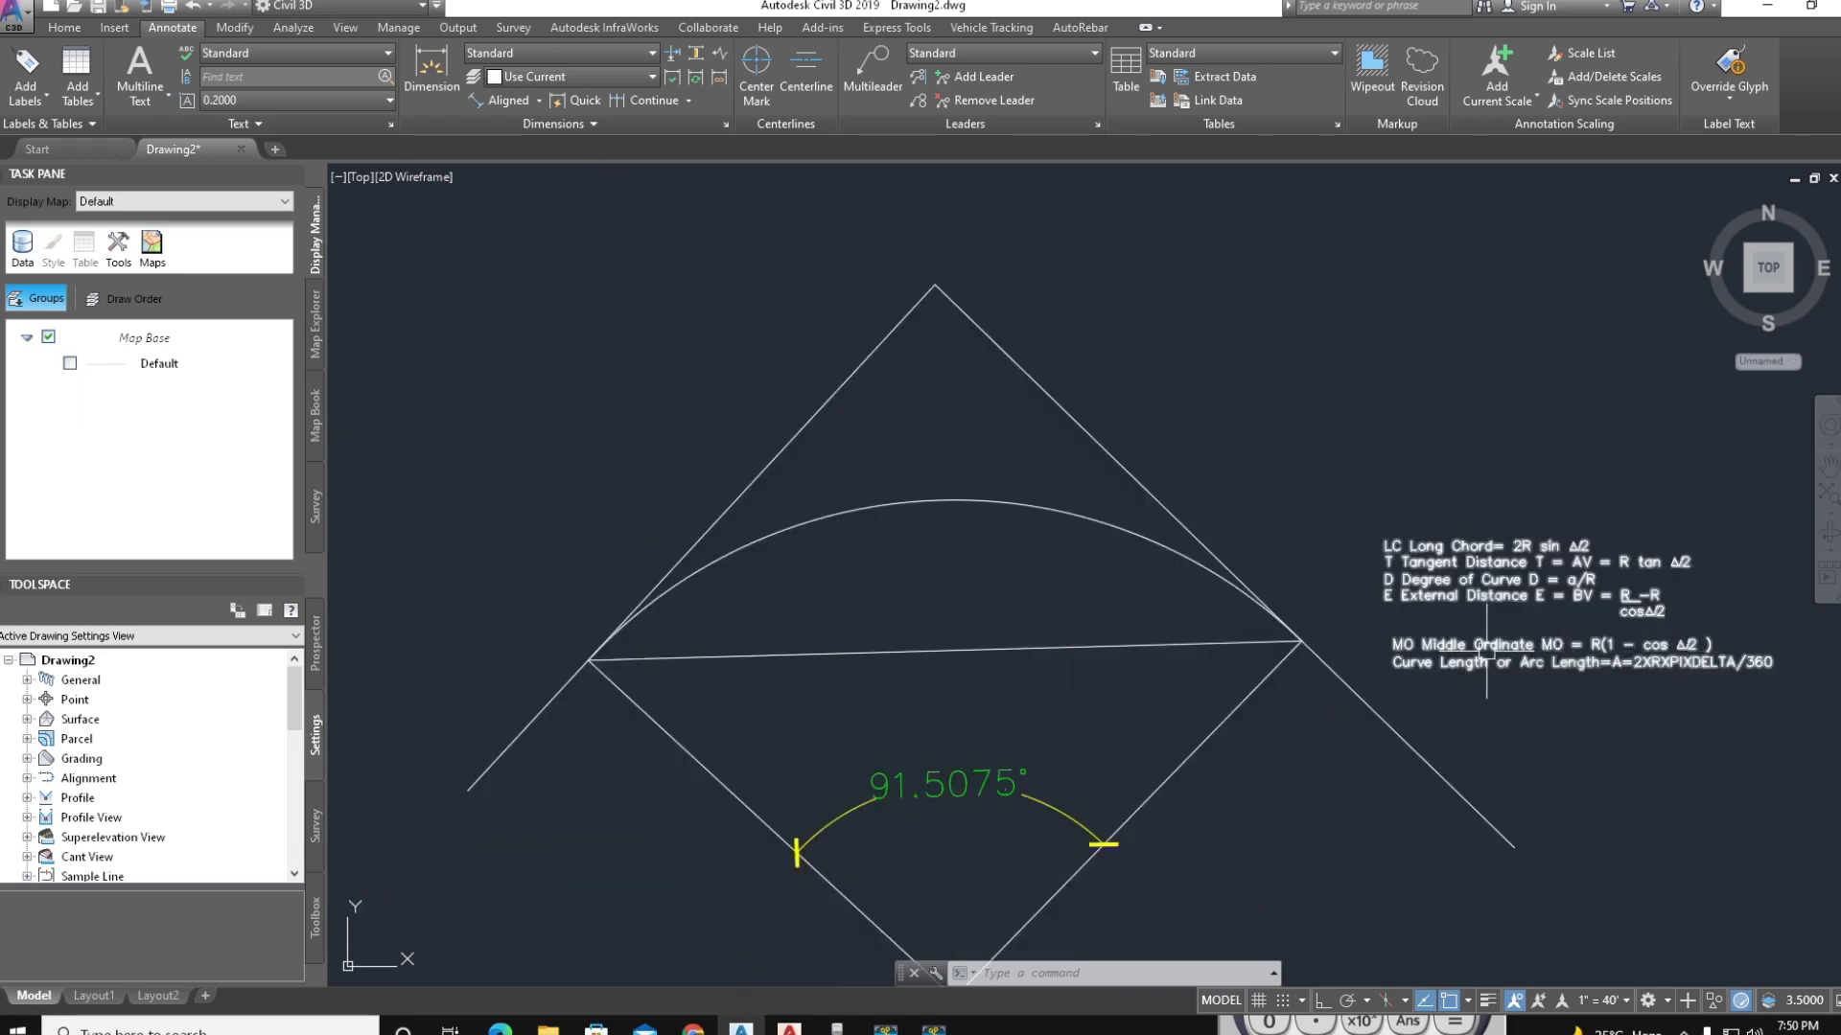
scroll(867, 578, "up", 4)
middle_click_drag(932, 582, 868, 580)
type("pl")
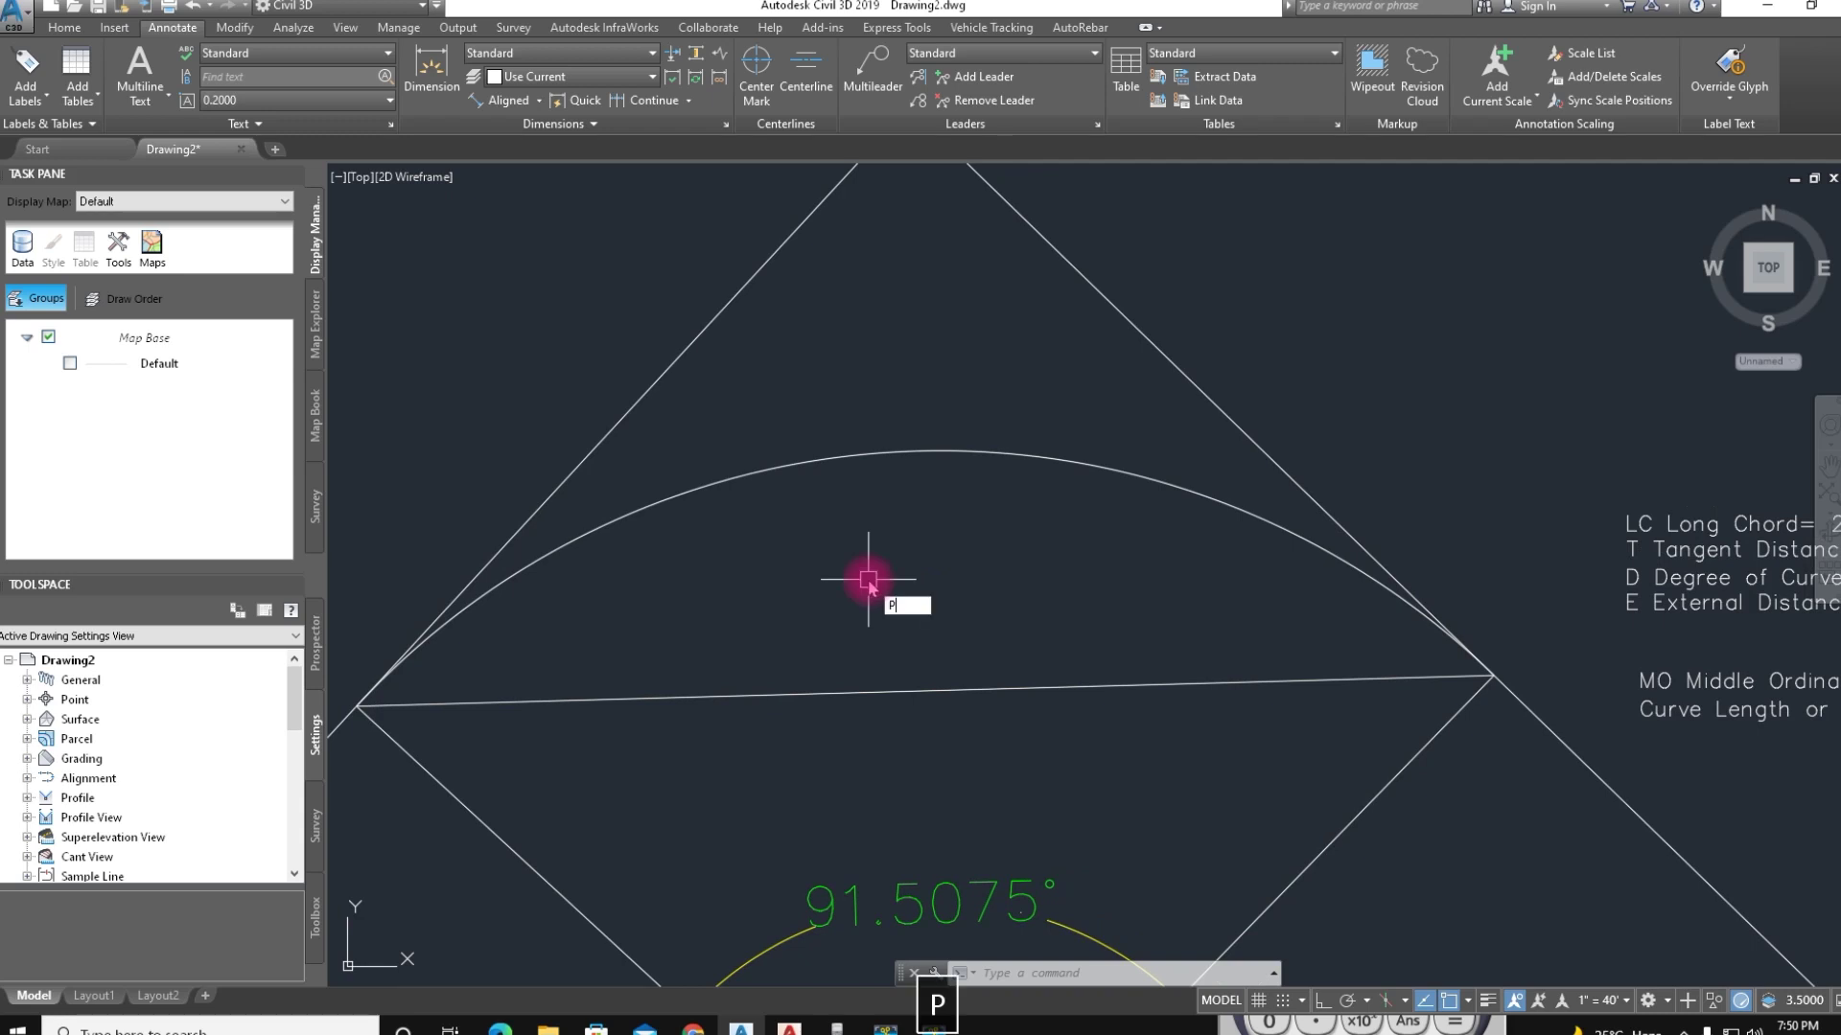
key("space")
left_click(919, 450)
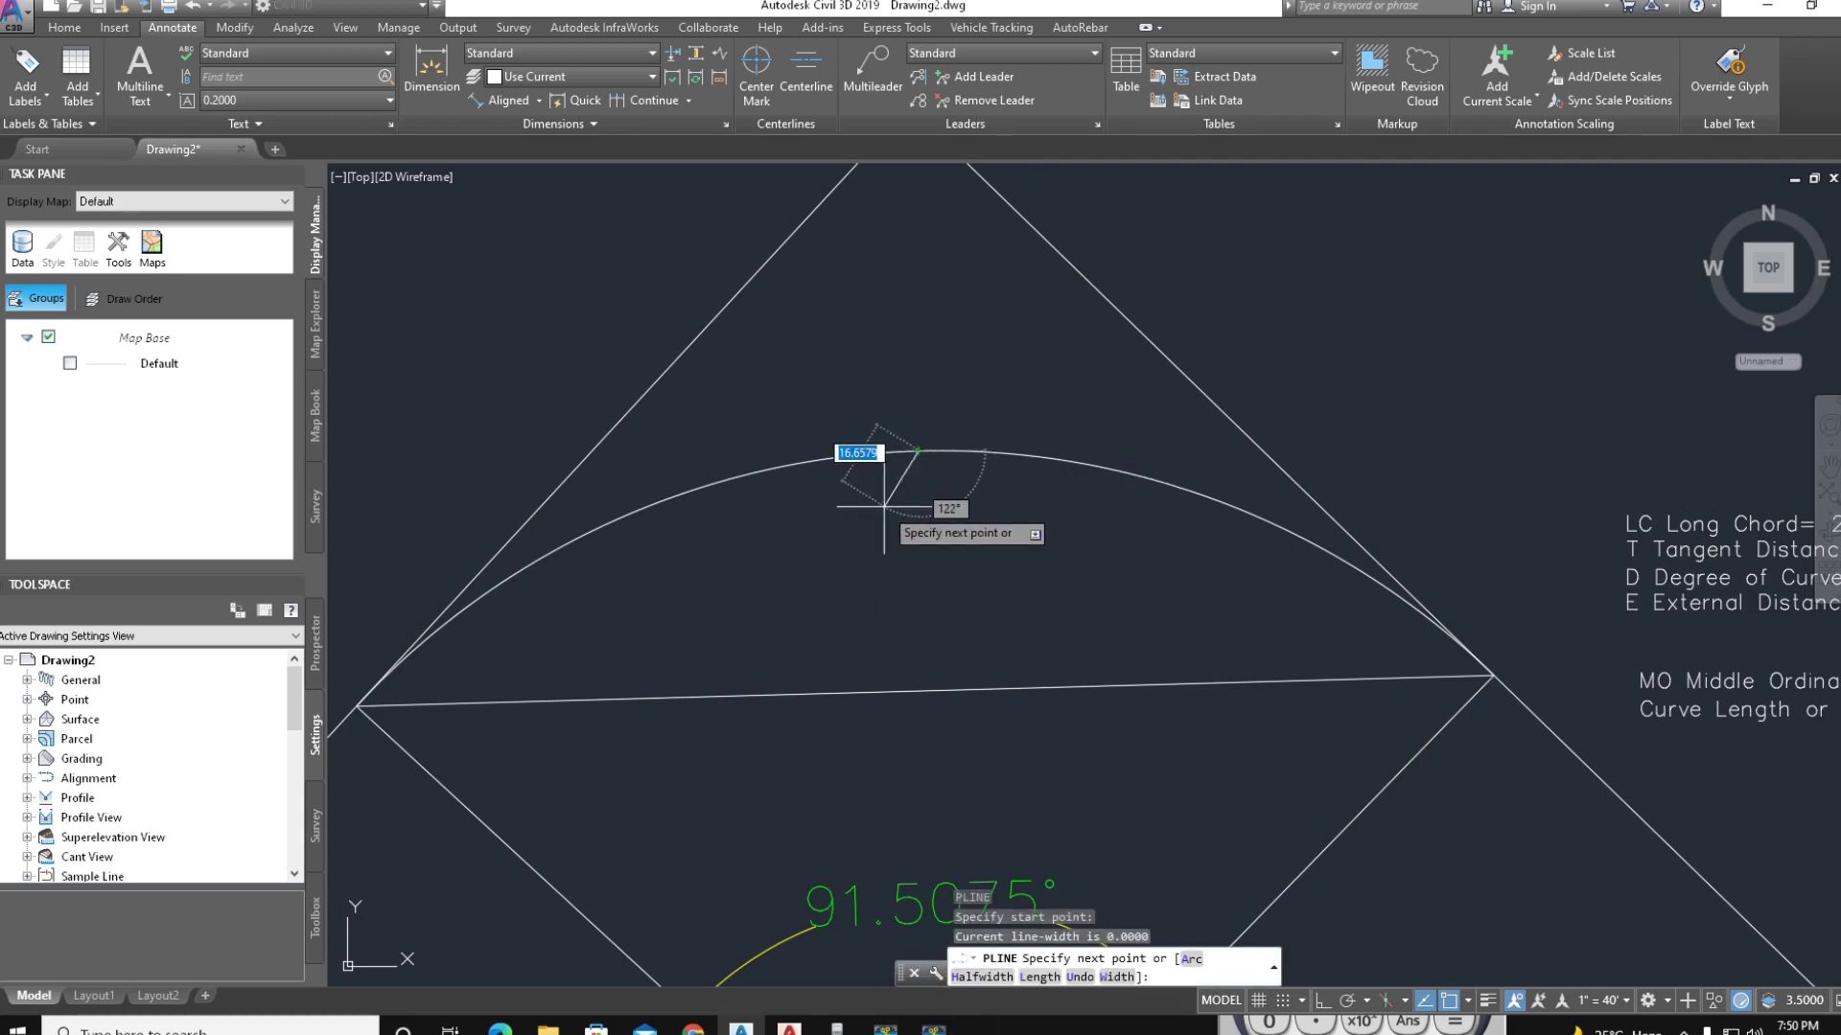
left_click(926, 690)
key("space")
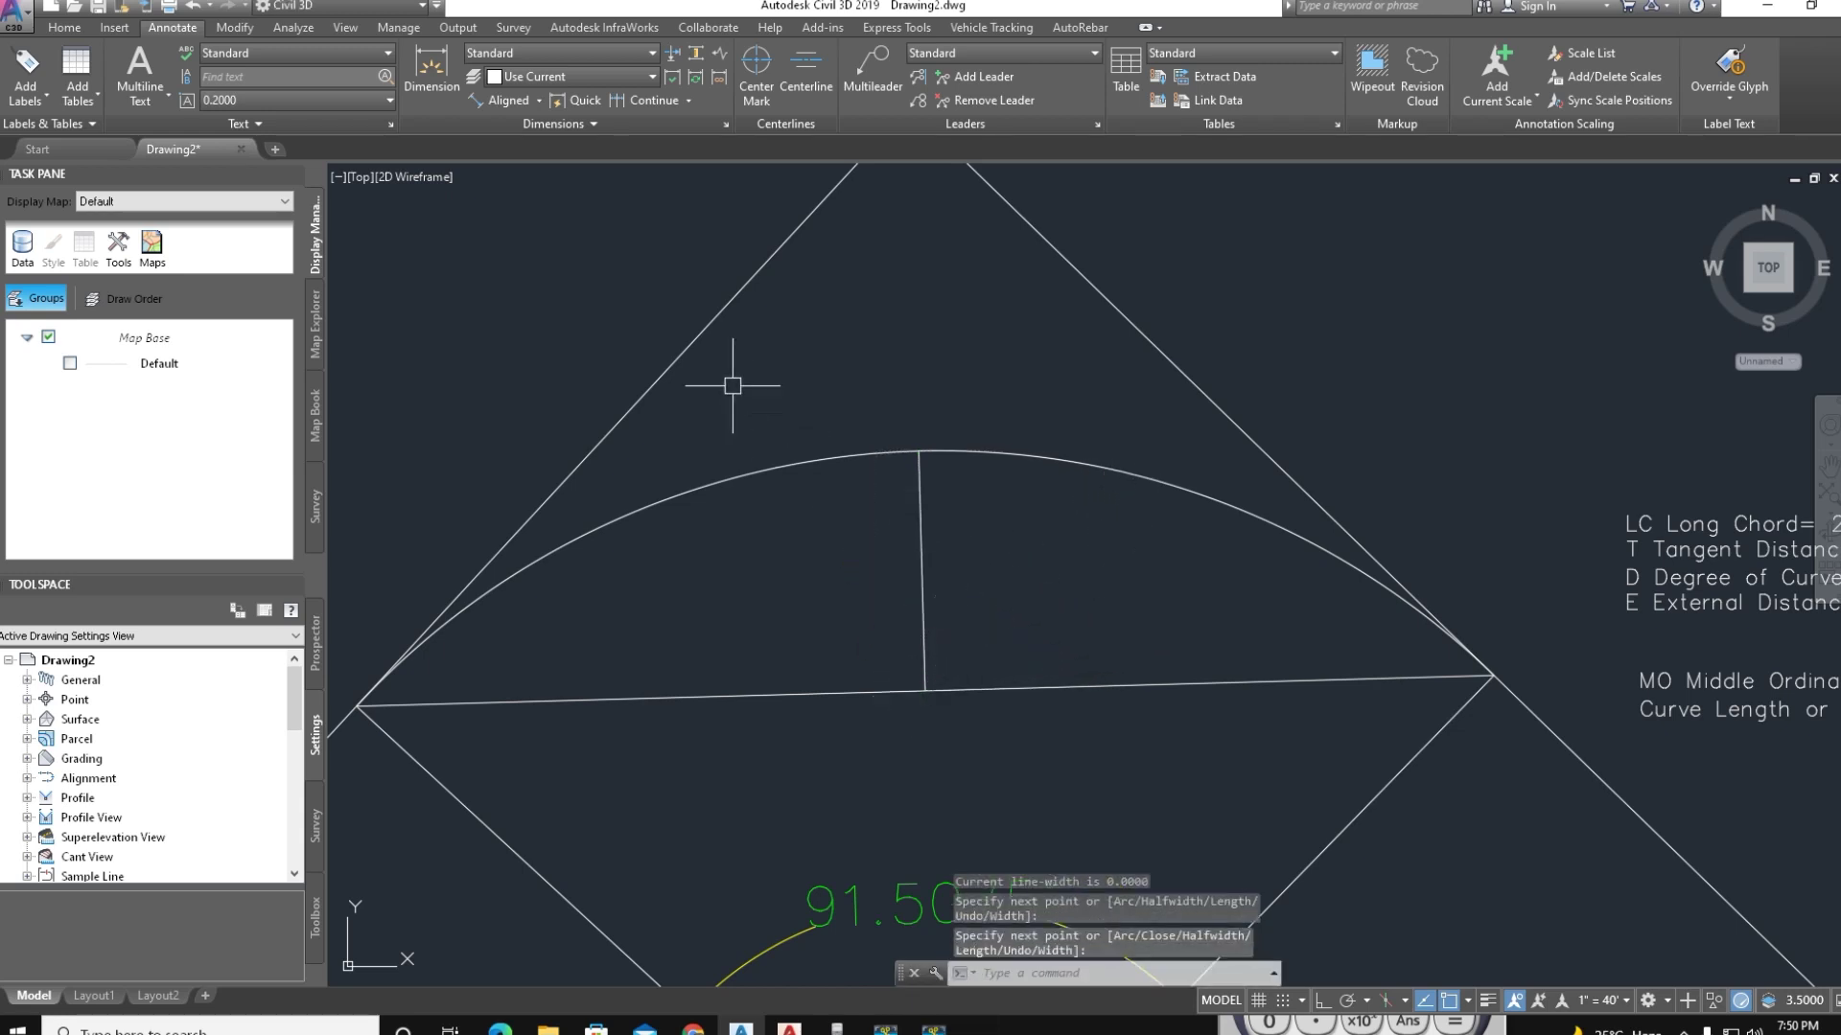
Add an aligned dimension to the middle ordinate line, placed to the right of the line
left_click(919, 453)
left_click(925, 690)
left_click(1028, 658)
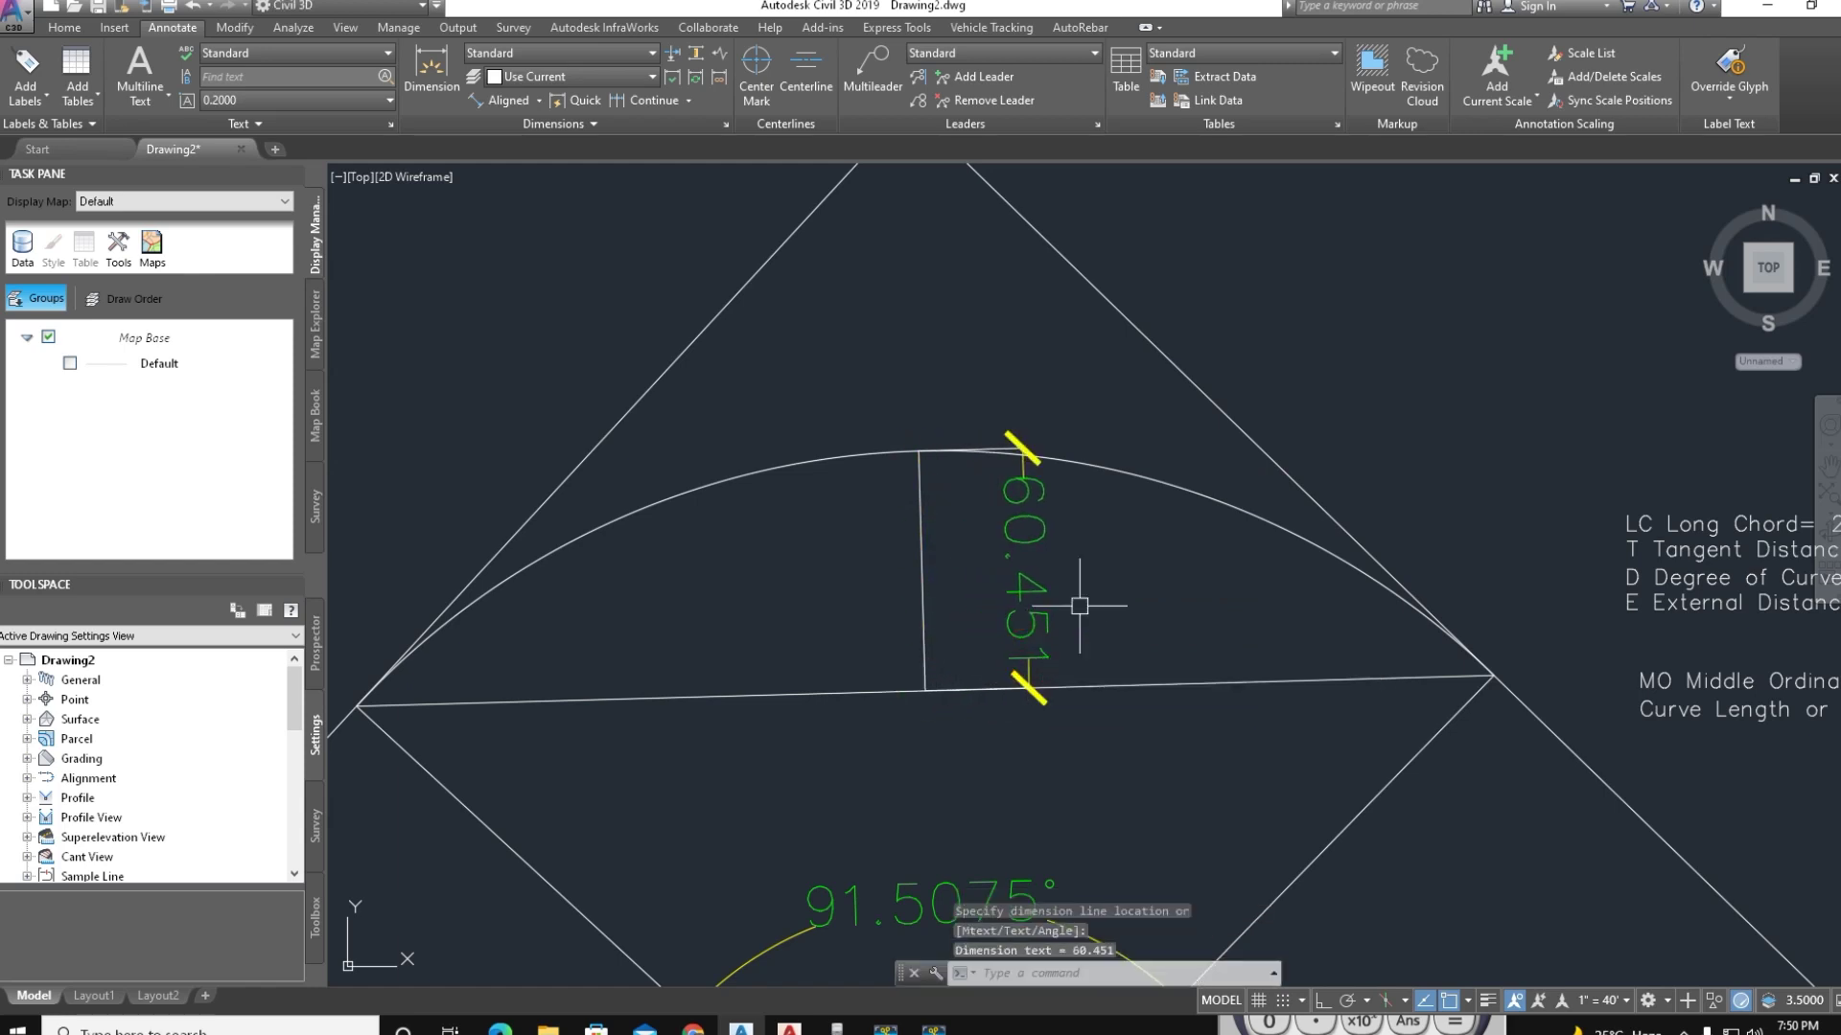
Switch to the scientific calculator, move it beside the curve formulas and clear the long chord calculation
mouse_move(1052, 659)
middle_mouse_down()
mouse_move(1102, 616)
mouse_move(1089, 550)
mouse_move(1060, 522)
mouse_move(925, 552)
middle_mouse_up()
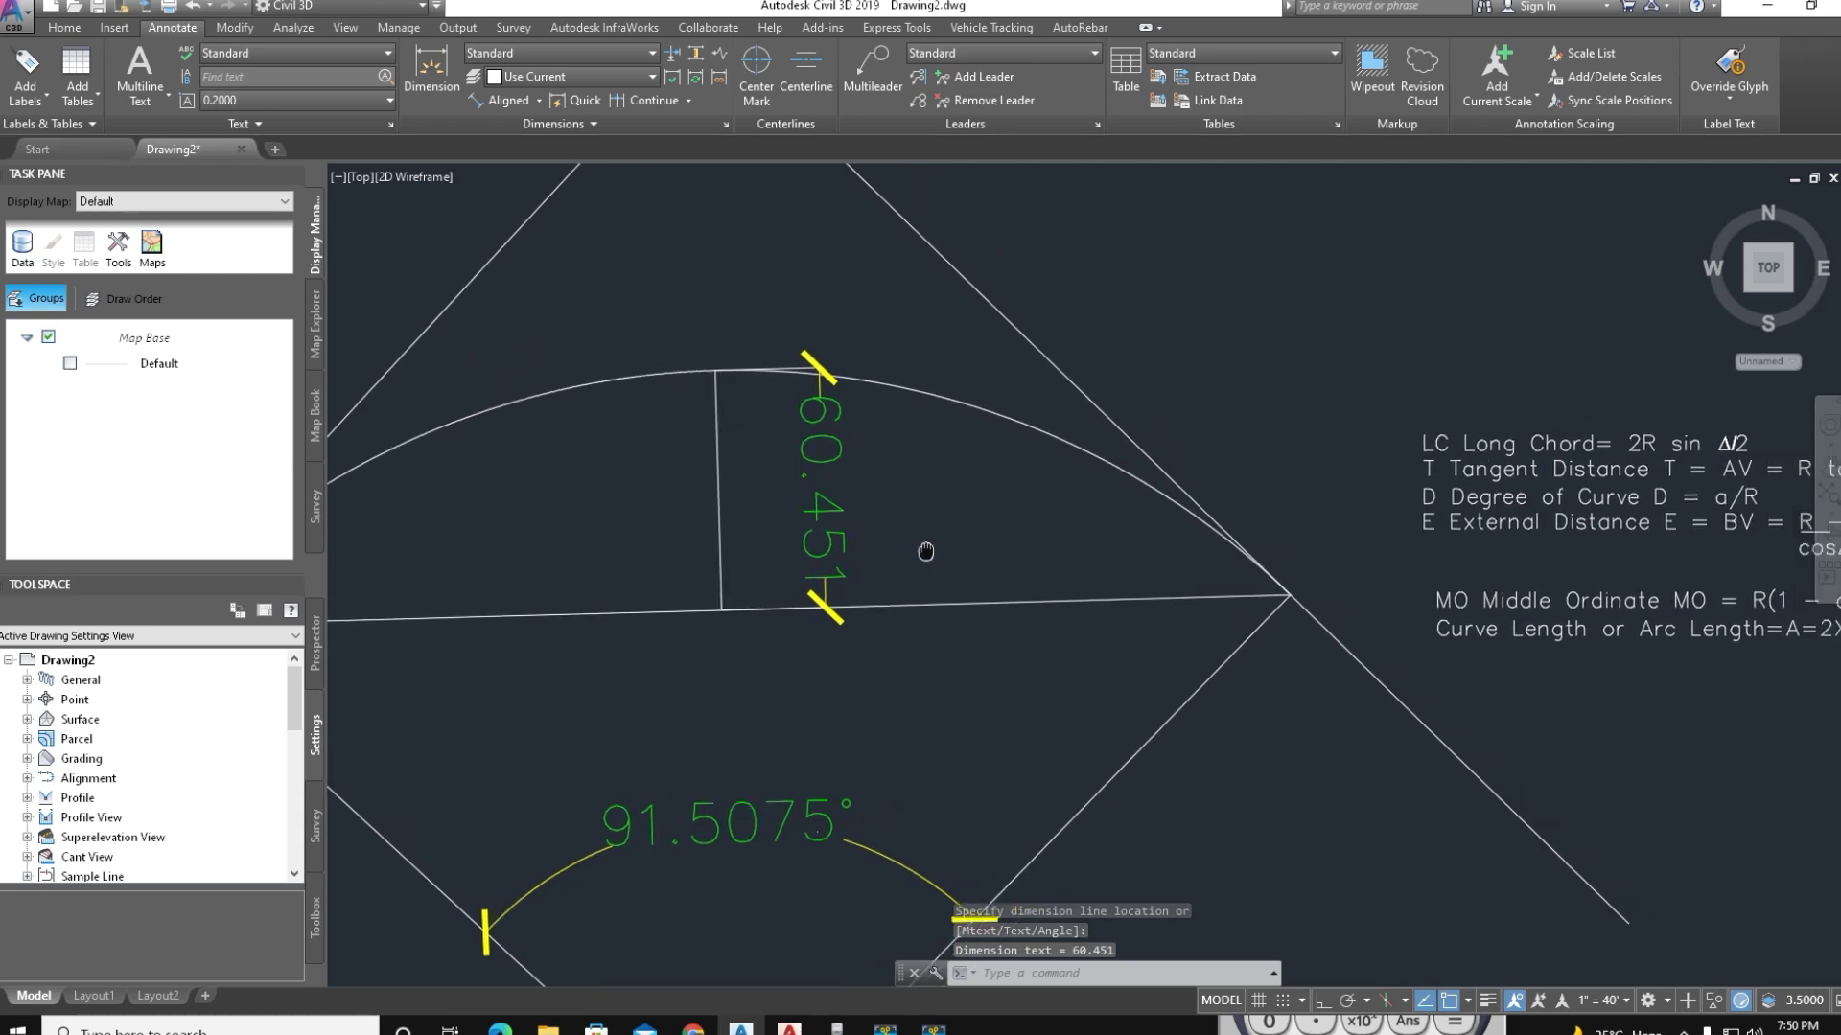
left_click(836, 1028)
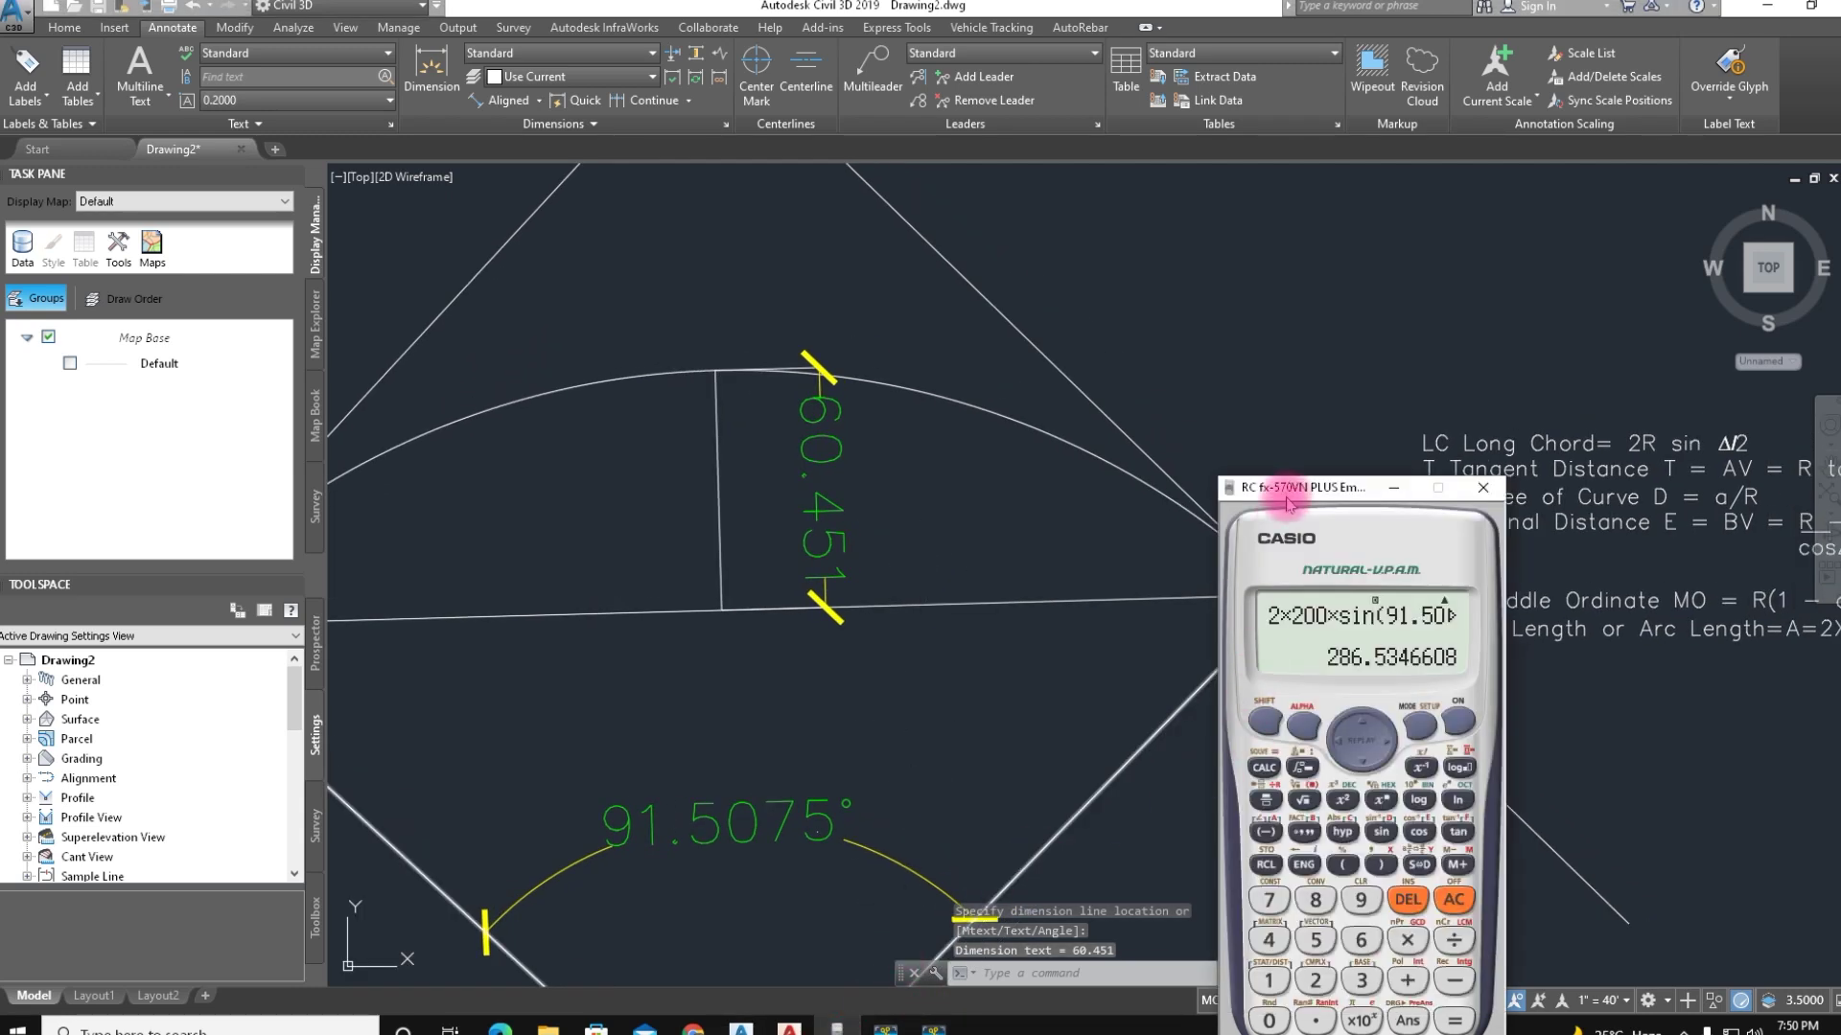
left_click_drag(1317, 403, 1076, 259)
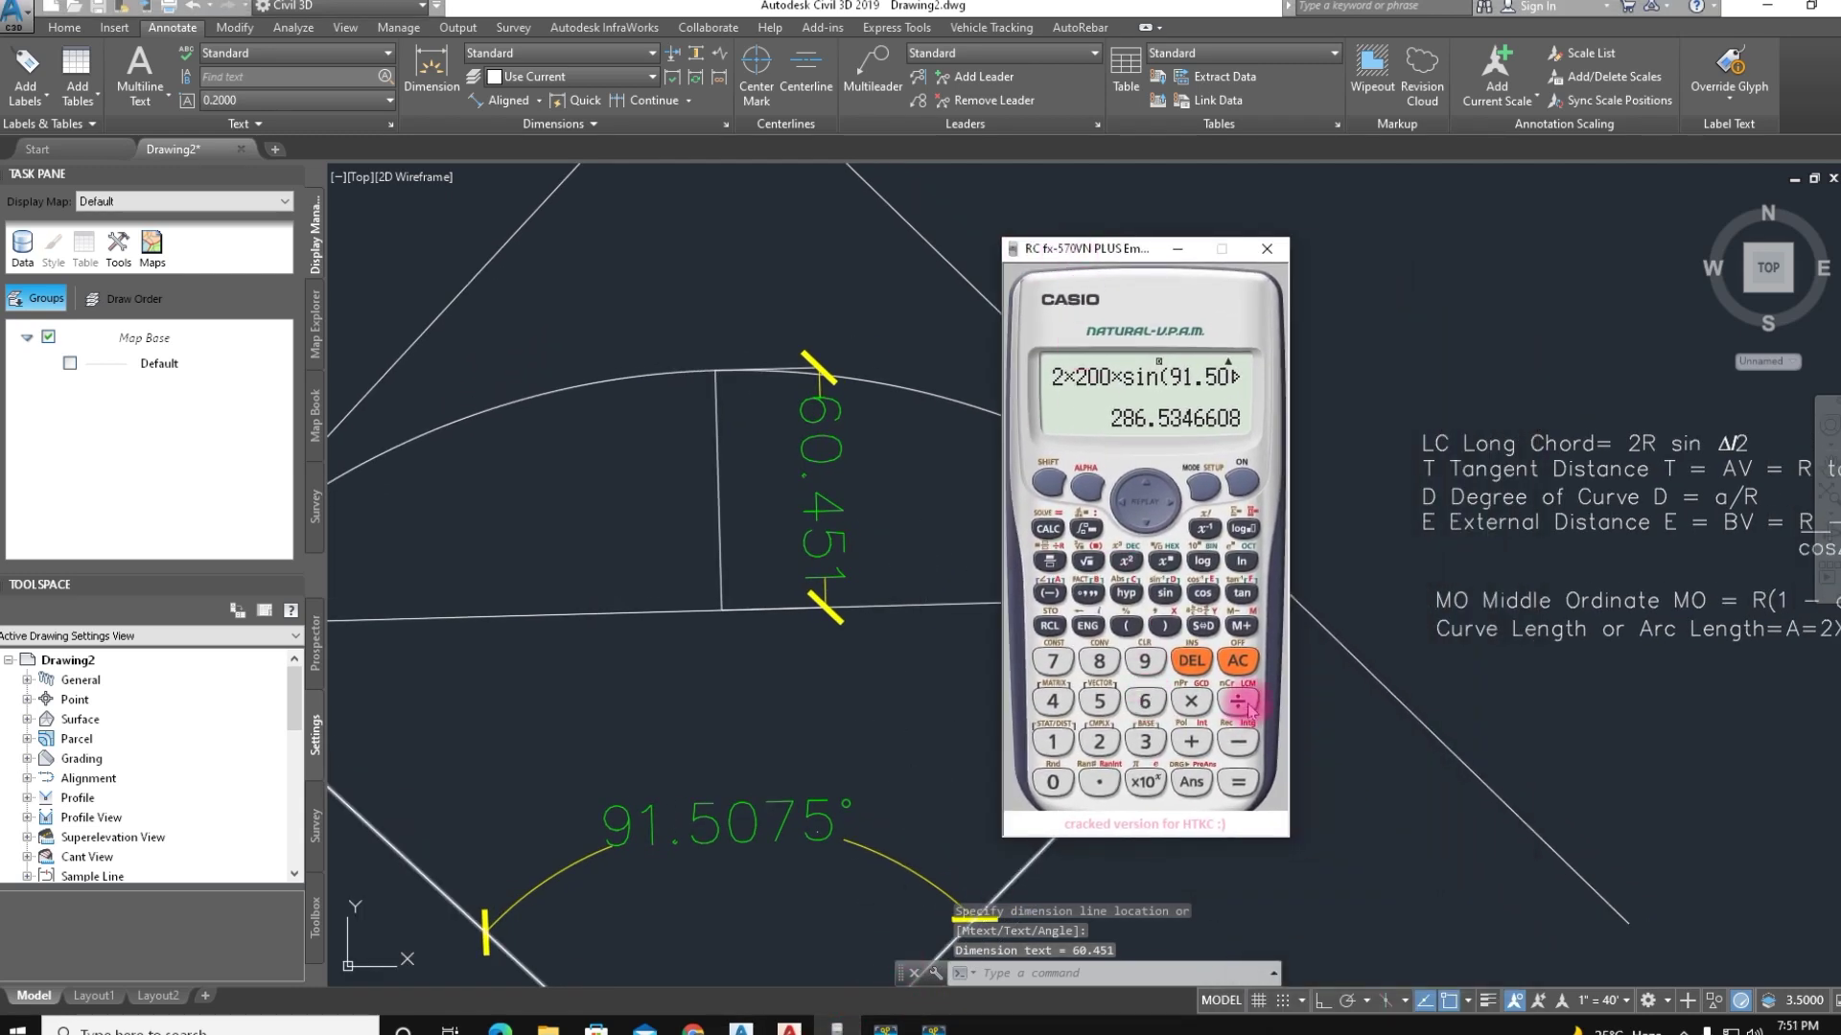
left_click(1238, 660)
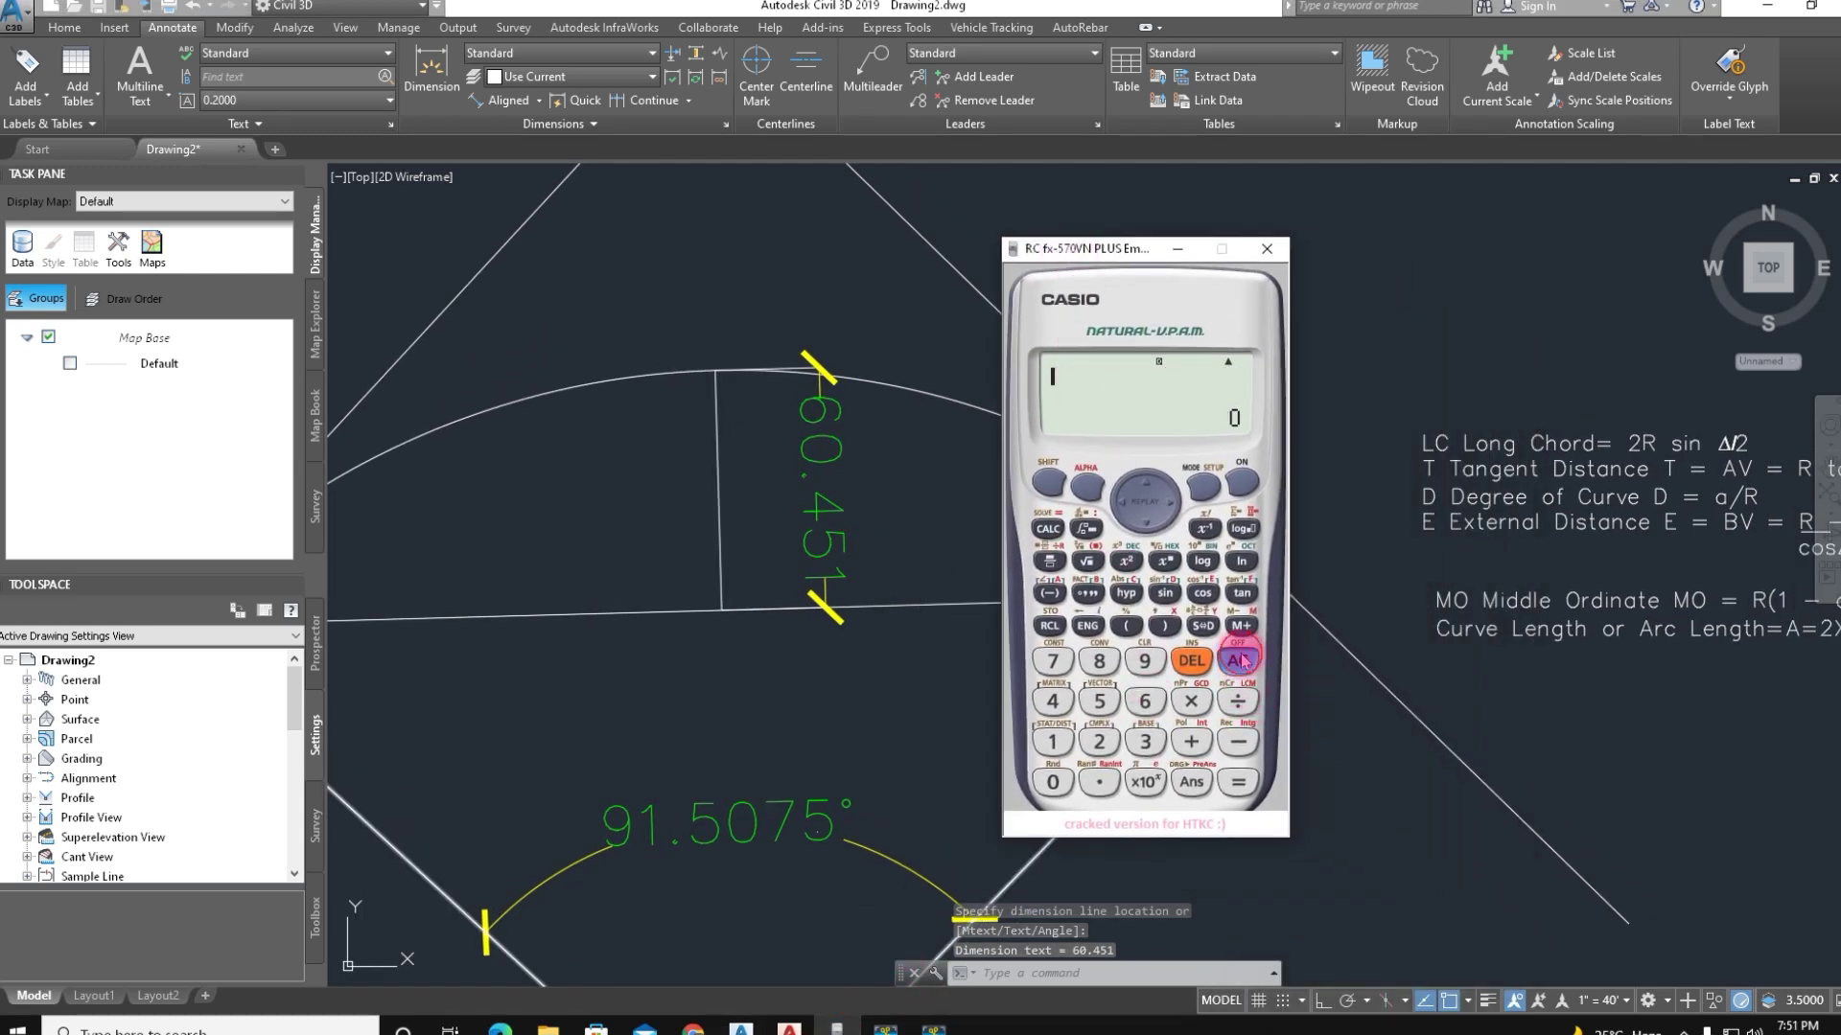
Reload the arc's geometry into the Curve Calculator by selecting the drawn arc
left_click(1543, 694)
middle_click_drag(1558, 684, 1384, 691)
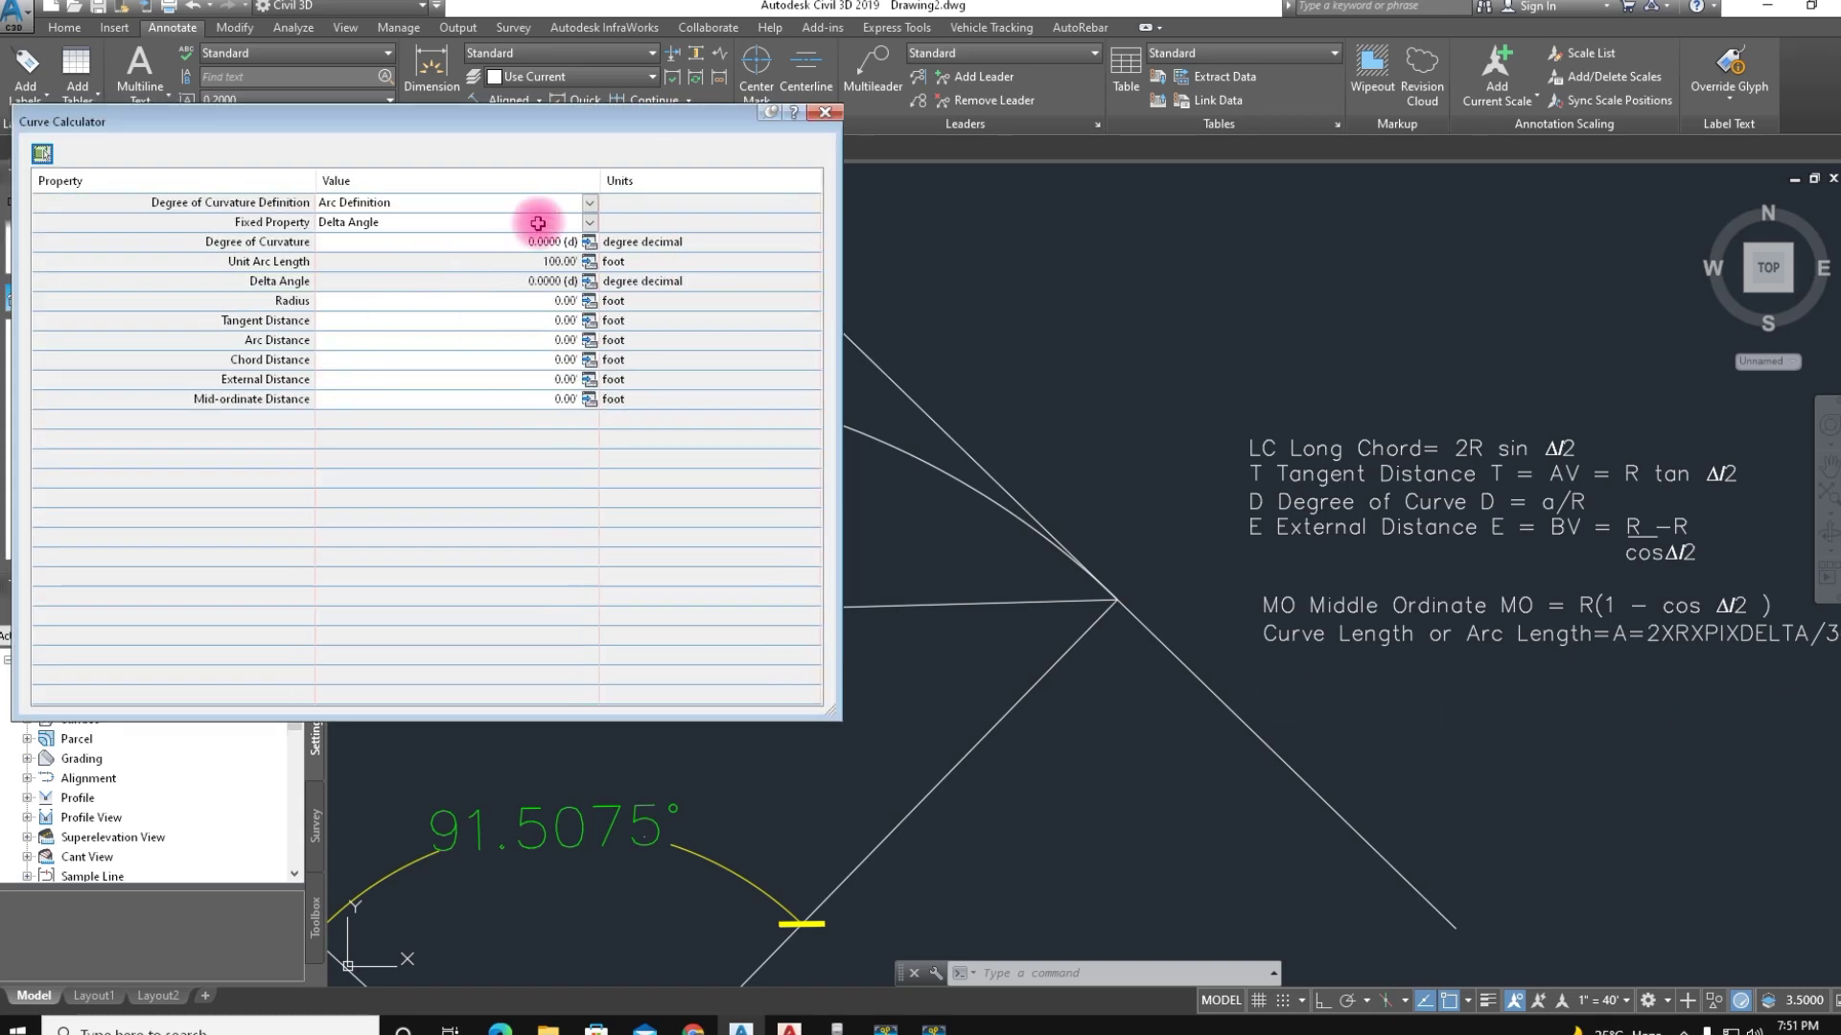
left_click(41, 153)
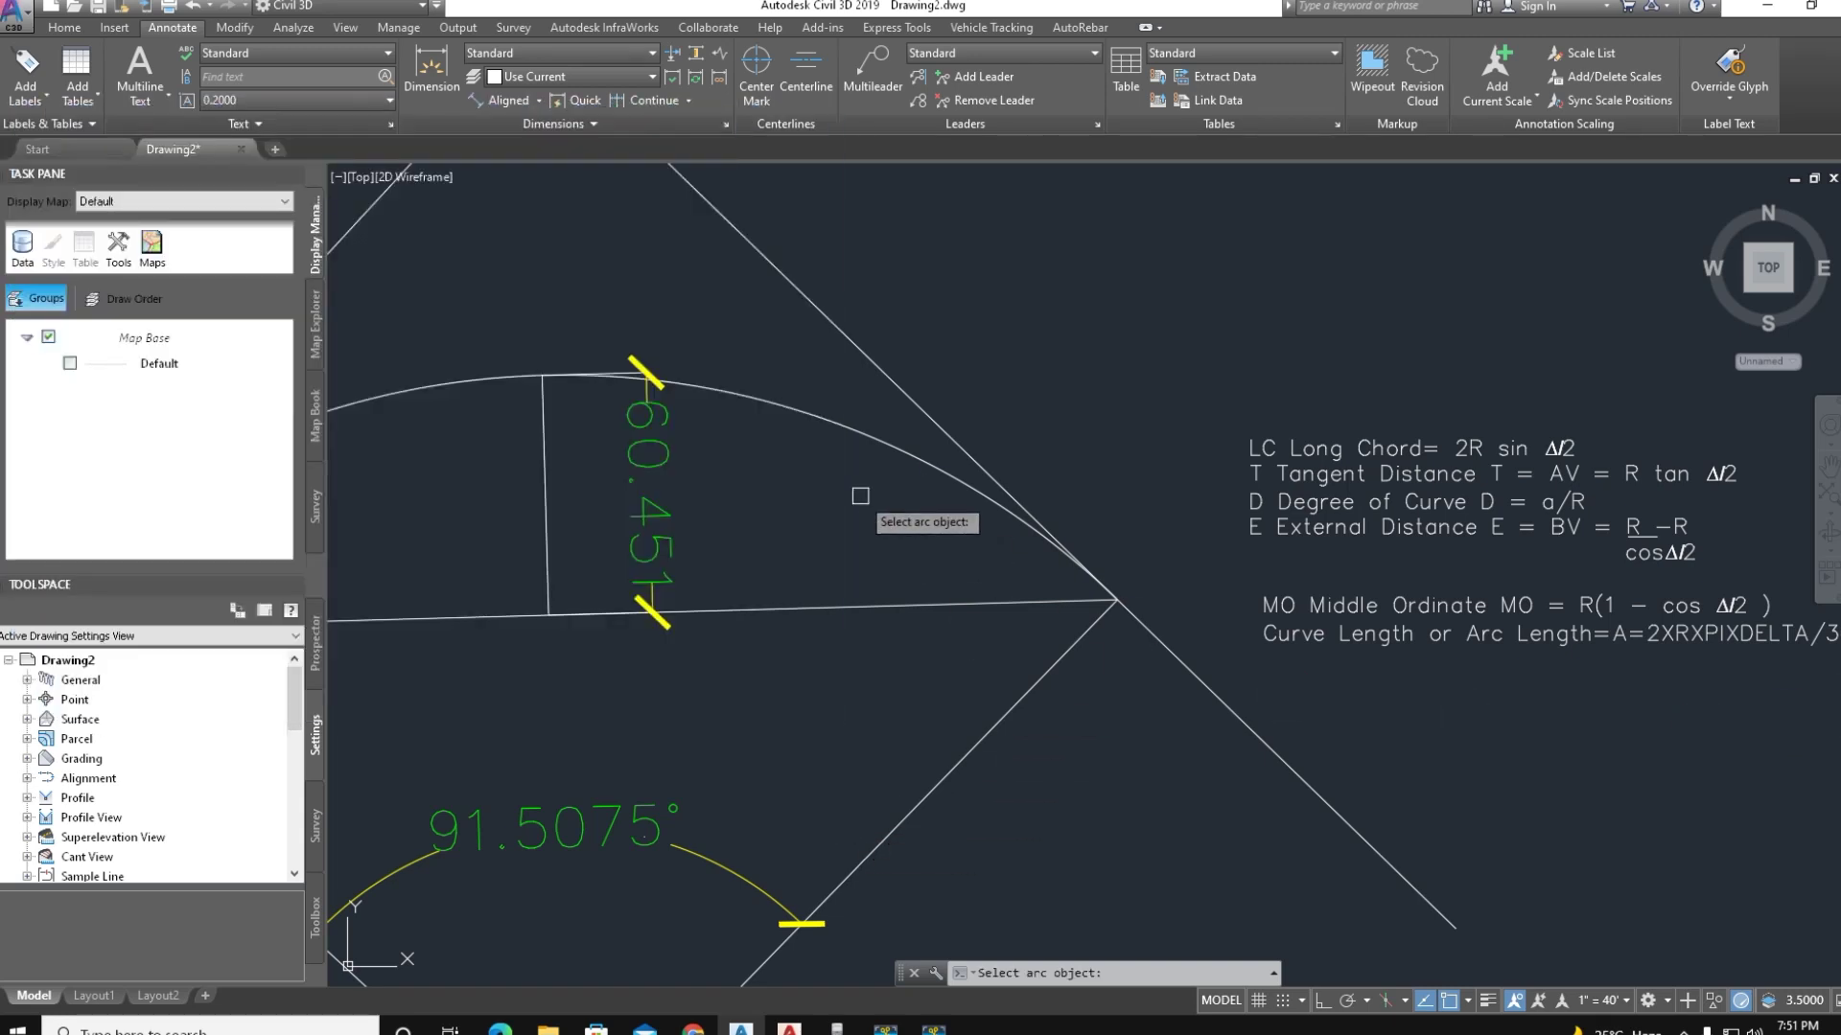
left_click(839, 425)
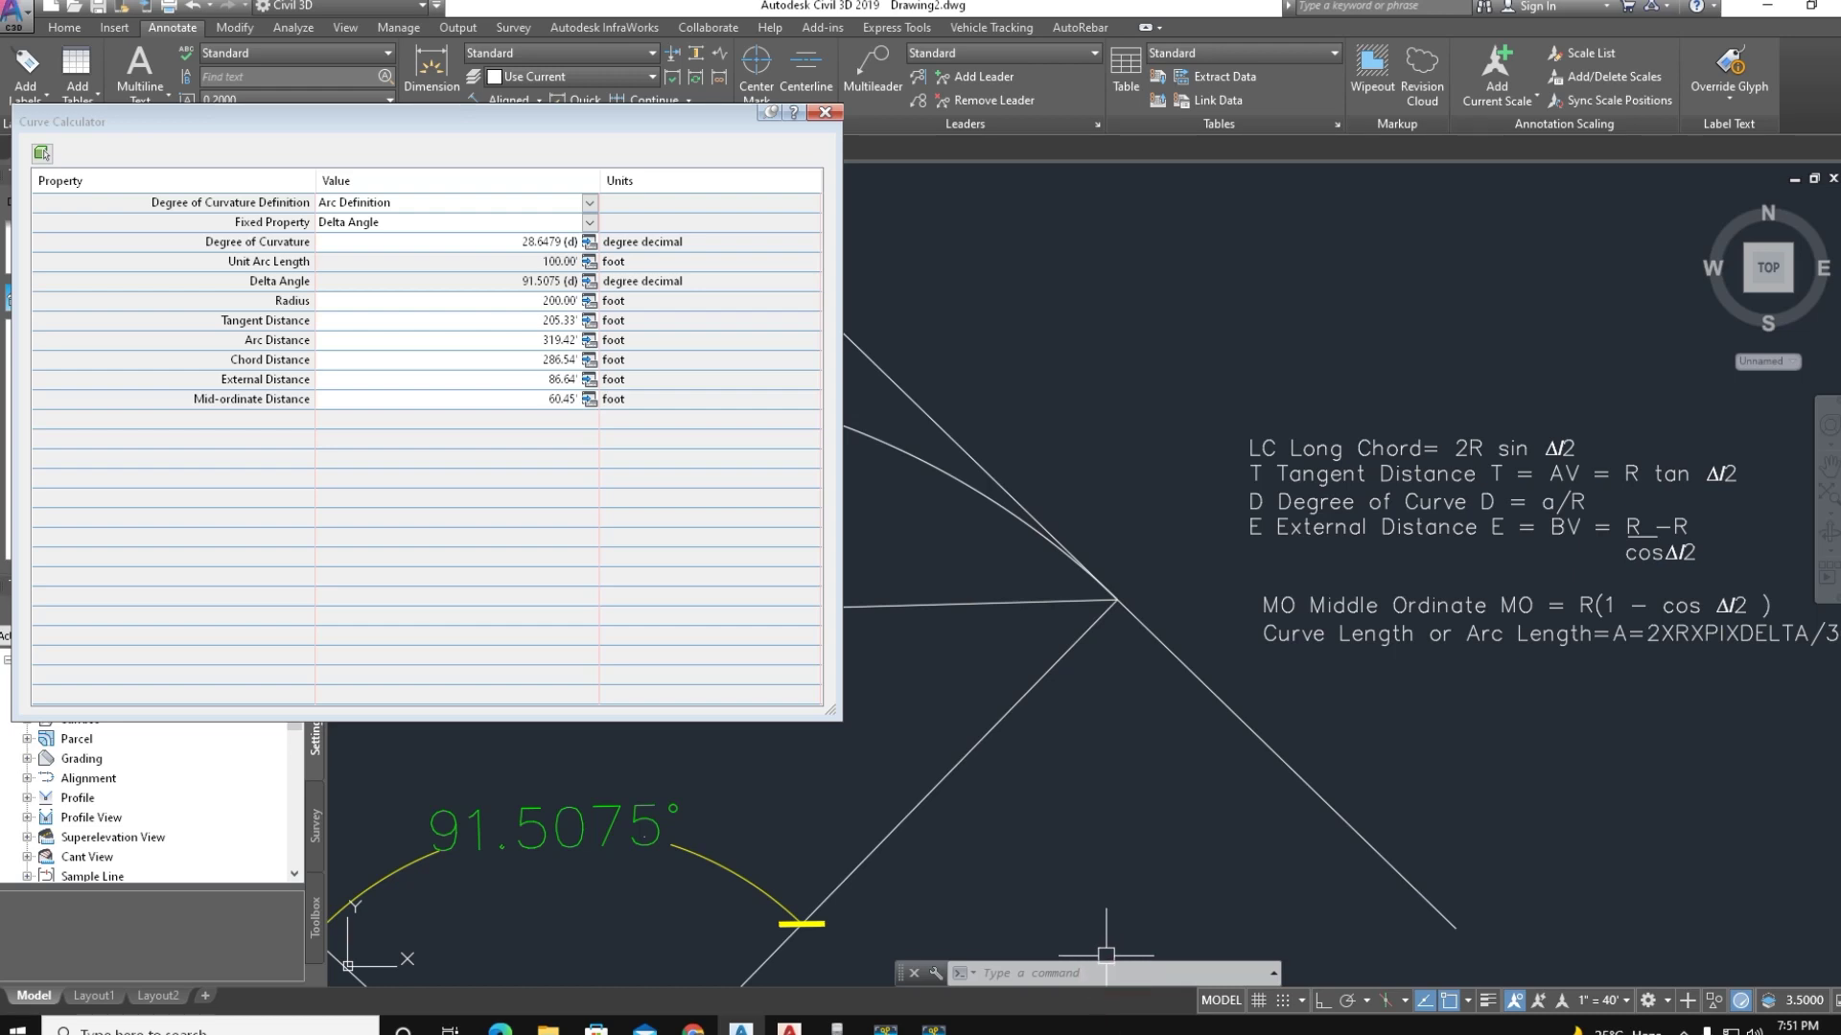
Bring the scientific calculator back to the front and position it between the Curve Calculator and the formulas
left_click(851, 1027)
left_click_drag(1125, 243, 973, 466)
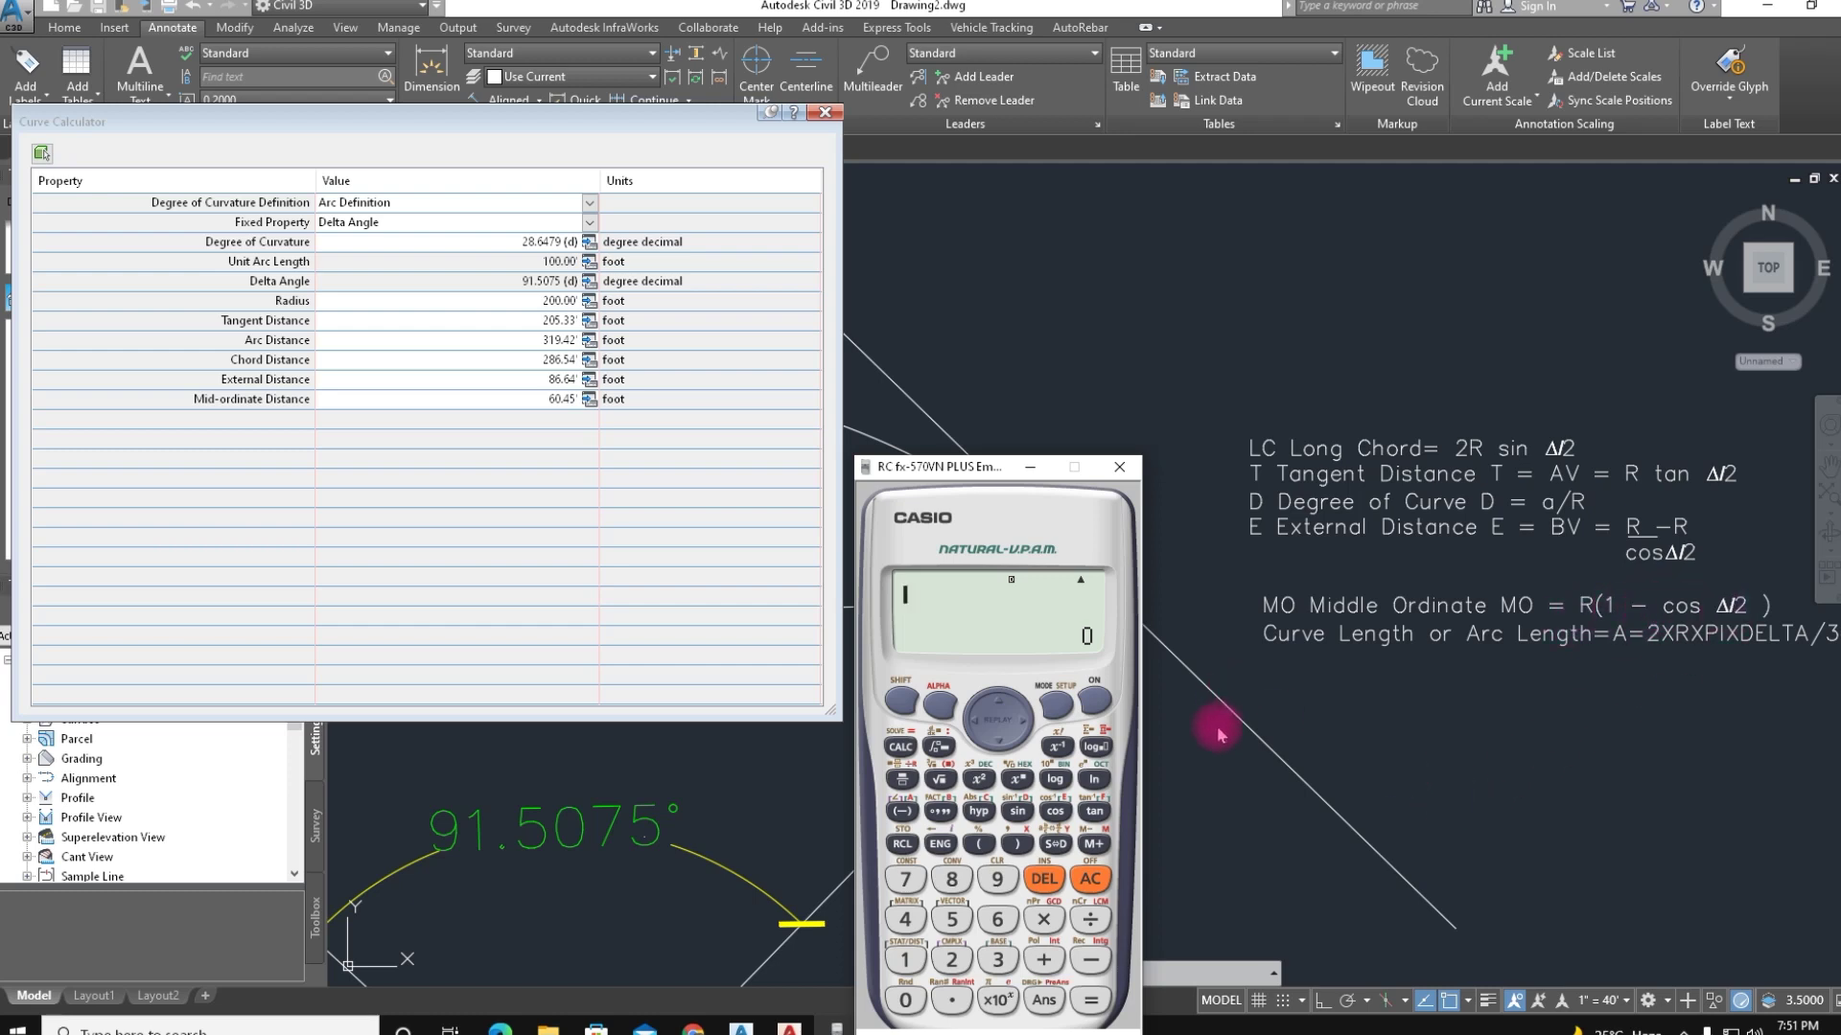
Start the middle ordinate calculation on the scientific calculator by entering 200−200×cos(
left_click(905, 1000)
left_click(905, 1000)
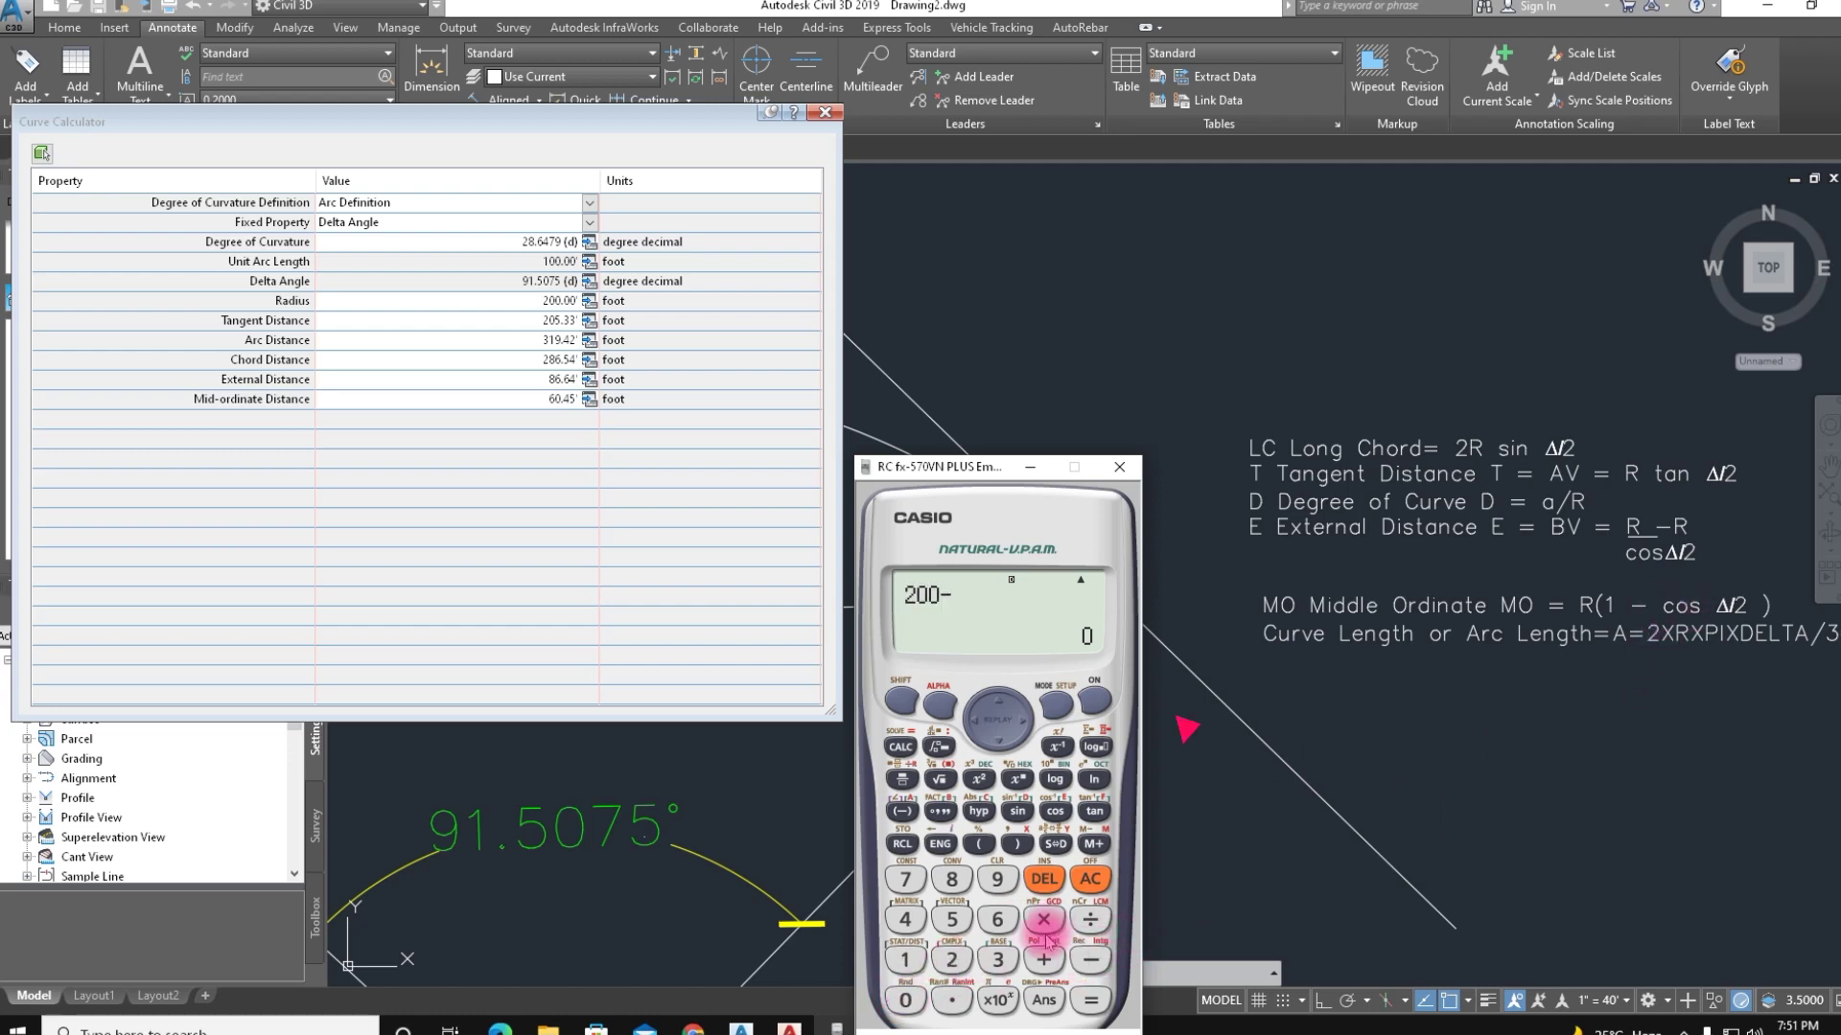
left_click(951, 960)
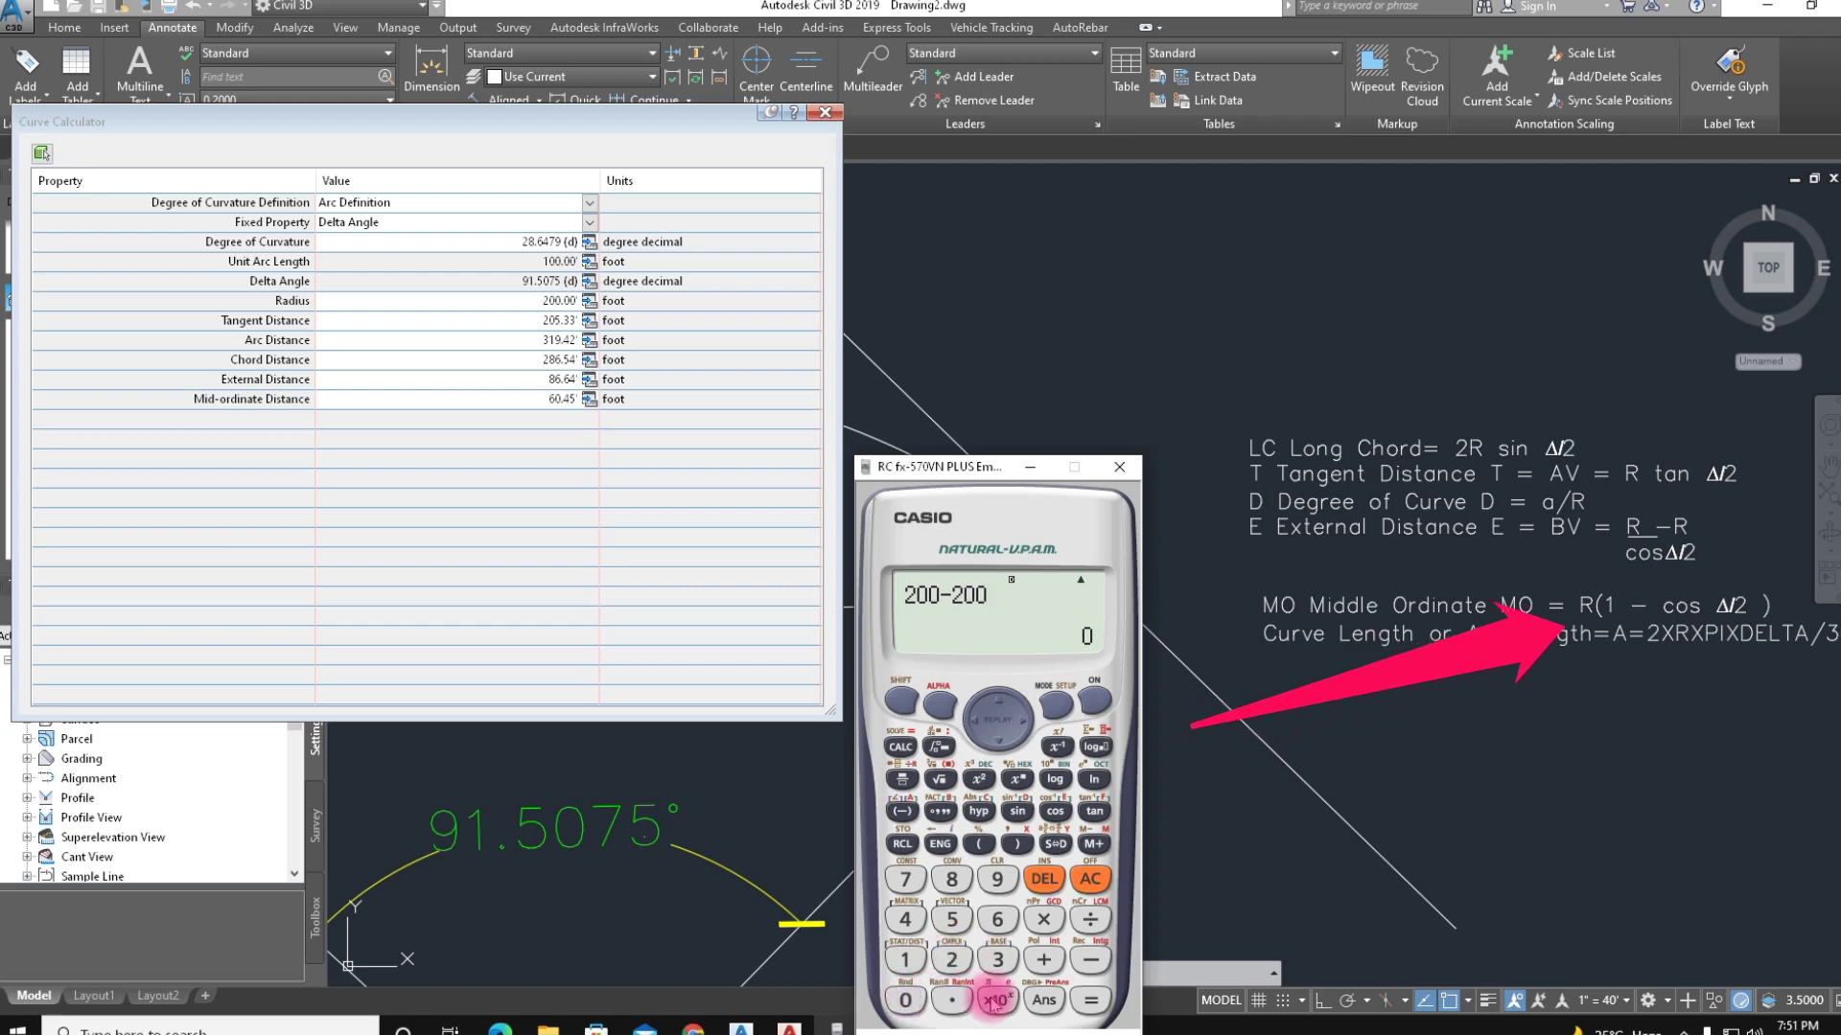
left_click(1047, 923)
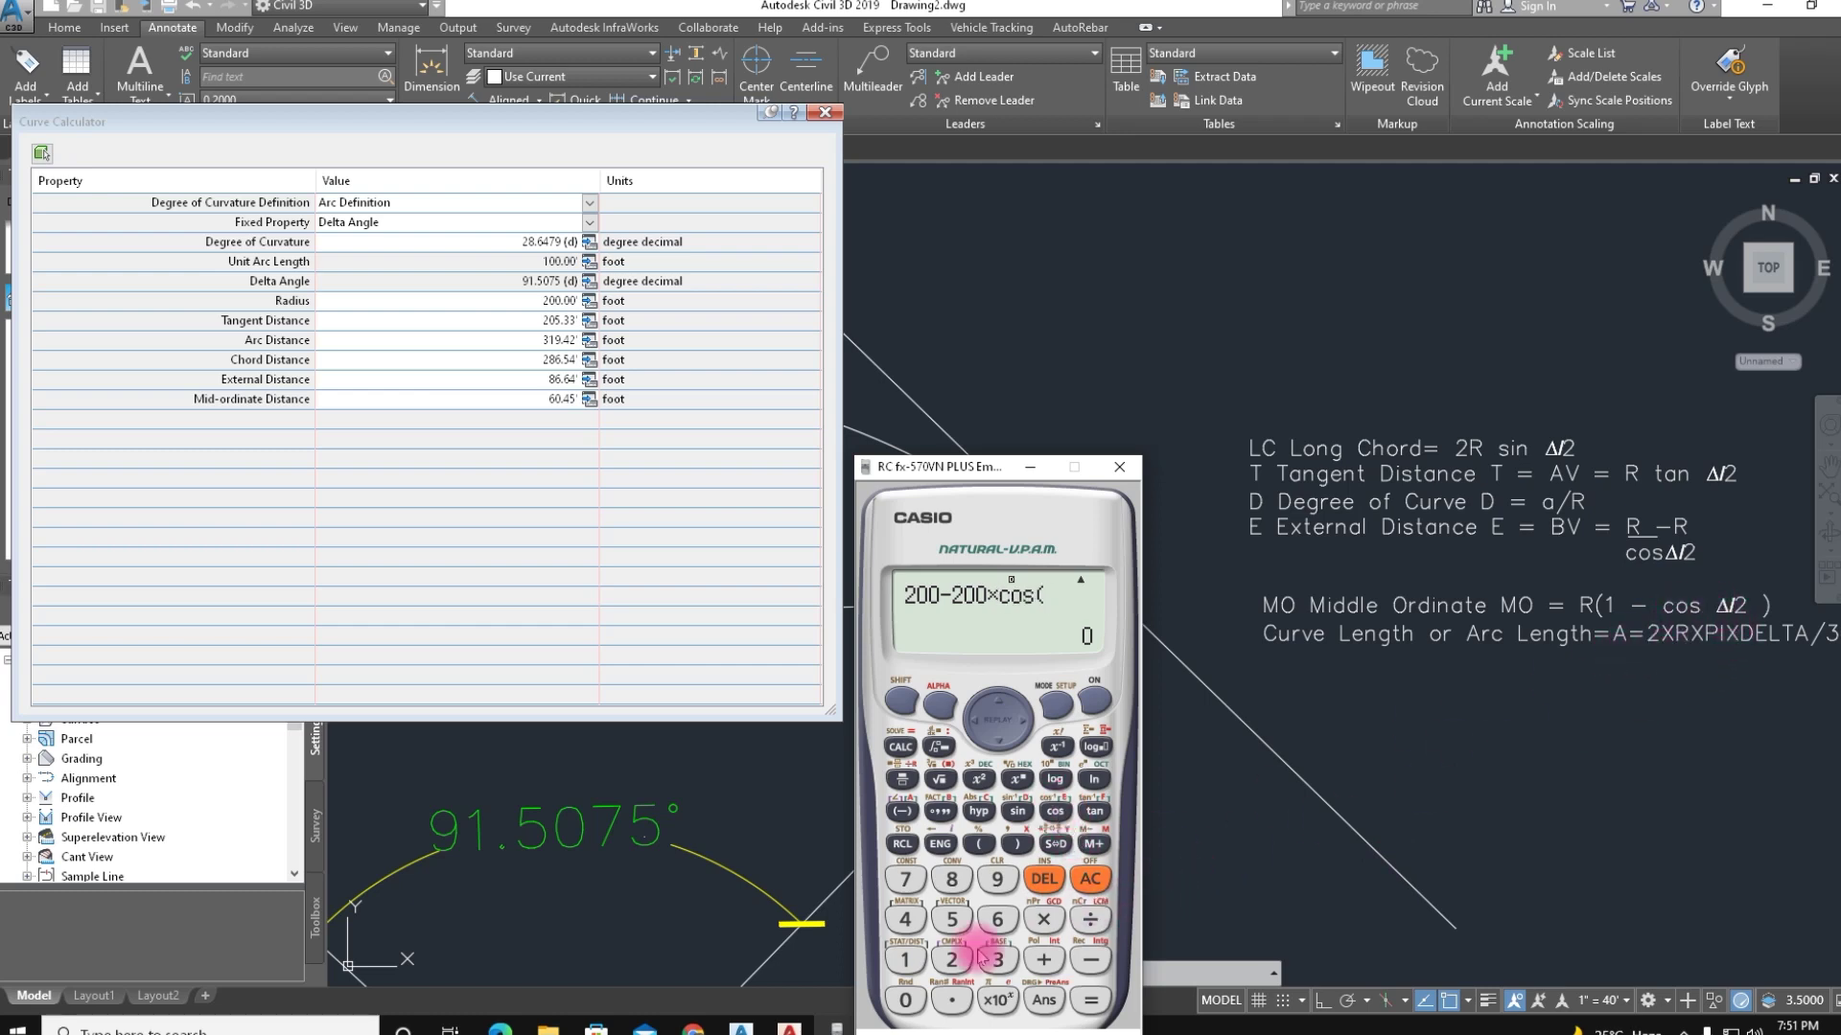
Complete the cosine term with the half delta angle, 91.5075÷2, and evaluate the middle ordinate
left_click(997, 879)
left_click(911, 959)
left_click(952, 1000)
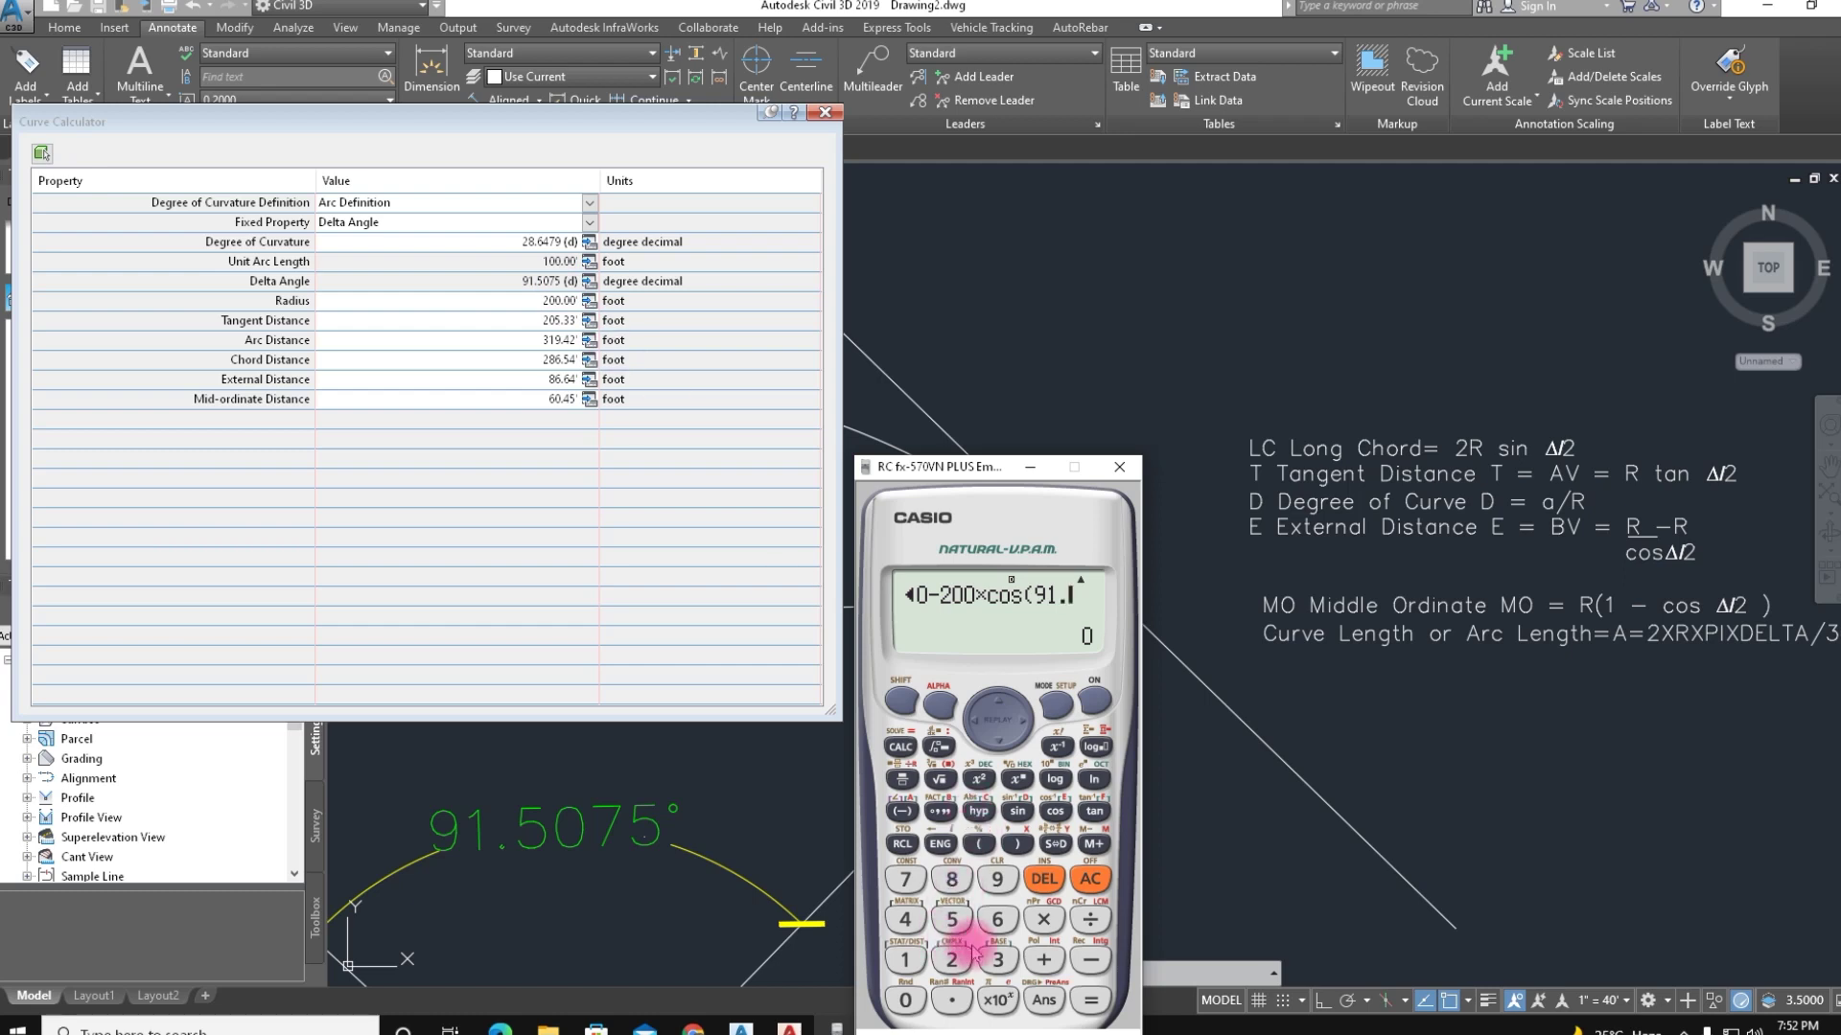
left_click(952, 918)
left_click(905, 1000)
left_click(905, 878)
left_click(952, 919)
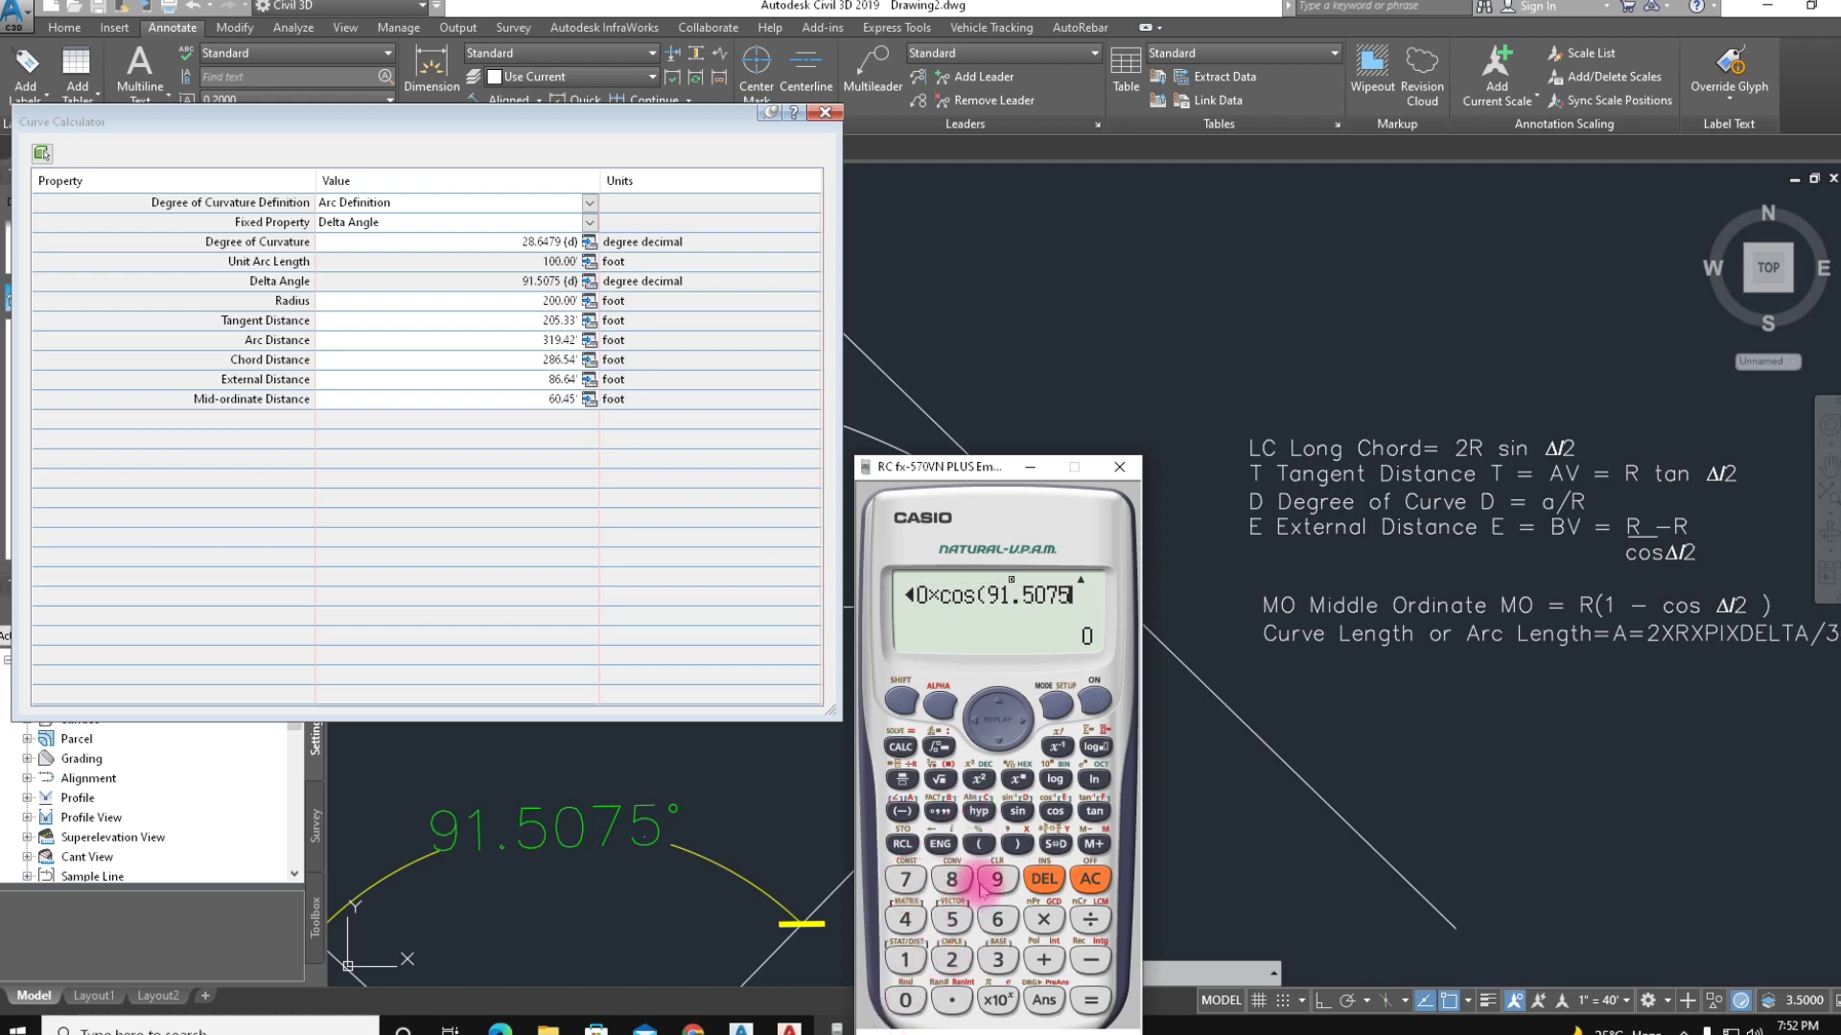
left_click(1091, 920)
left_click(964, 960)
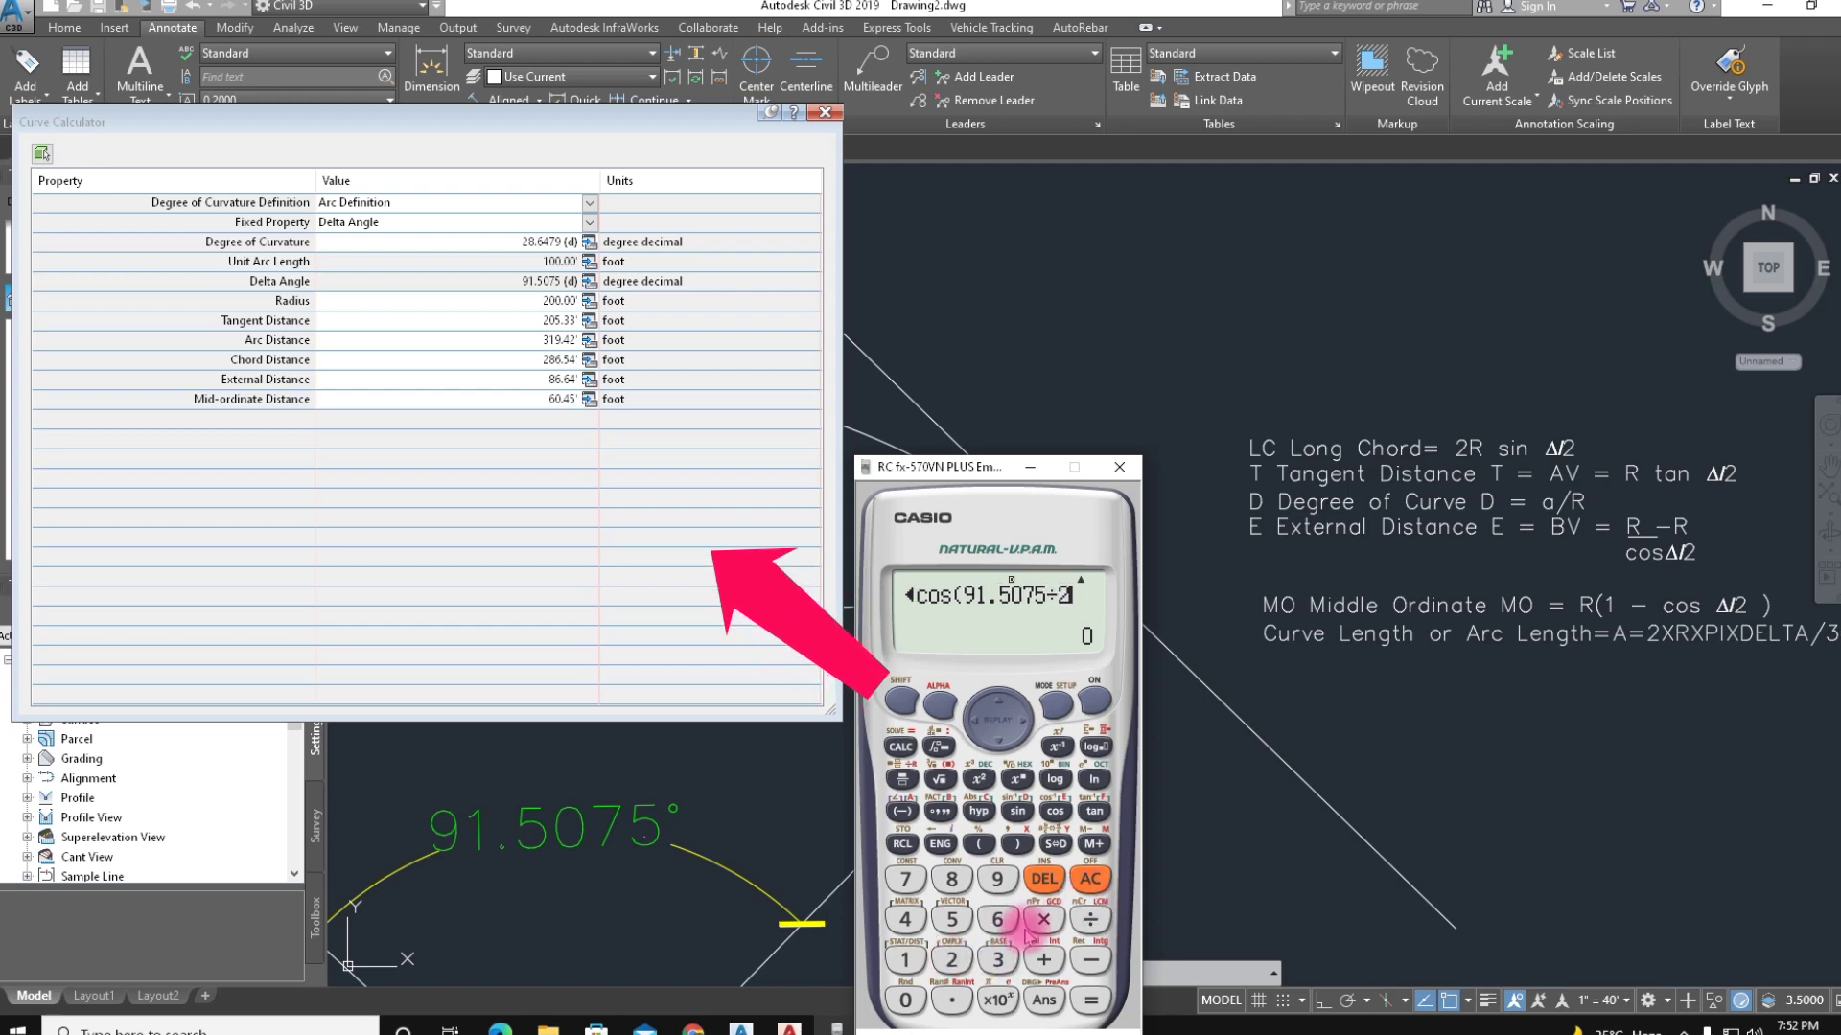
left_click(1091, 999)
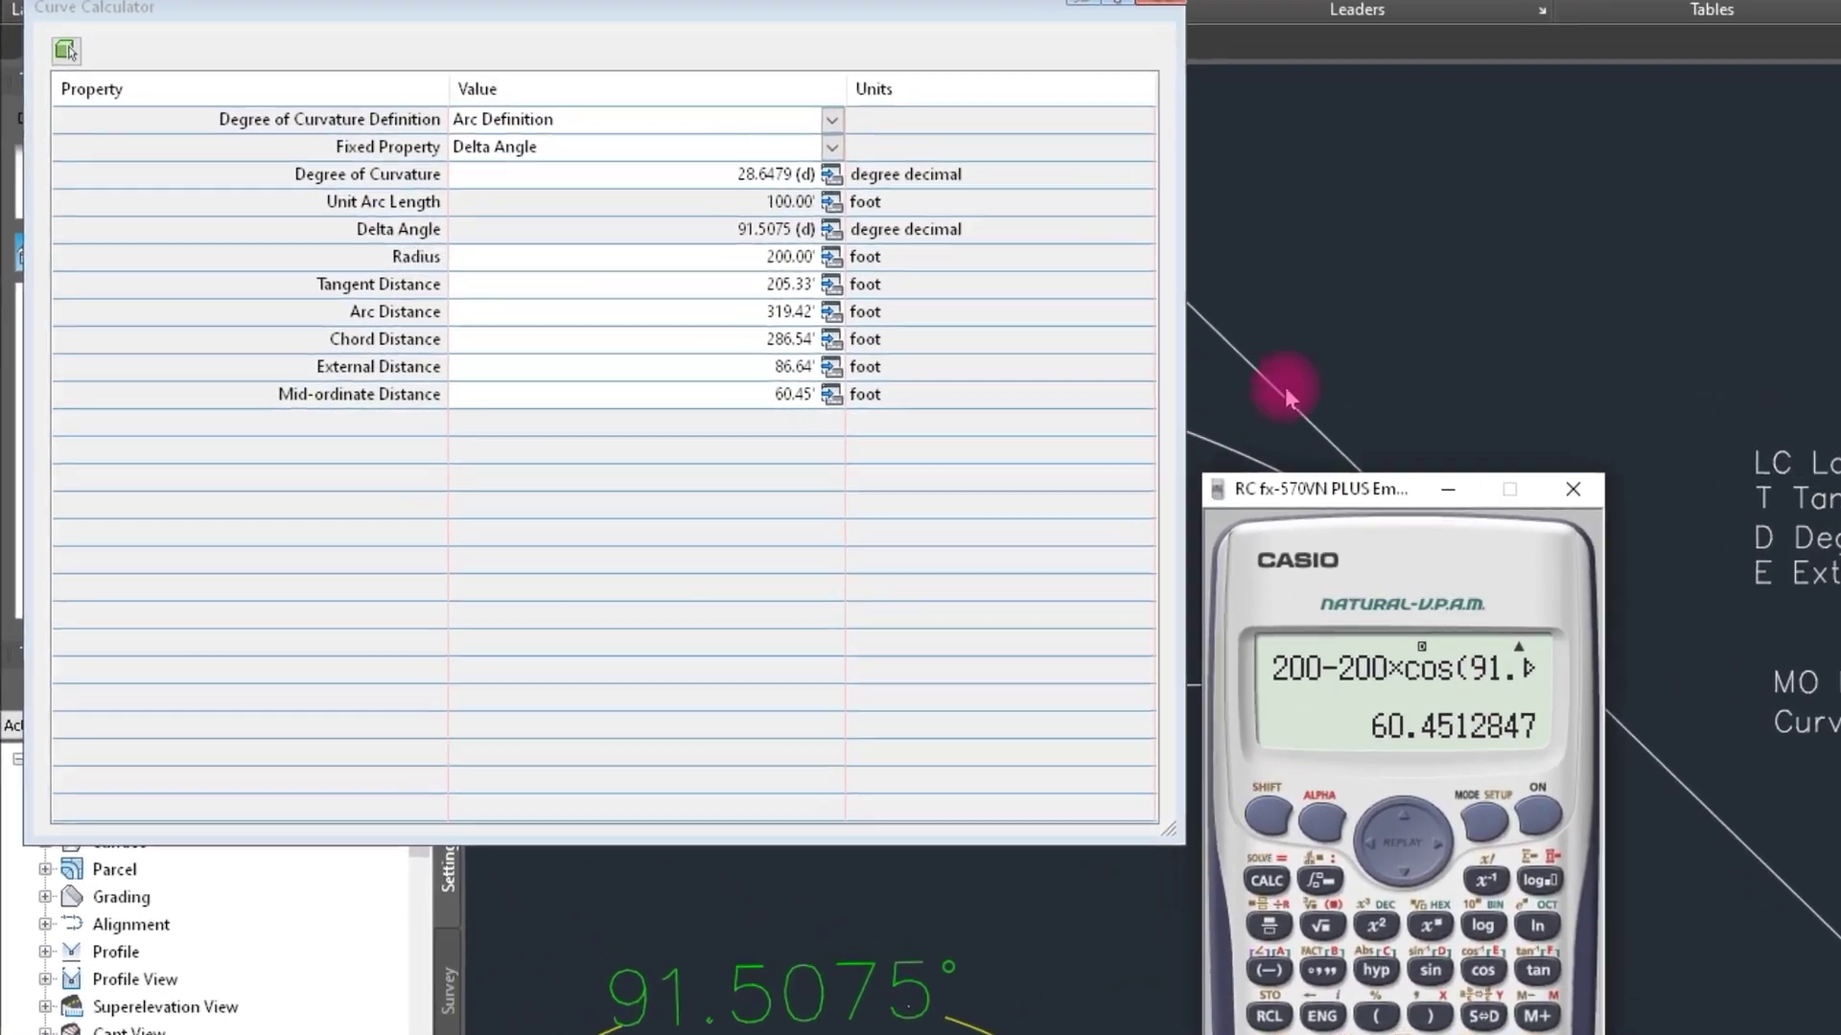
Close the Curve Calculator and place the scientific calculator beside the middle ordinate dimension to compare the values
left_click(1279, 388)
left_click(959, 9)
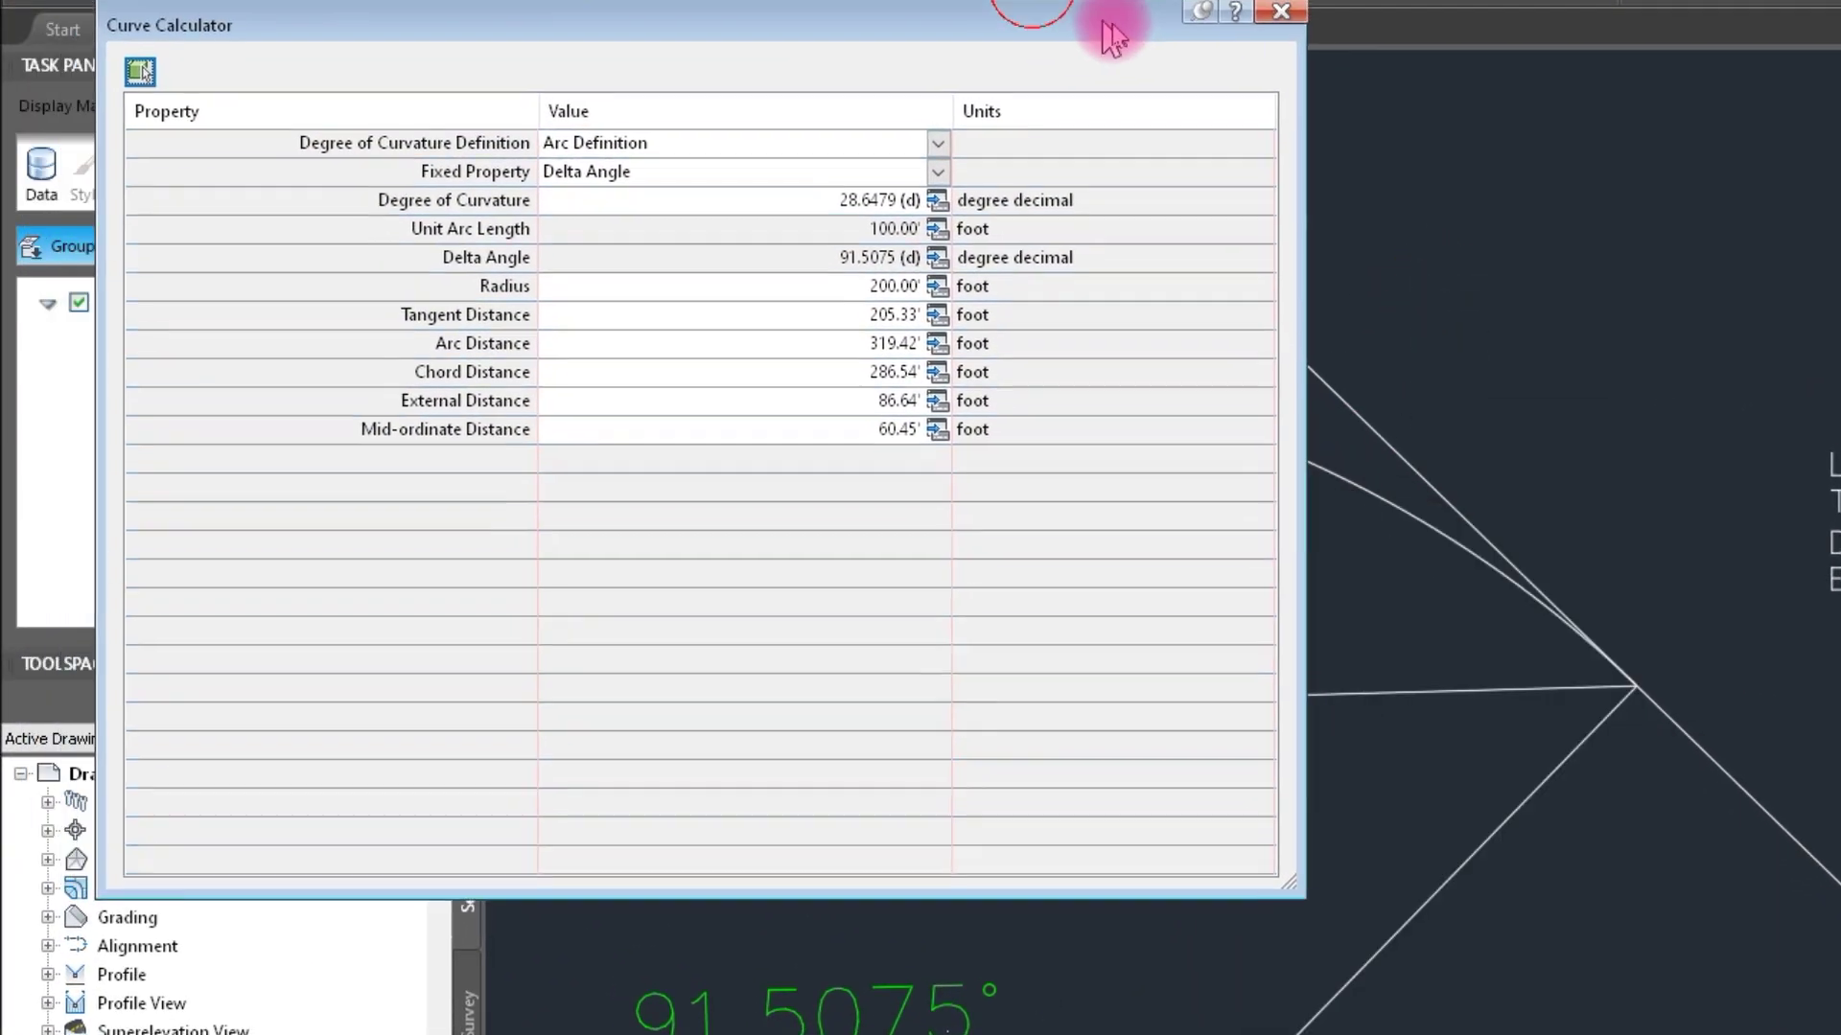
left_click(1280, 10)
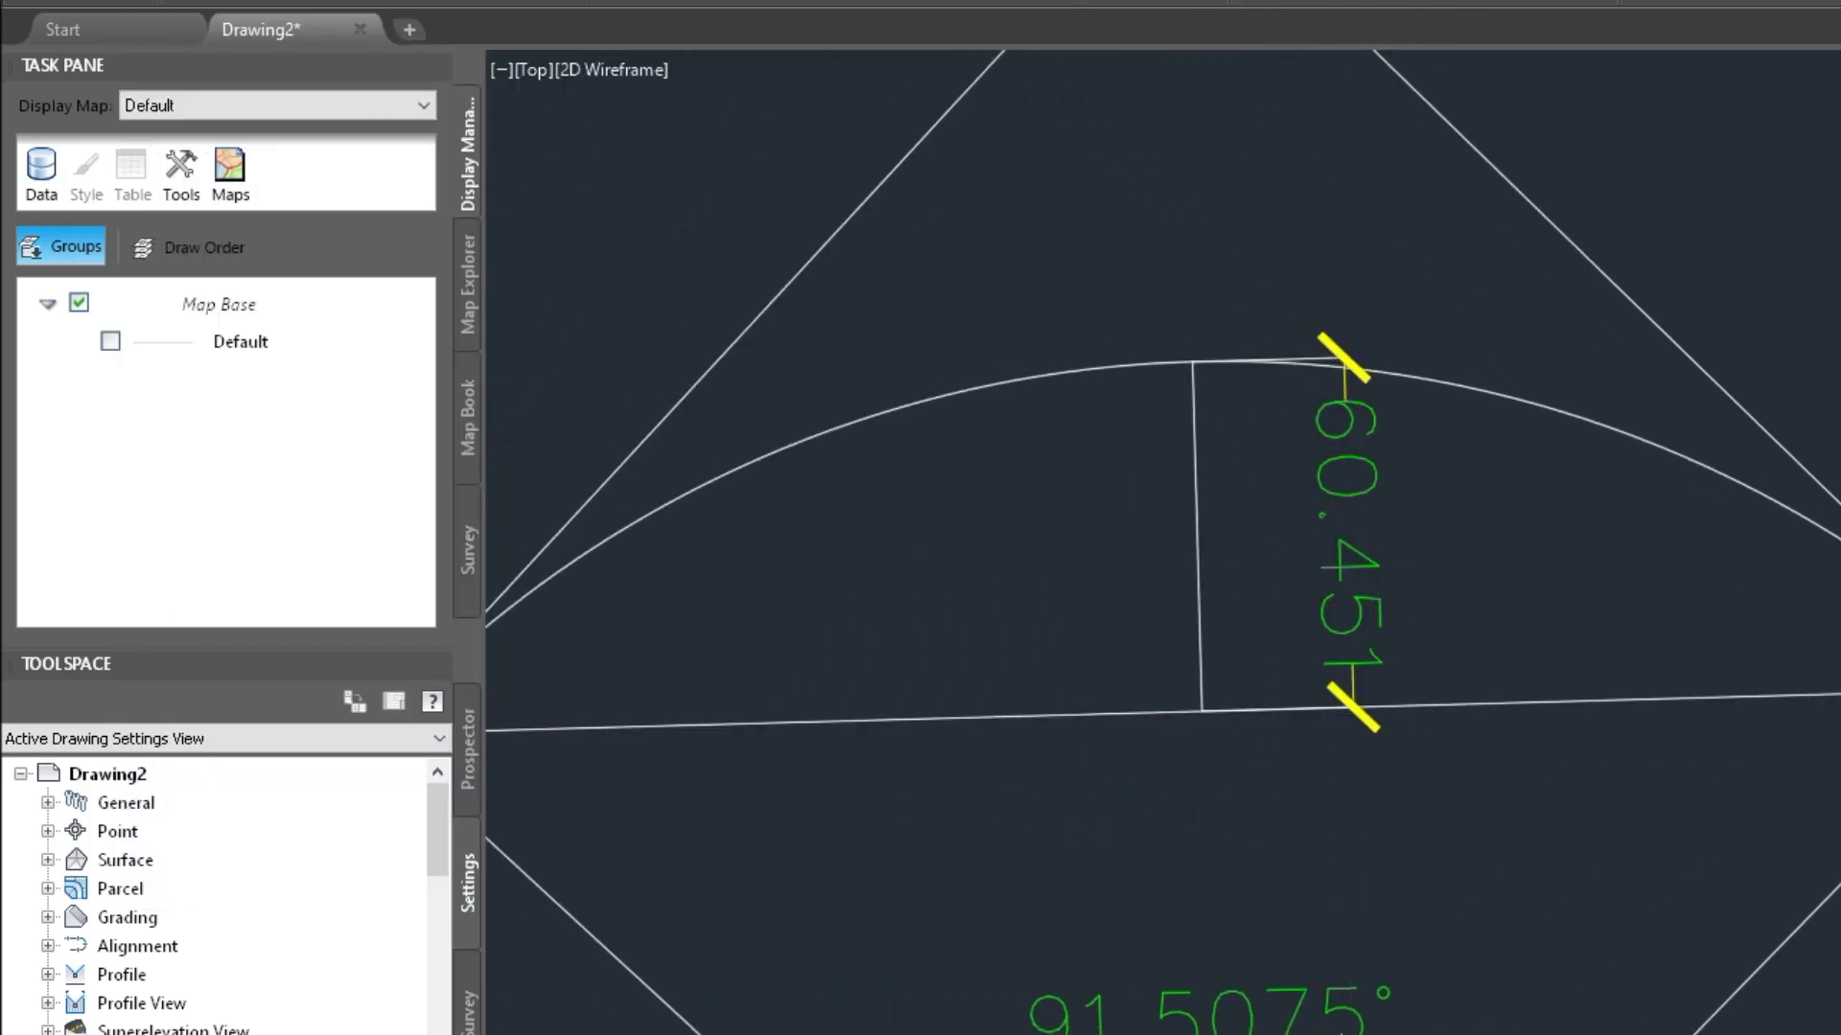
key("alt+Tab")
mouse_move(1389, 486)
left_mouse_down()
mouse_move(1776, 468)
mouse_move(1826, 479)
mouse_move(1830, 522)
left_mouse_up()
left_click(1829, 703)
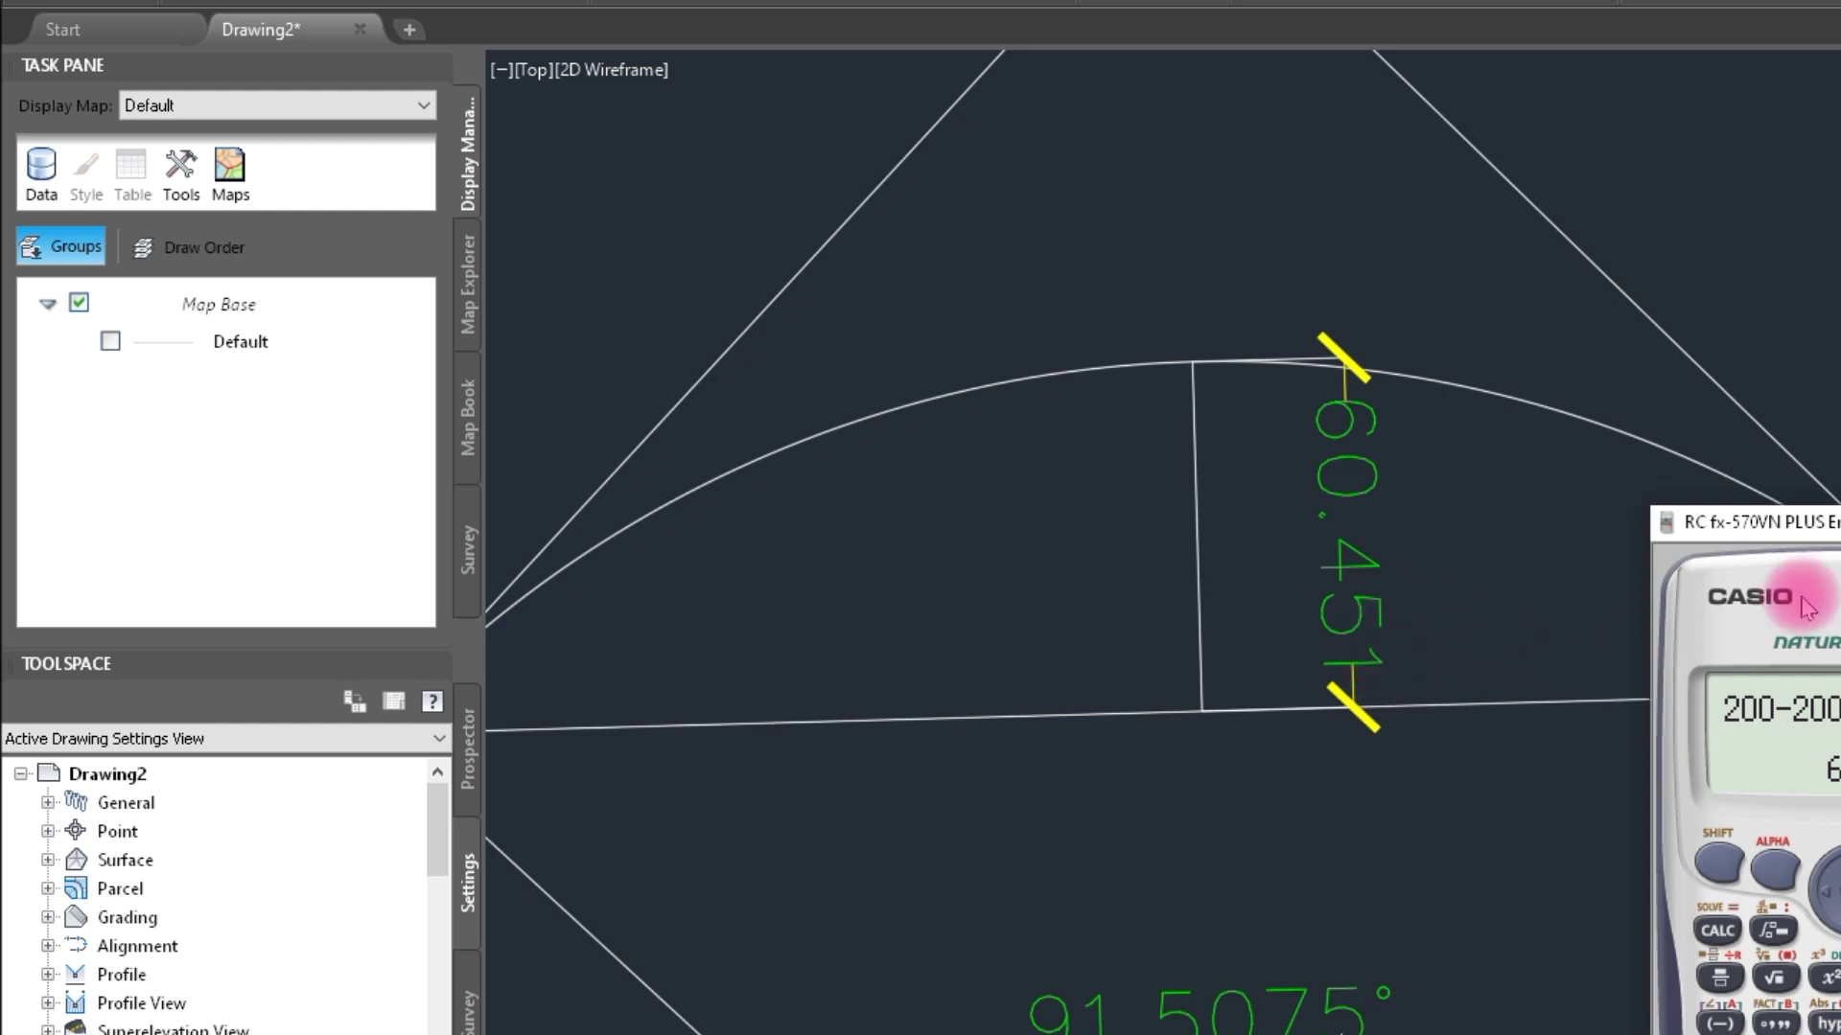
left_click_drag(1776, 526, 759, 527)
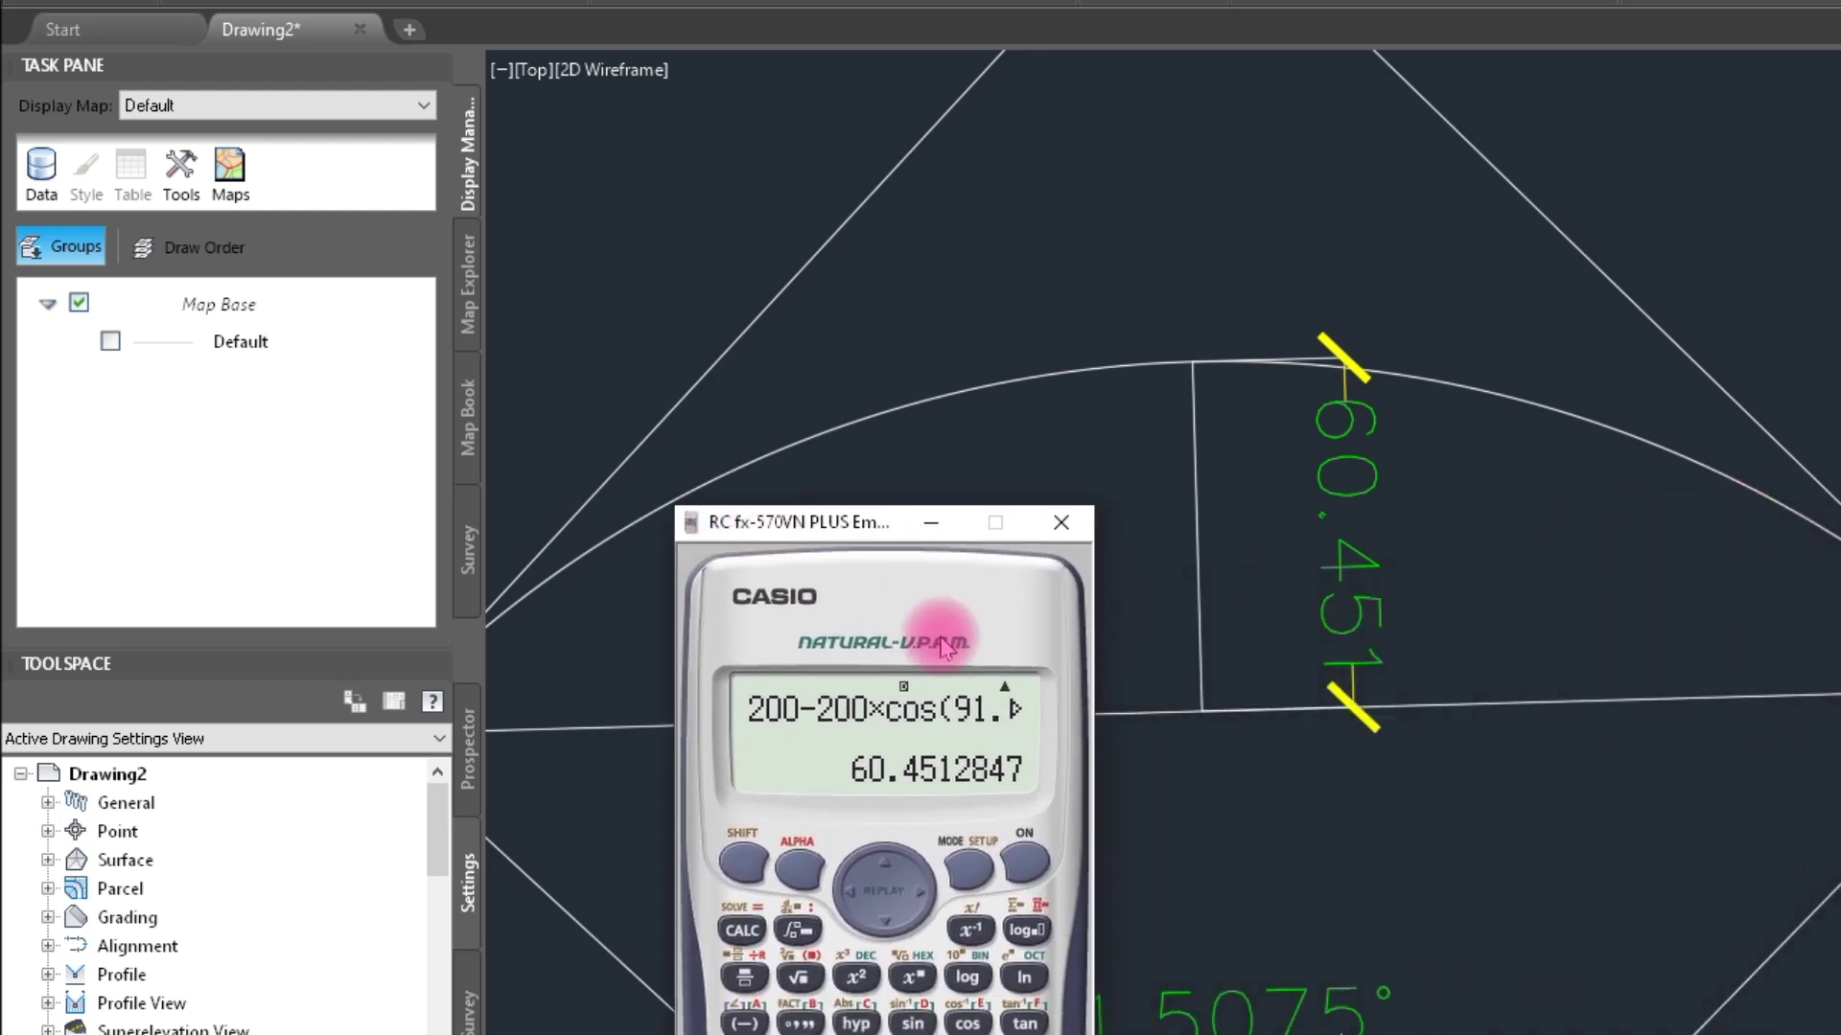
left_click(1118, 706)
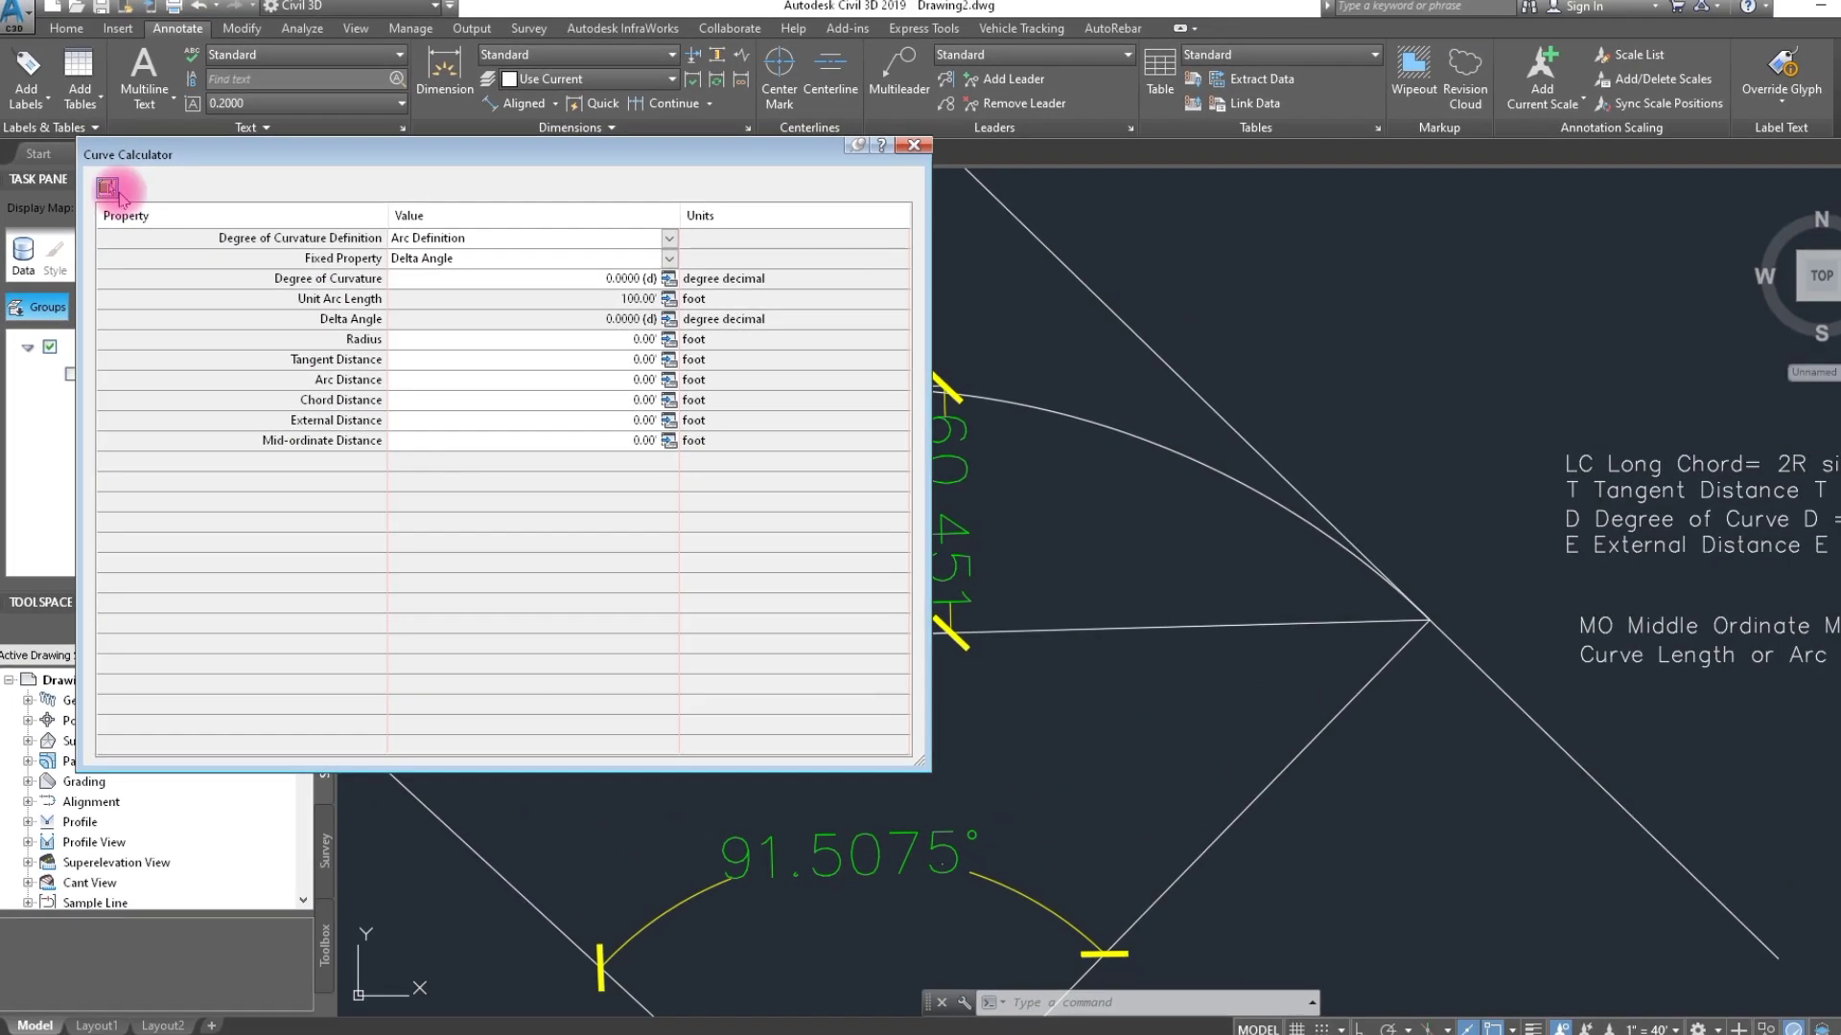
Reopen the Curve Calculator, load the drawn arc's geometry into it and move it clear of the curve
left_click(131, 138)
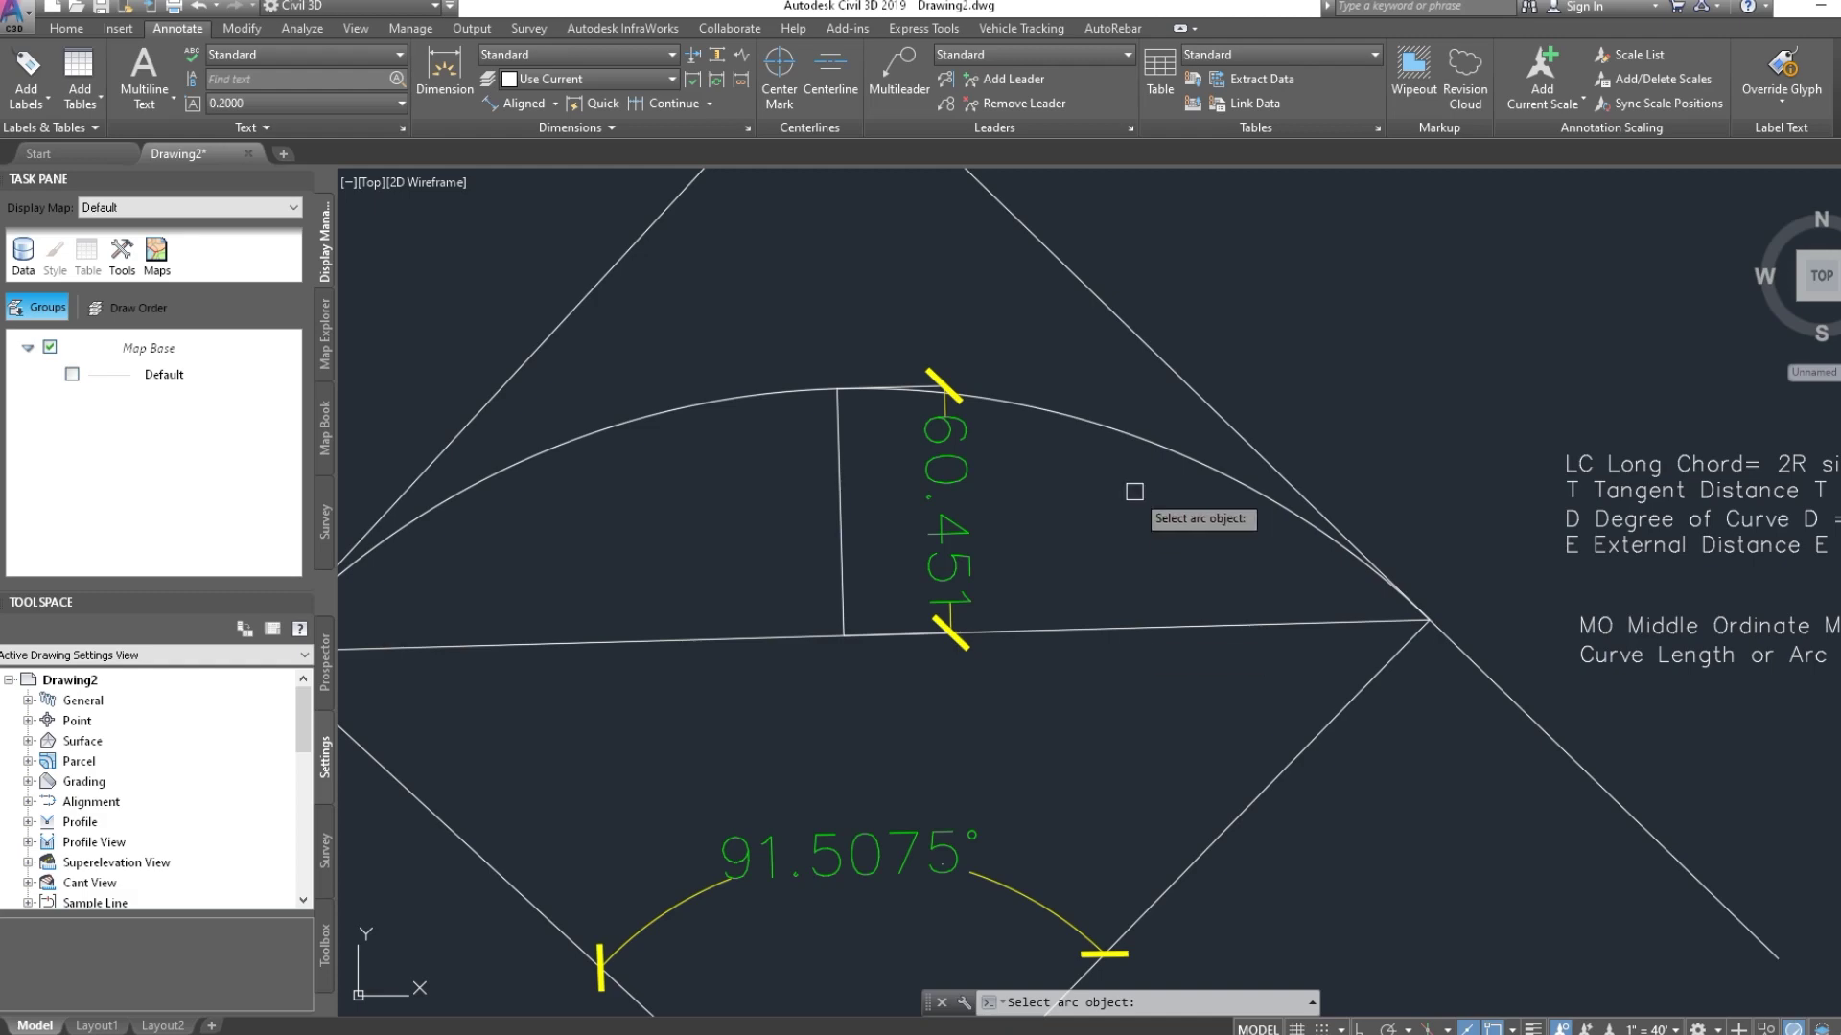
left_click(1168, 462)
mouse_move(429, 163)
left_mouse_down()
mouse_move(517, 263)
mouse_move(450, 284)
mouse_move(219, 247)
left_mouse_up()
Draw the external distance as a polyline from the tangents' intersection point to the arc's midpoint
scroll(1100, 566, "down", 3)
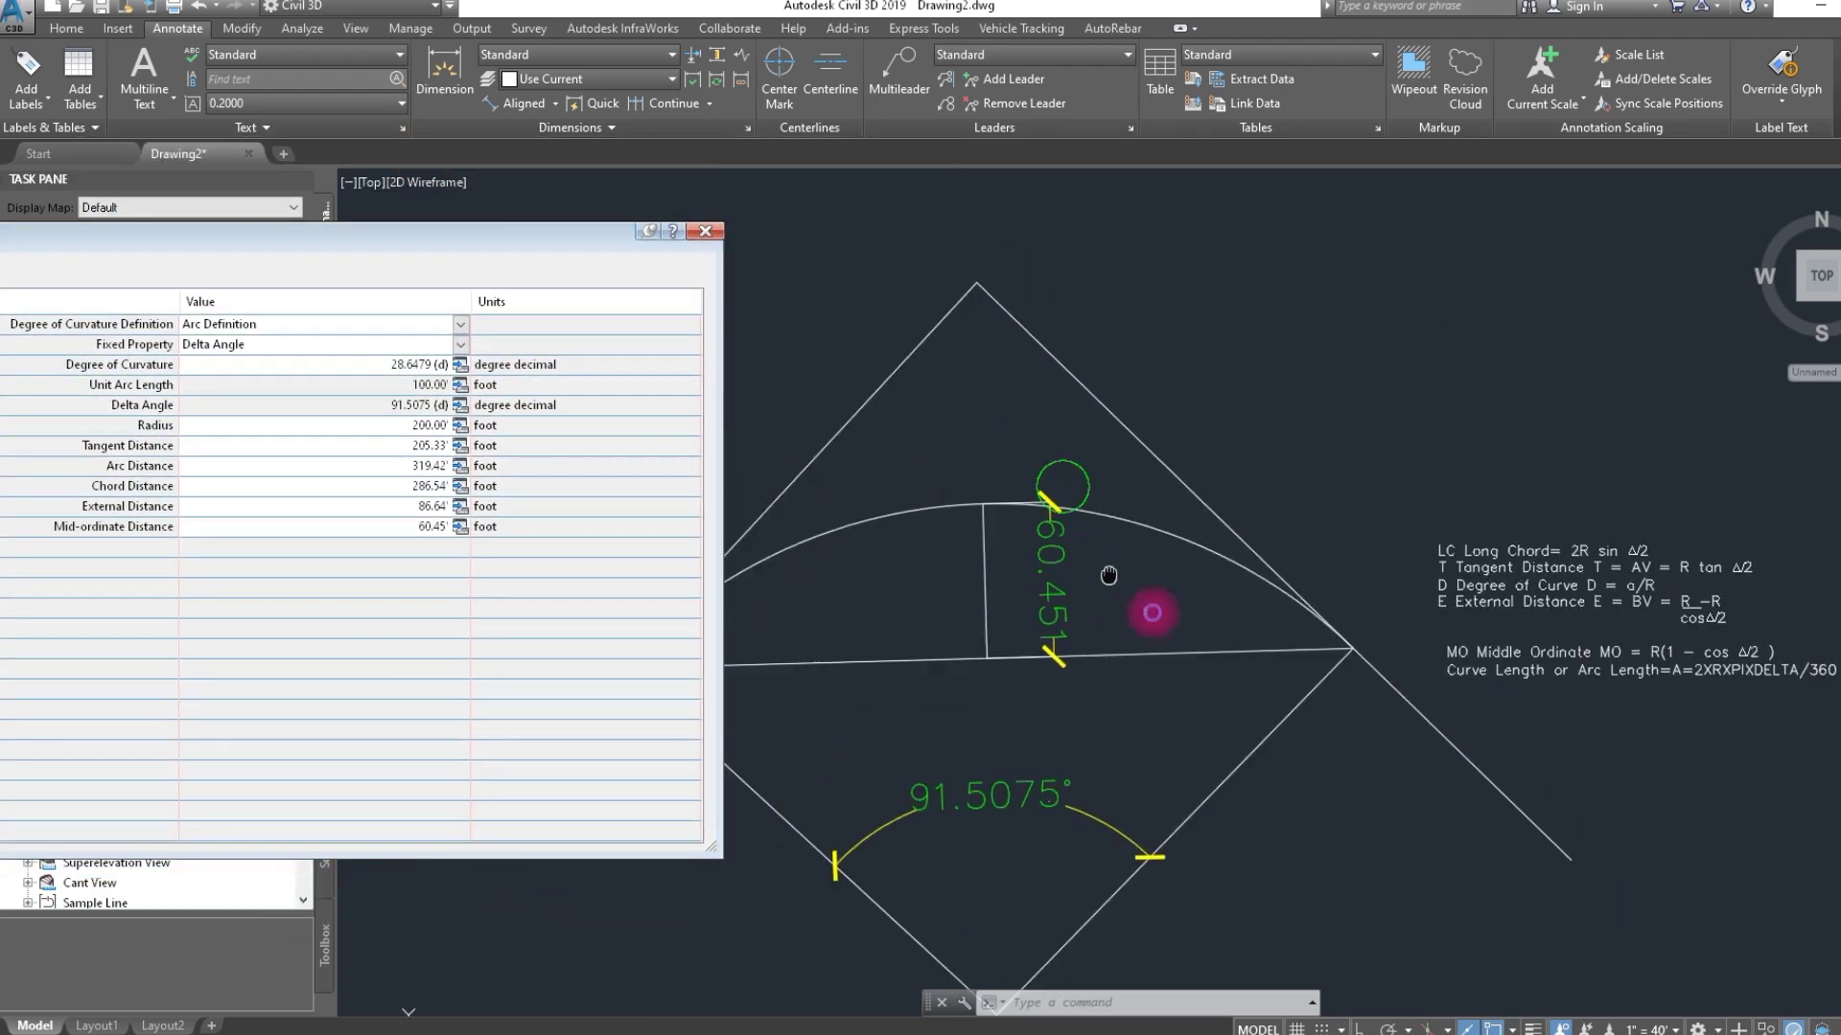
scroll(1078, 330, "up", 2)
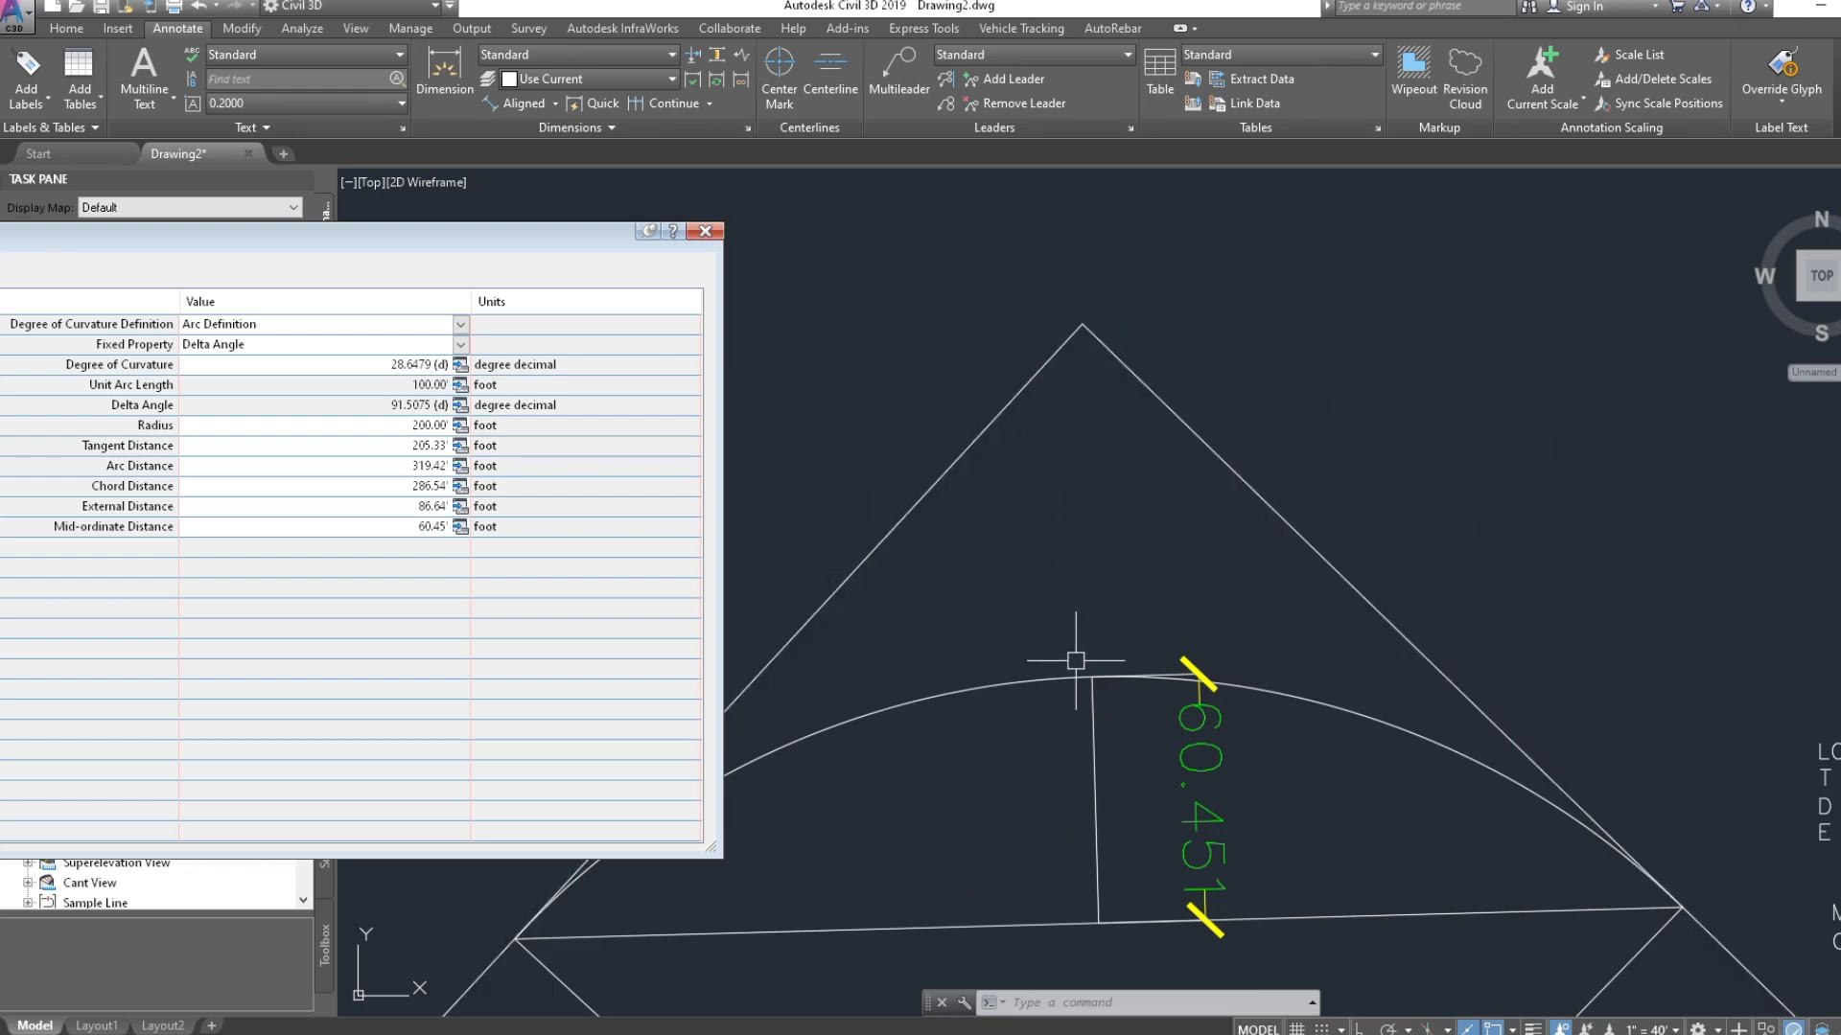
type("PL")
key("Return")
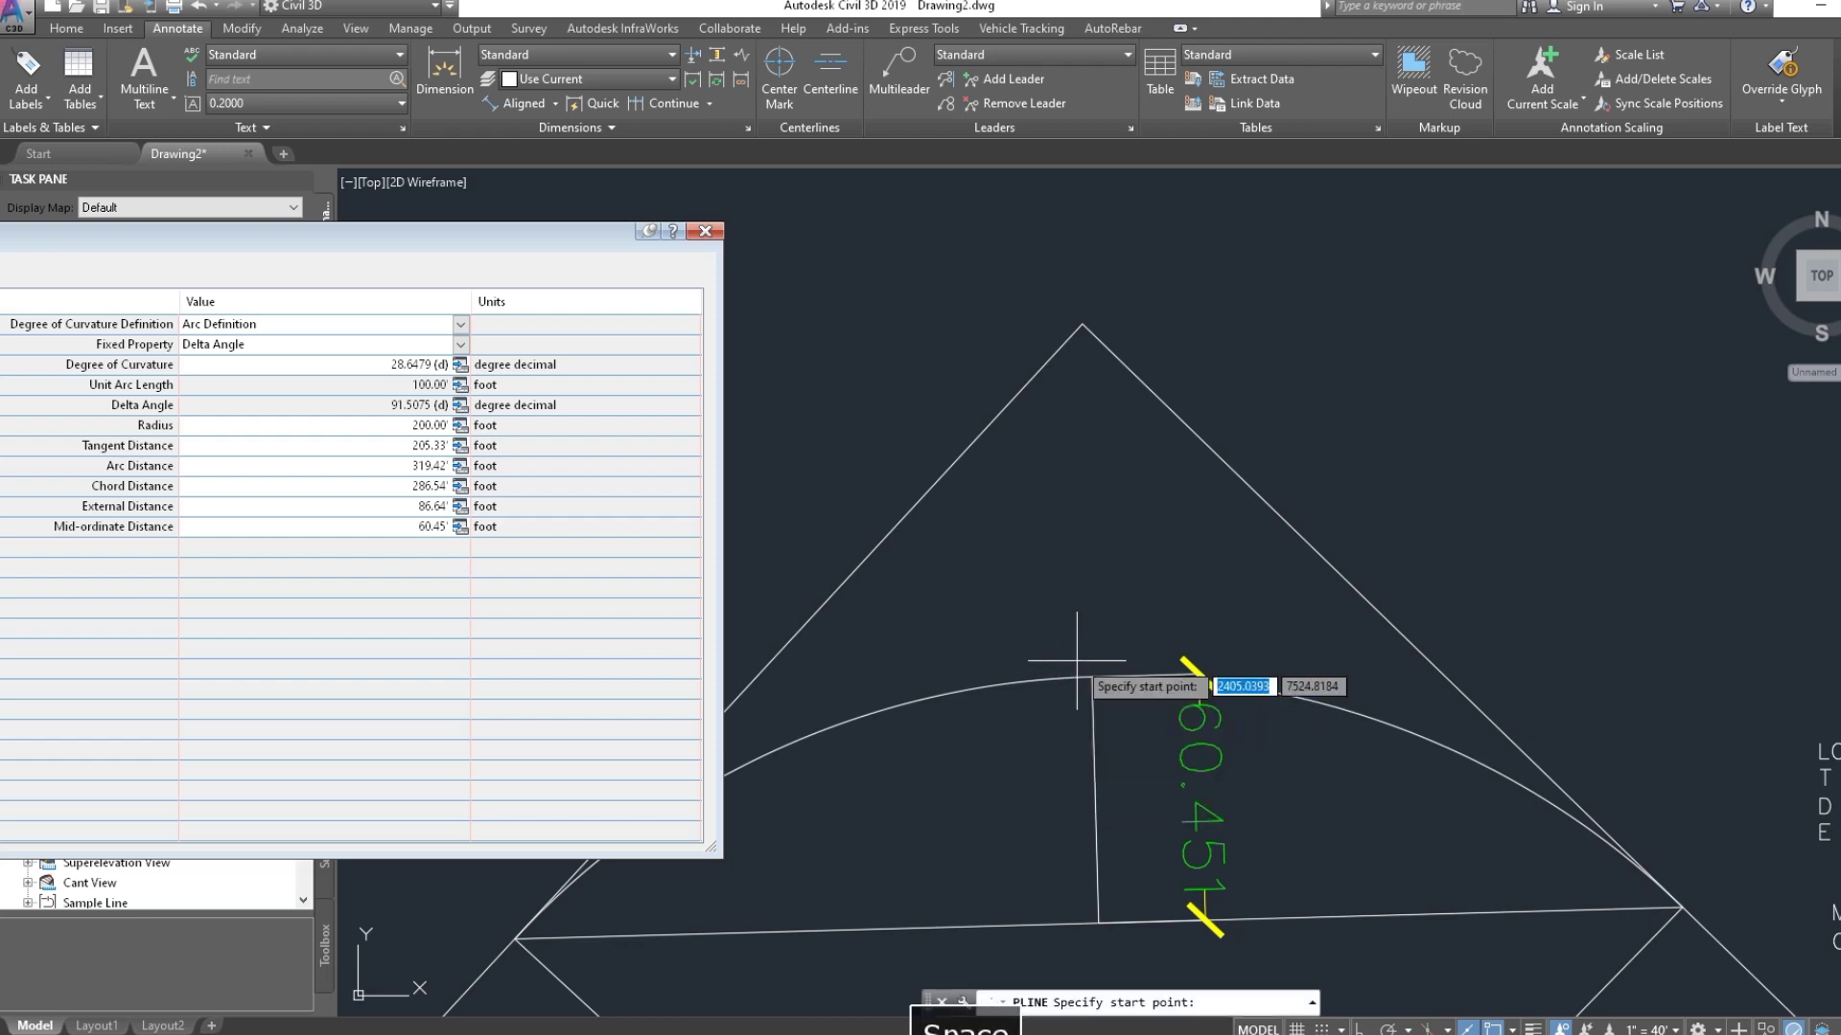
left_click(1082, 326)
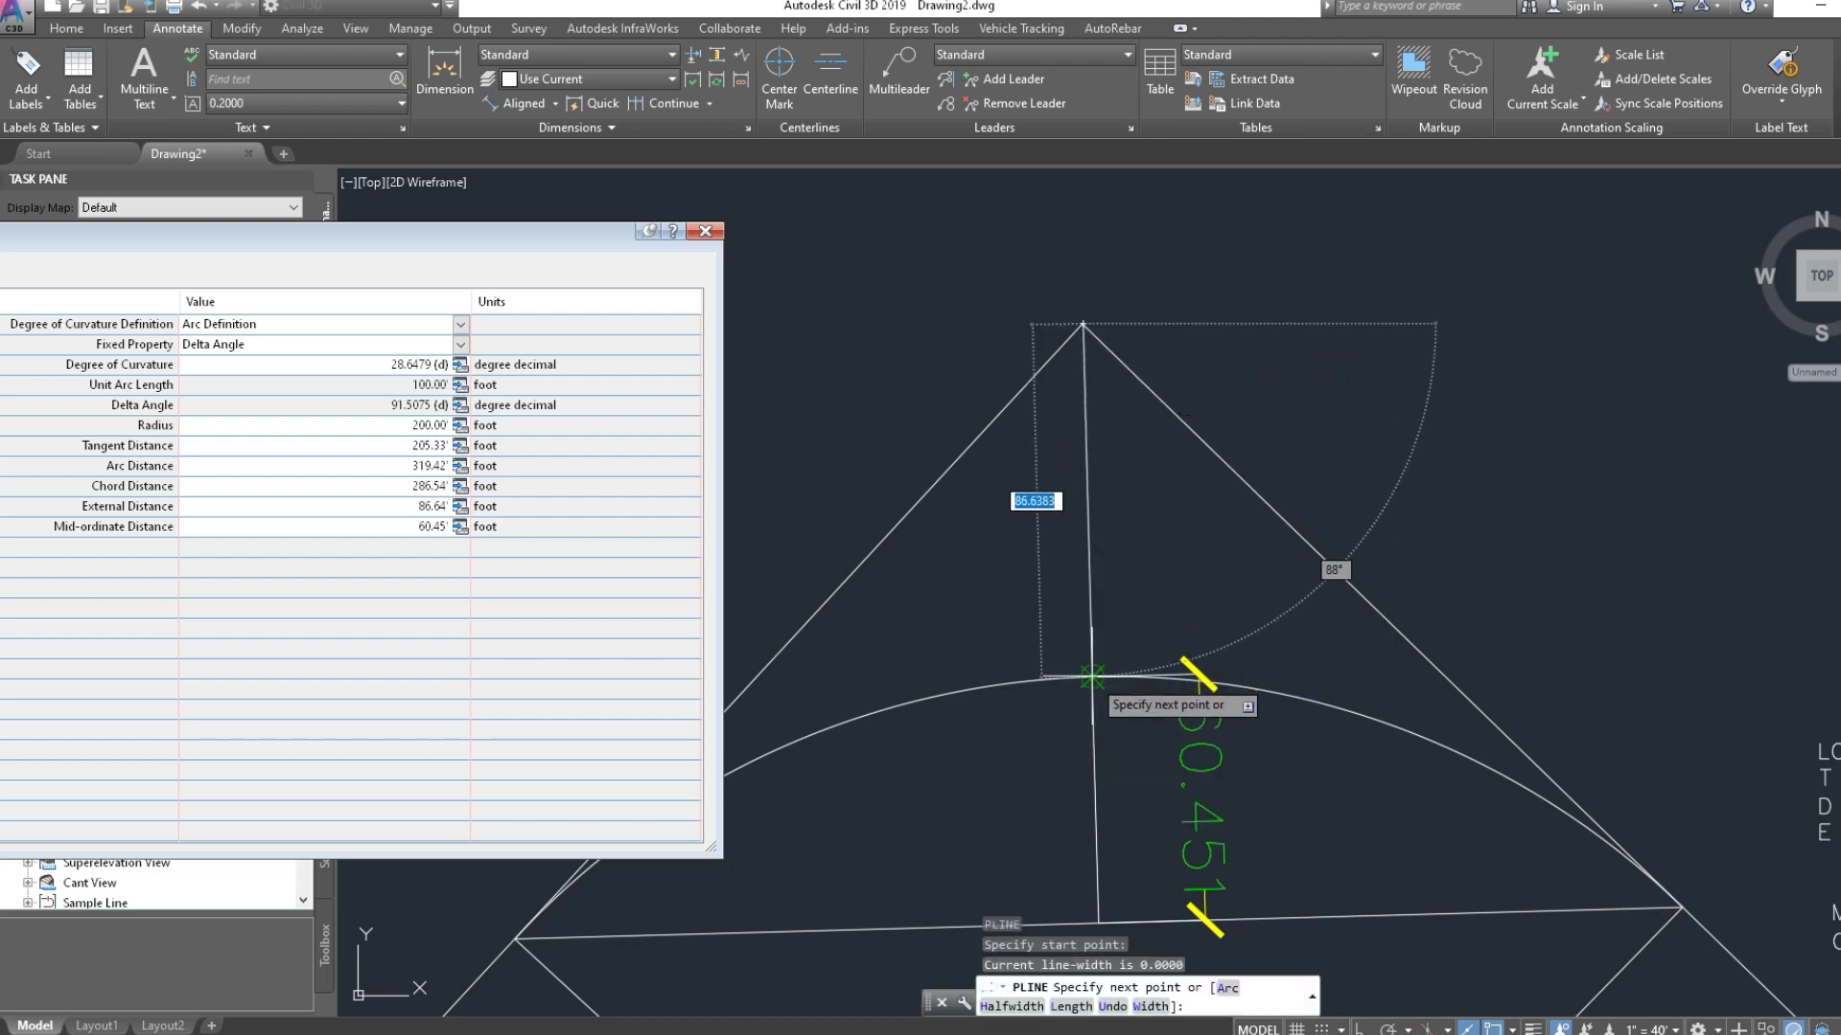
left_click(1092, 676)
key("space")
Add an aligned dimension to the external distance line, placed to the right of the line
mouse_move(1030, 613)
middle_mouse_down()
mouse_move(982, 509)
mouse_move(953, 509)
middle_mouse_up()
left_click(511, 111)
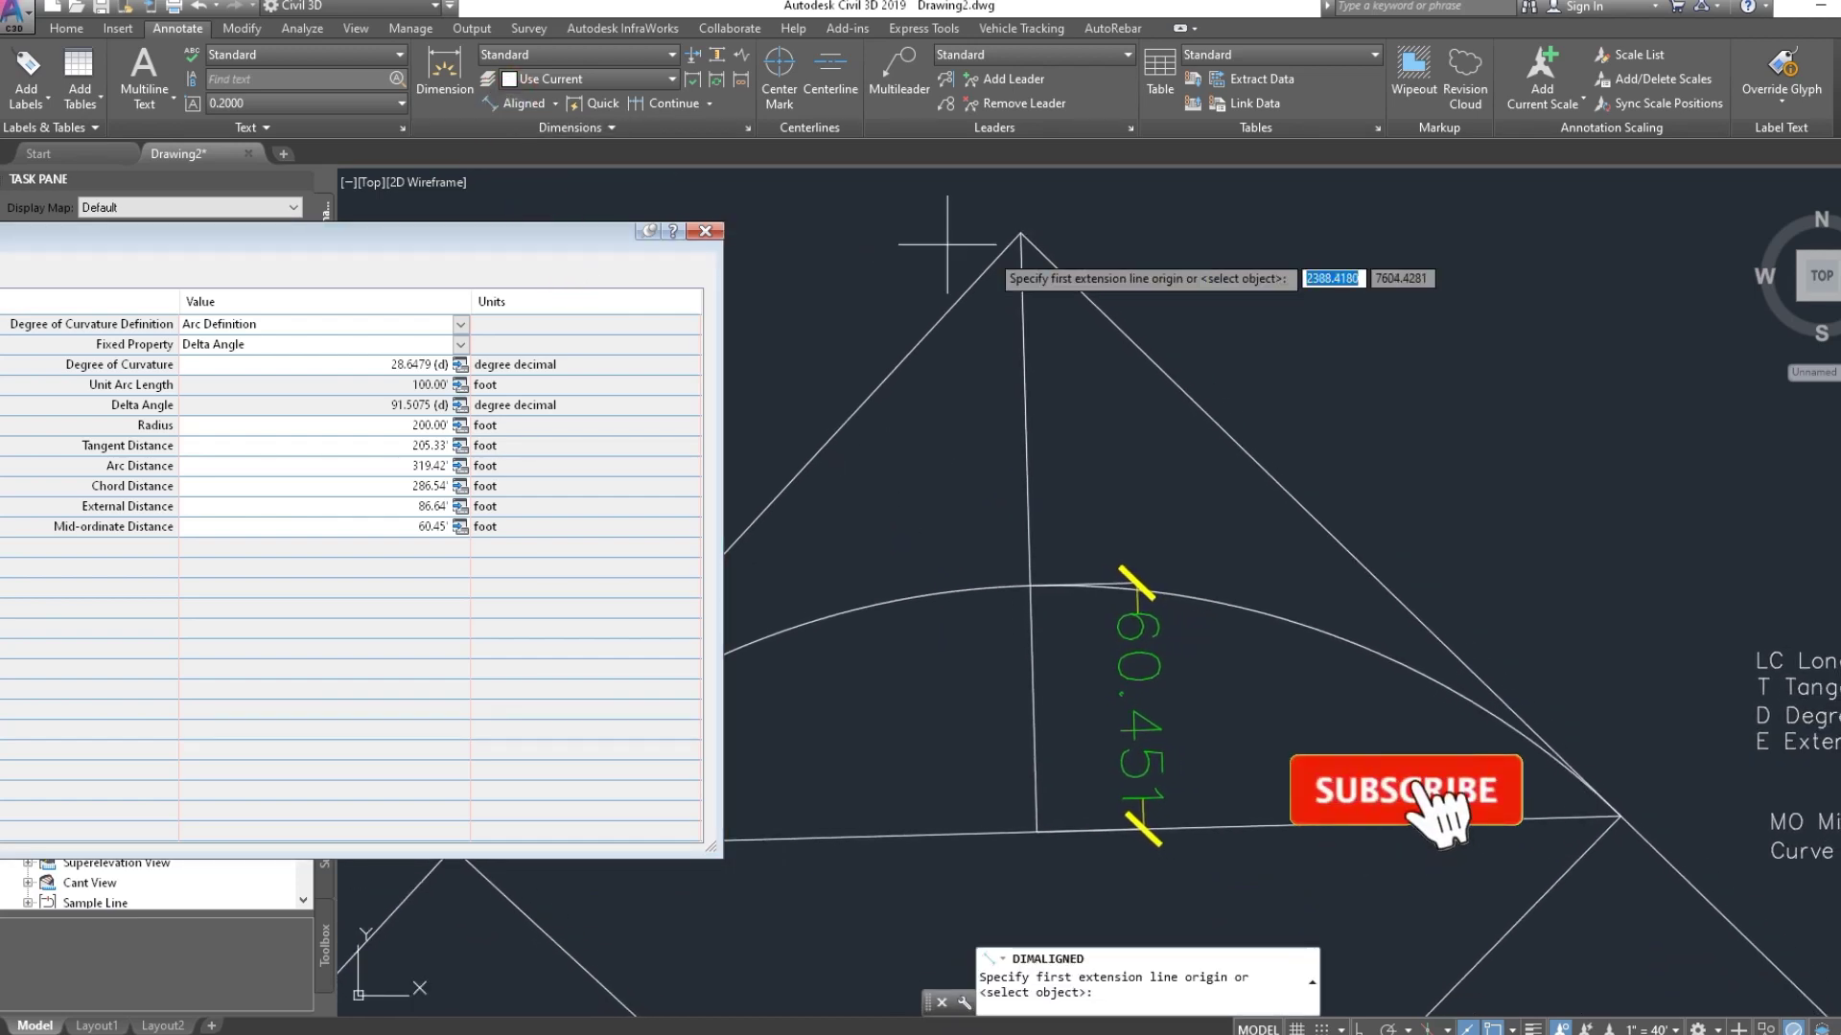
left_click(1021, 234)
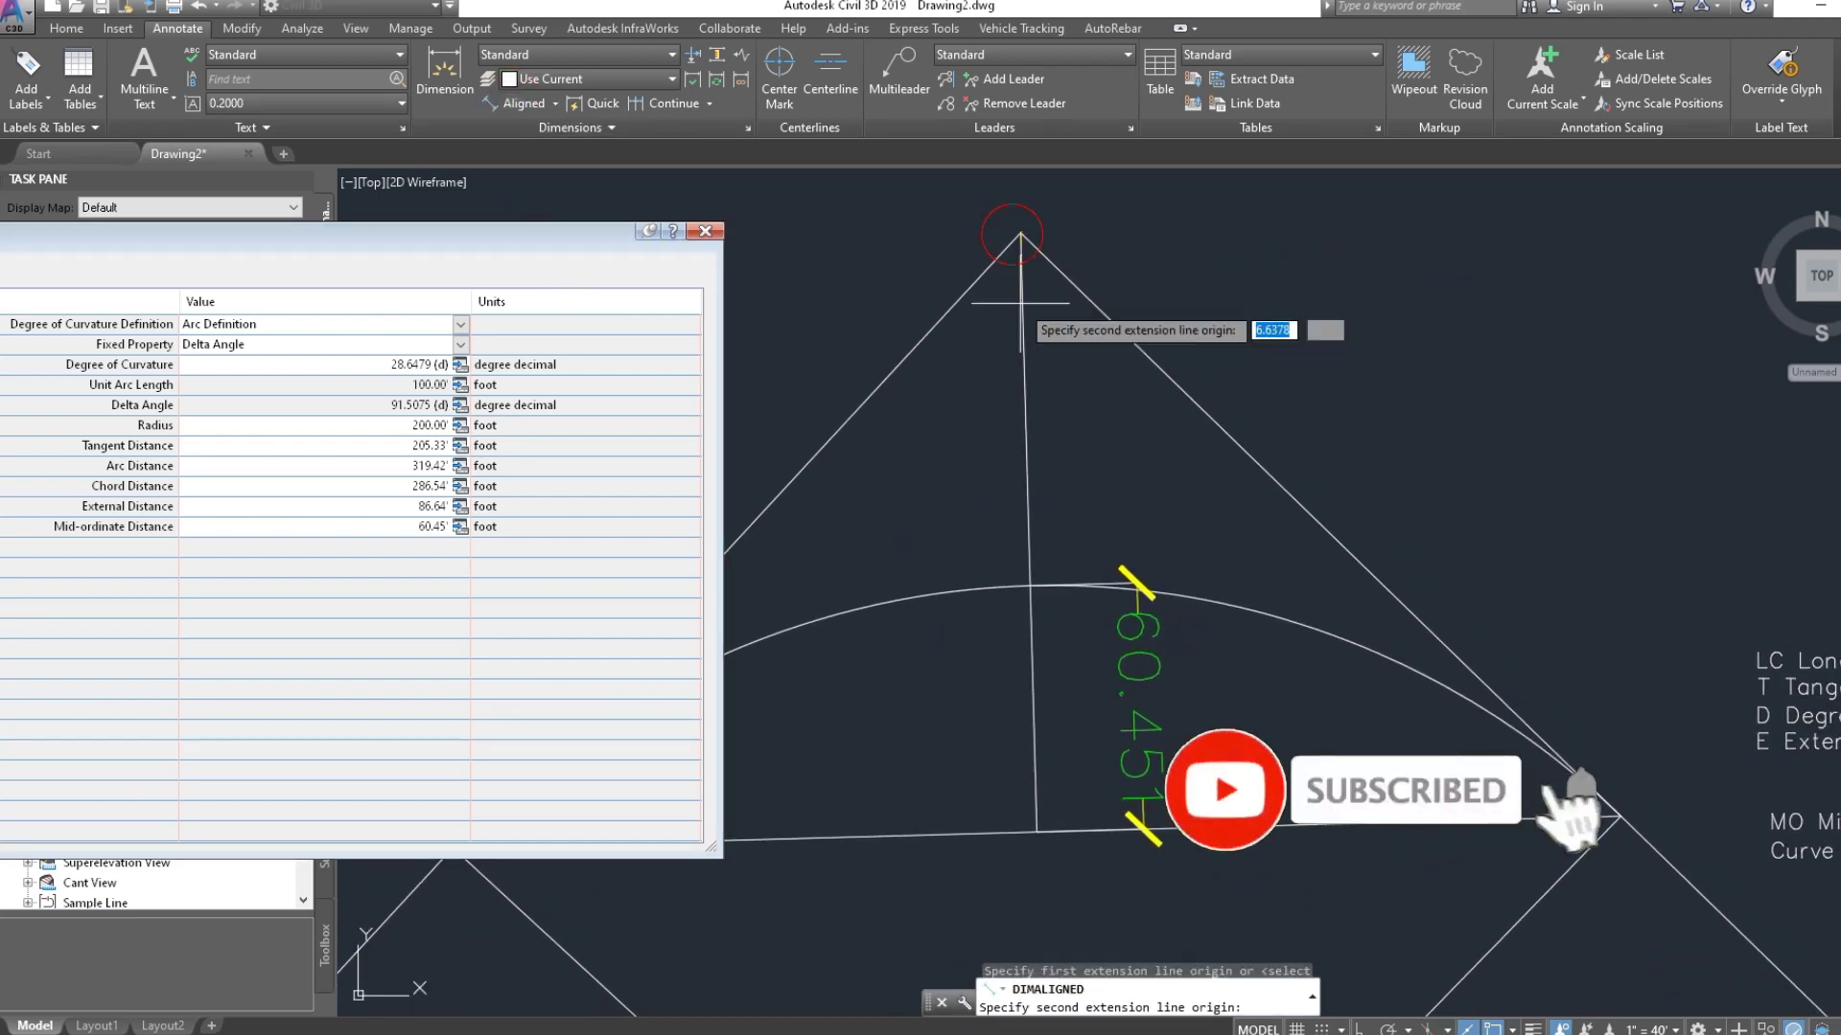
left_click(1029, 585)
left_click(1308, 421)
mouse_move(1171, 534)
middle_mouse_down()
mouse_move(1068, 546)
mouse_move(968, 506)
middle_mouse_up()
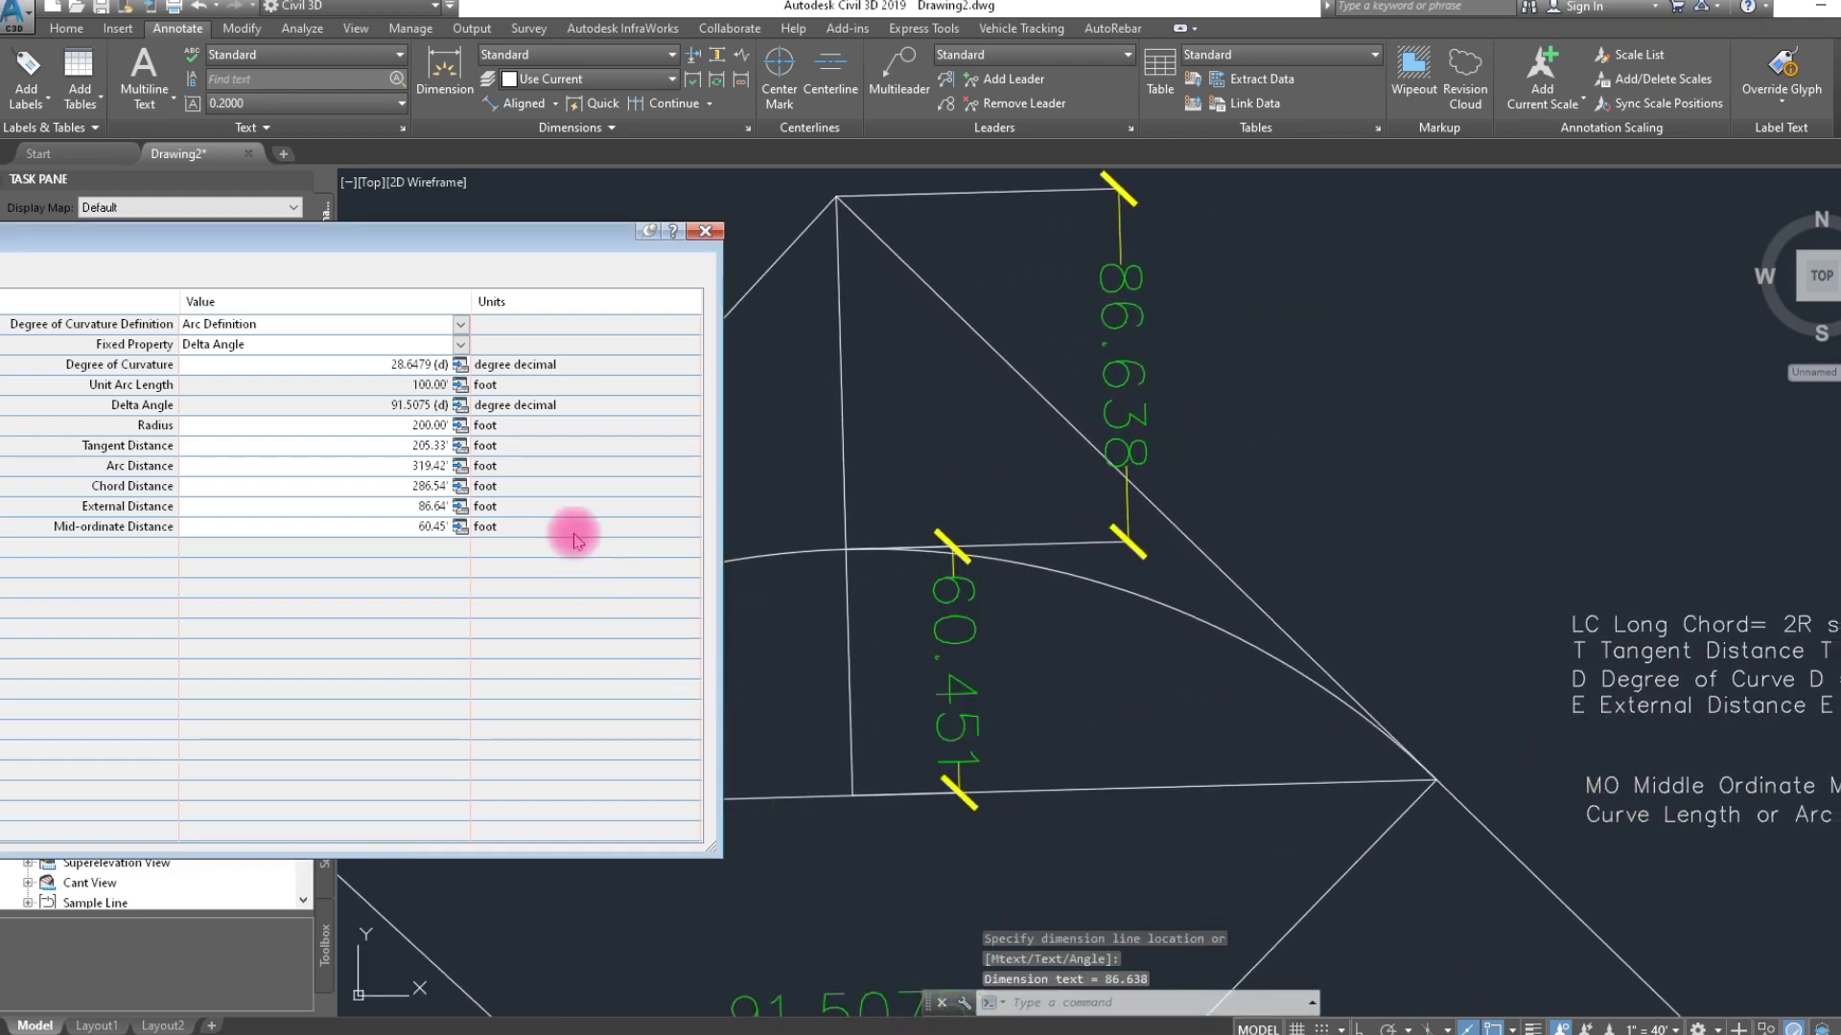
Arrange the Curve Calculator, the scientific calculator and the curve formulas so all three can be read together
left_click_drag(391, 236, 373, 215)
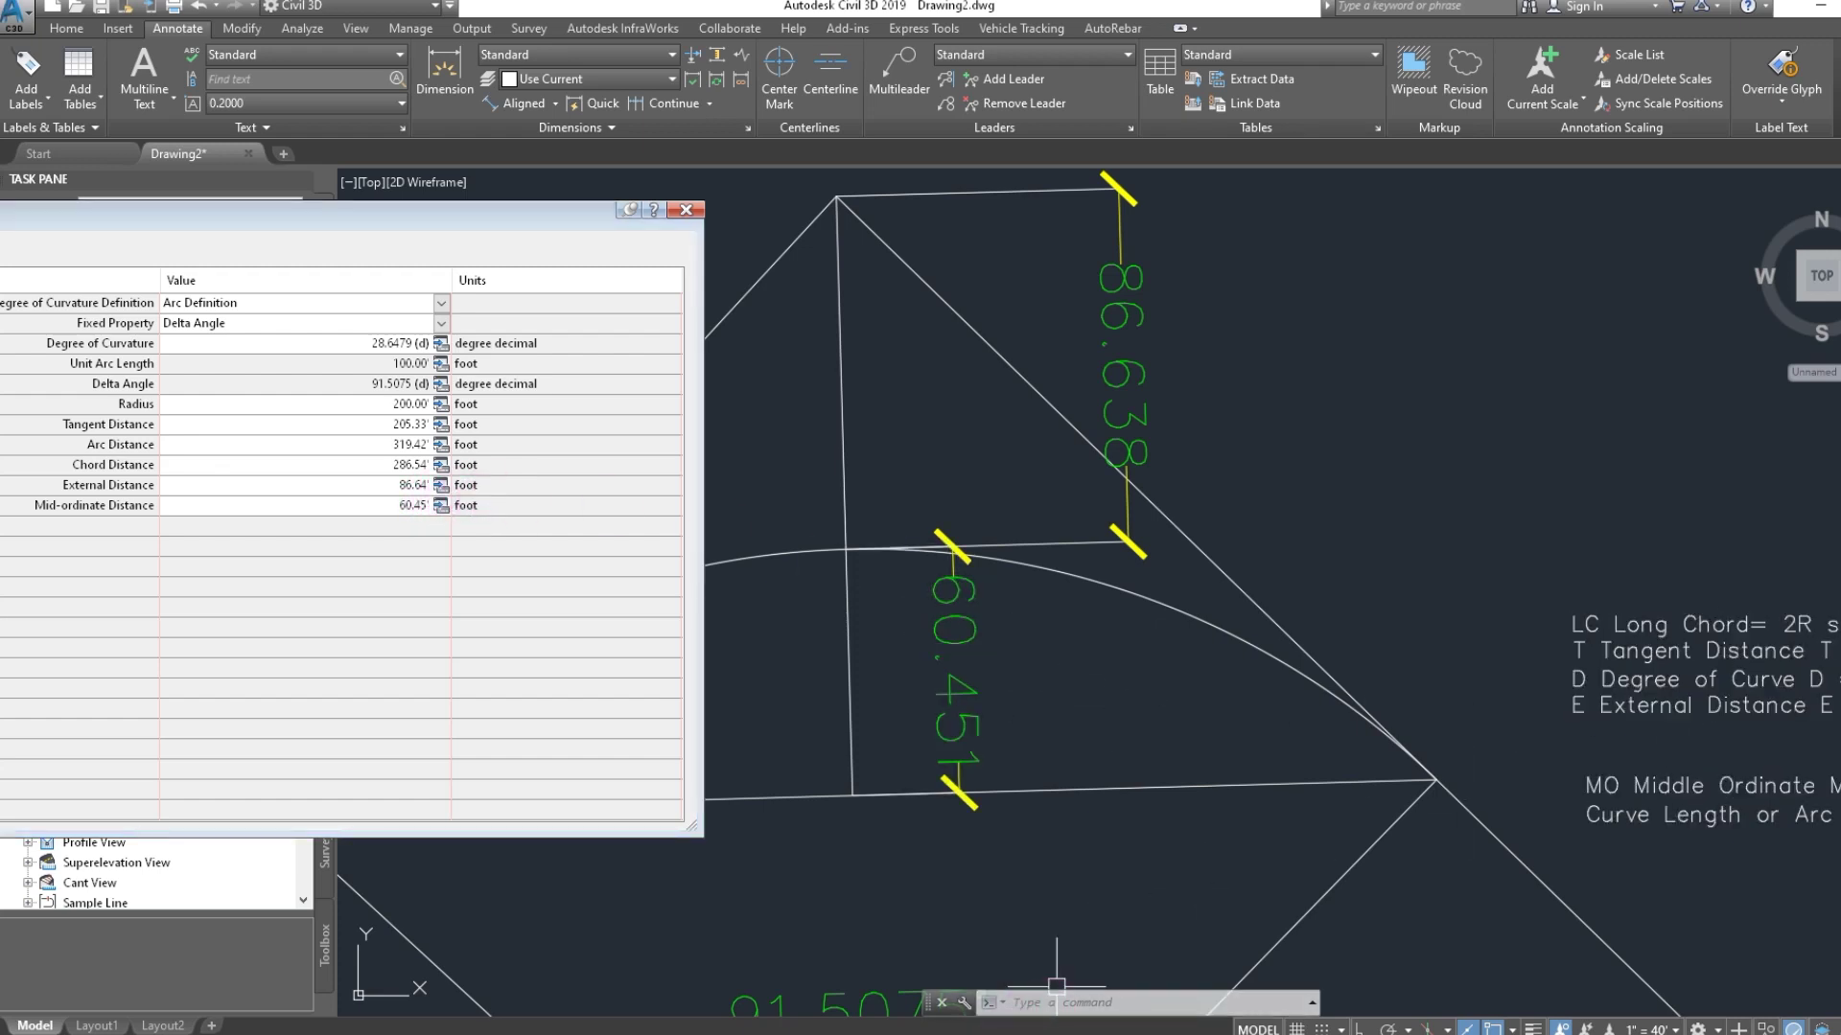
key("alt+Tab")
left_click_drag(575, 502, 878, 464)
left_click(1304, 743)
middle_click_drag(1706, 725, 1198, 736)
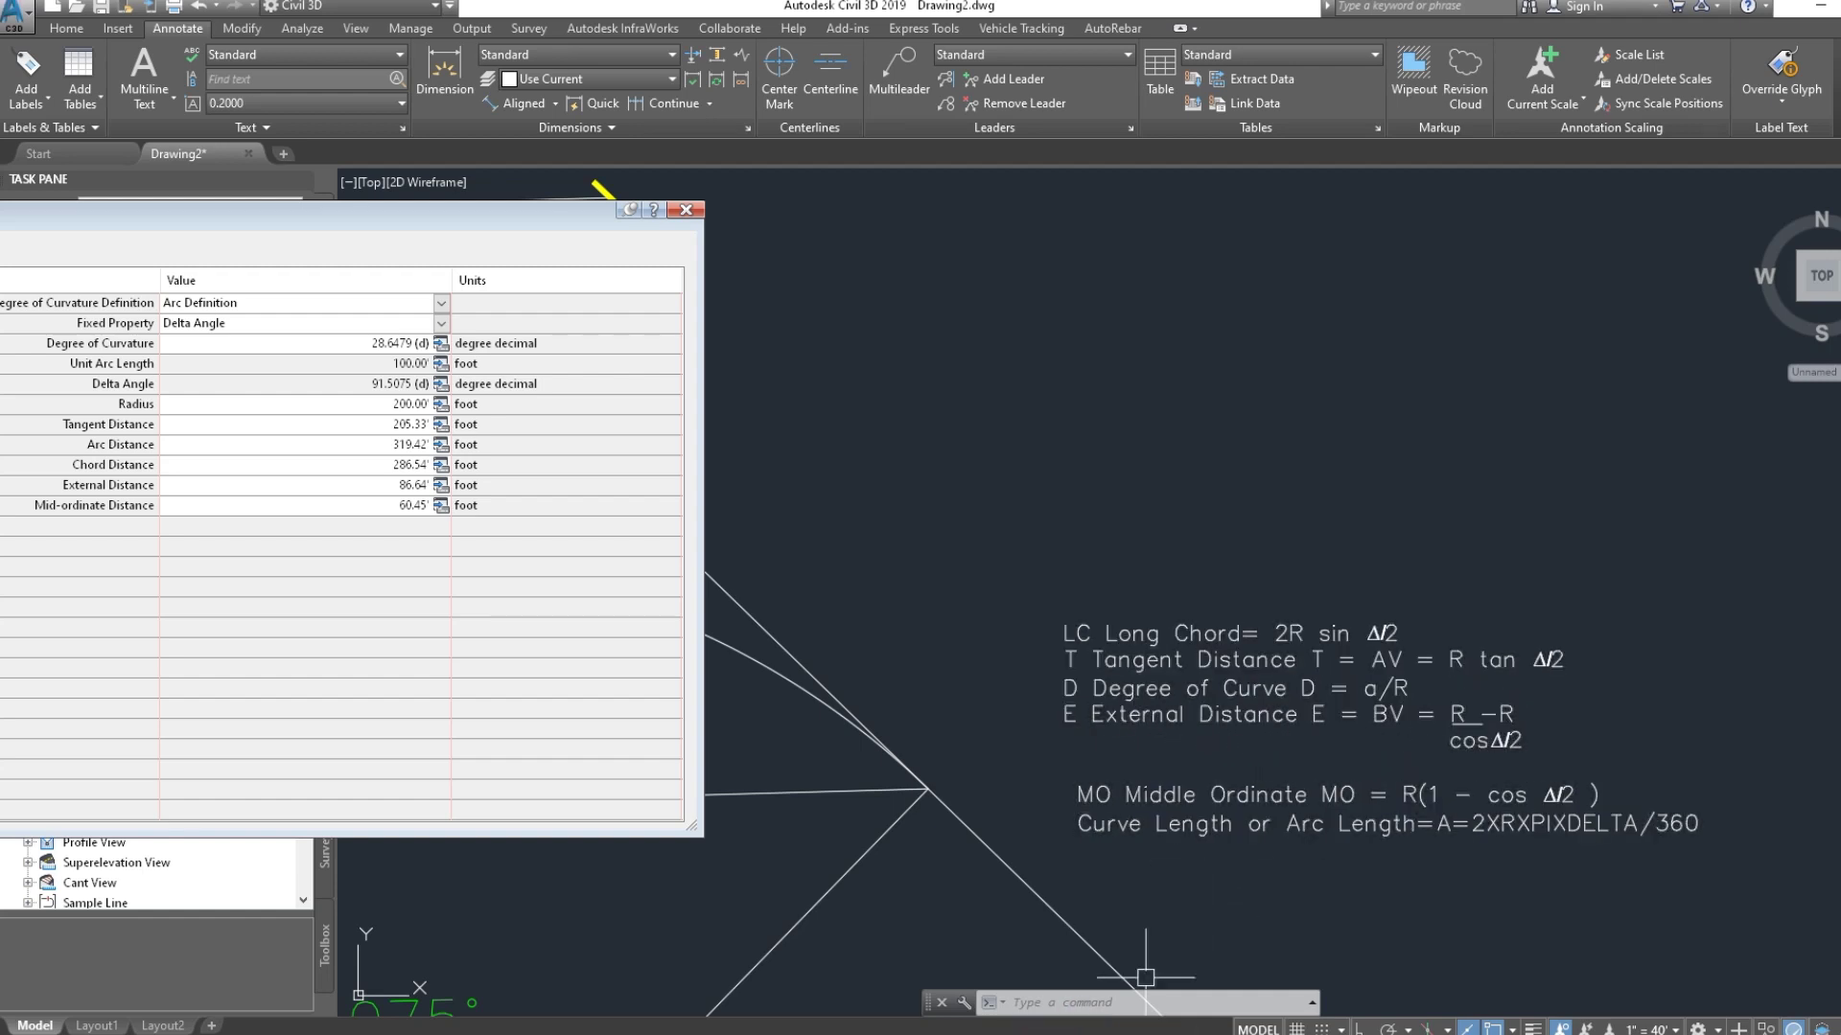
key("alt+Tab")
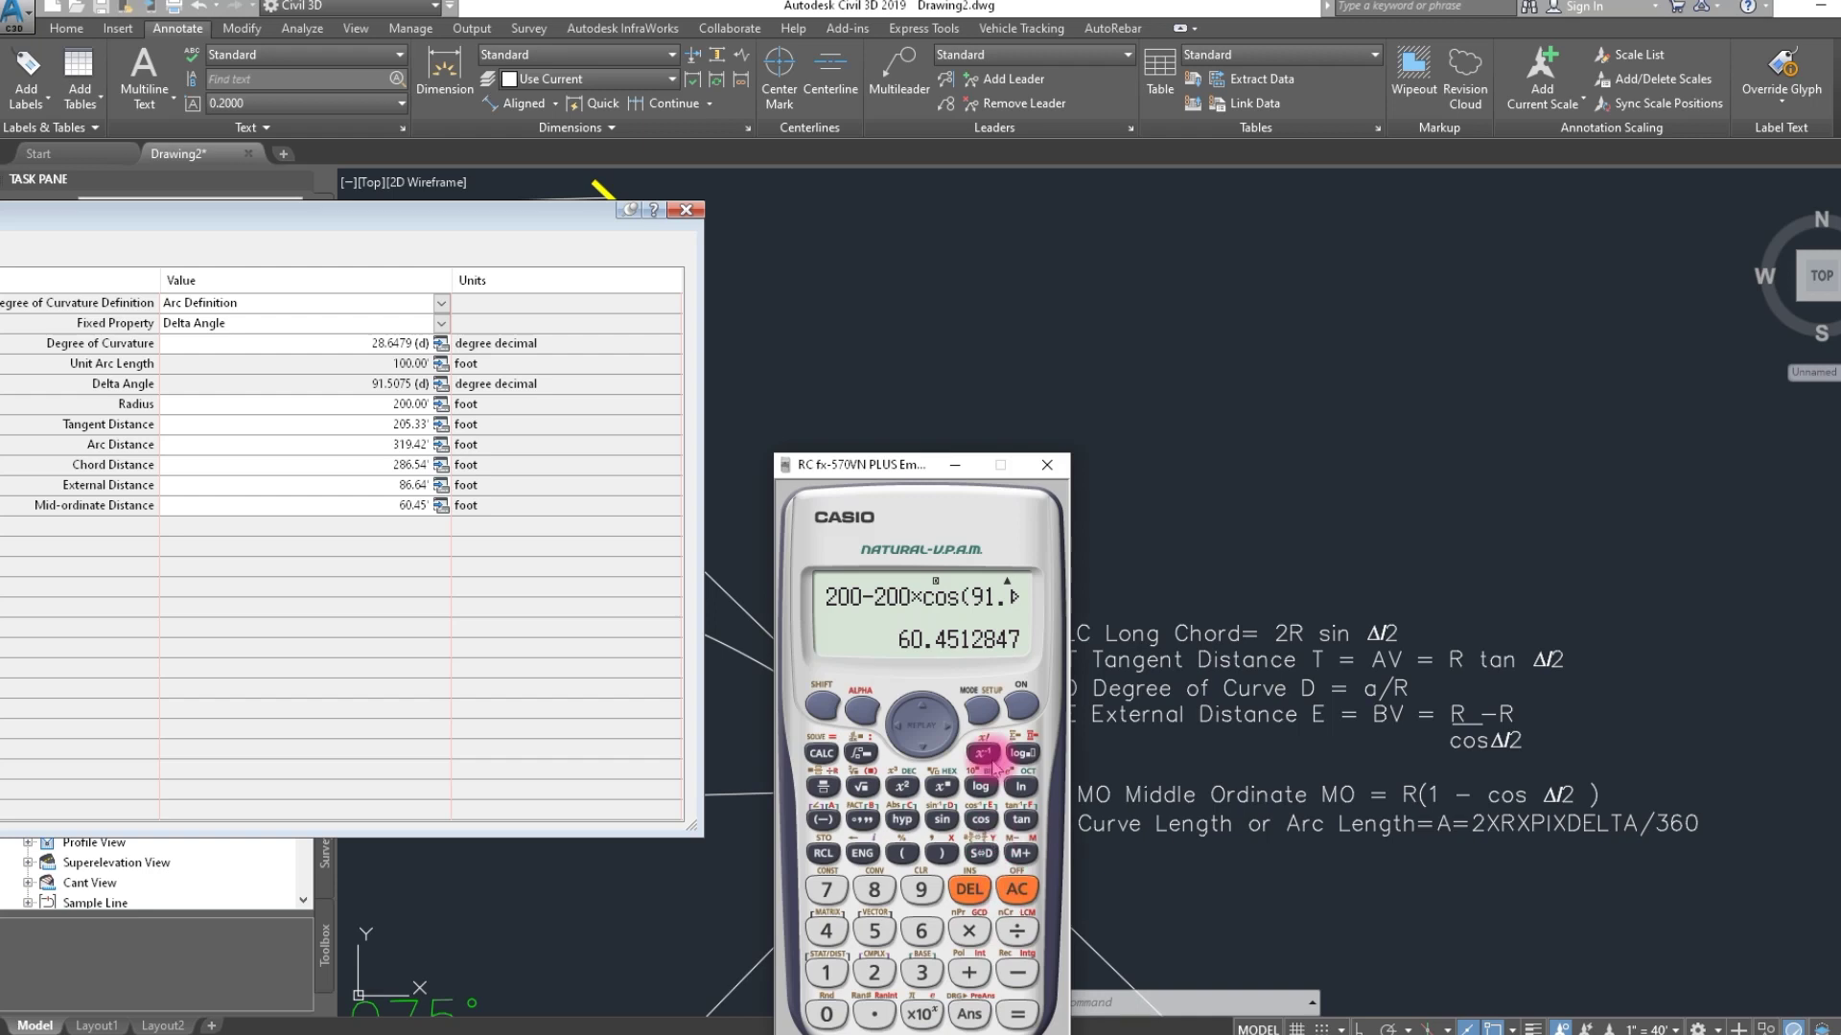
left_click_drag(889, 470, 732, 488)
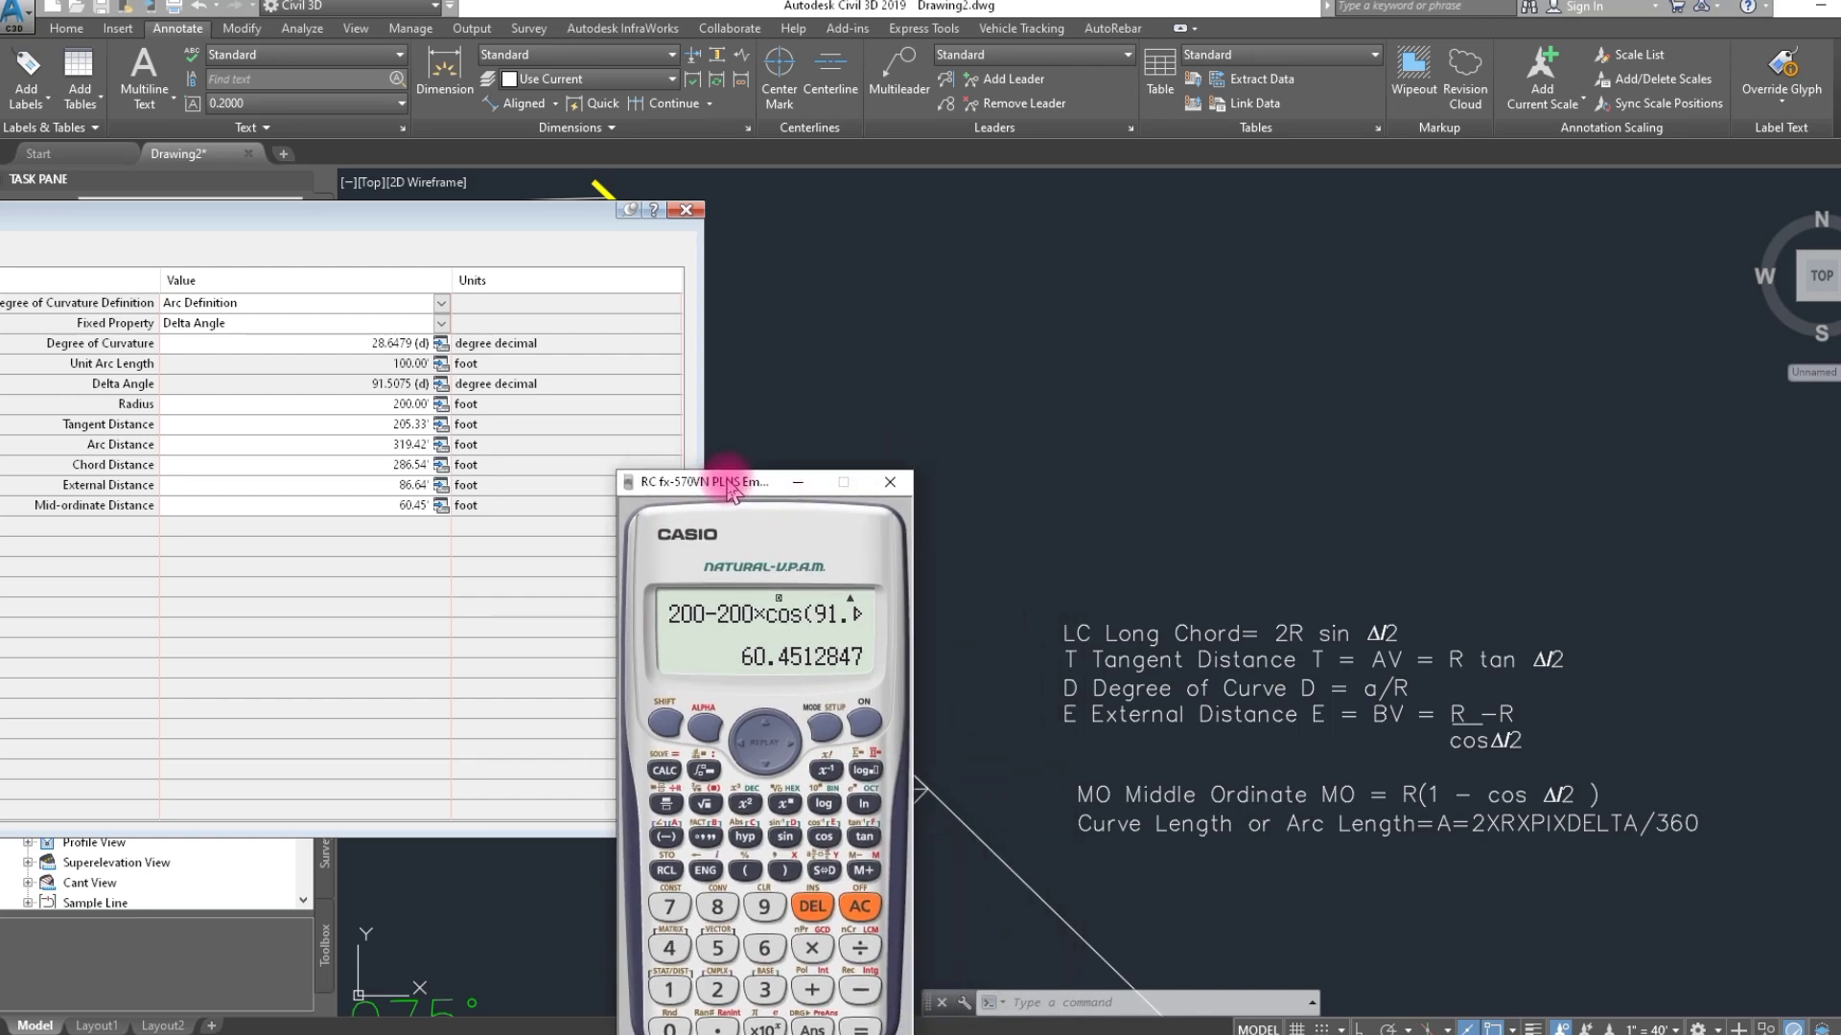
Clear the scientific calculator and evaluate the first term of the external distance formula, 200÷cos(91.5075÷2)
left_click(857, 904)
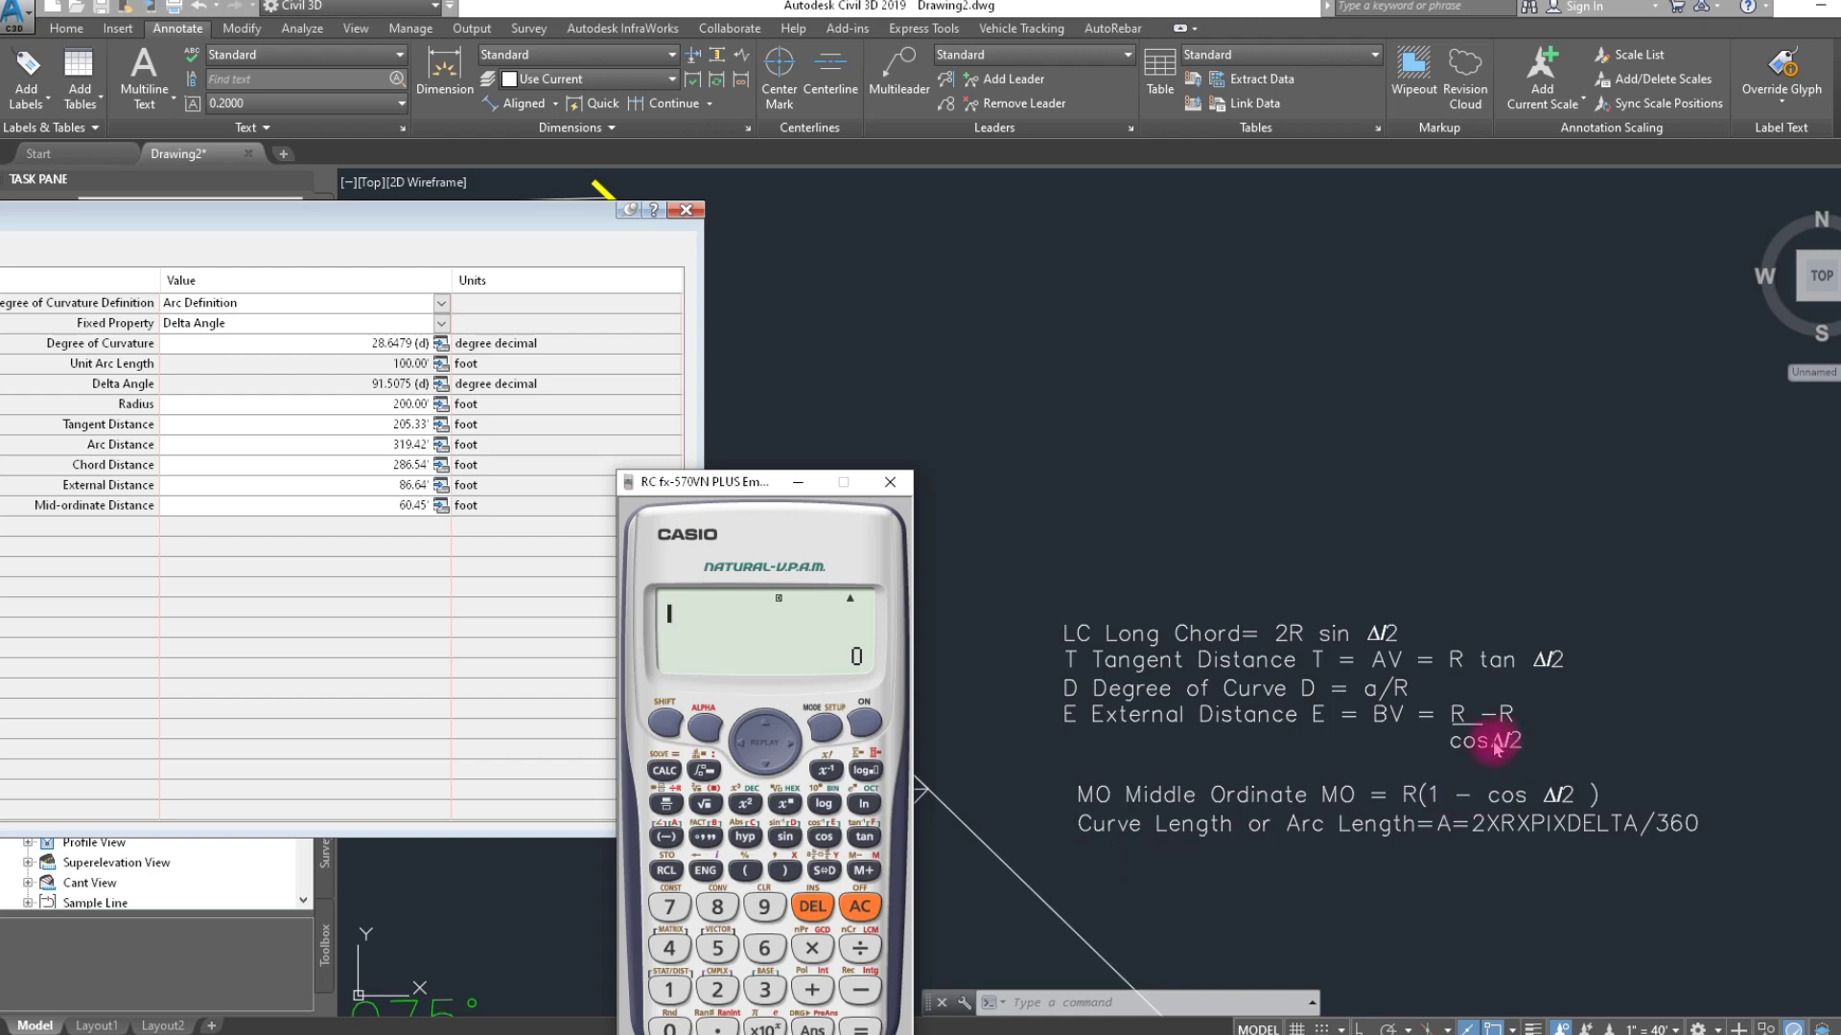
left_click(714, 988)
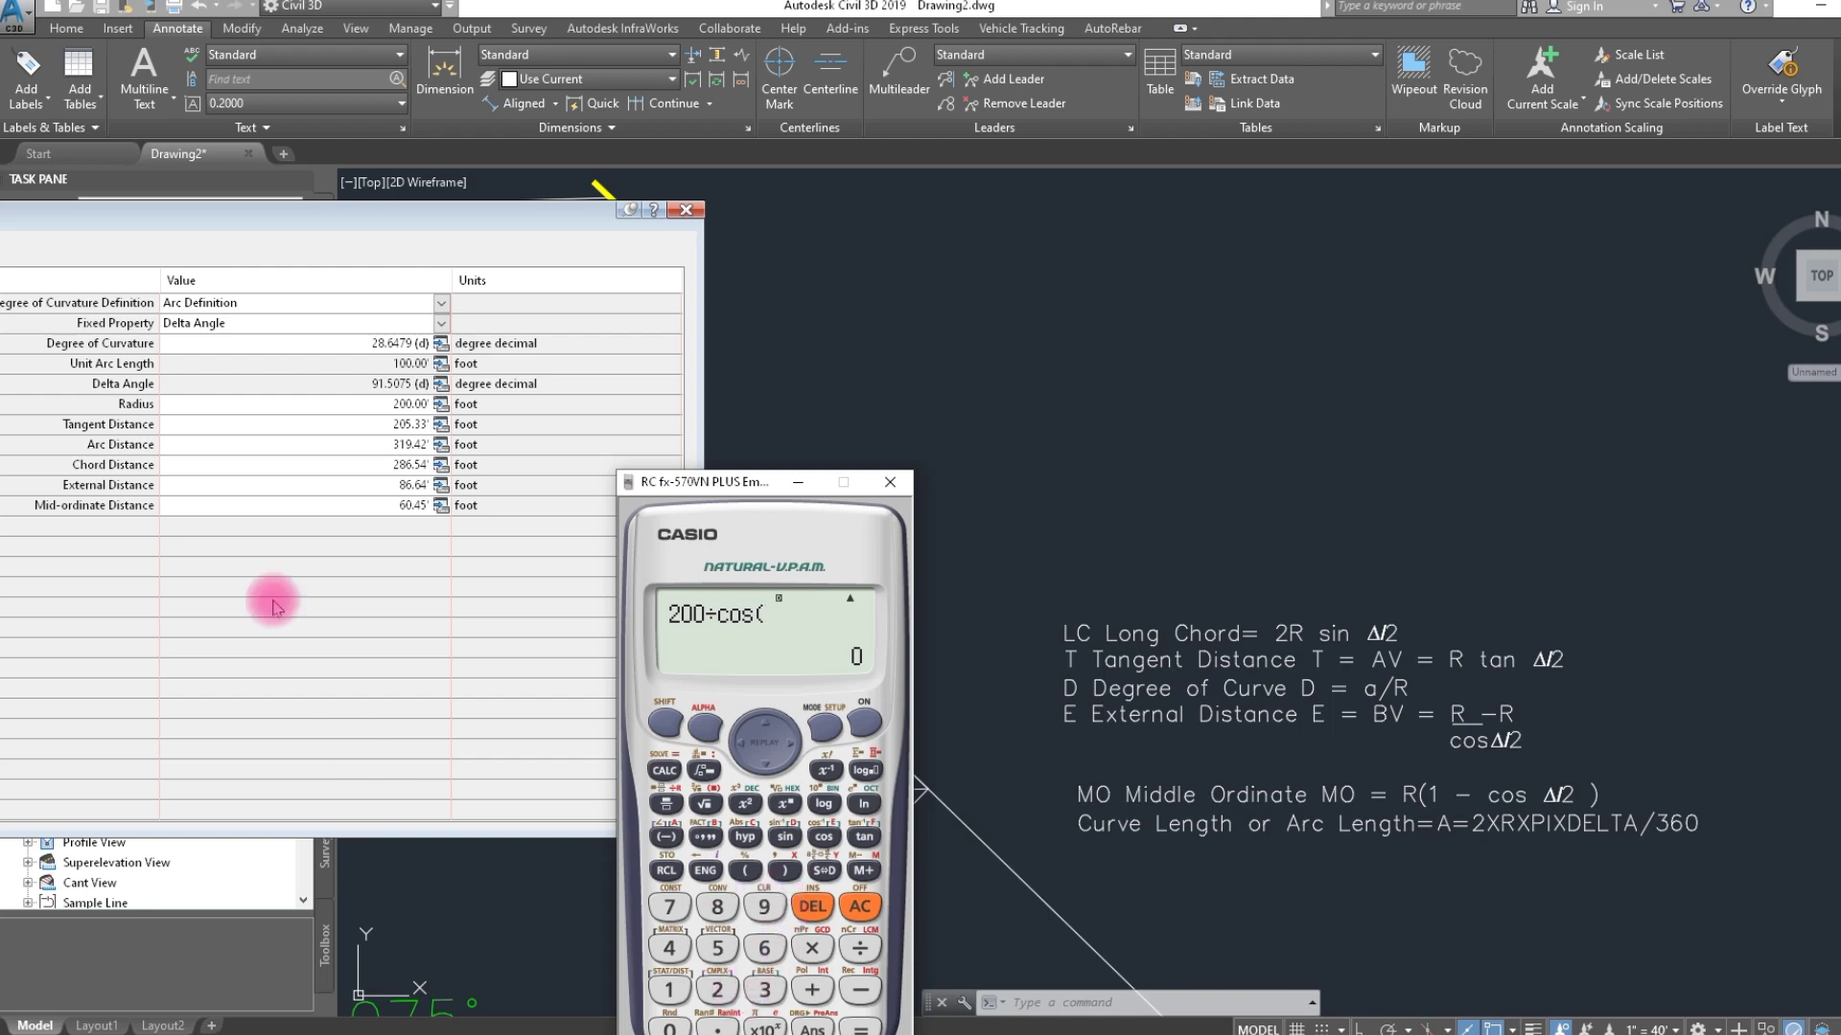
left_click(760, 915)
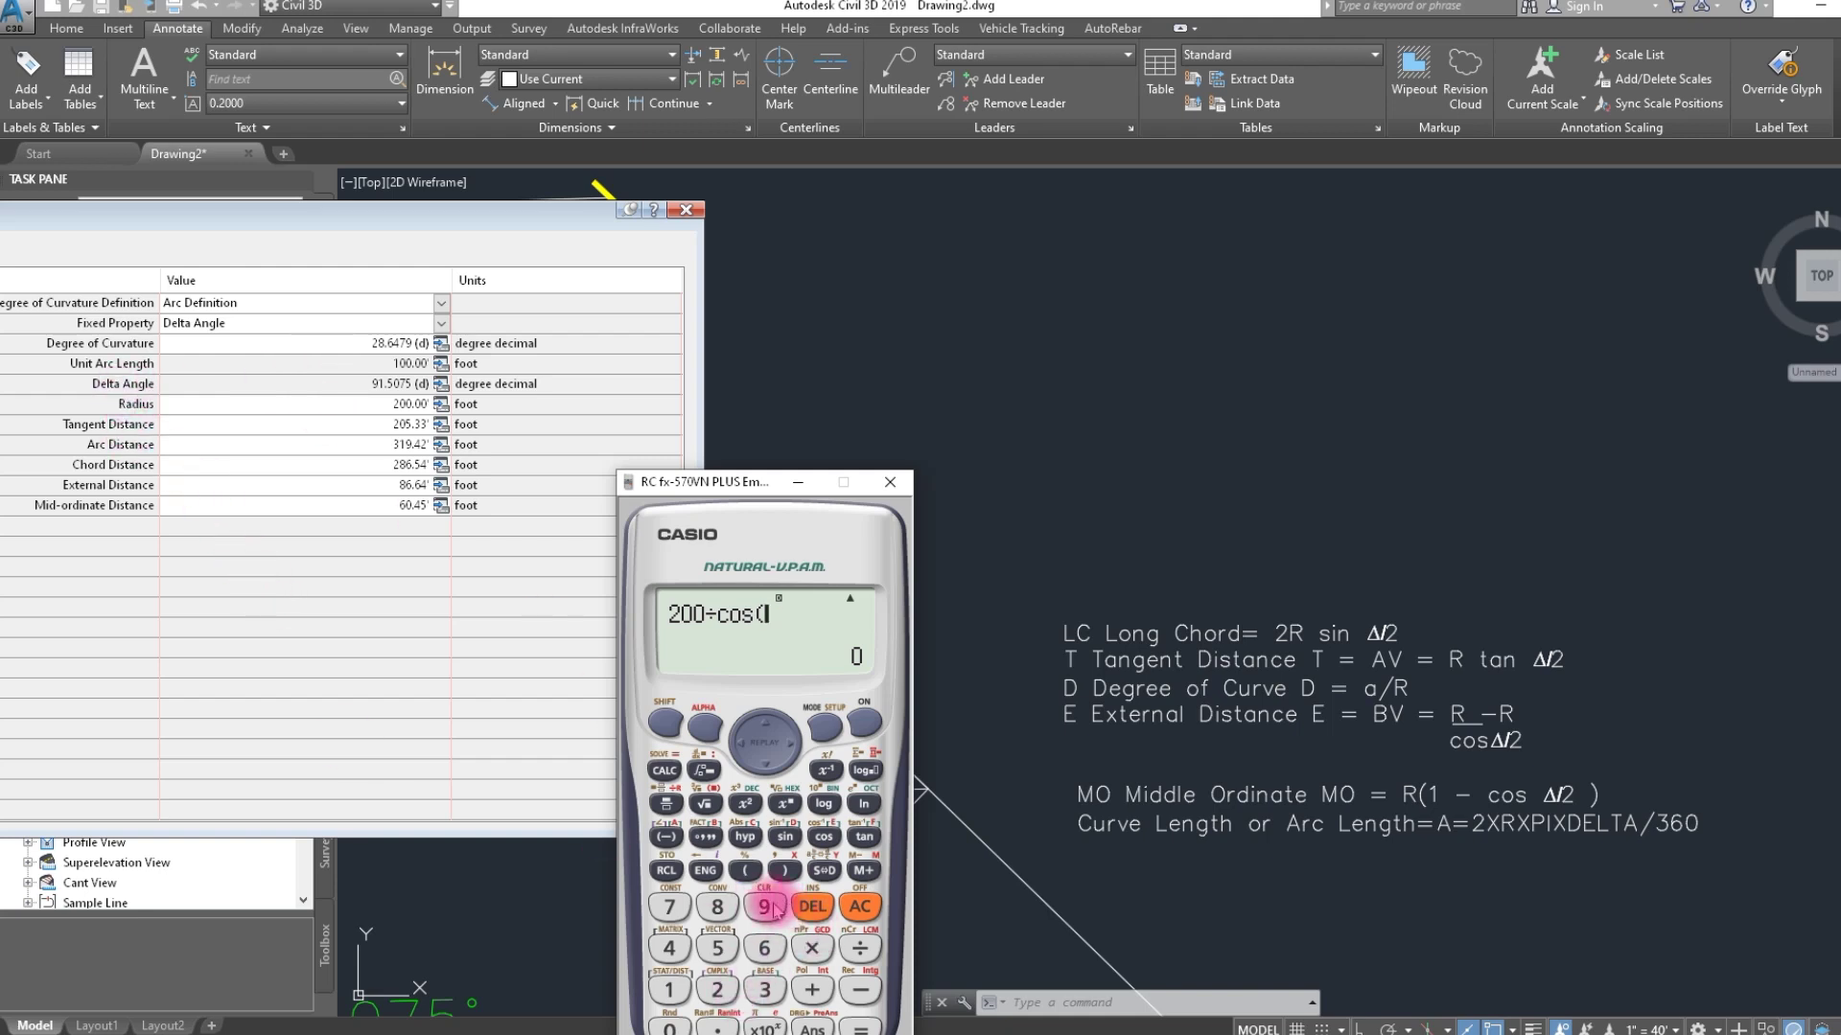
left_click(717, 1028)
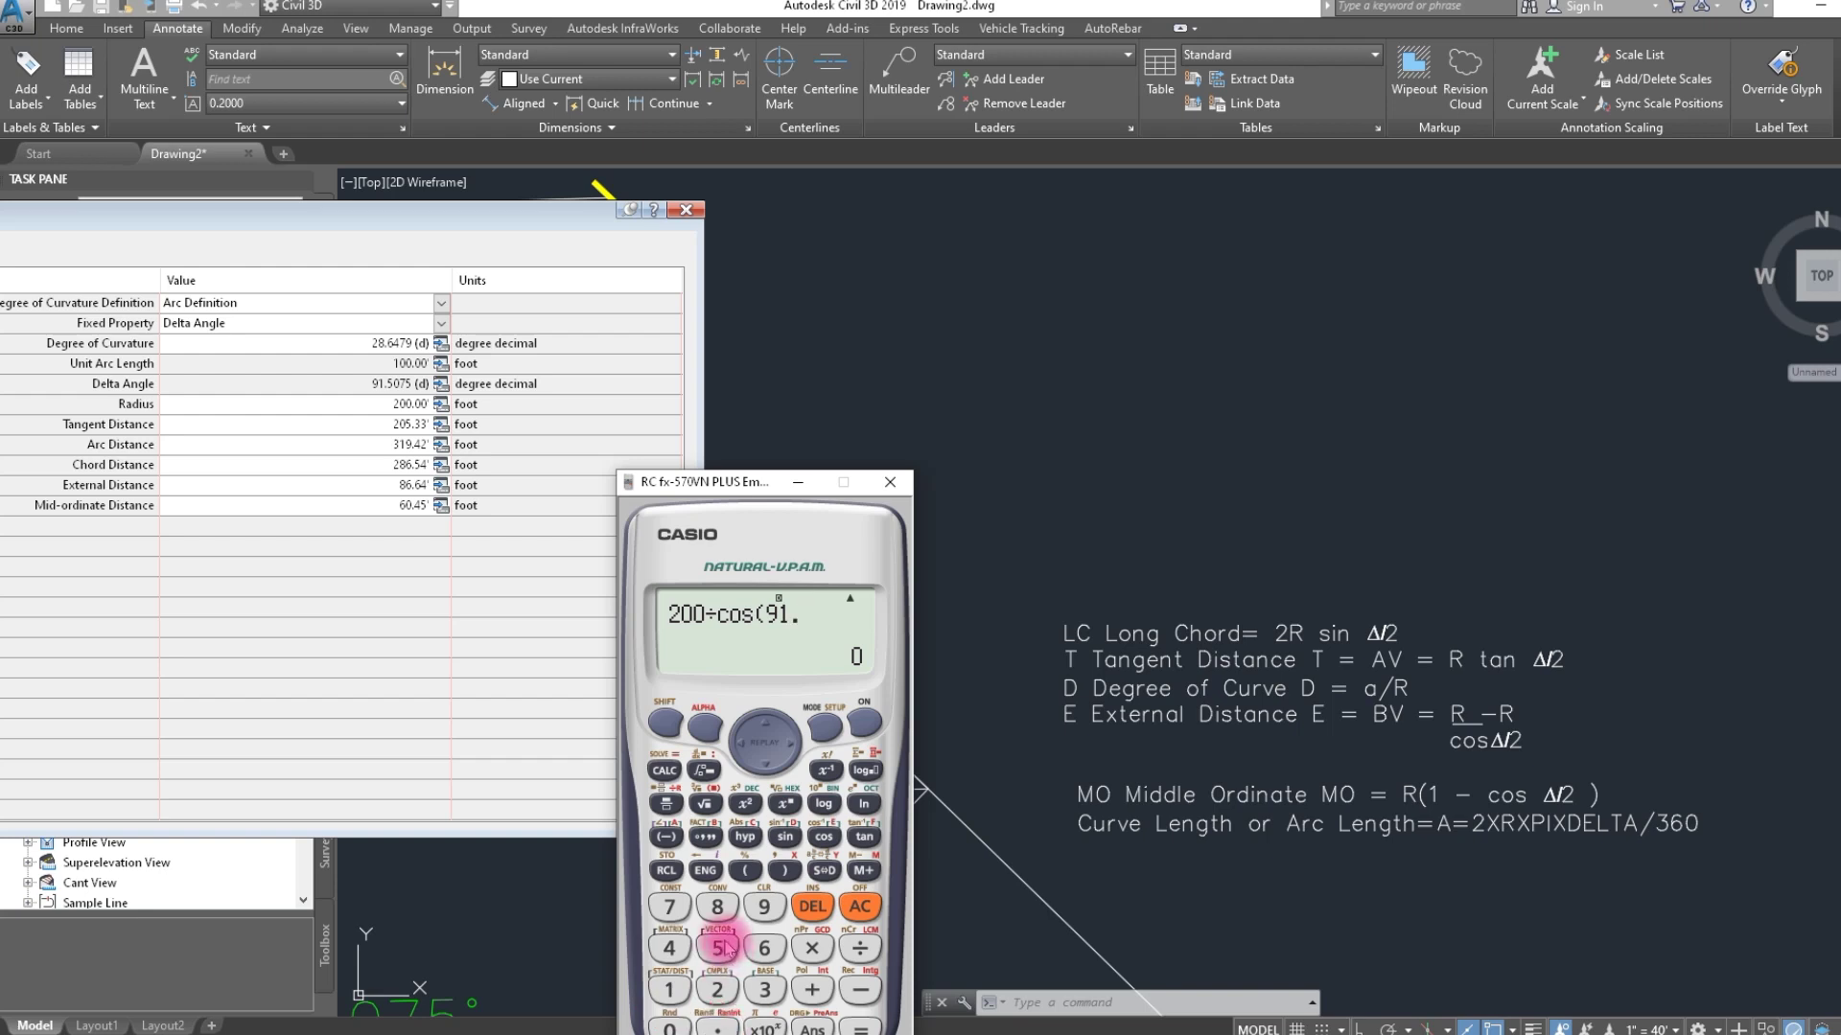
left_click(721, 947)
left_click(669, 1027)
left_click(669, 907)
left_click(717, 949)
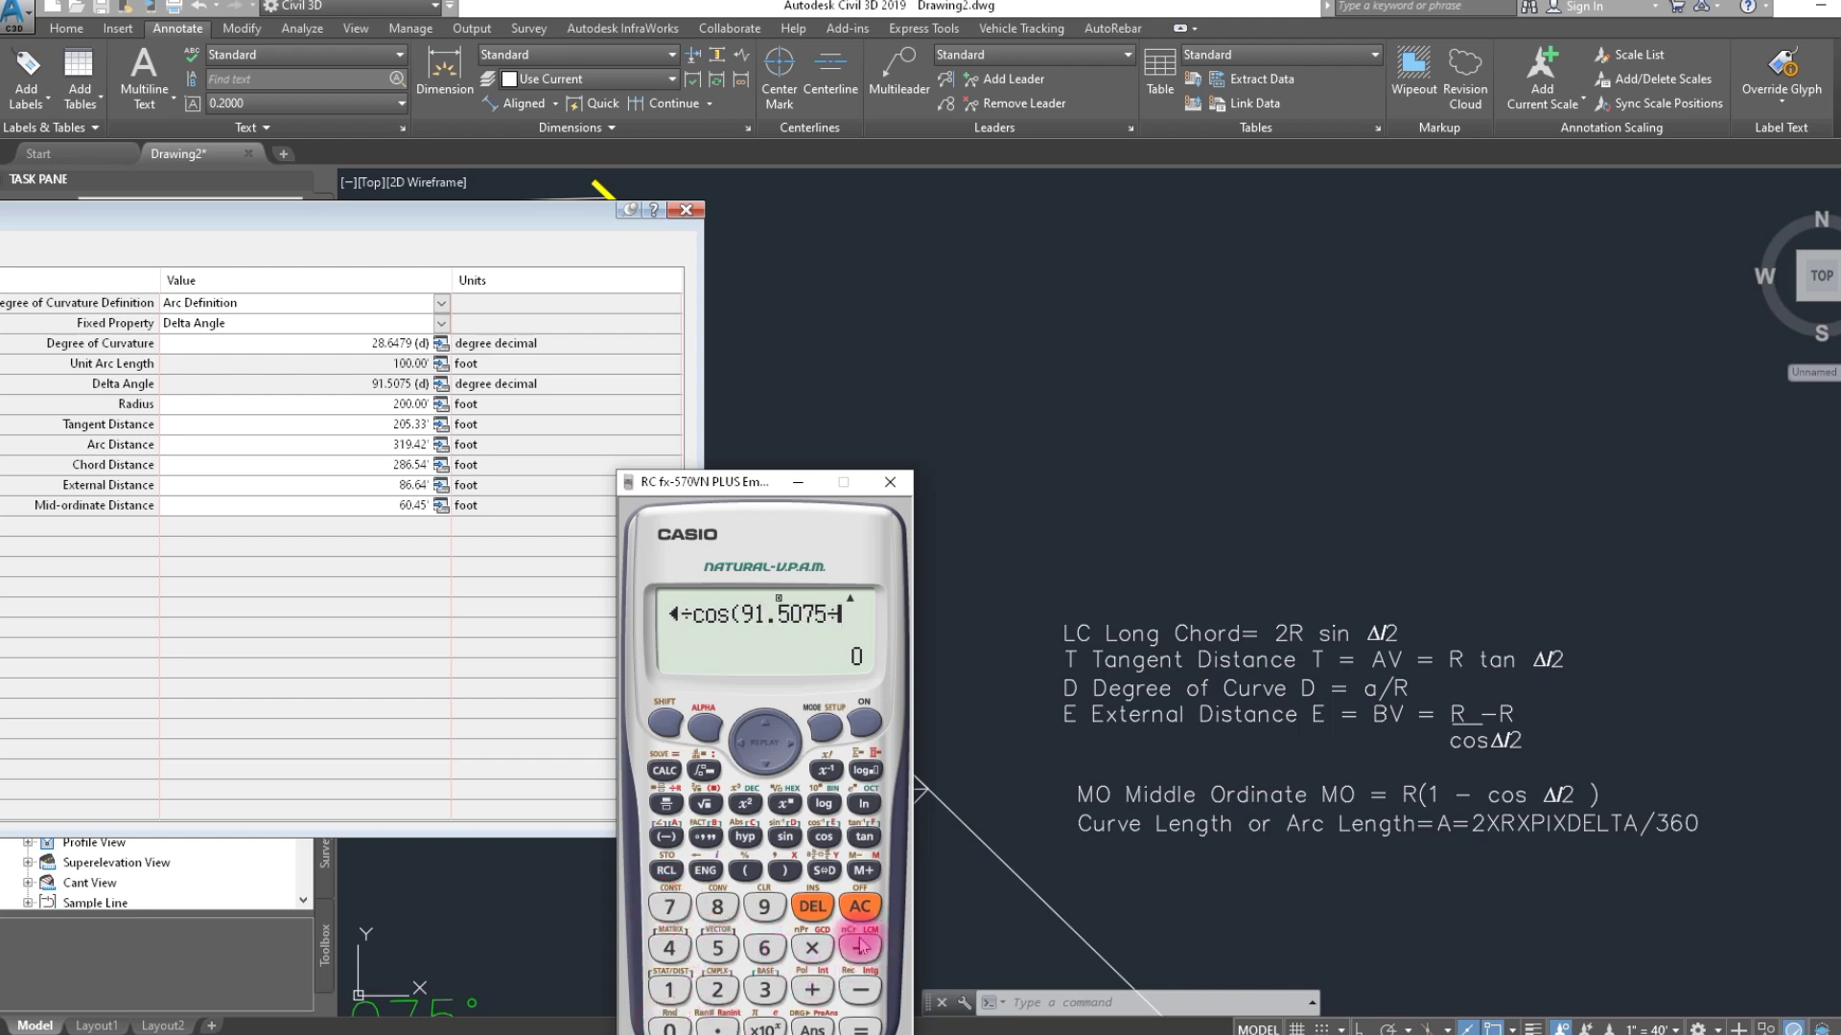
left_click(717, 989)
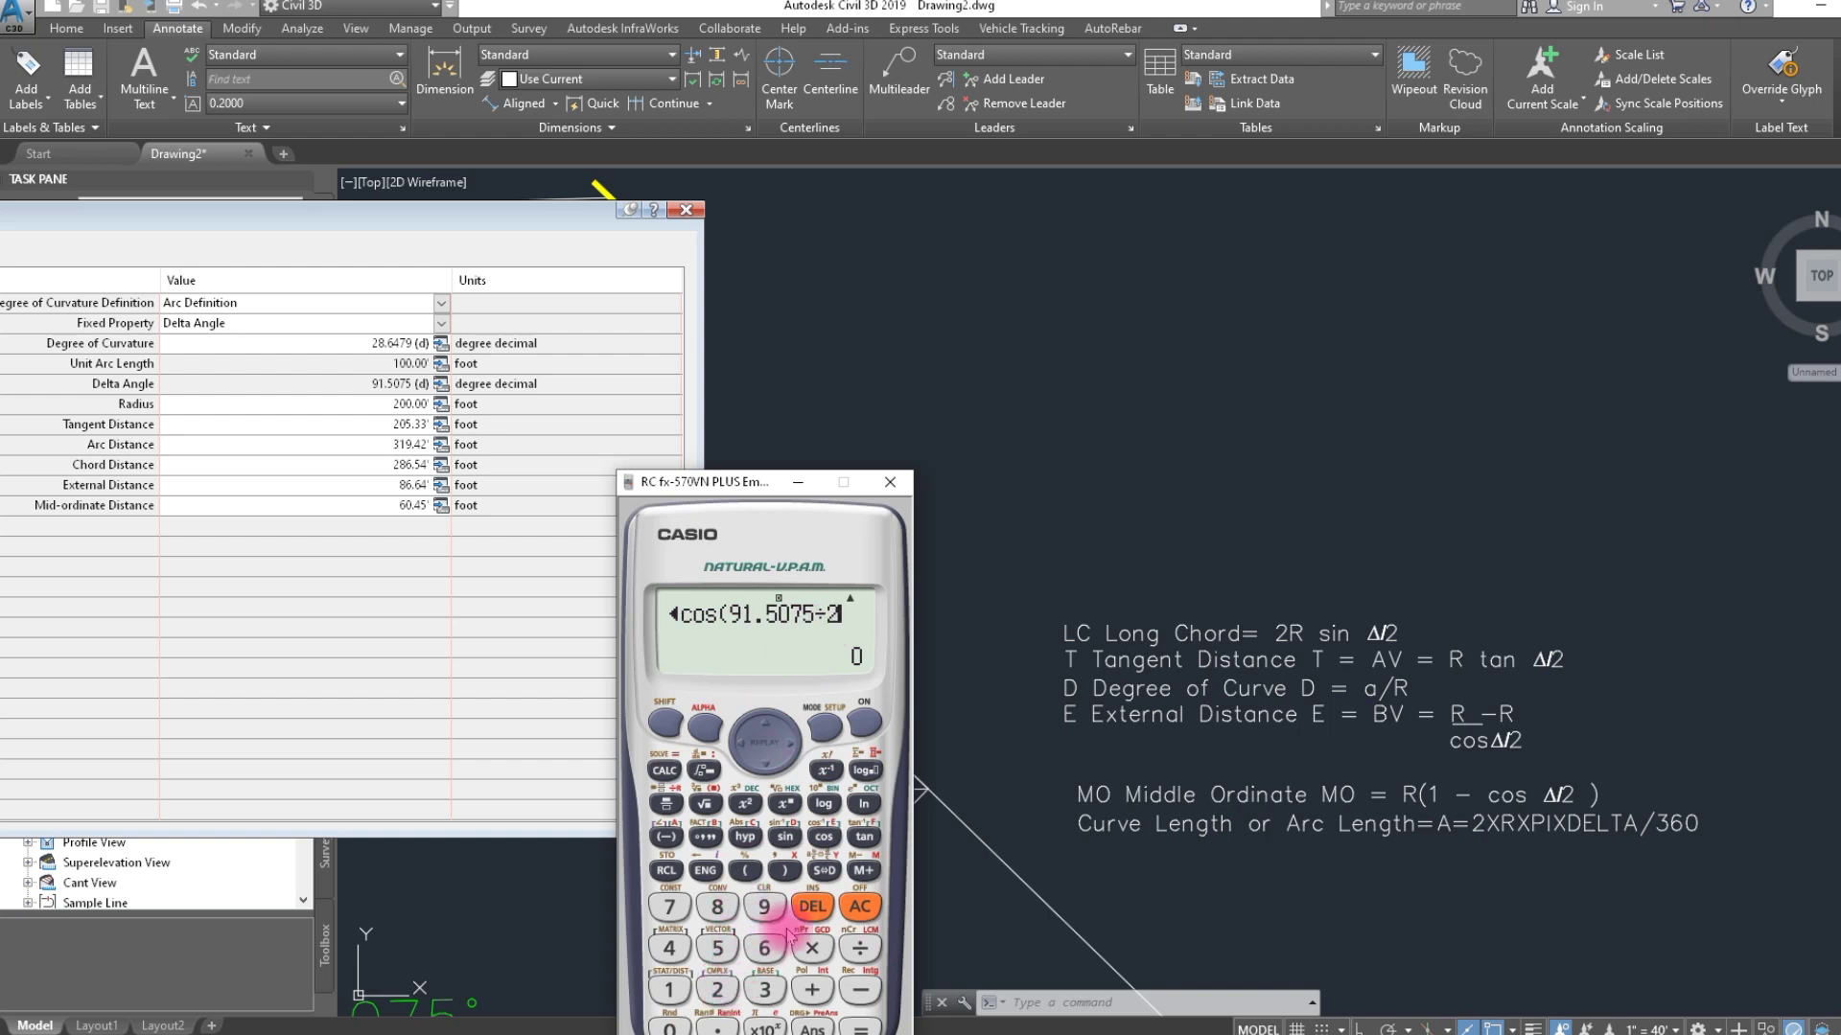
left_click(784, 869)
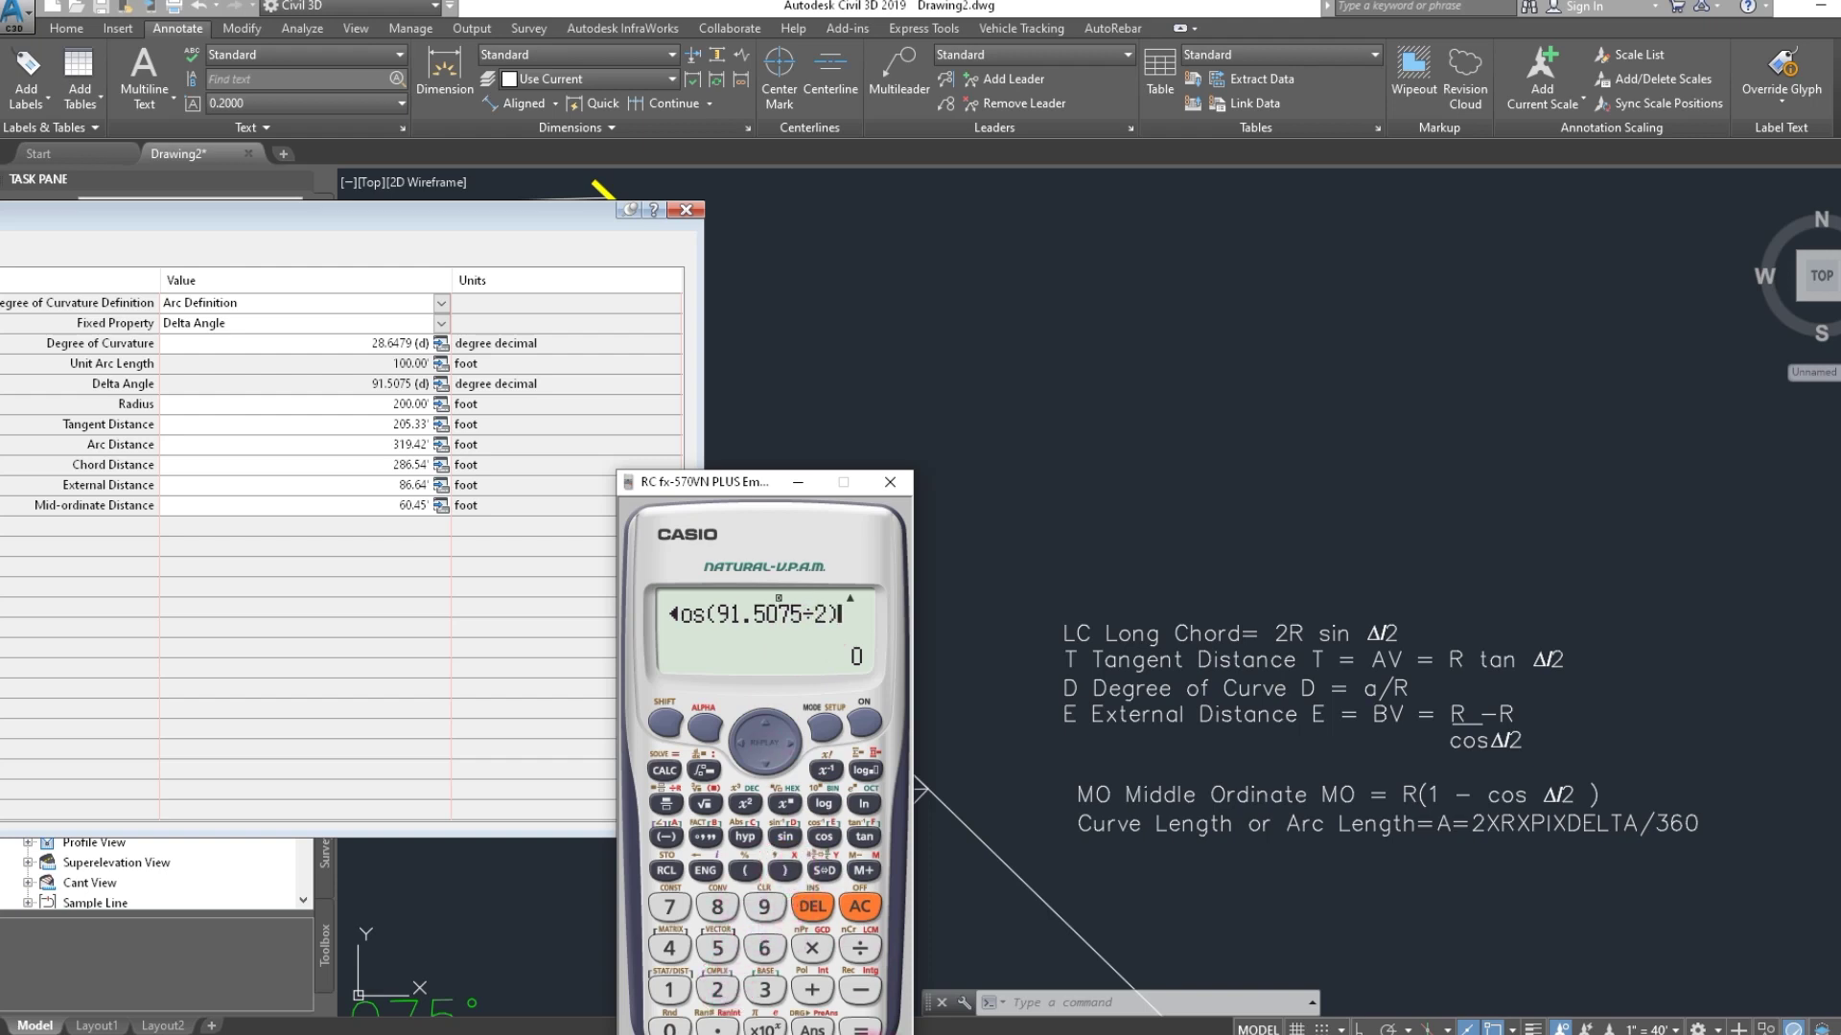
left_click(861, 1026)
Subtract the radius of 200 from the previous answer to get the external distance, and return to the drawing
left_click(872, 990)
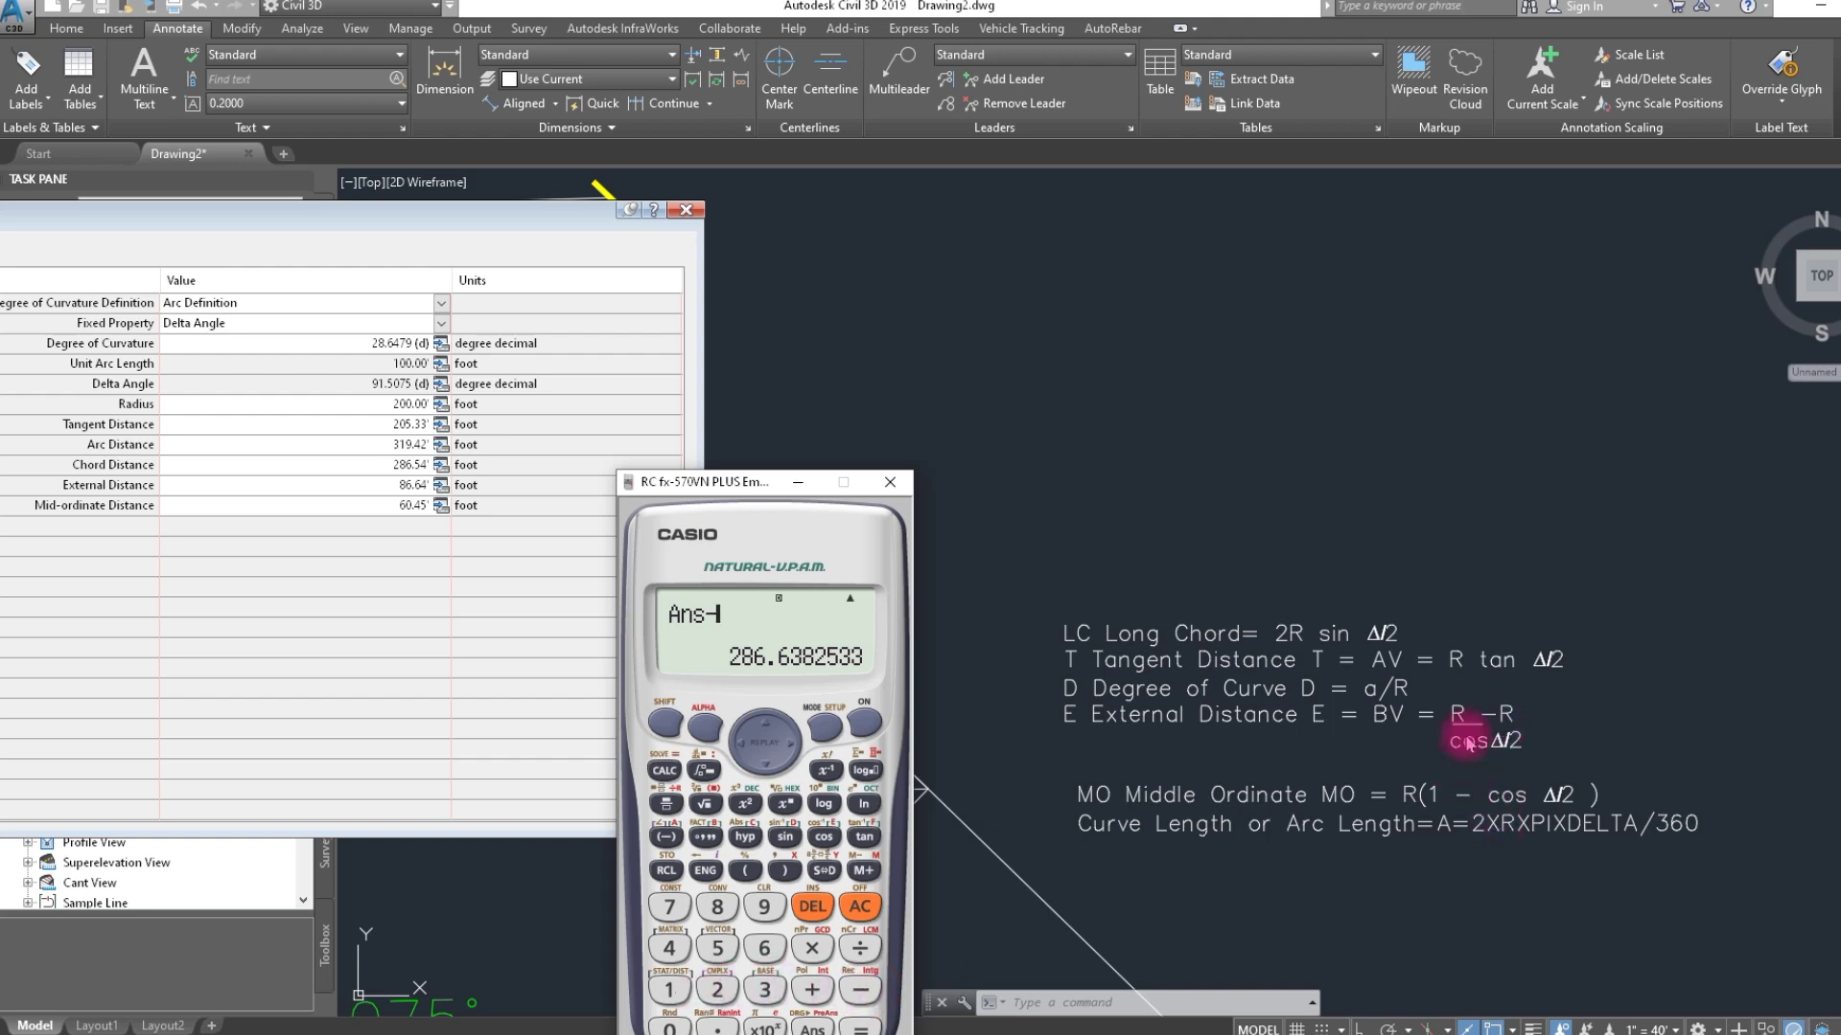
left_click(717, 990)
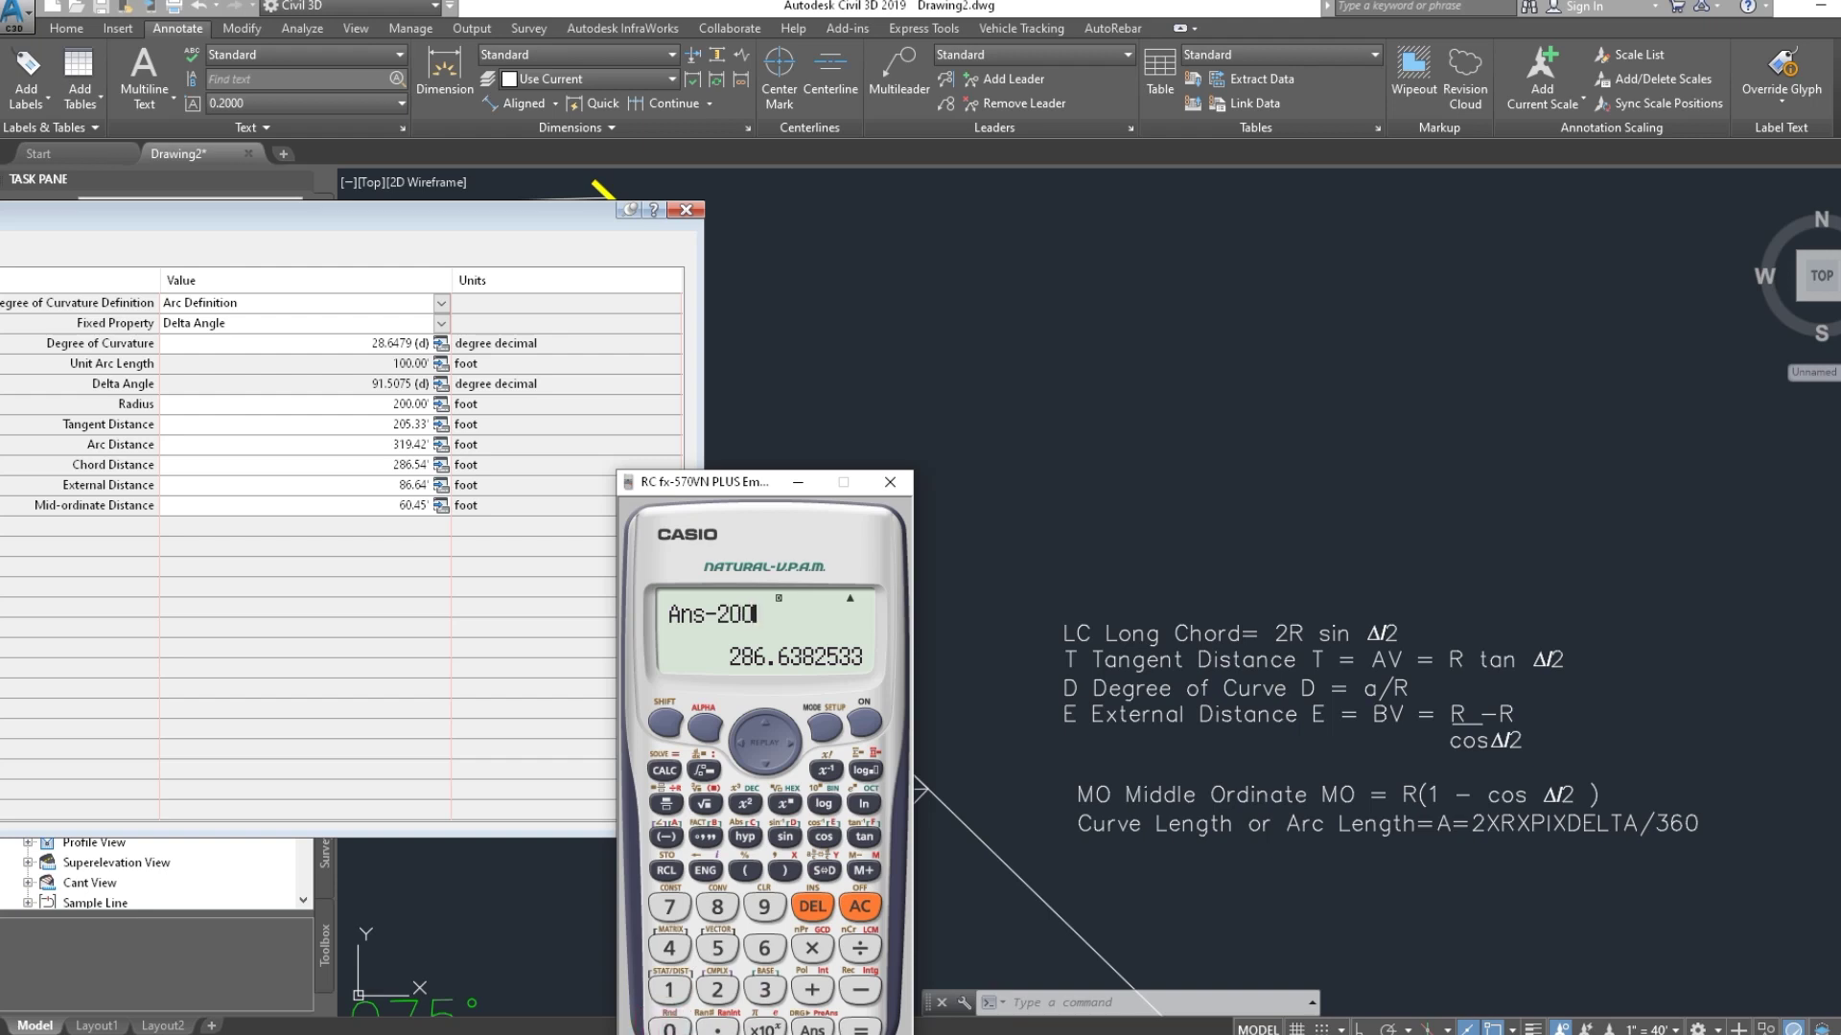
left_click(860, 1026)
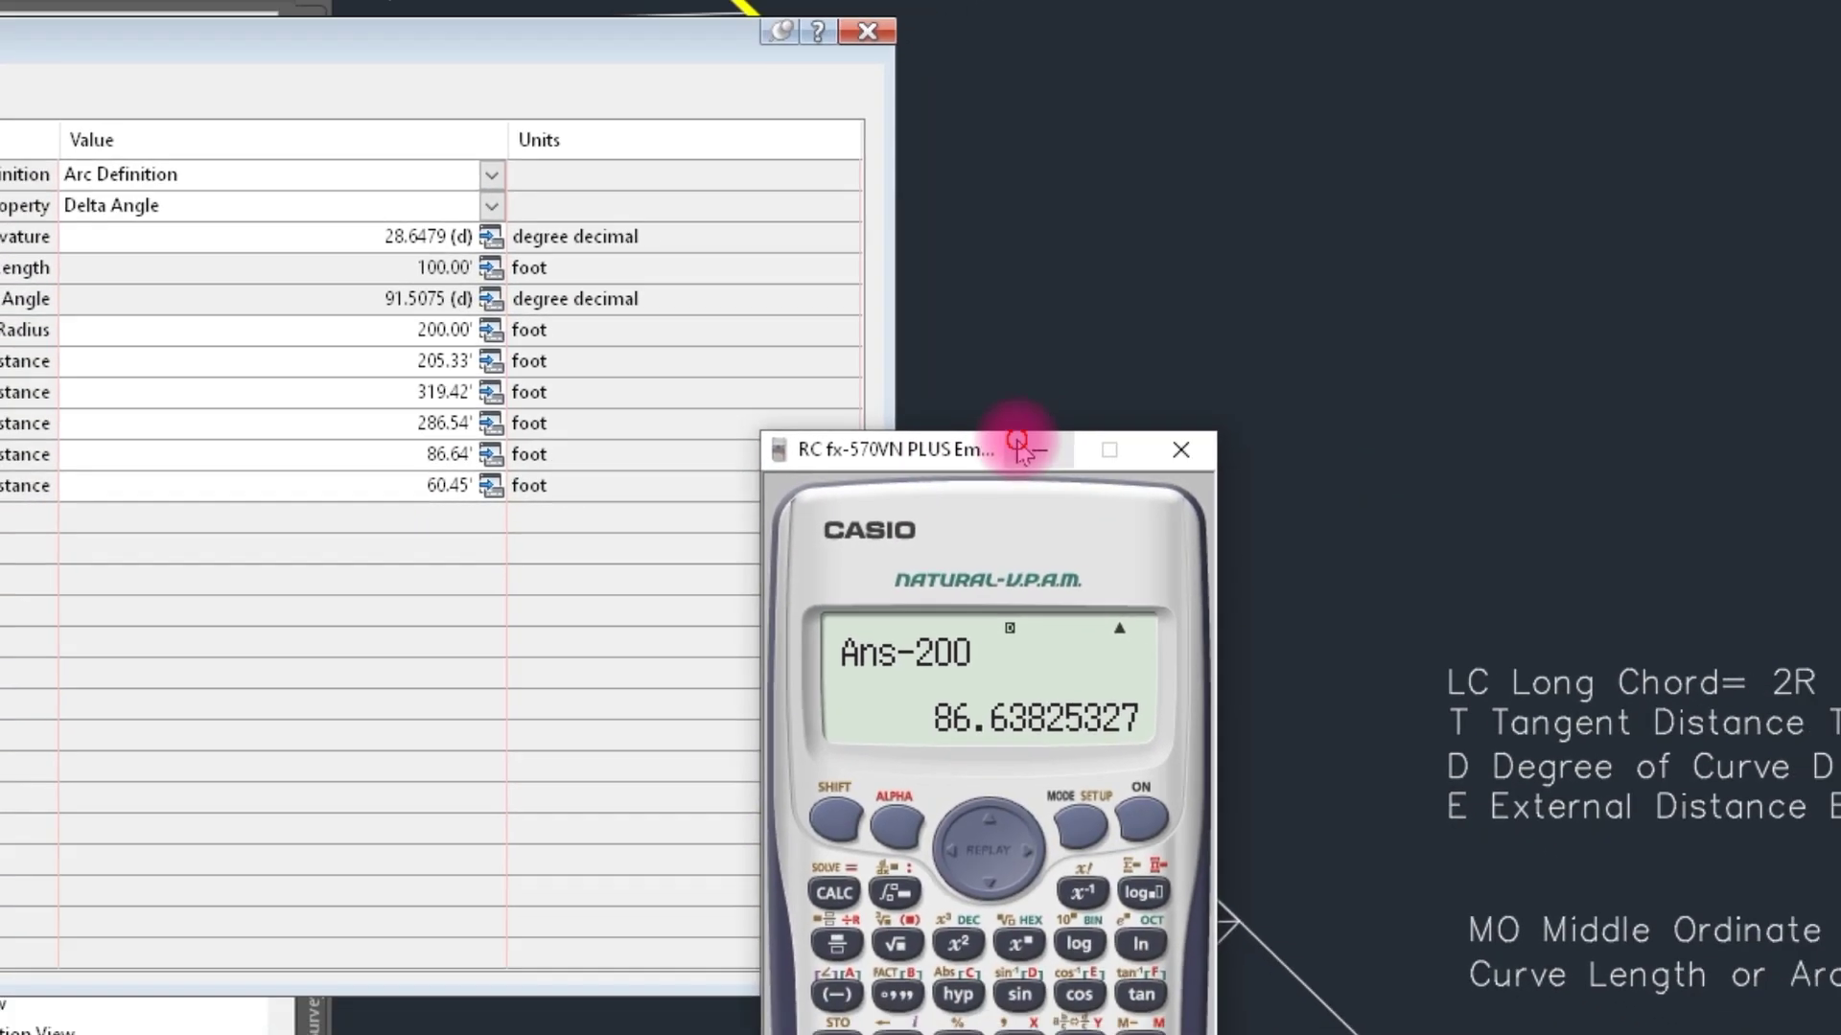
left_click(1260, 441)
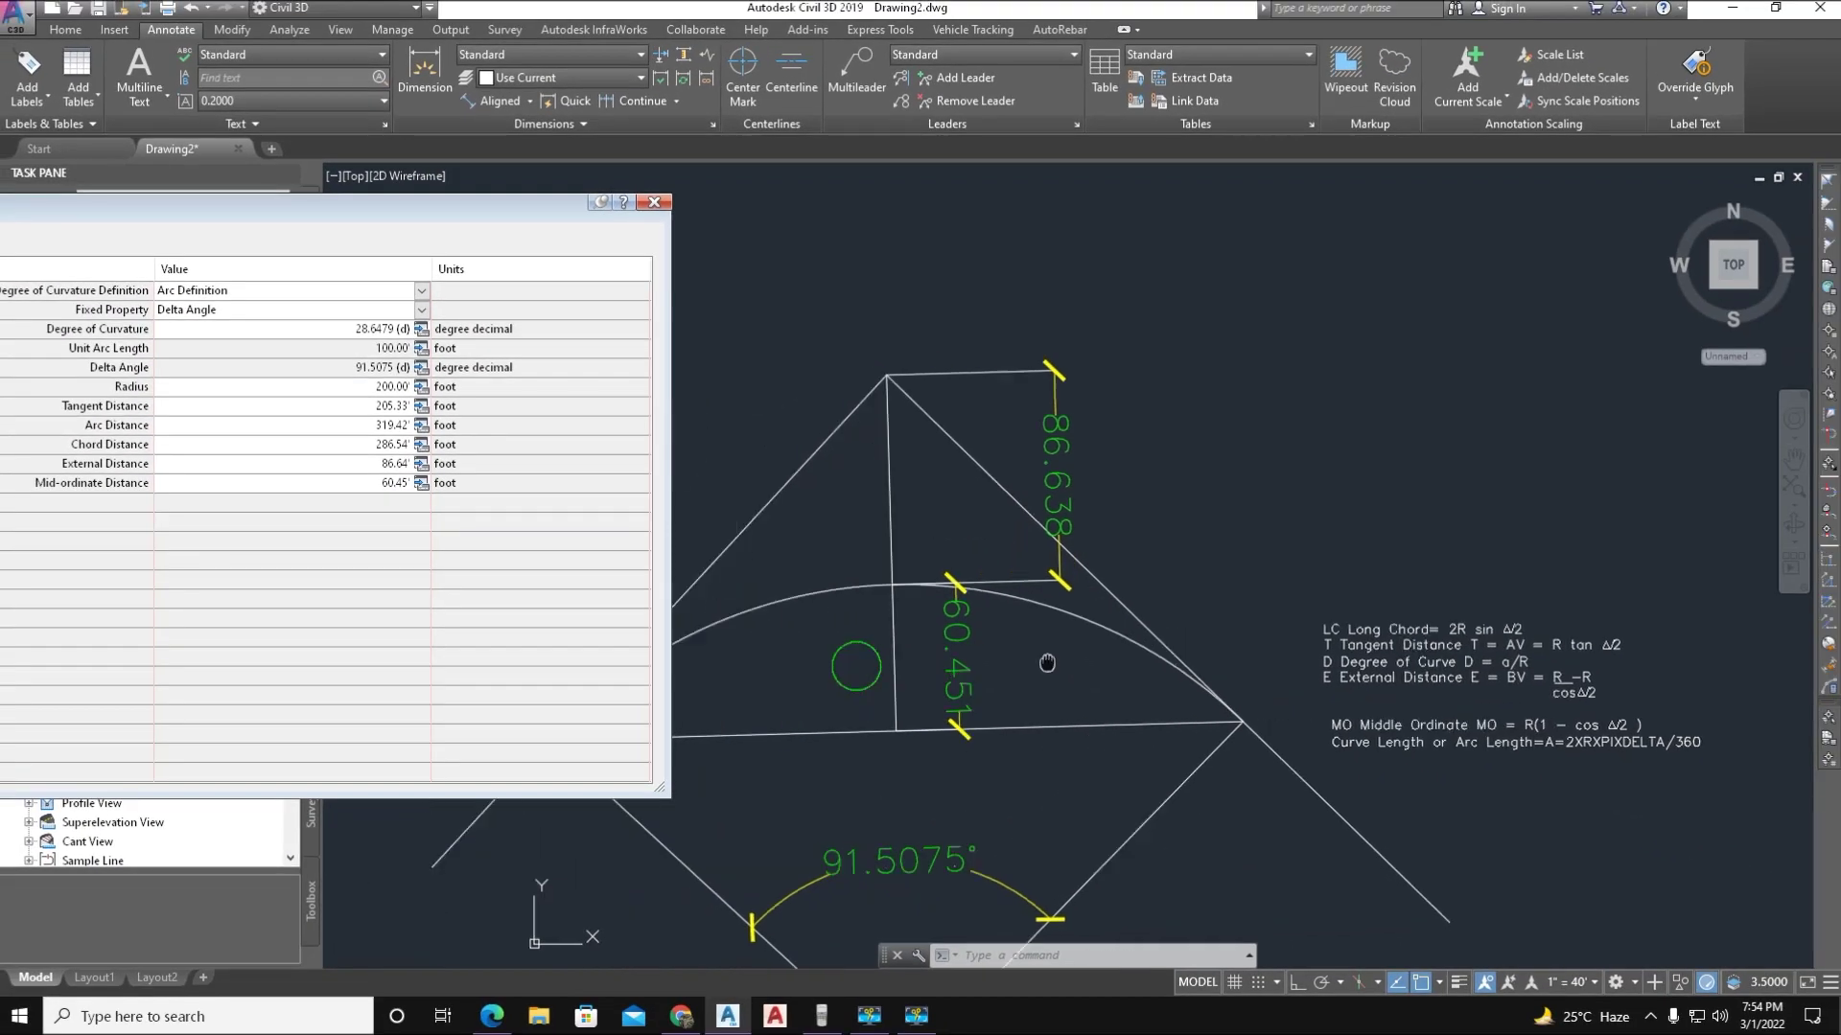
Add an aligned dimension to the back tangent from the intersection point to the start of the curve, placed outside the tangent line
scroll(843, 658, "down", 2)
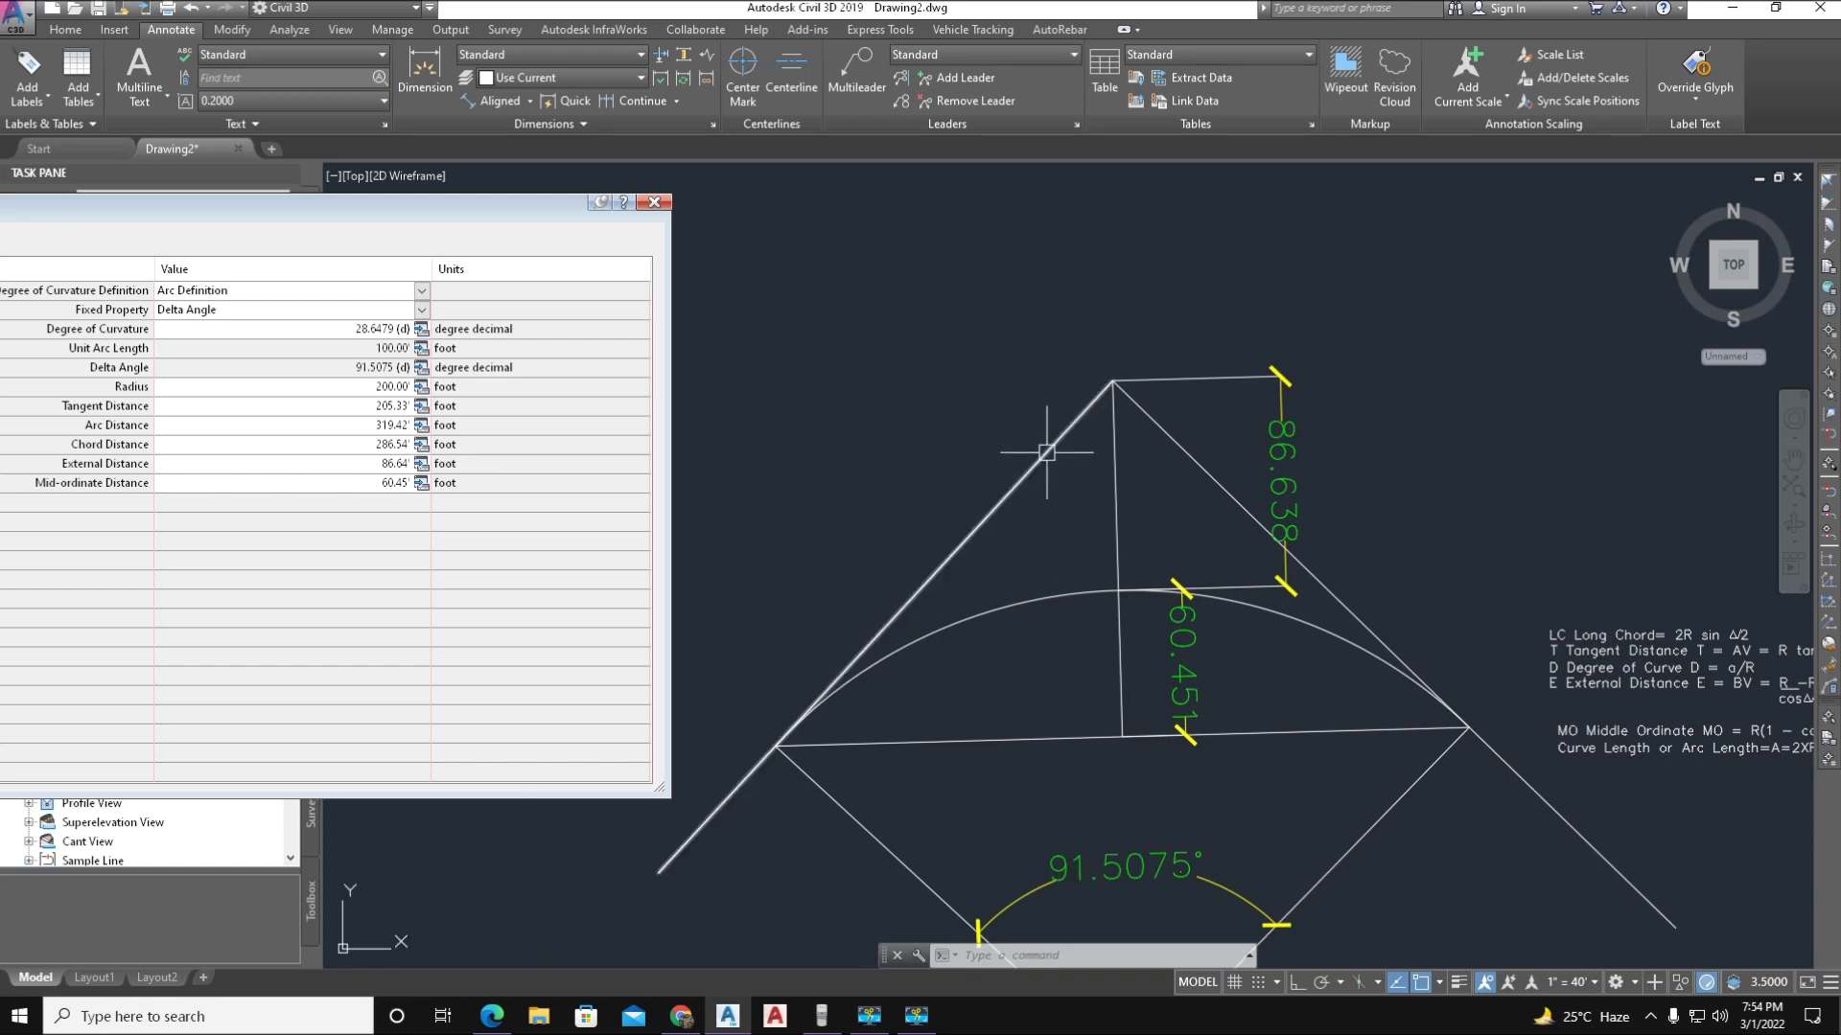
left_click(1046, 453)
left_click(483, 104)
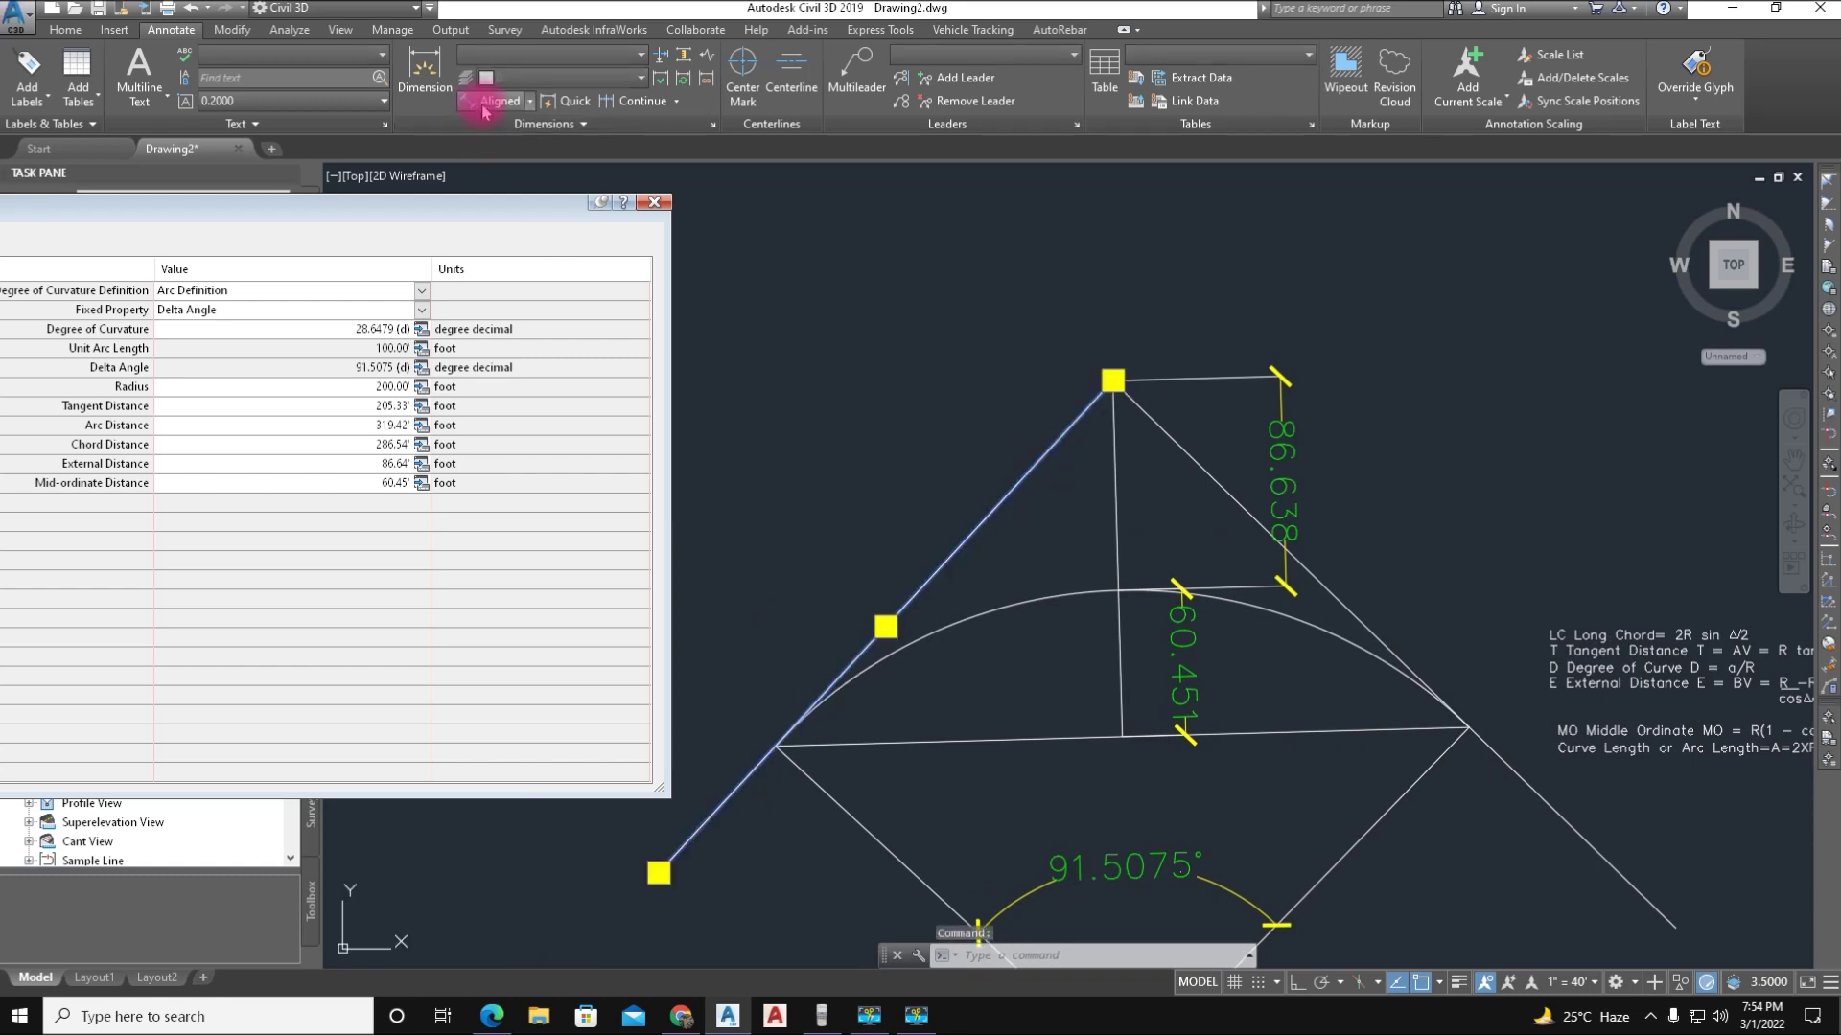
left_click(1113, 382)
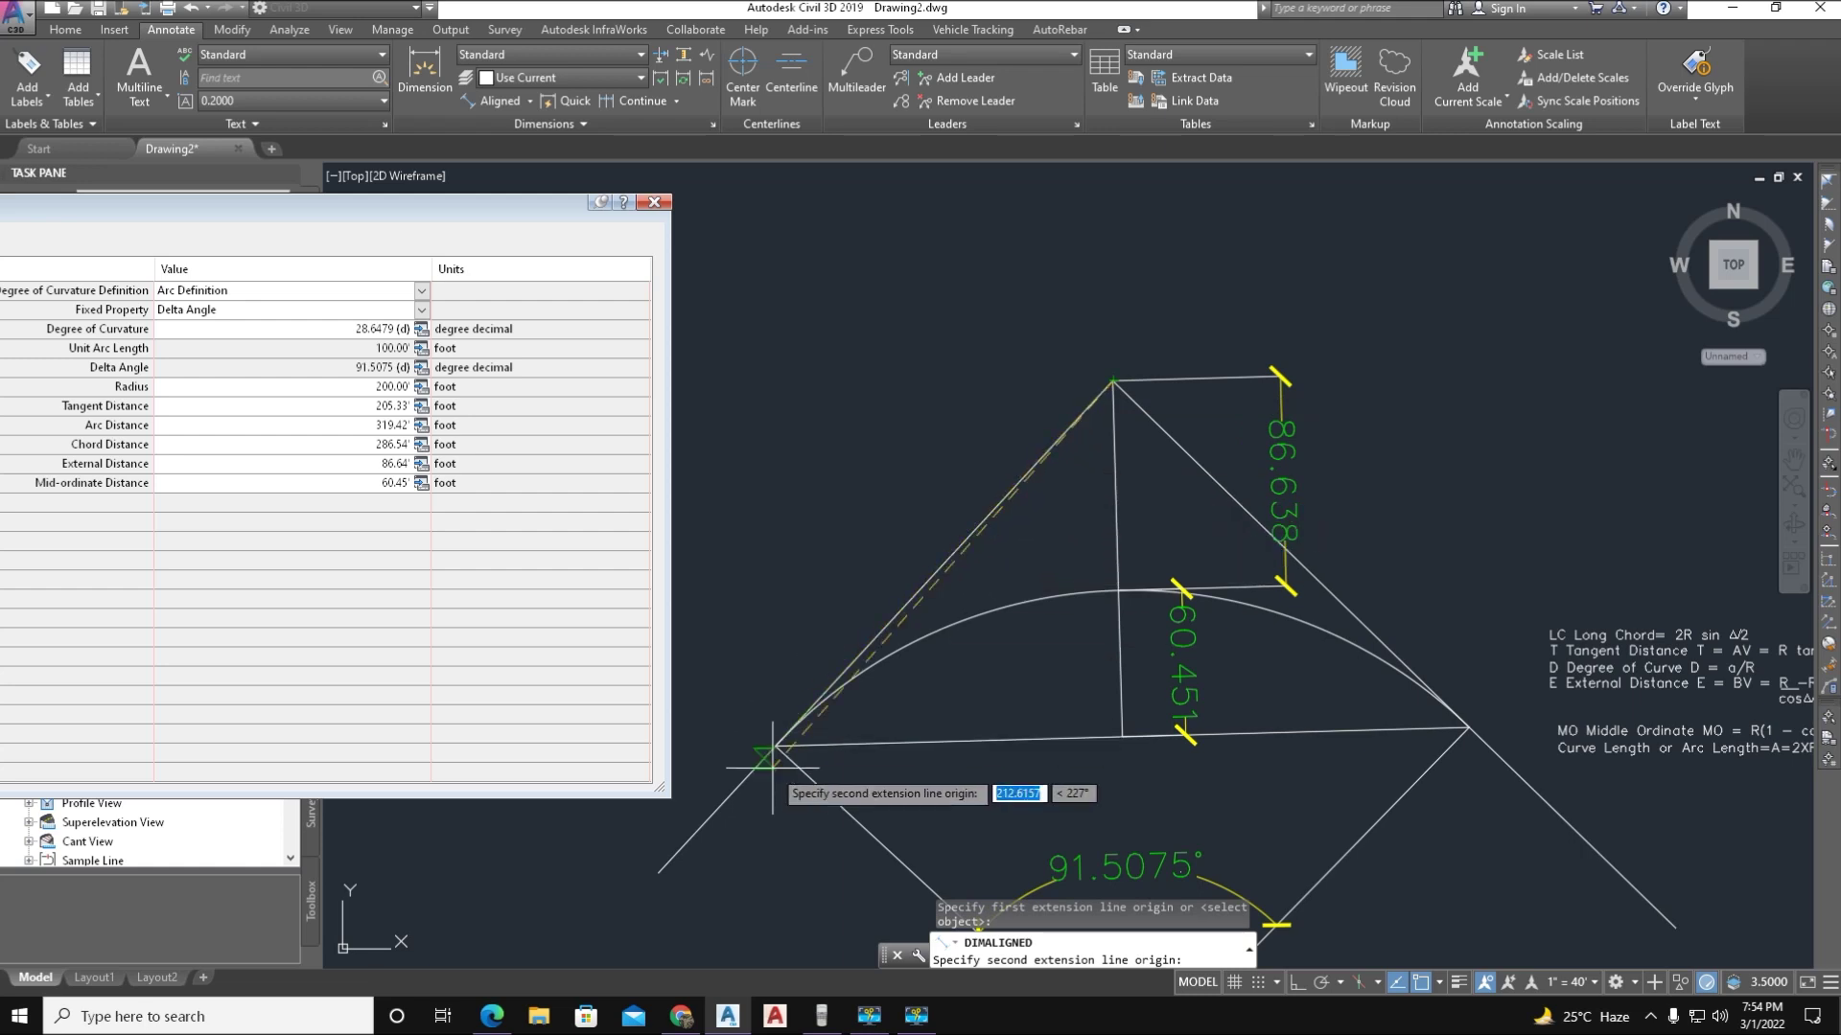
scroll(773, 757, "up", 2)
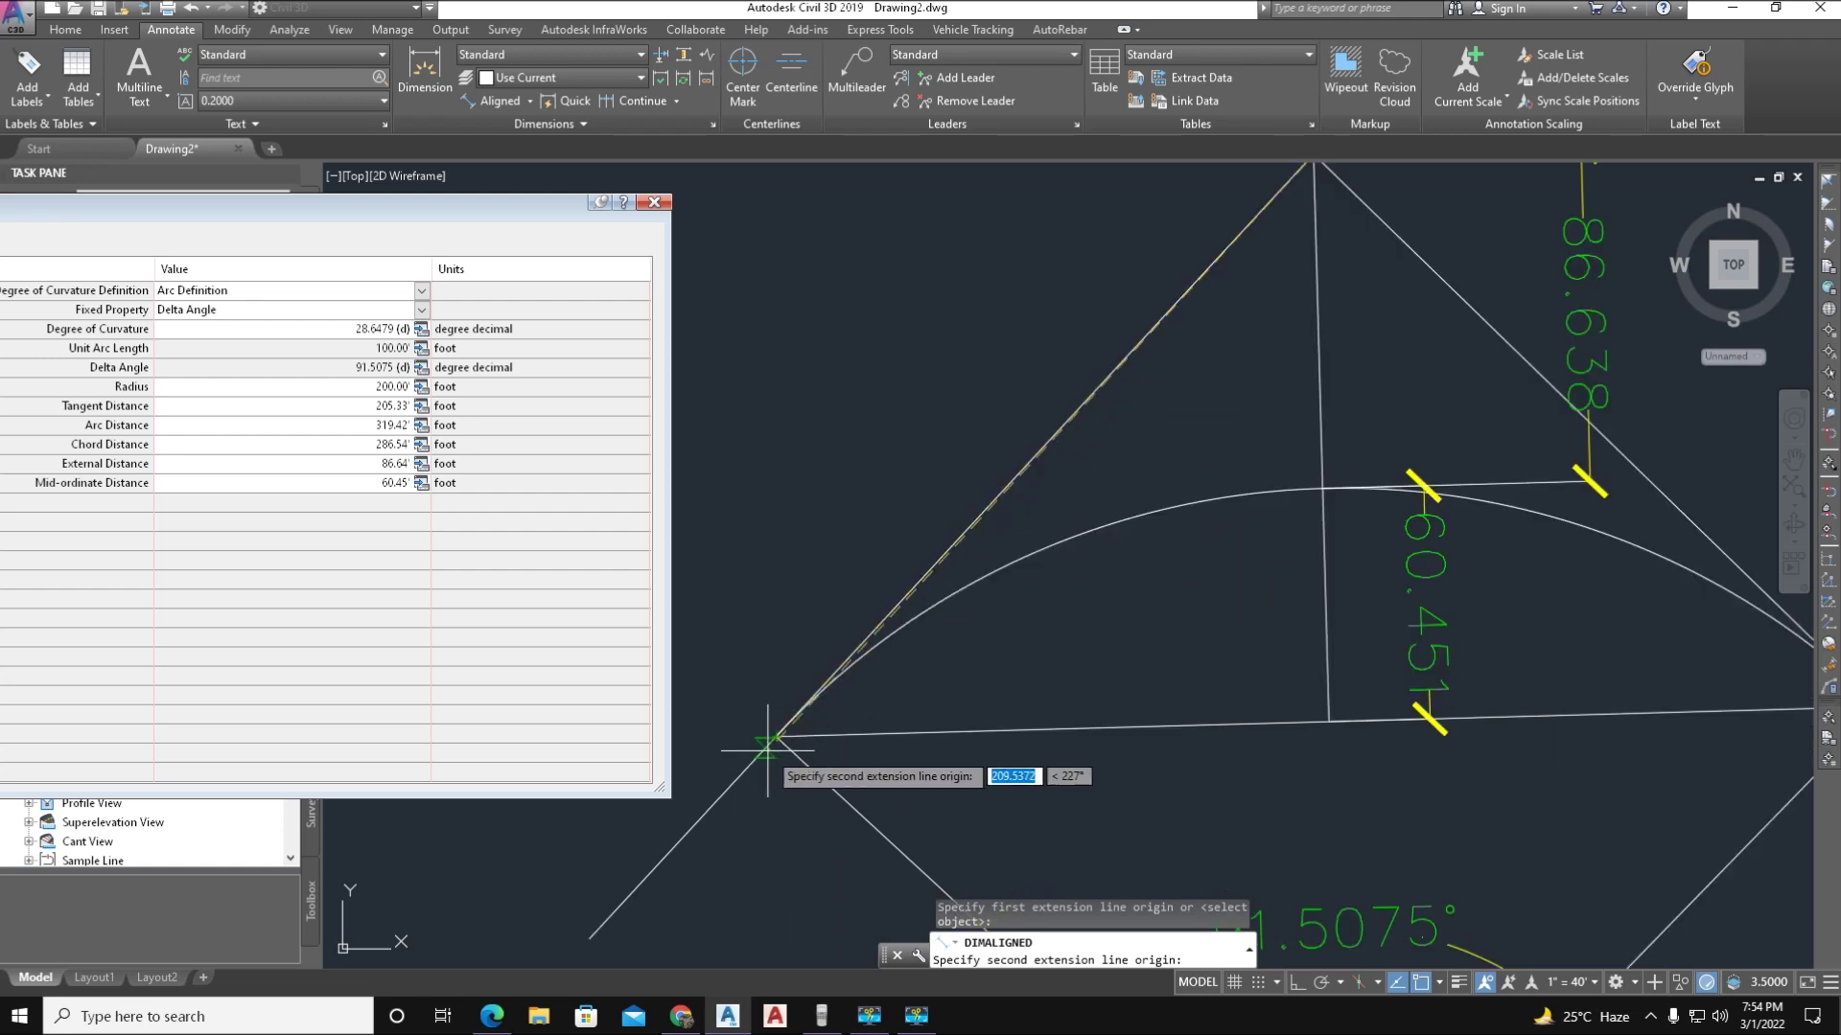
middle_click_drag(1377, 744, 1239, 755)
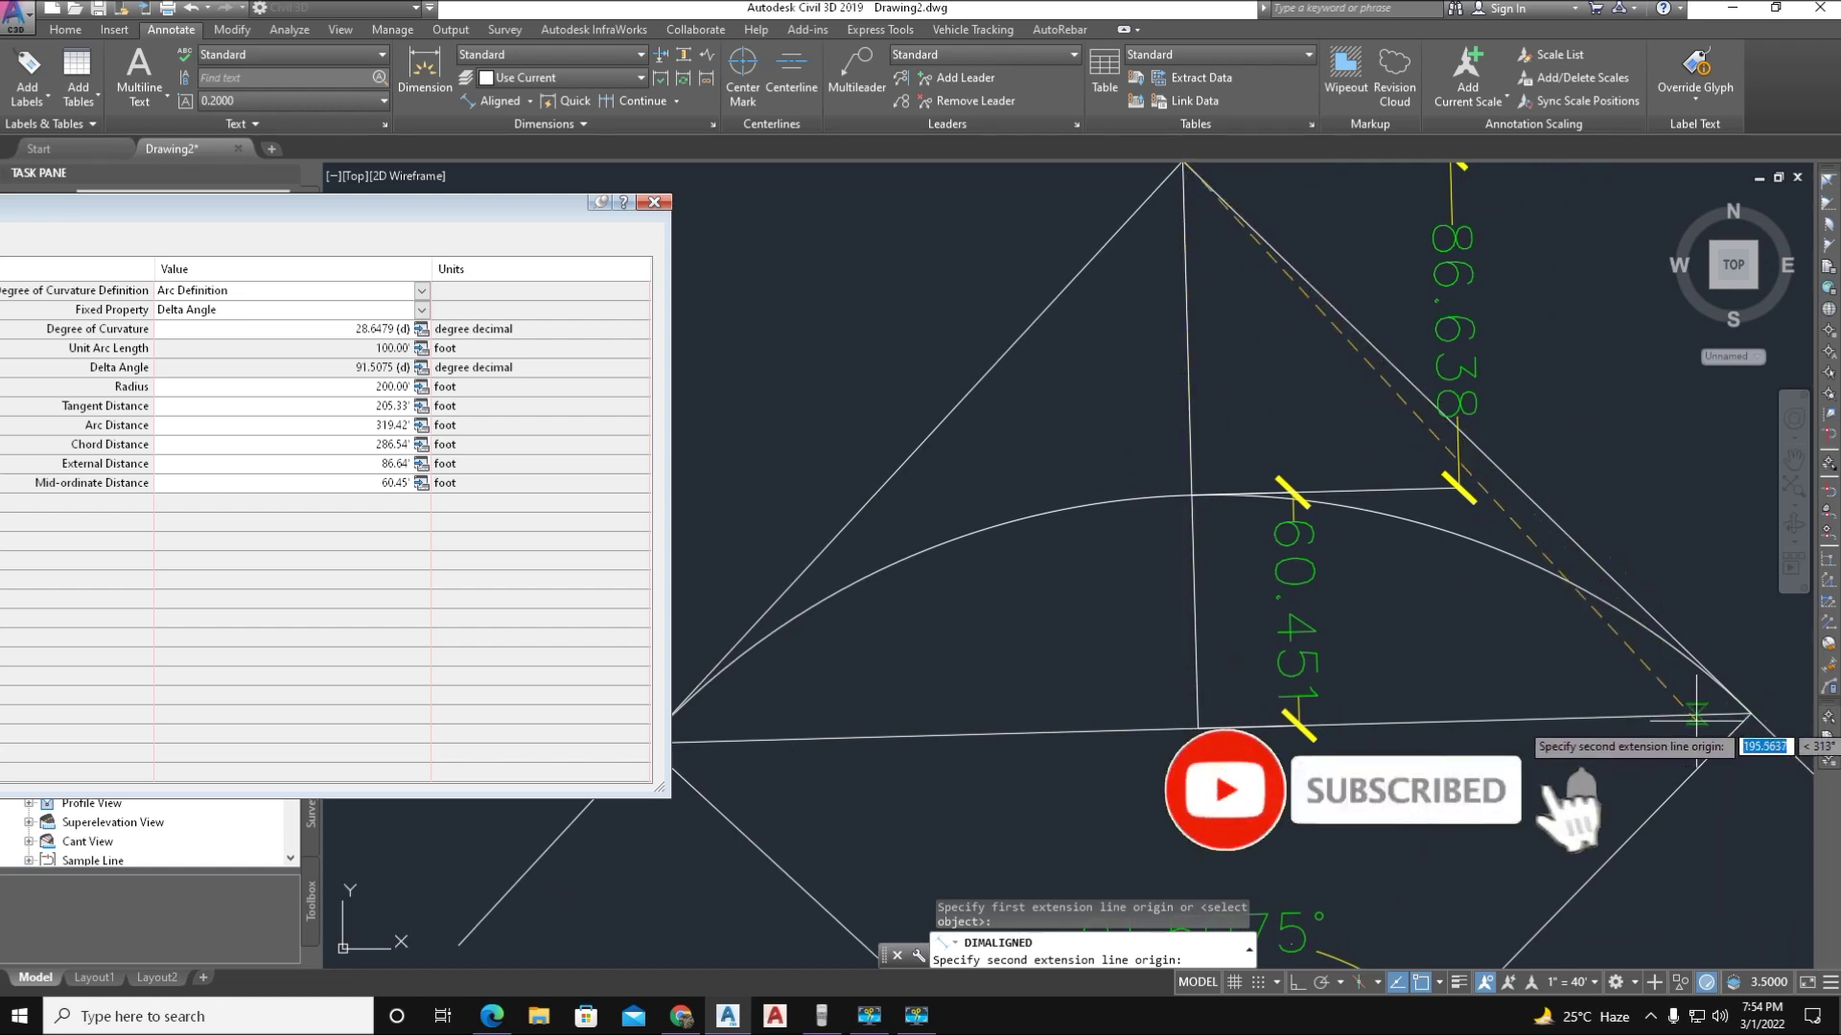
scroll(1622, 726, "down", 2)
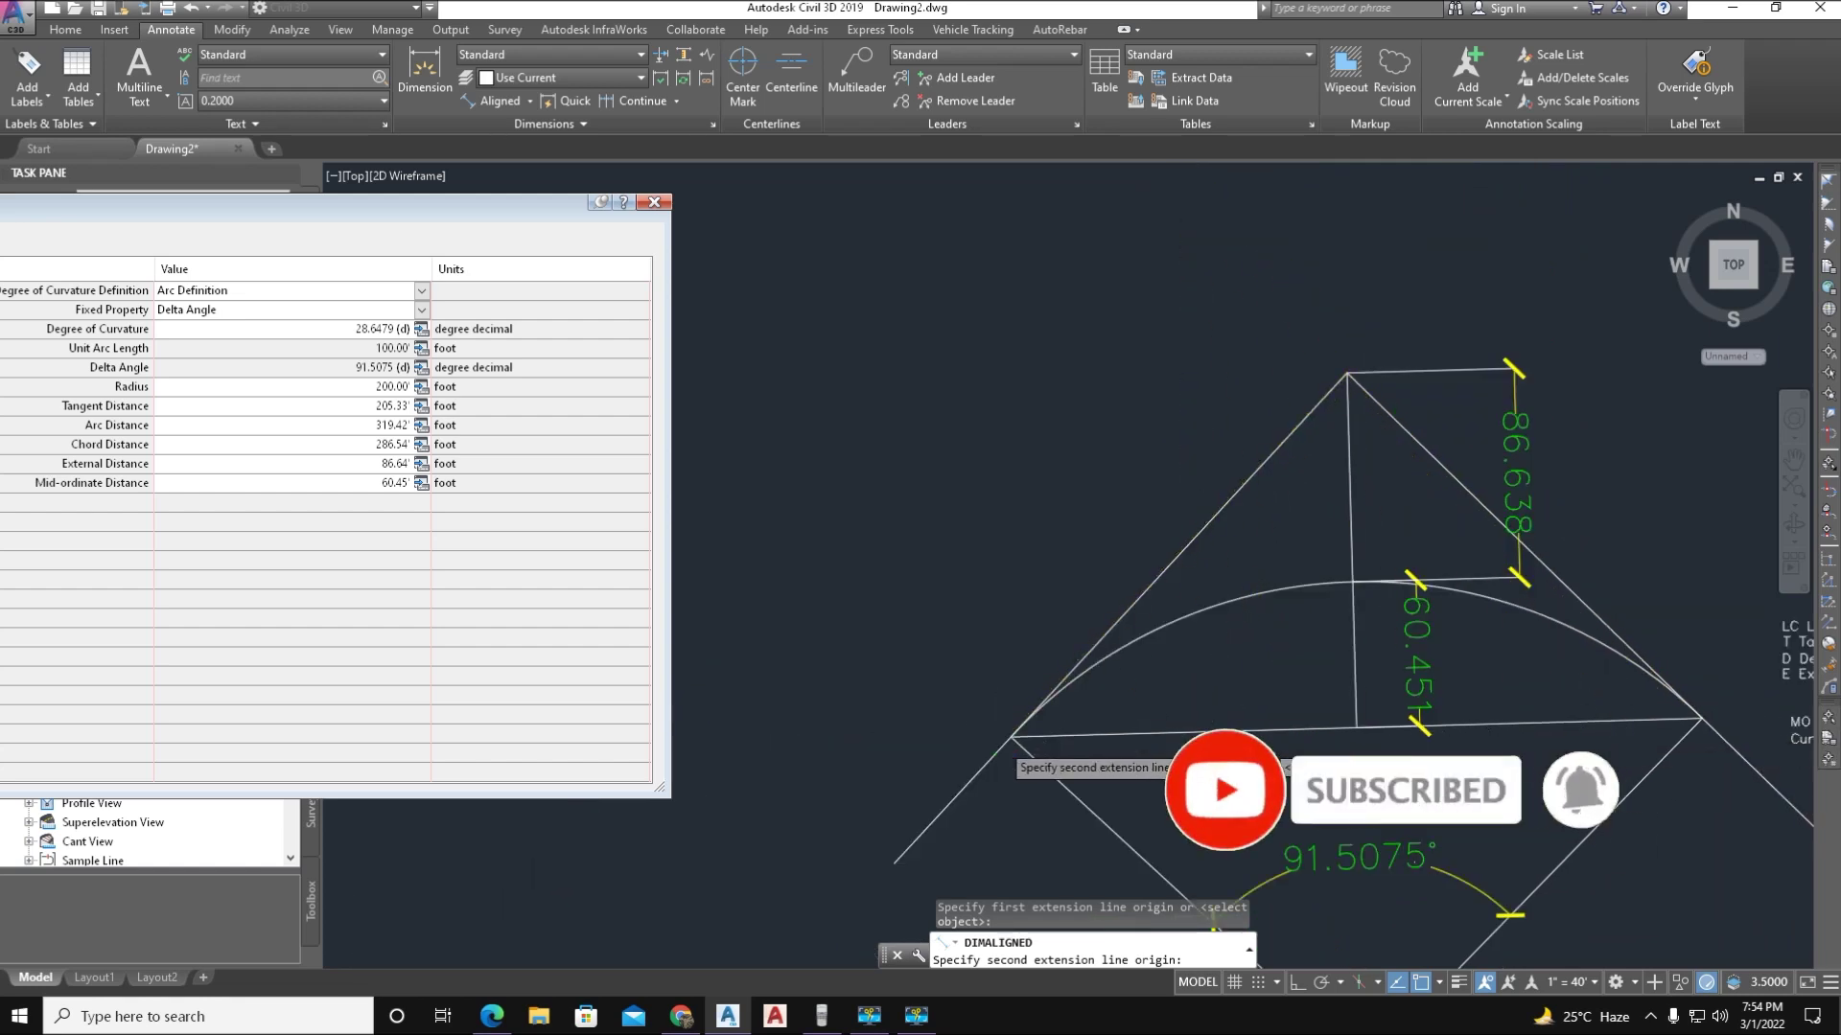
scroll(1011, 737, "up", 2)
left_click(1015, 735)
left_click(908, 684)
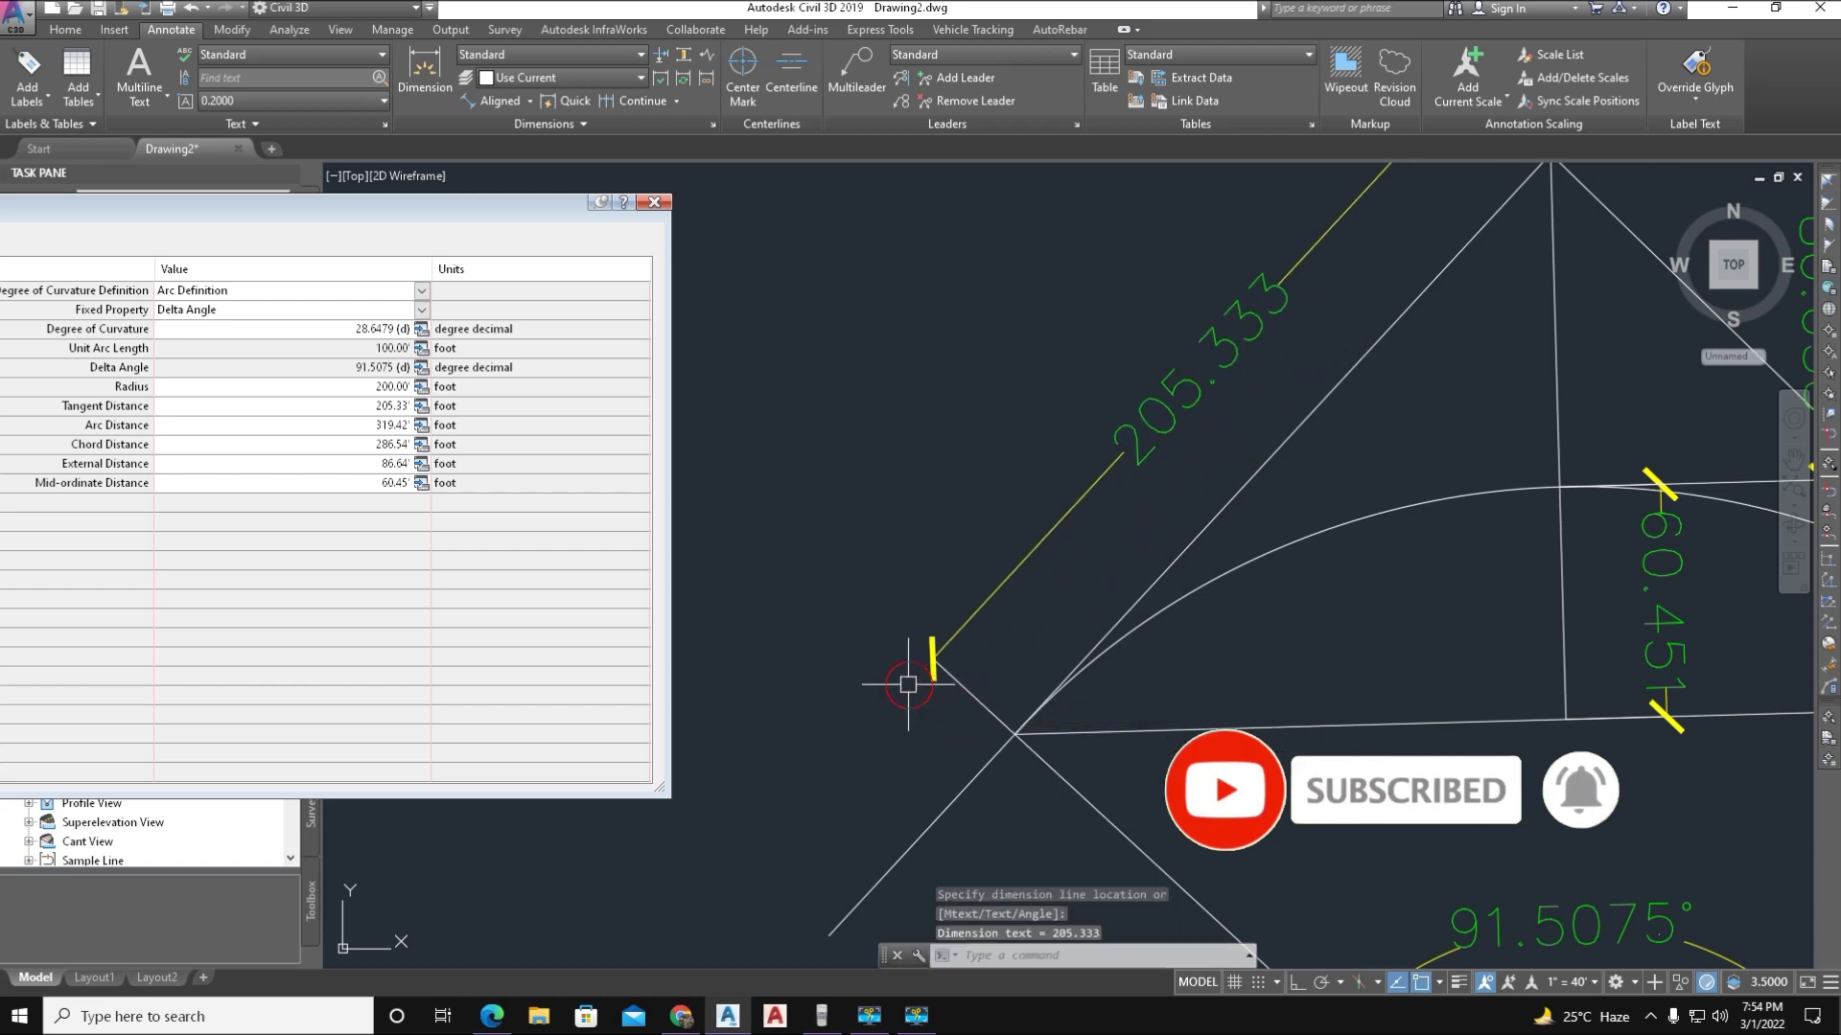
Compare the tangent line's dimension with the Tangent Distance in the Curve Calculator
scroll(1068, 699, "down", 1)
scroll(1068, 699, "up", 3)
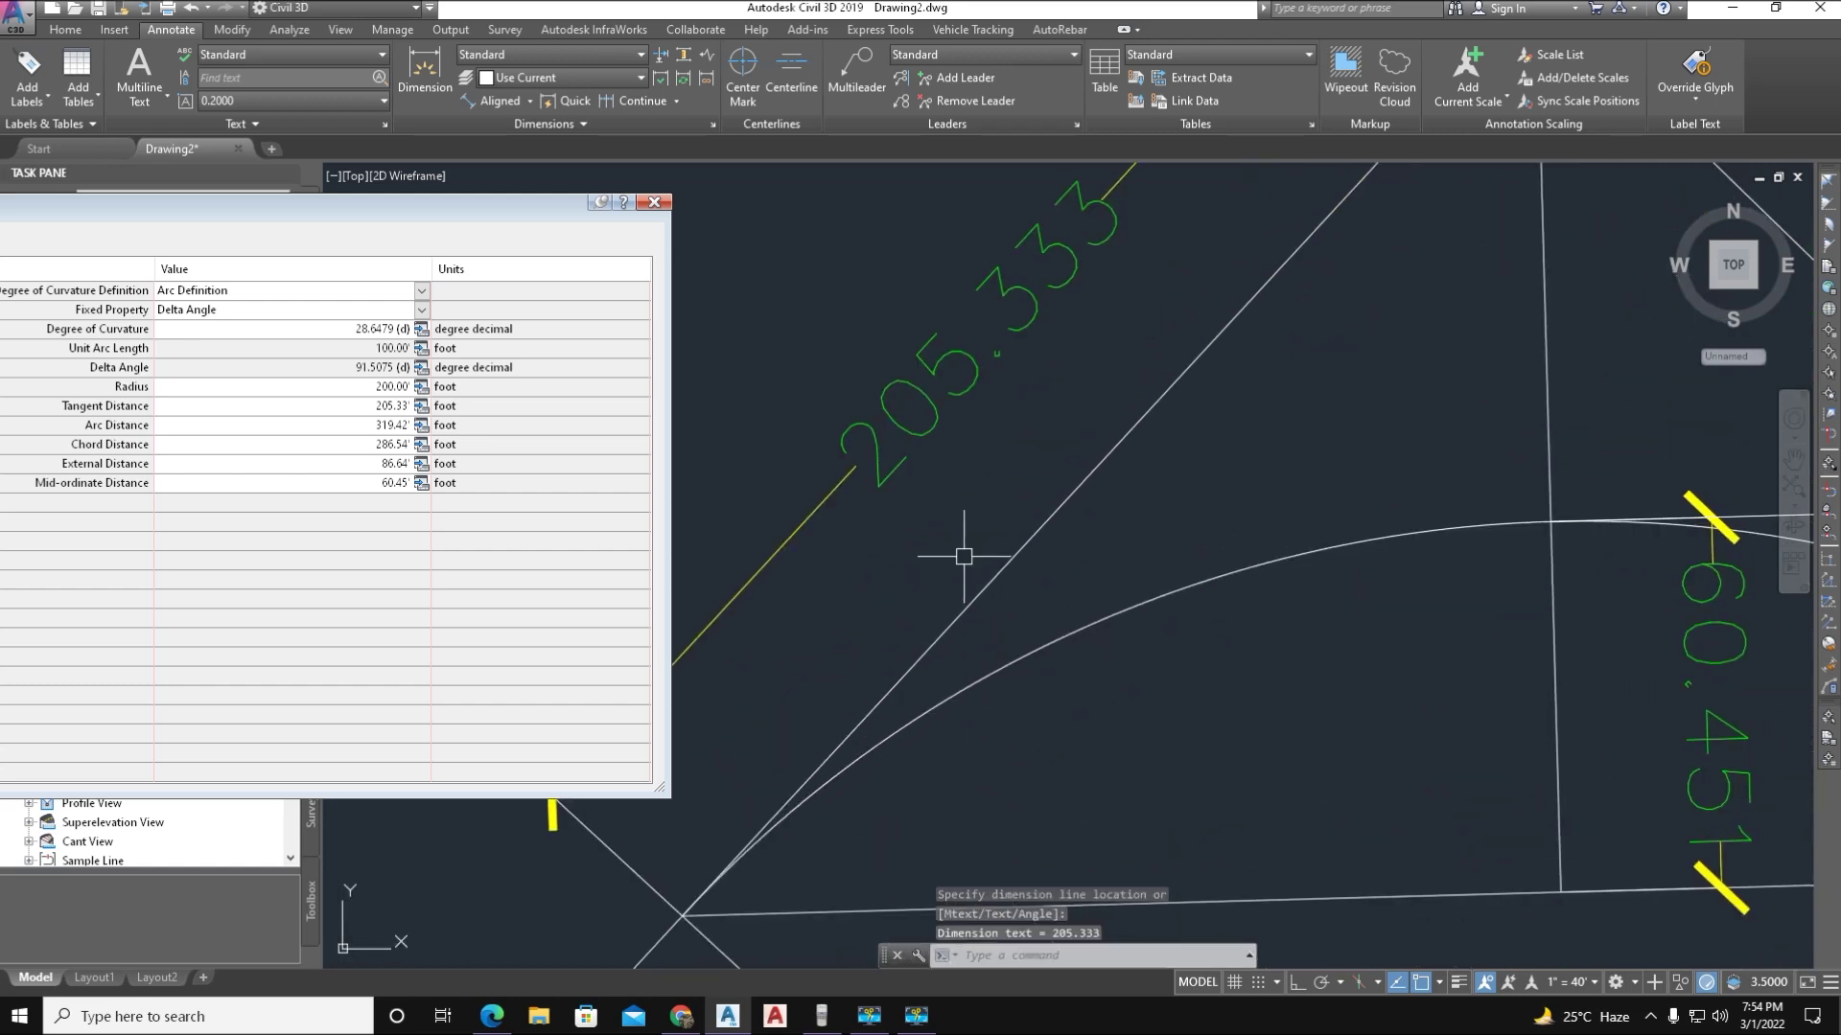
middle_click_drag(964, 556, 953, 624)
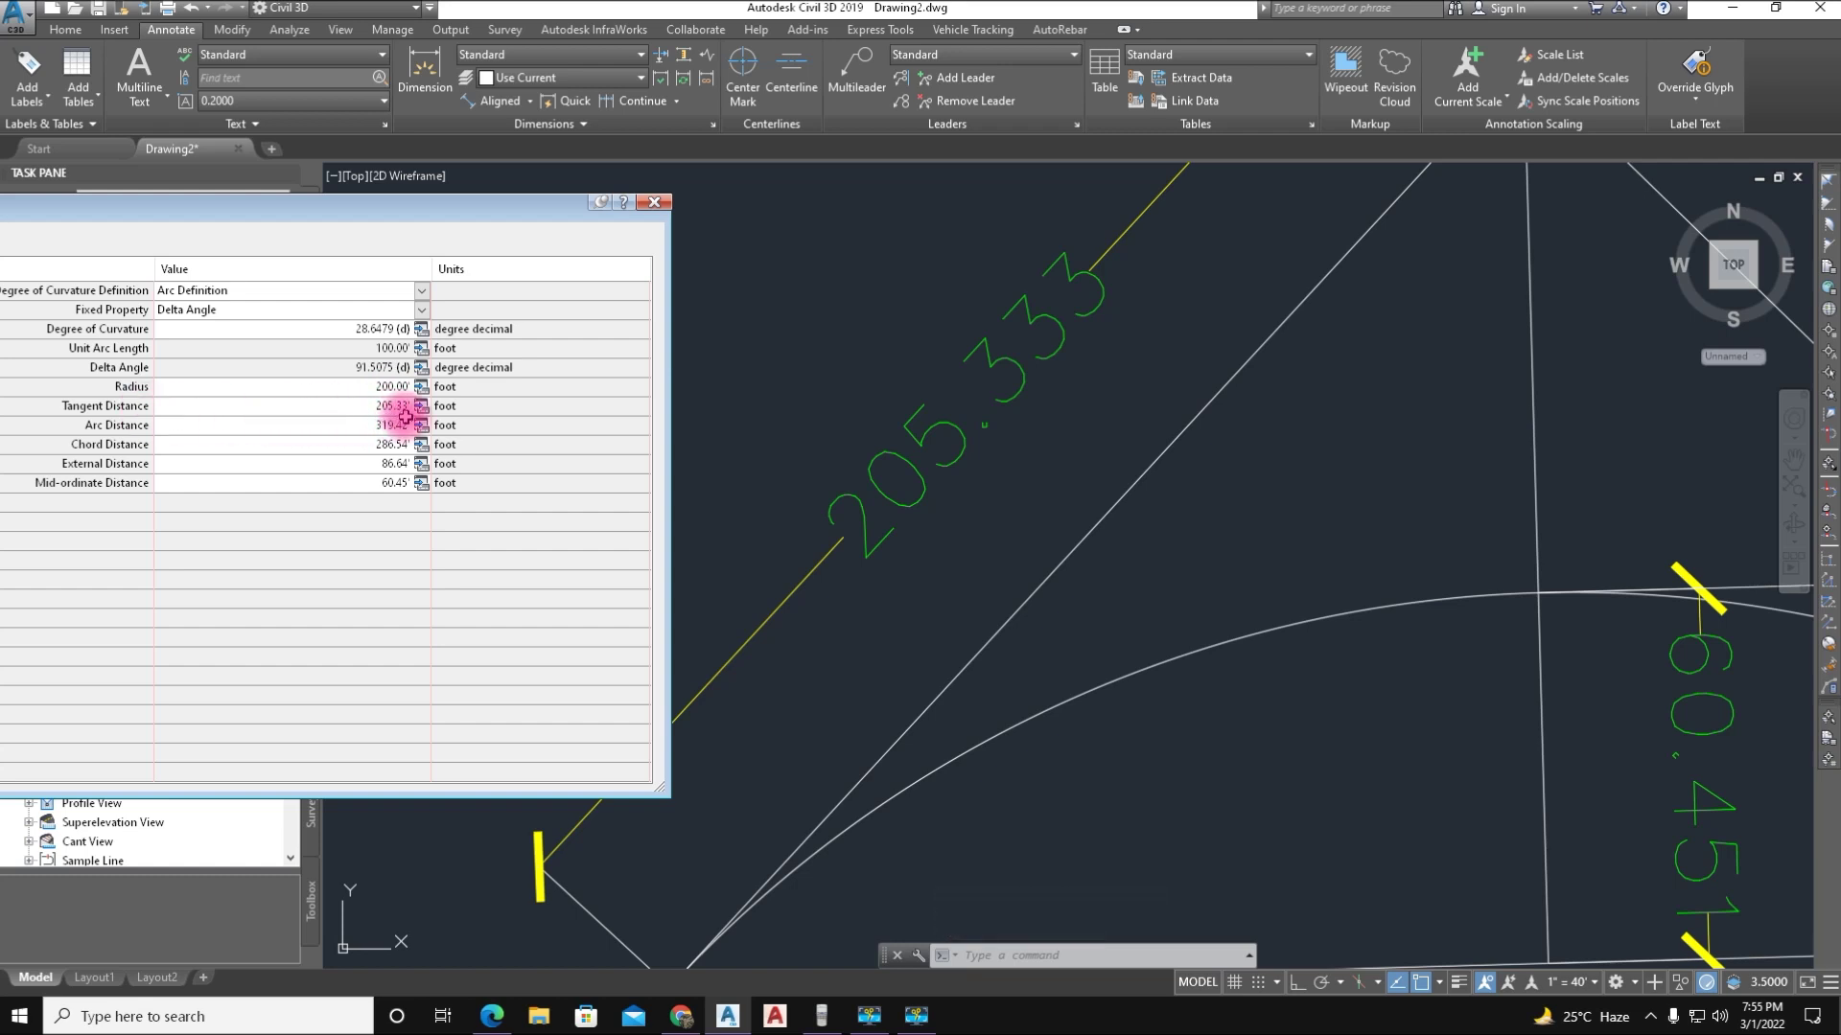
scroll(1038, 686, "down", 2)
middle_click_drag(976, 681, 895, 637)
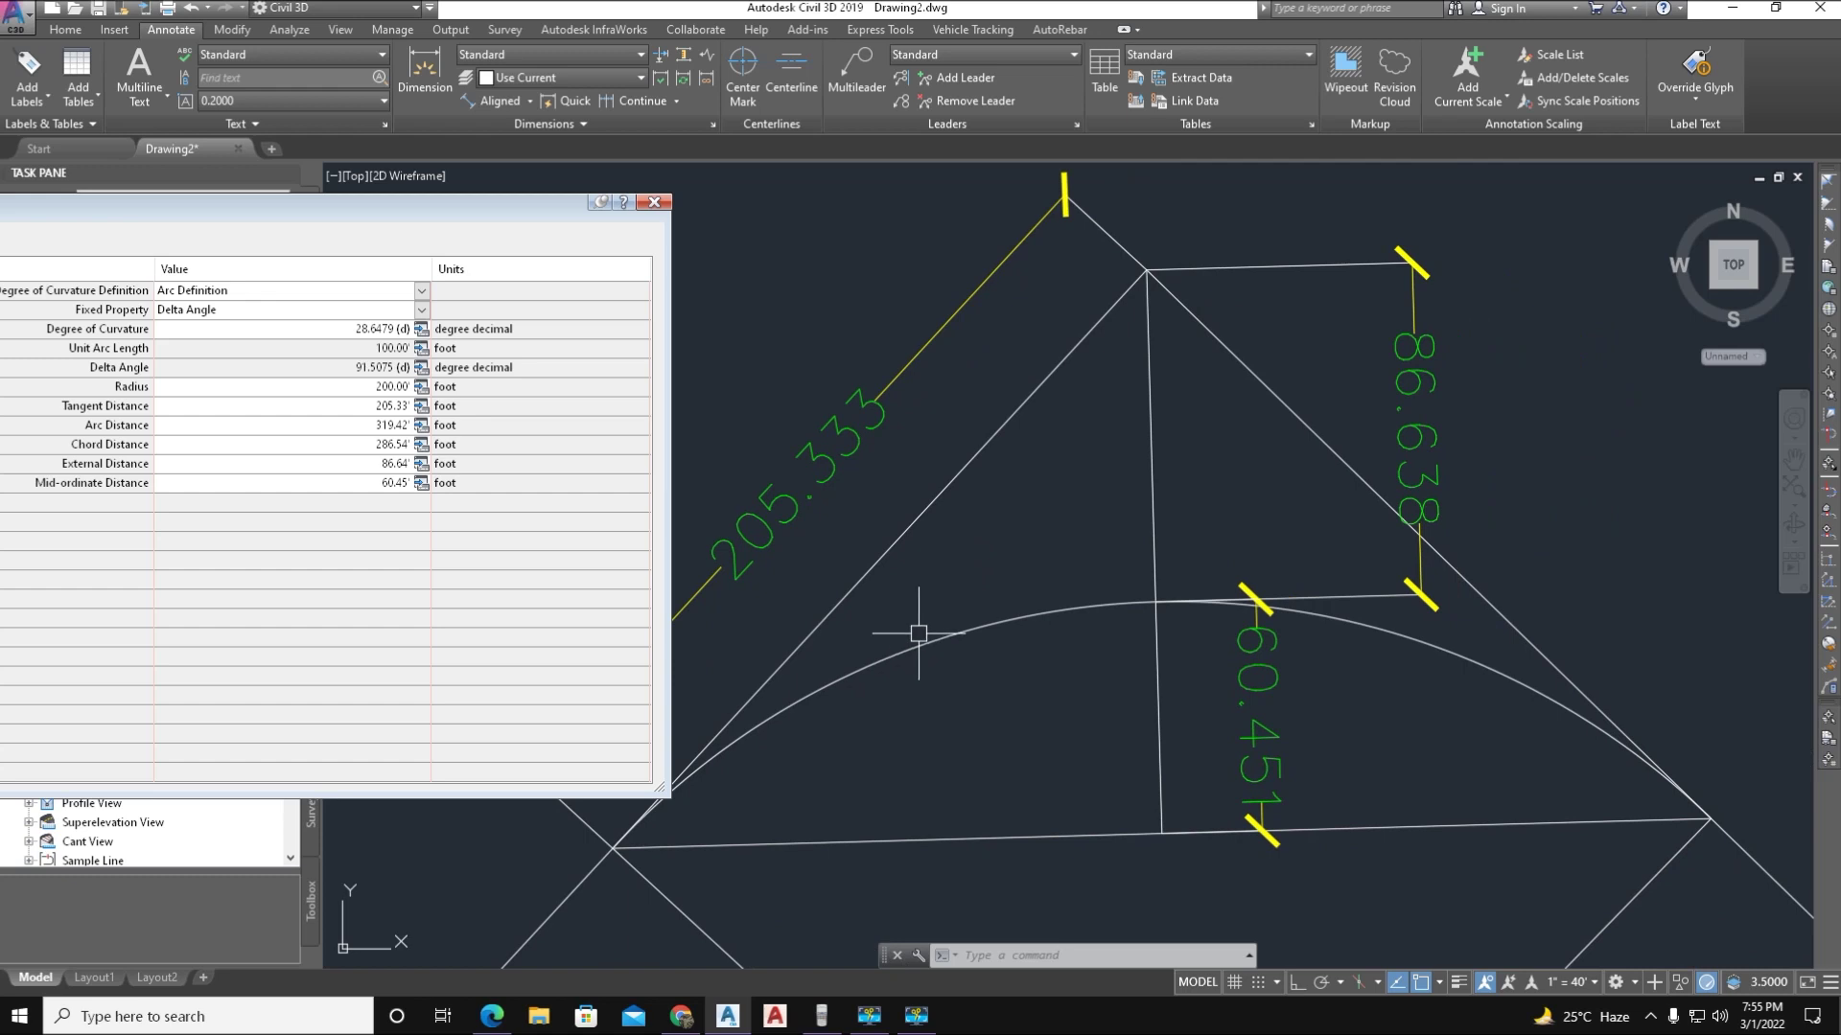
Bring up the scientific calculator and position it next to the curve formulas, keeping the Curve Calculator values readable
scroll(1102, 723, "down", 3)
middle_click_drag(1054, 698, 844, 690)
scroll(1207, 704, "up", 6)
middle_click_drag(1176, 683, 945, 689)
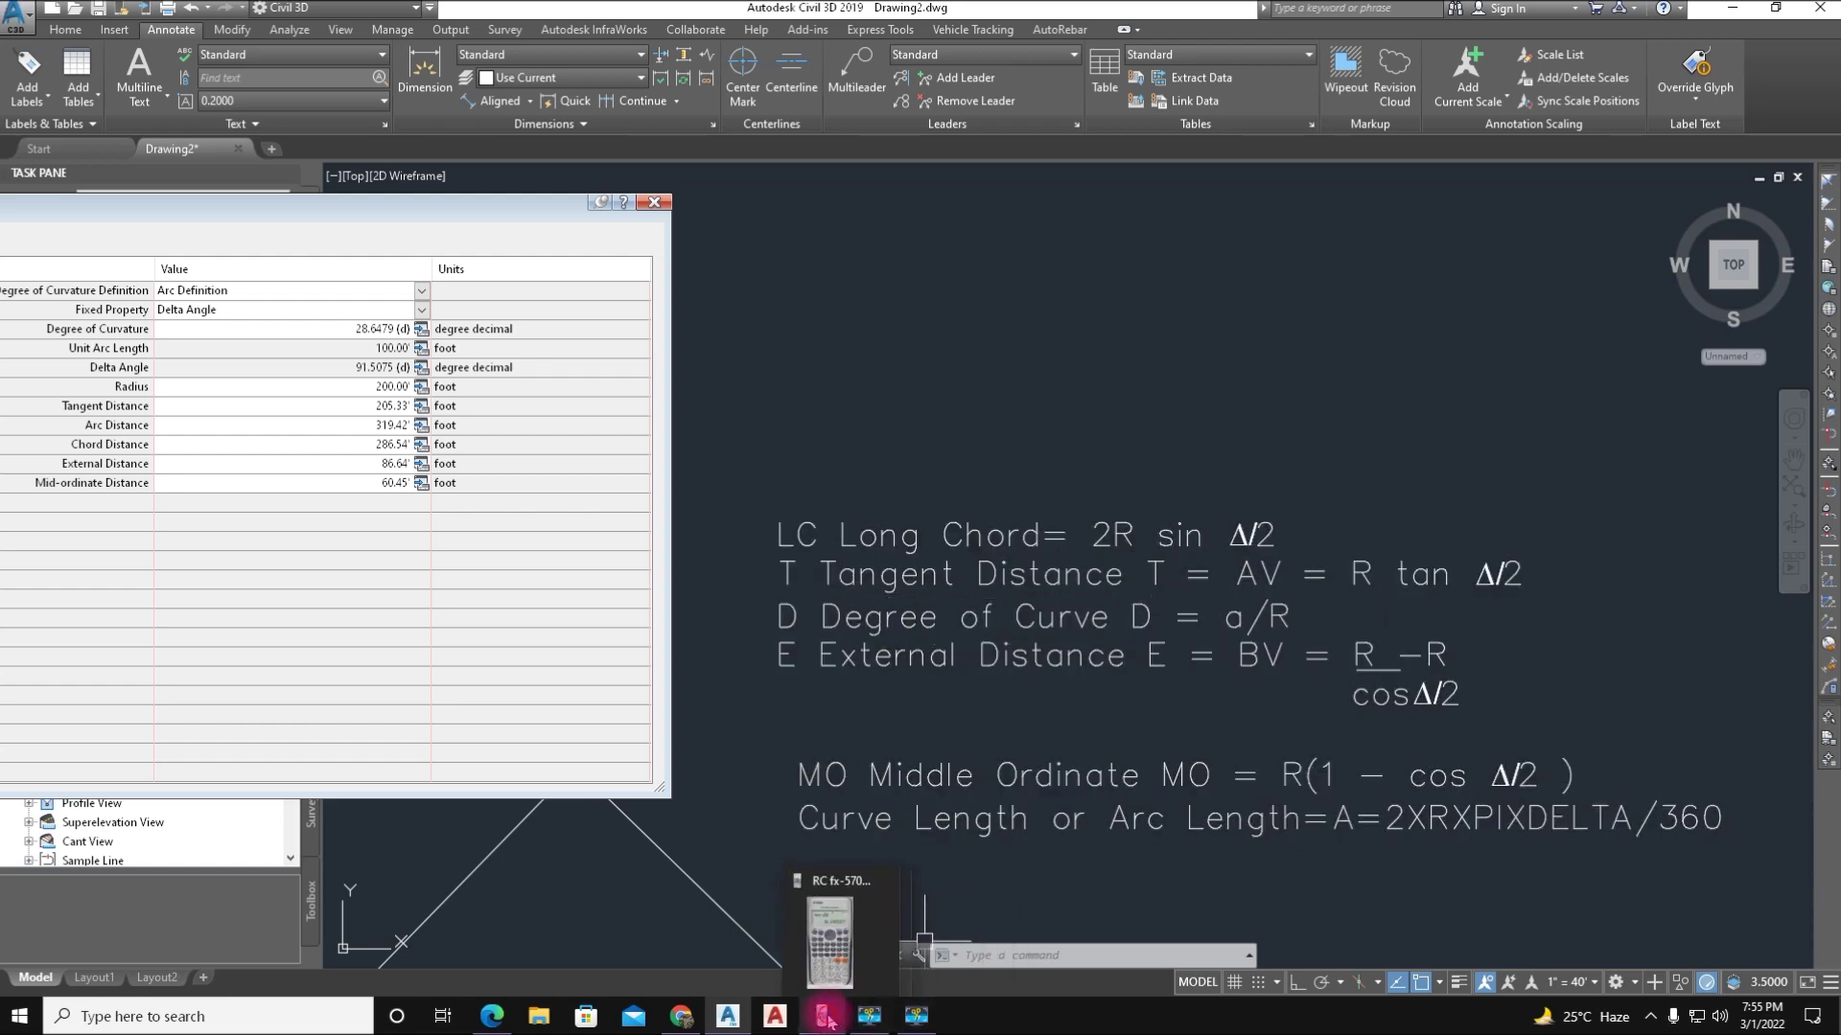
left_click(913, 1020)
left_click(683, 470)
left_click_drag(683, 469, 577, 511)
Clear the scientific calculator, evaluate the tangent distance formula as 200×tan(91.5075÷2), and compare the answer with the Curve Calculator's Tangent Distance
left_click(726, 980)
left_click(713, 906)
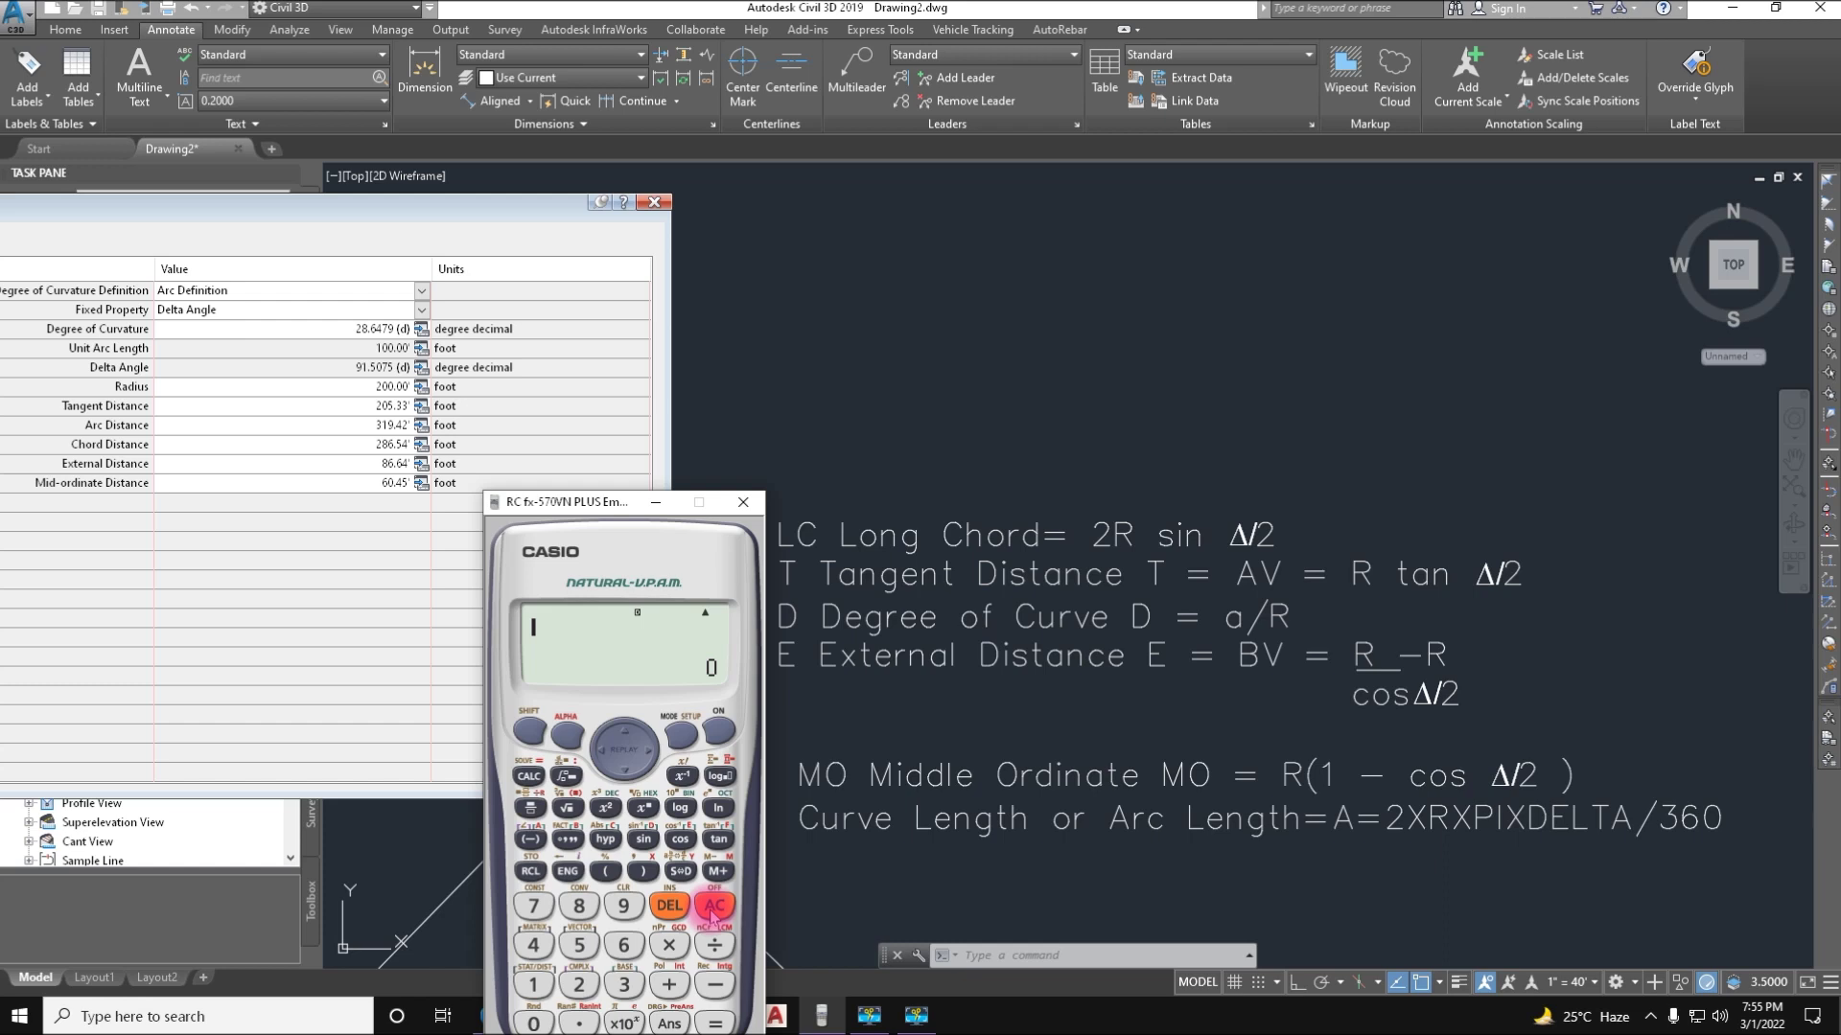
left_click(579, 982)
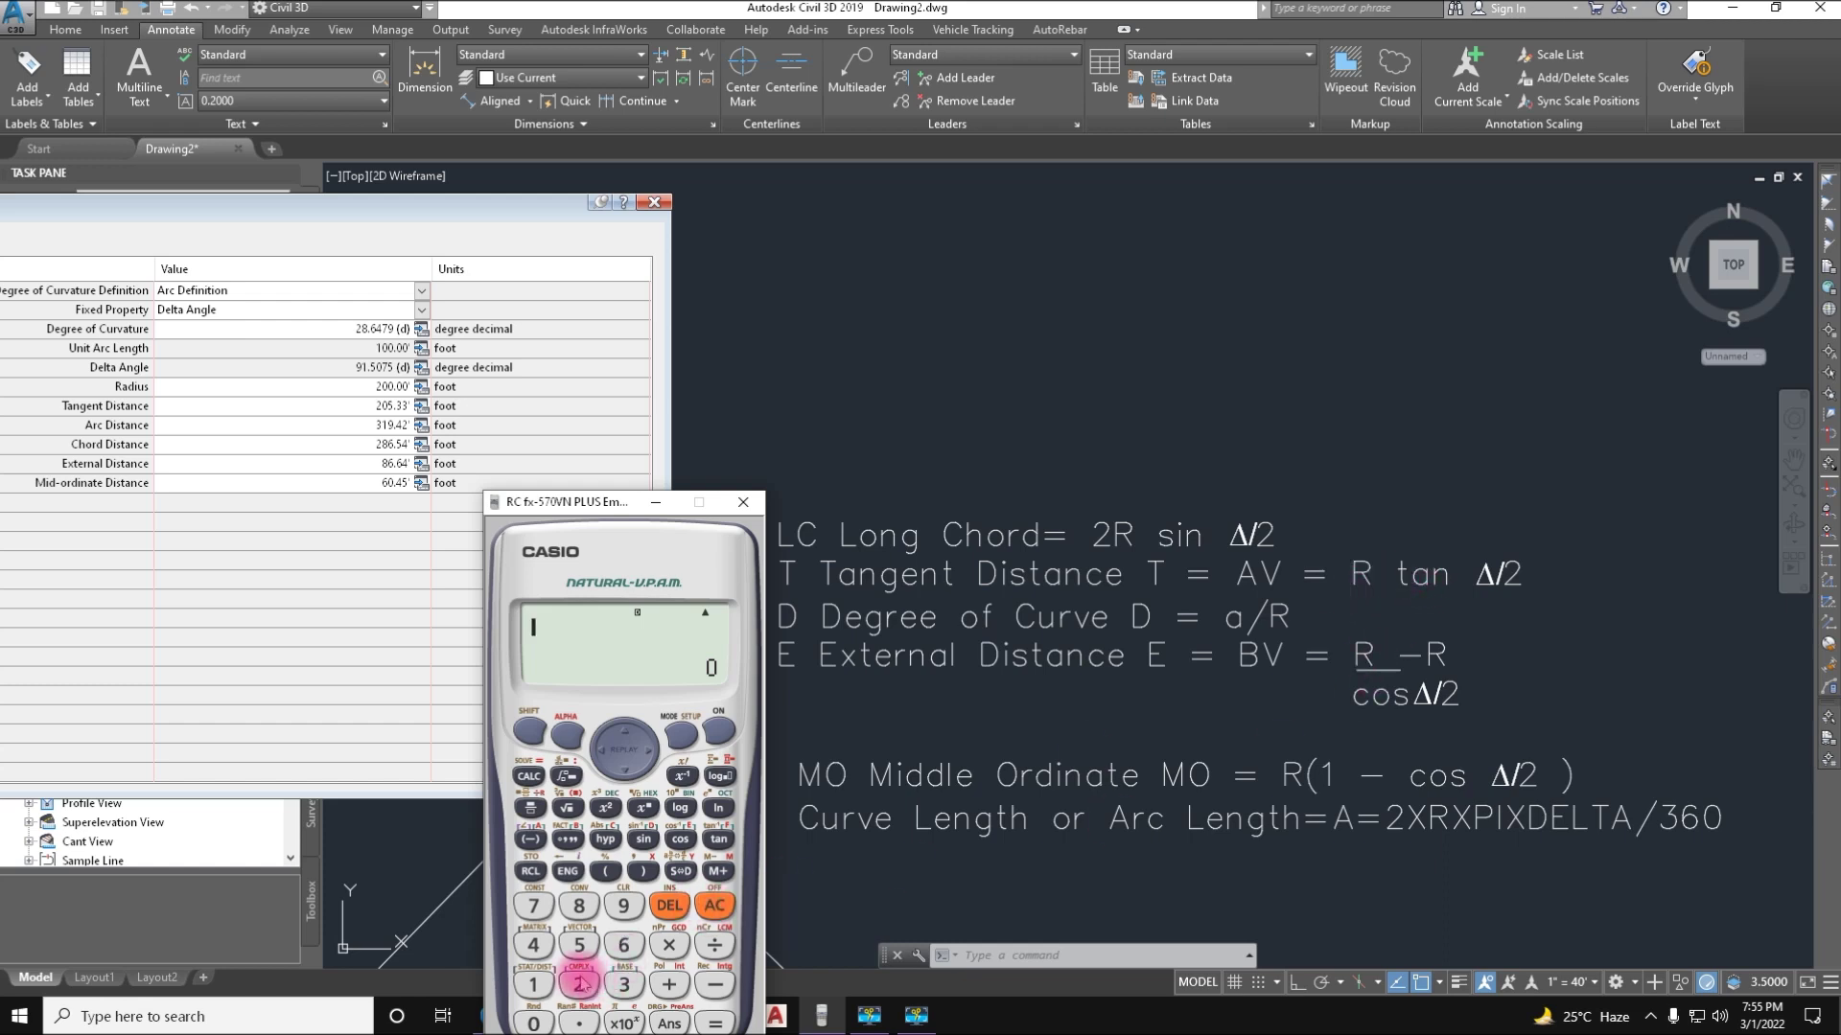
left_click(534, 1023)
left_click(534, 1023)
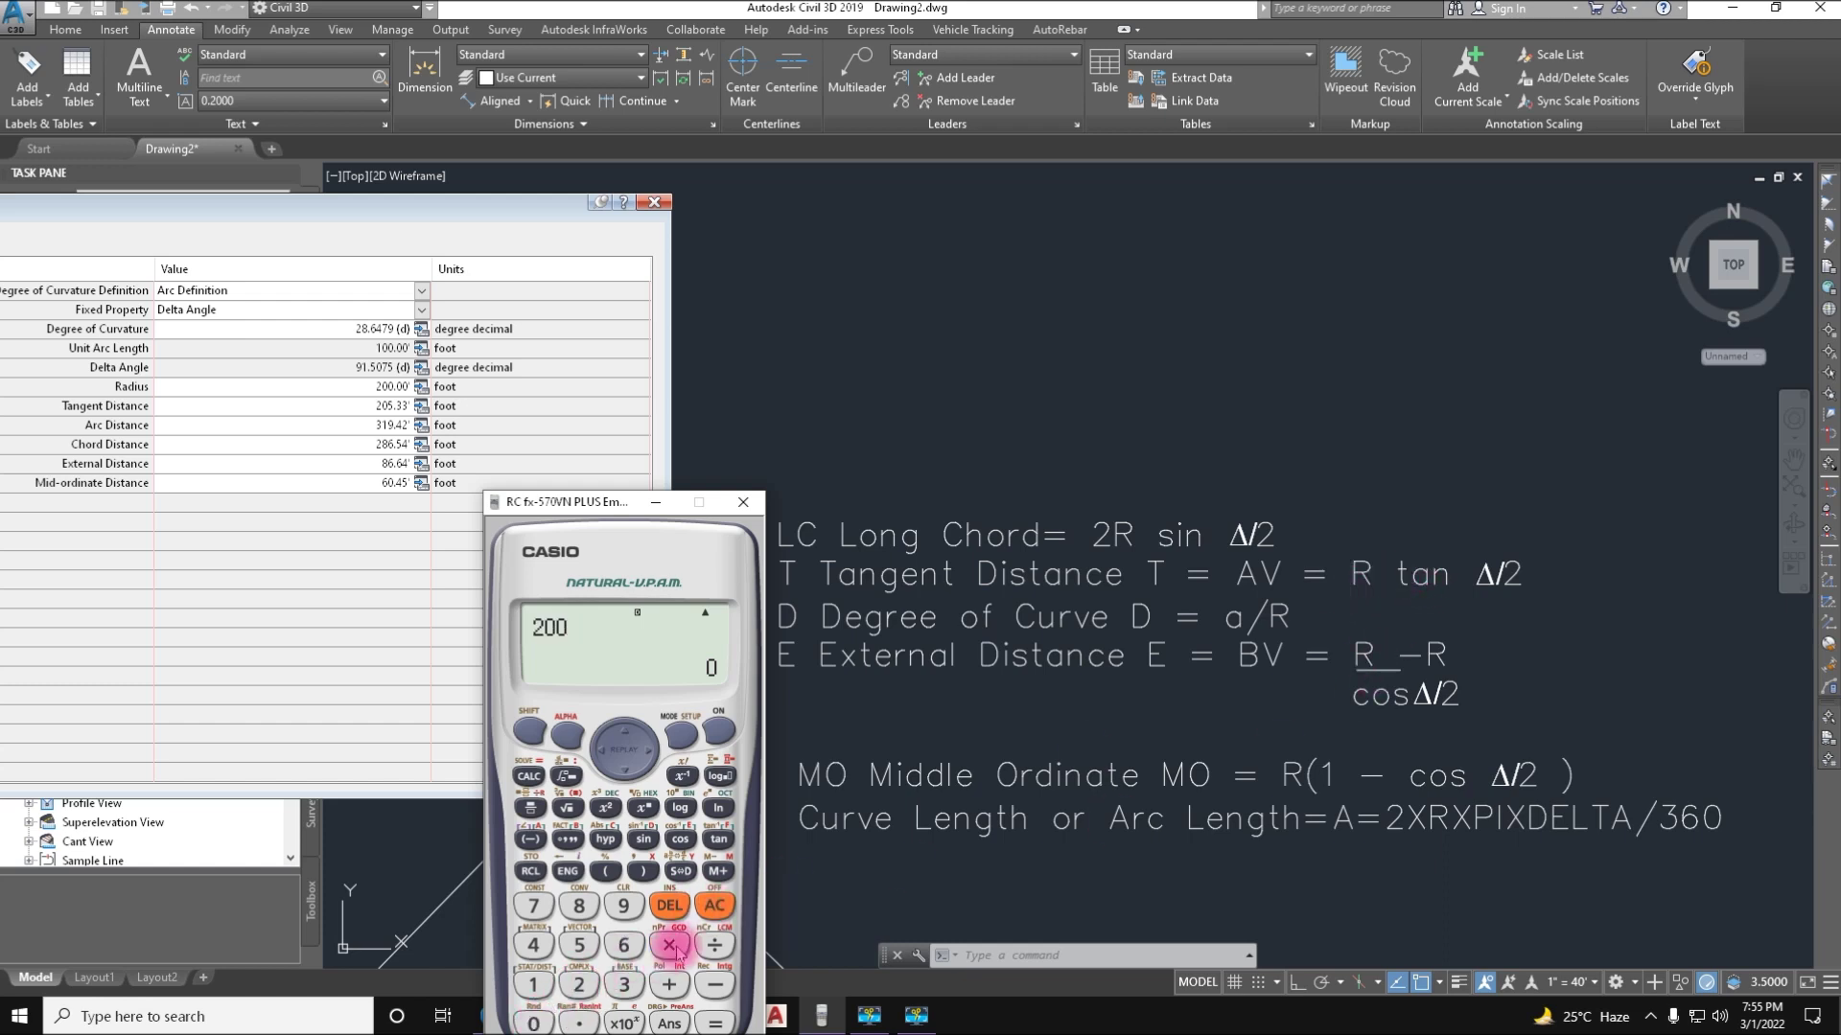
left_click(669, 944)
left_click(718, 839)
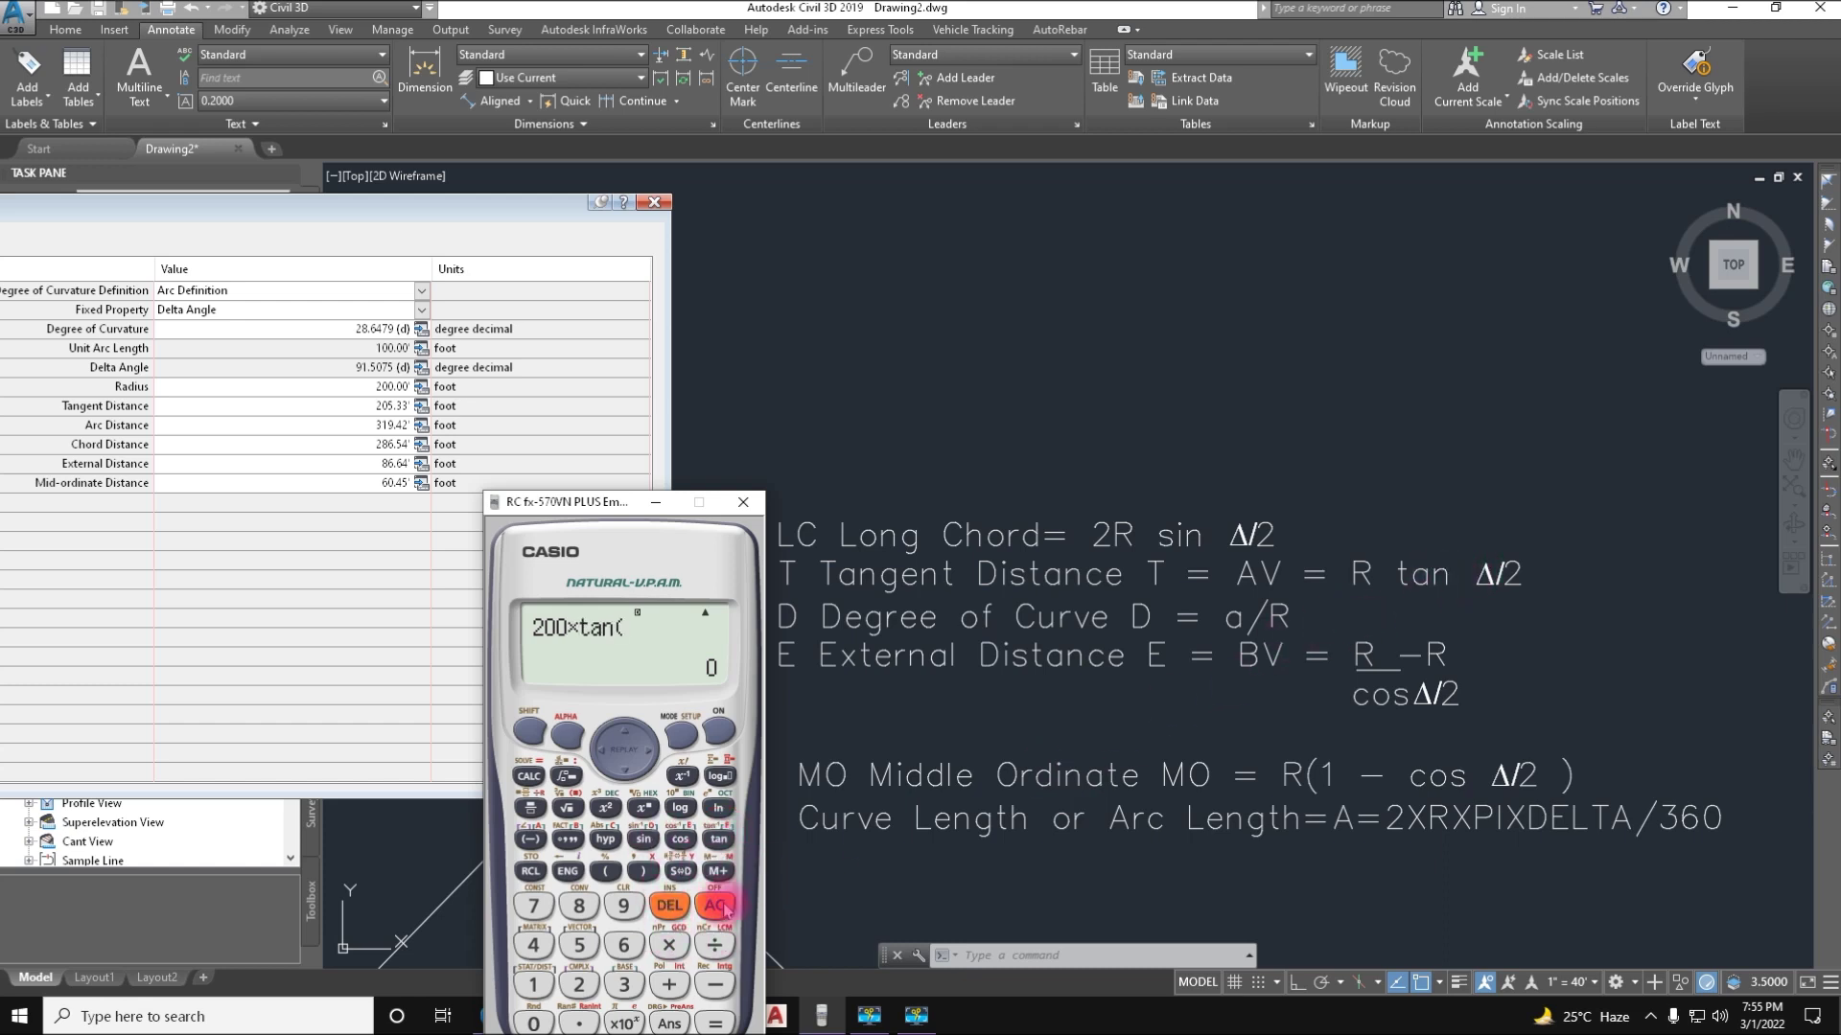
left_click(611, 911)
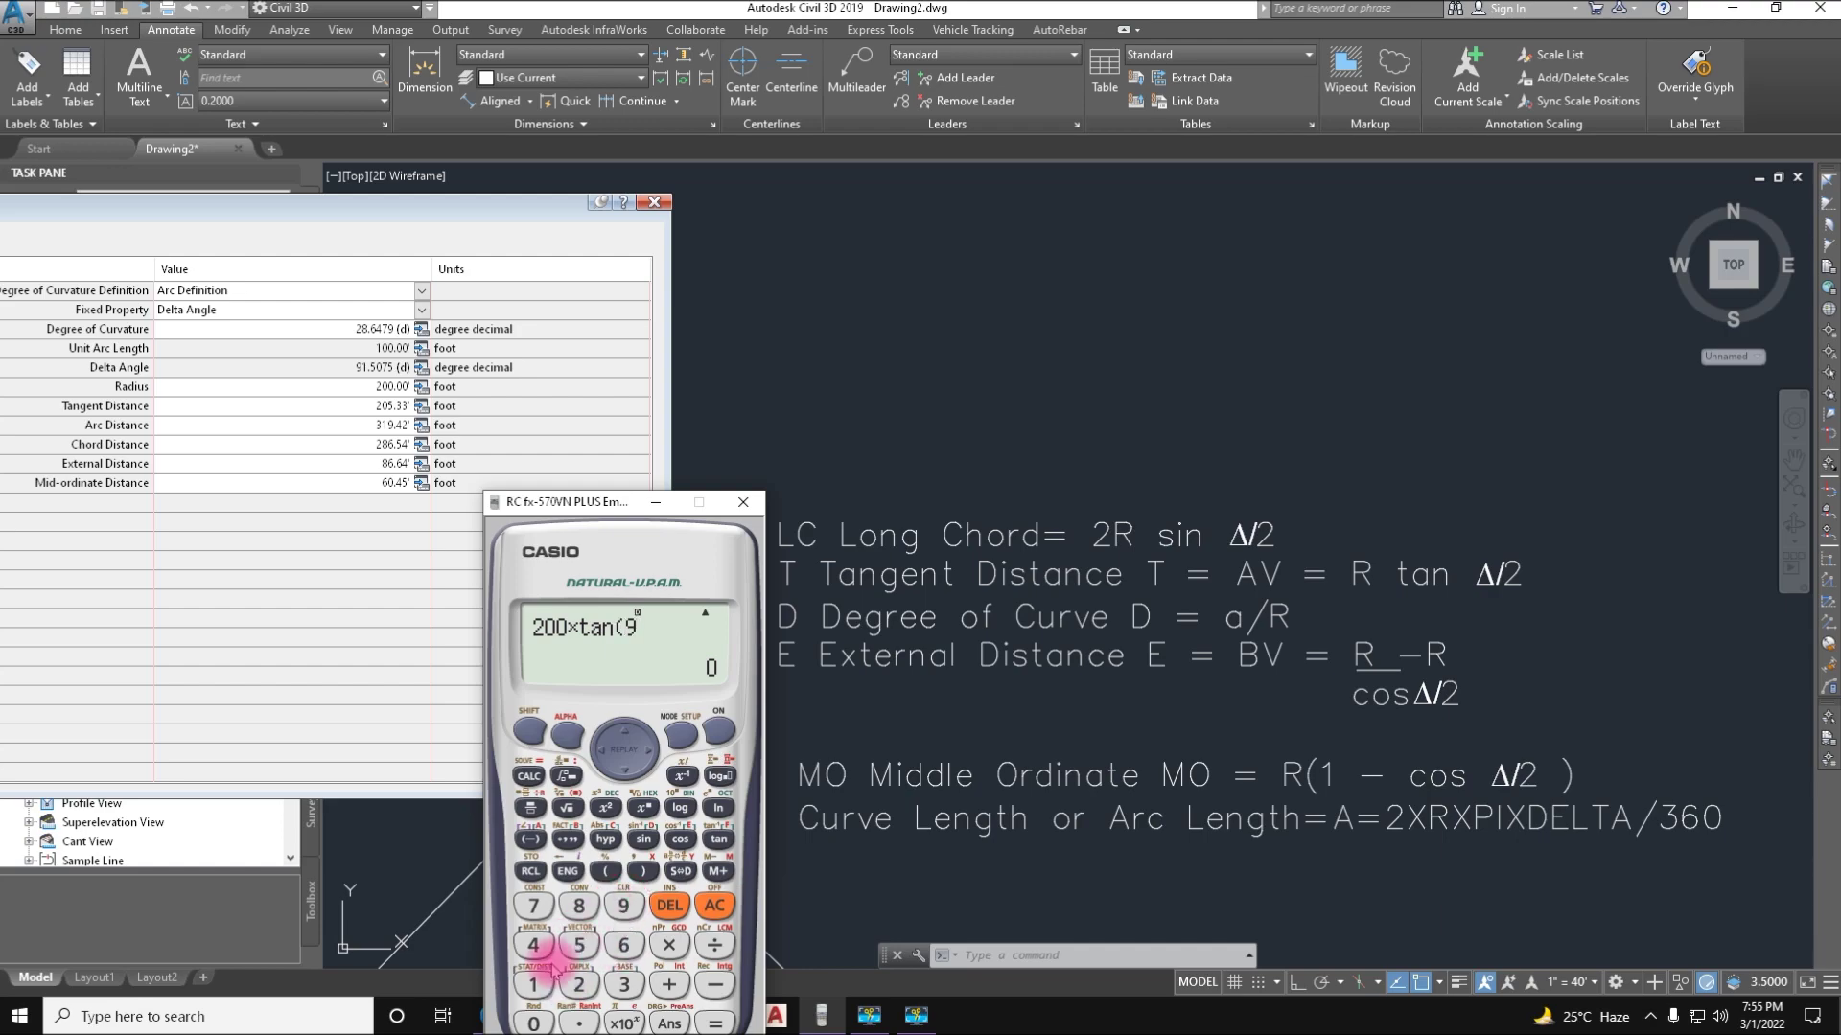
left_click(534, 985)
left_click(579, 1022)
left_click(579, 946)
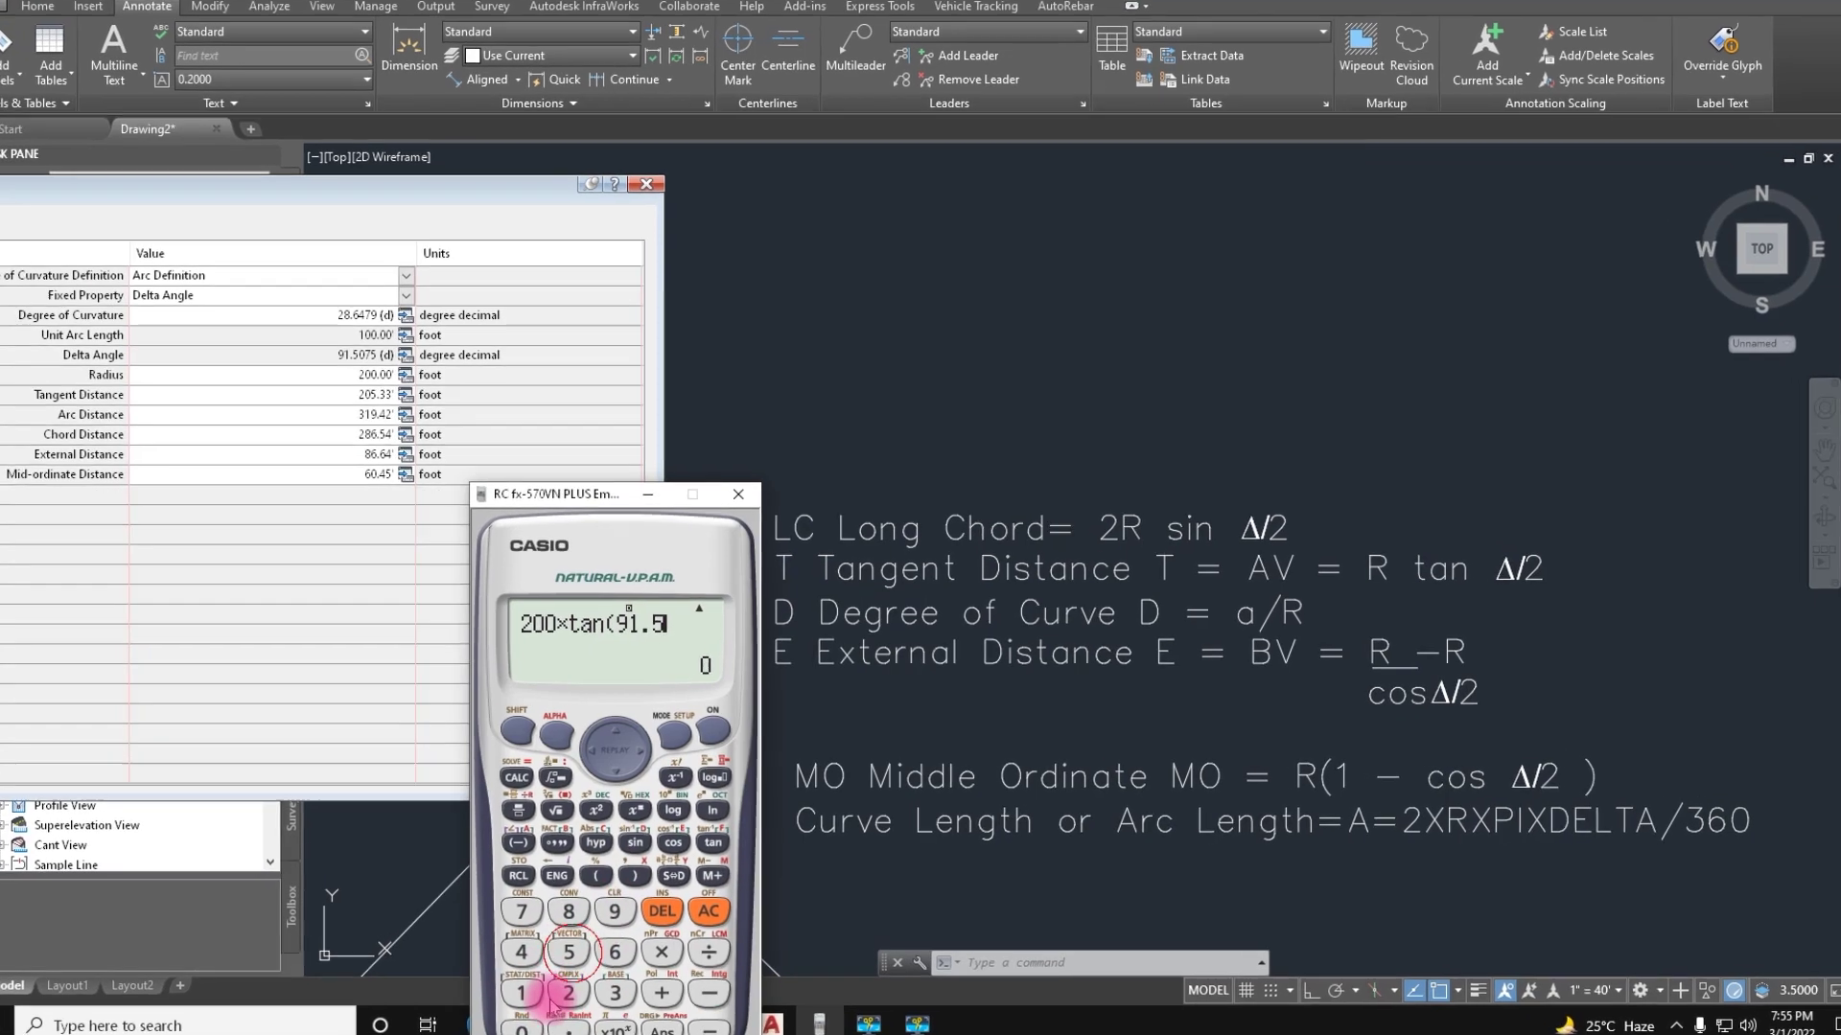
left_click(534, 1022)
left_click(534, 906)
left_click(579, 945)
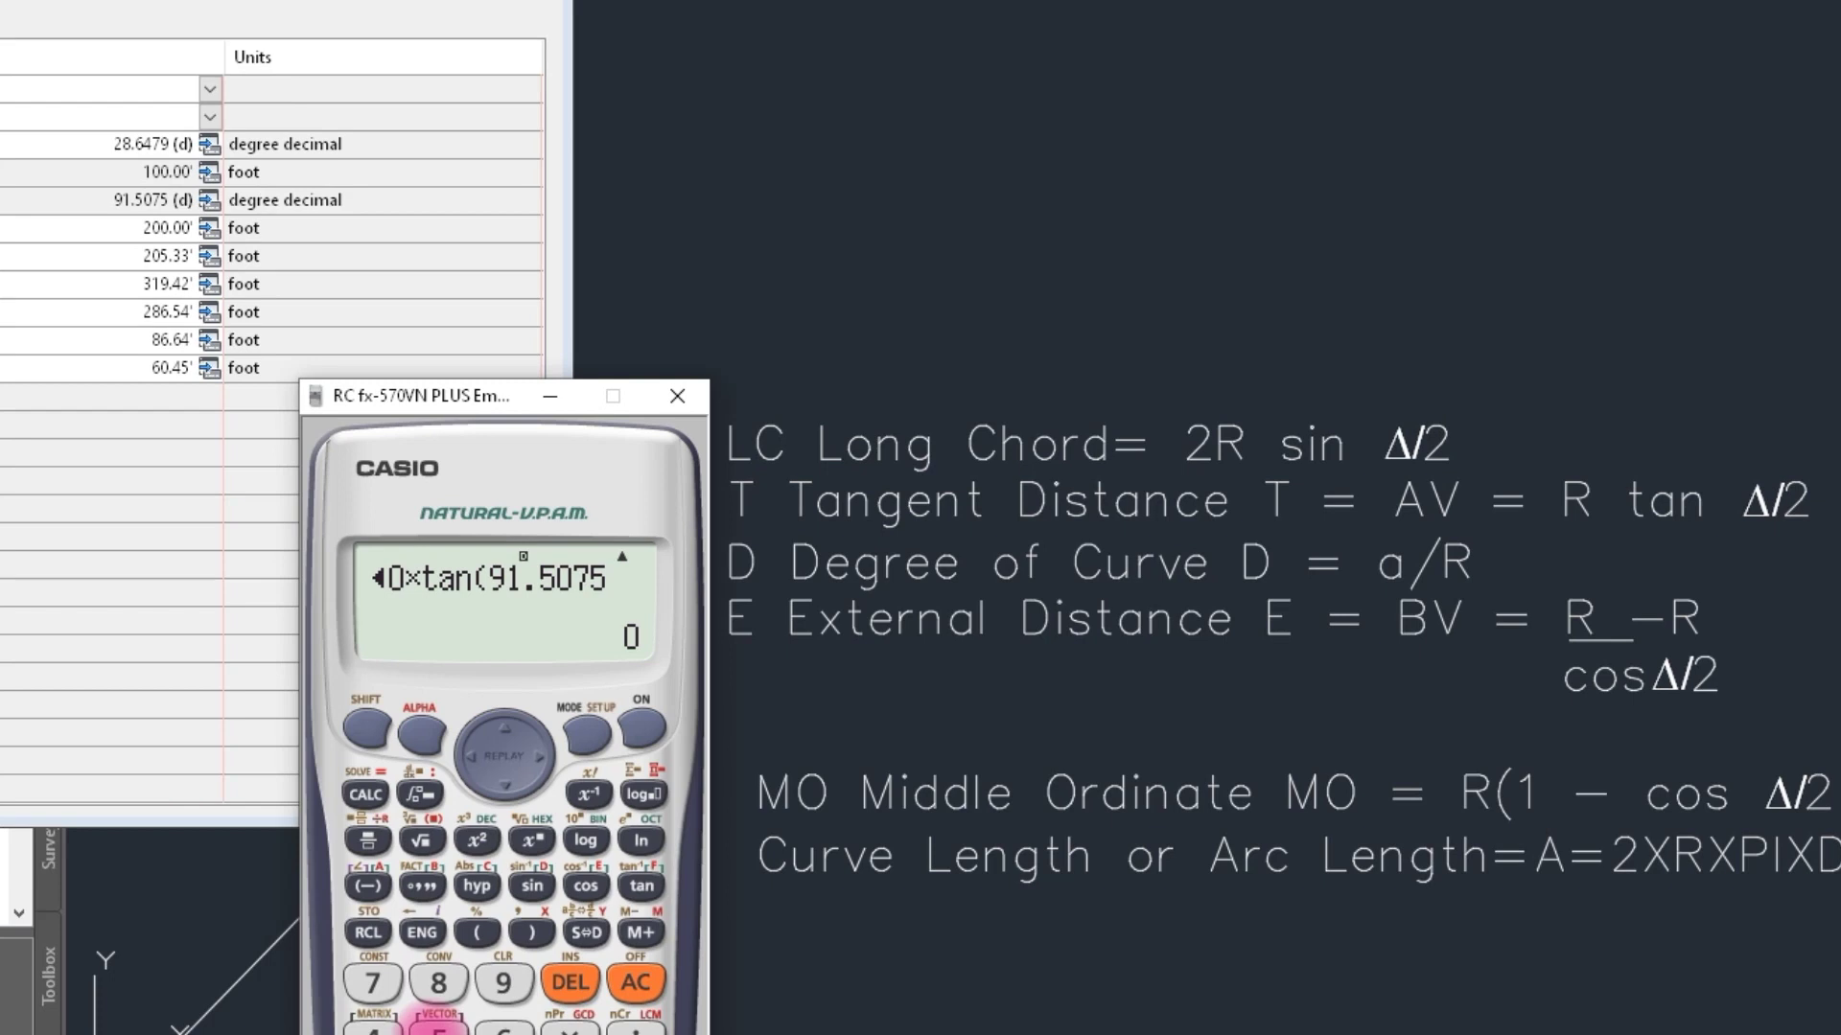
left_click(649, 1022)
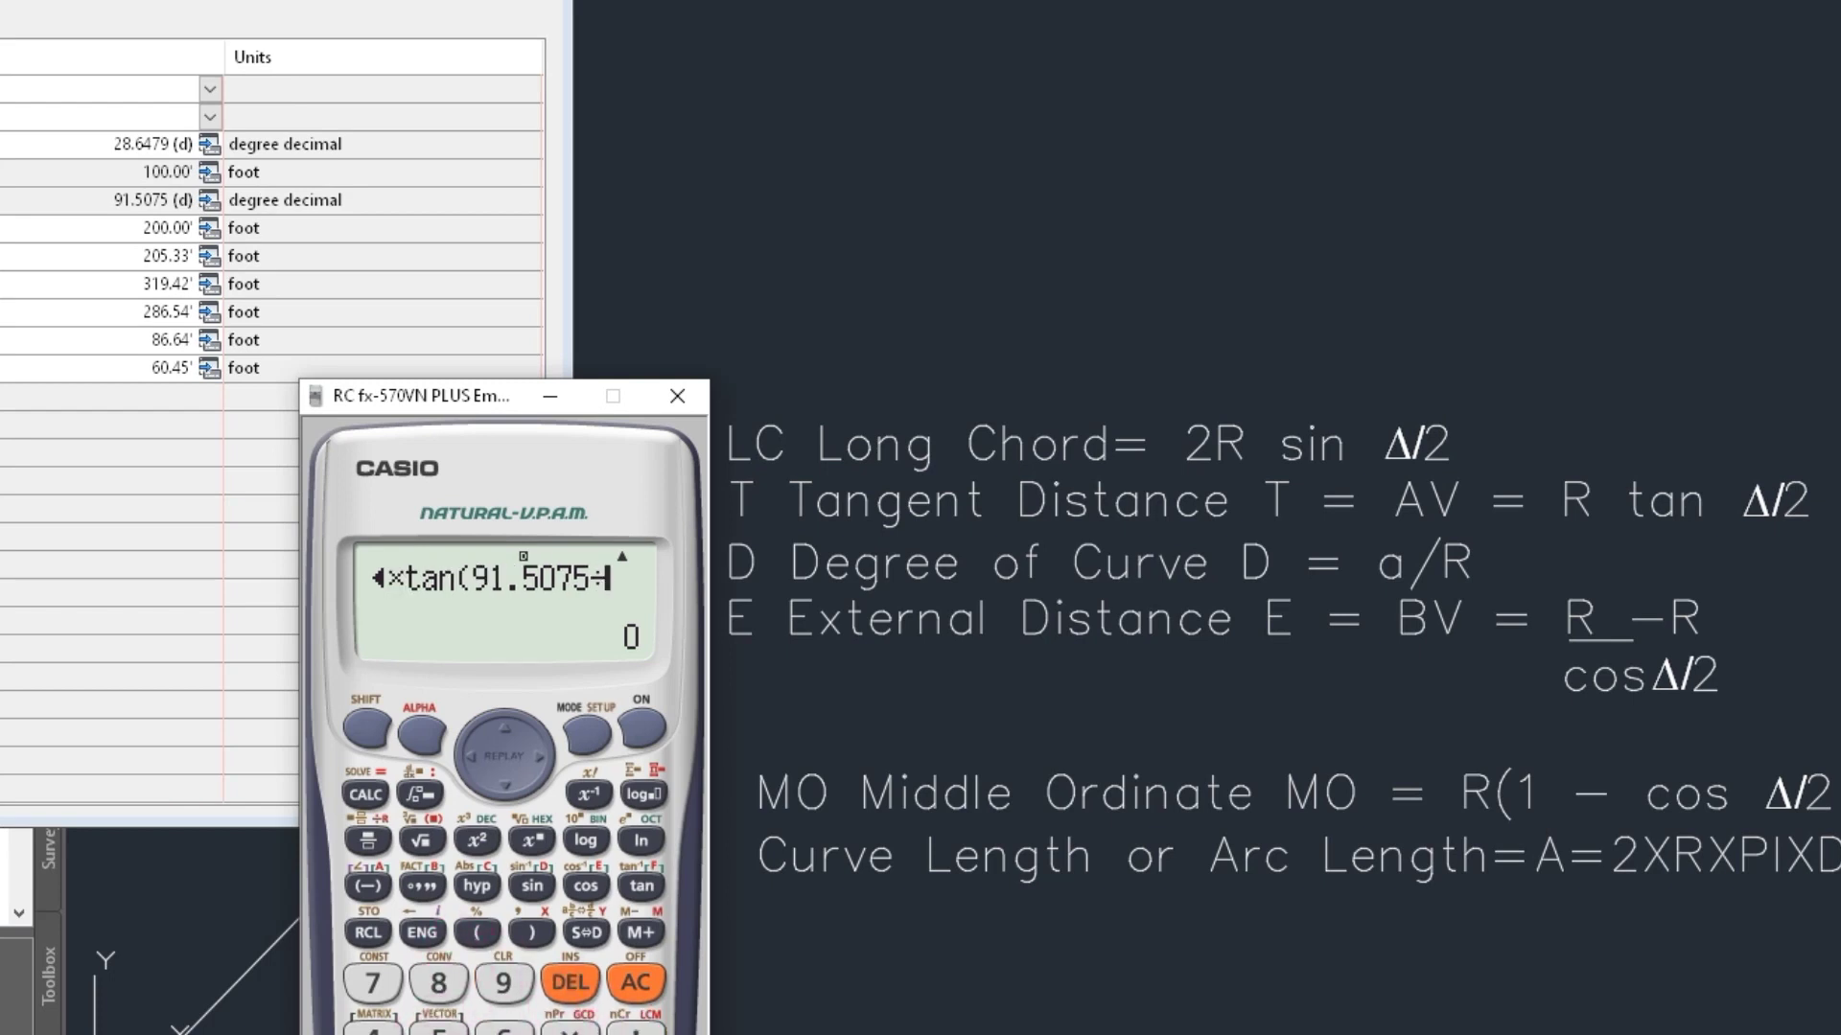
left_click(438, 1034)
left_click(533, 935)
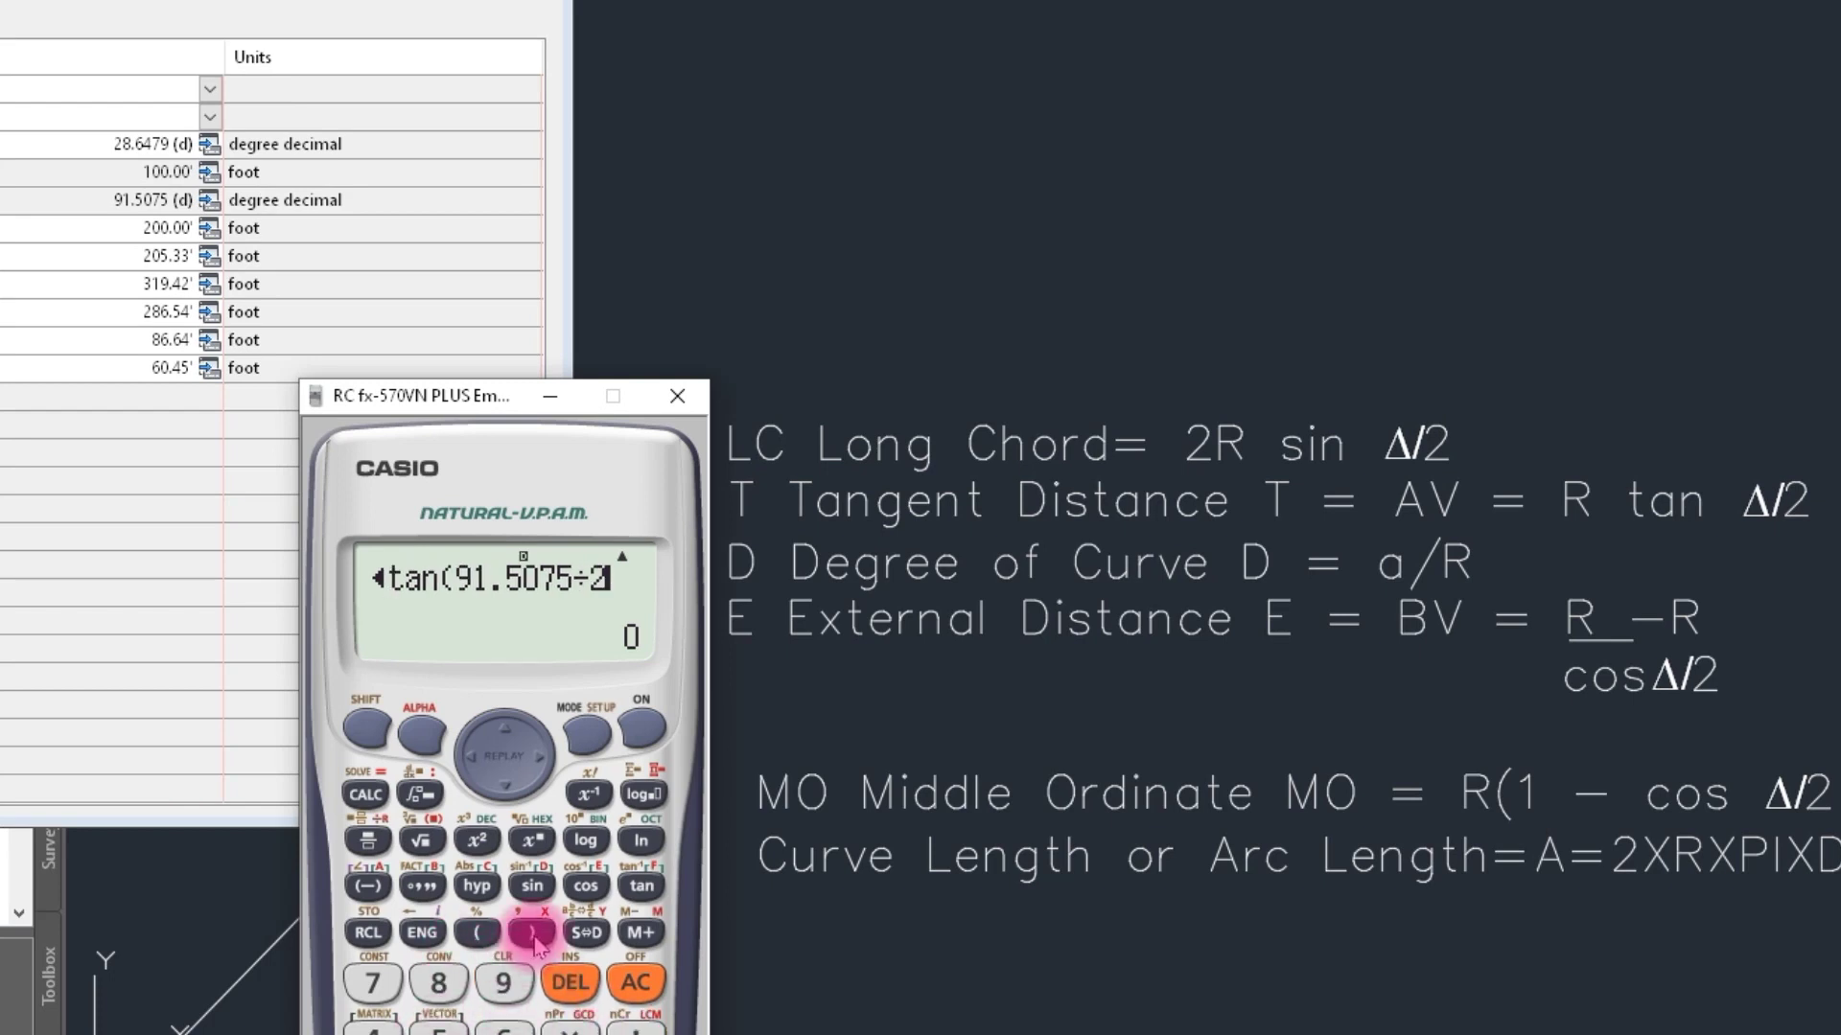
left_click(532, 933)
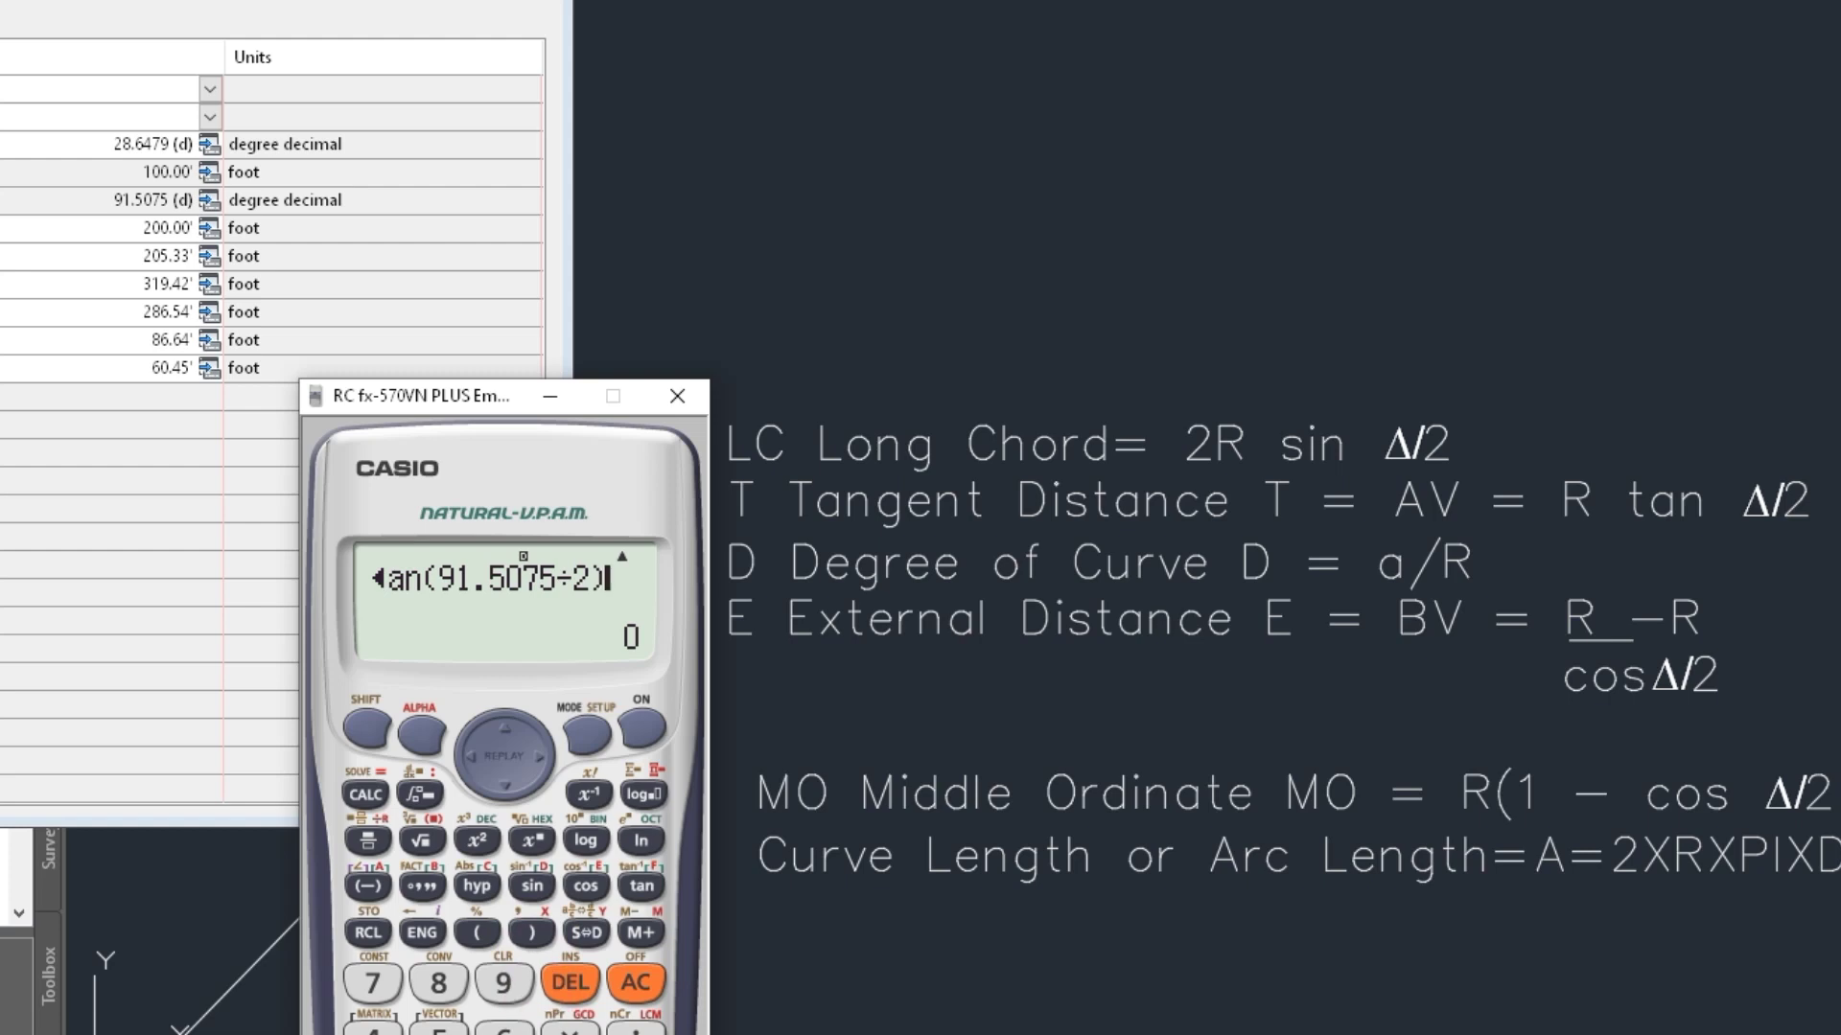
key("Return")
left_click(484, 652)
mouse_move(484, 659)
left_mouse_down()
mouse_move(573, 662)
mouse_move(189, 280)
mouse_move(178, 228)
left_mouse_up()
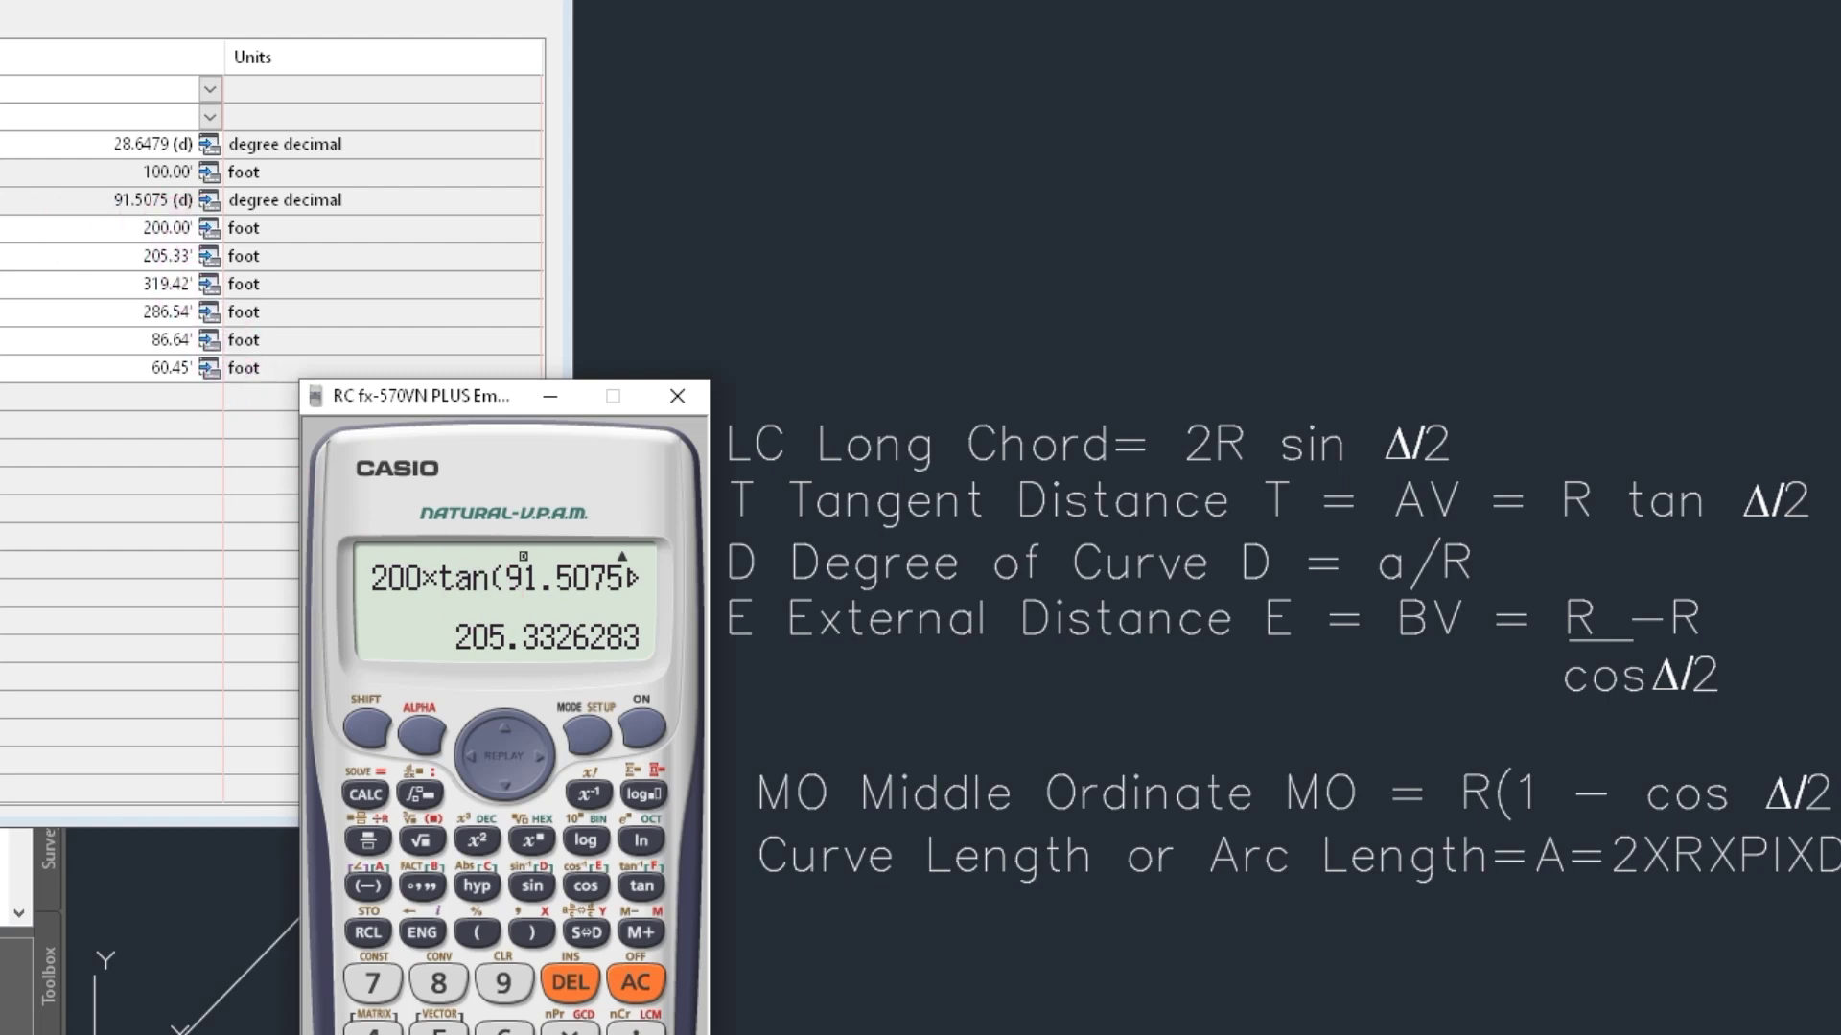